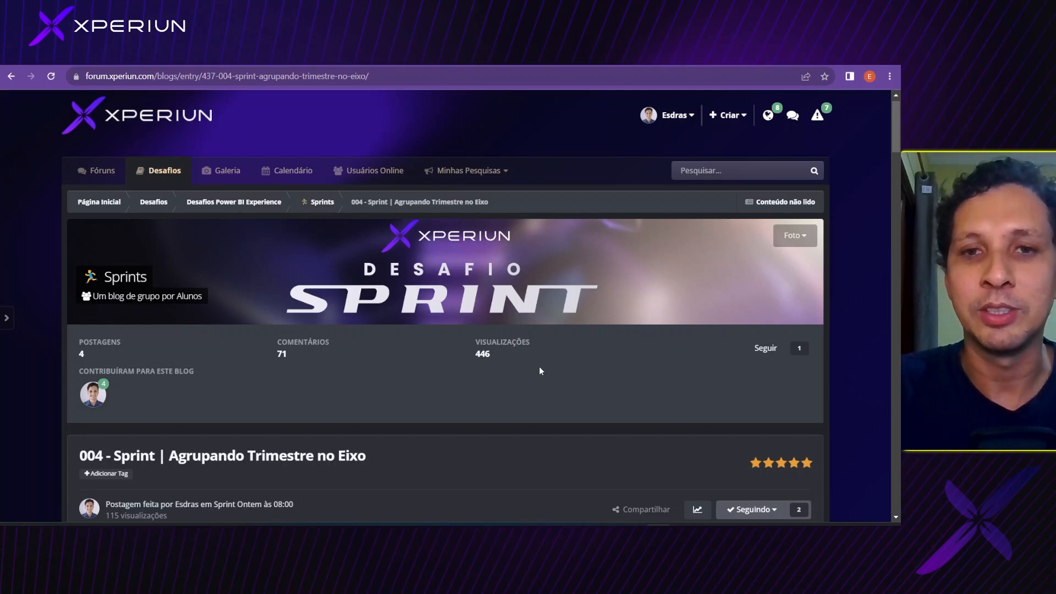
# - Read the 004 Sprint challenge post and examine the example revenue charts that group months by quarter
pyautogui.scroll(-1, 540, 367)
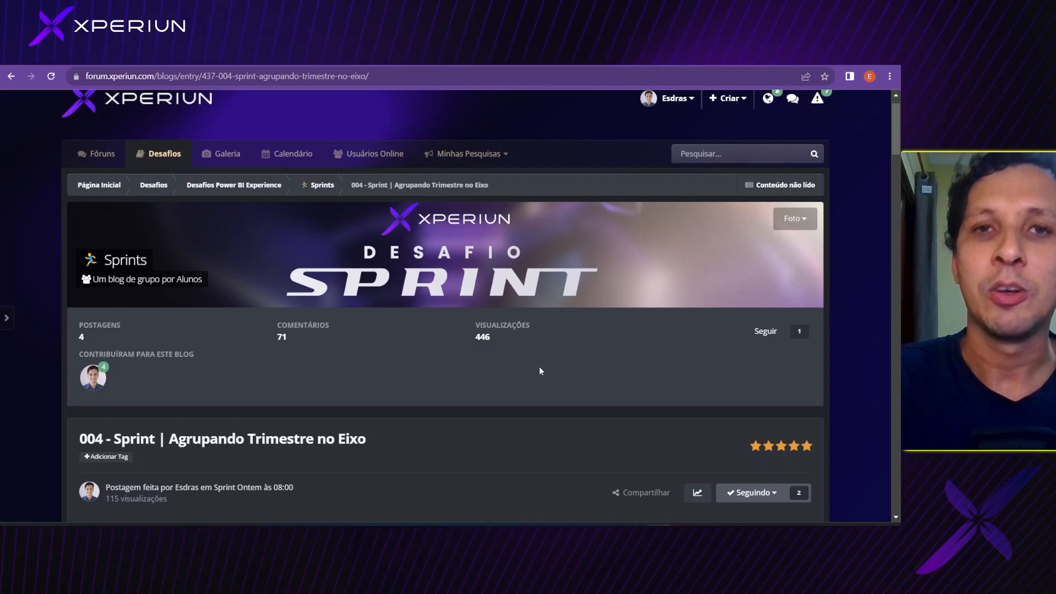
pyautogui.scroll(1, 539, 371)
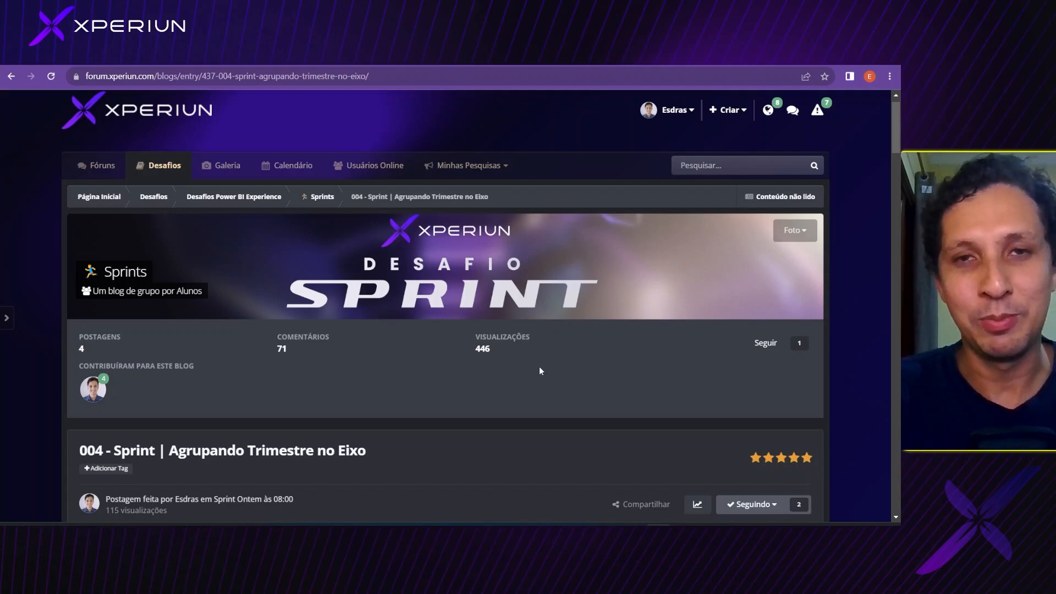
pyautogui.scroll(-8, 539, 367)
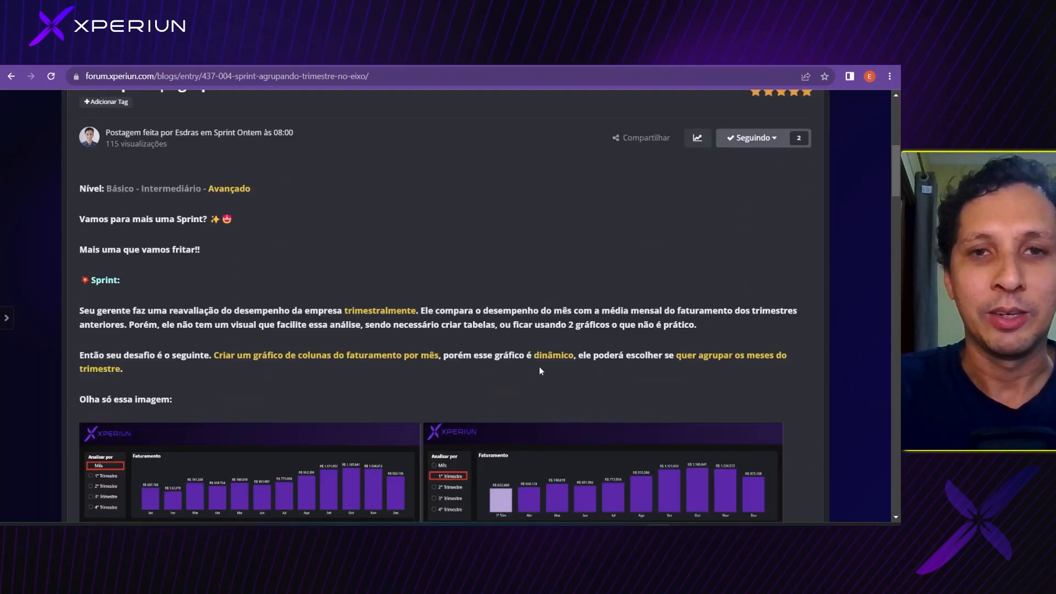
pyautogui.scroll(-4, 540, 370)
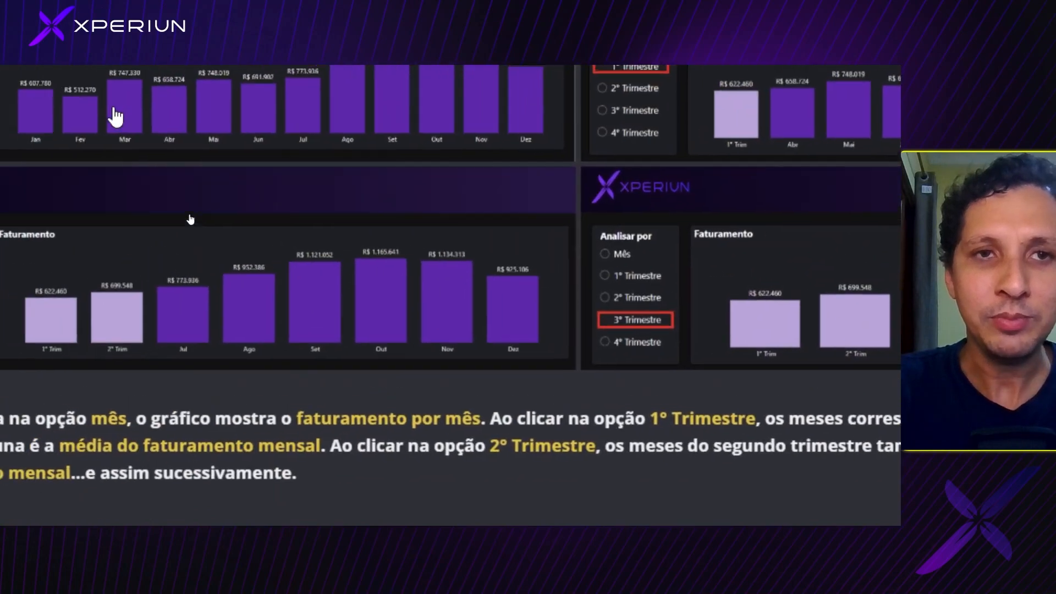
pyautogui.scroll(2, 118, 115)
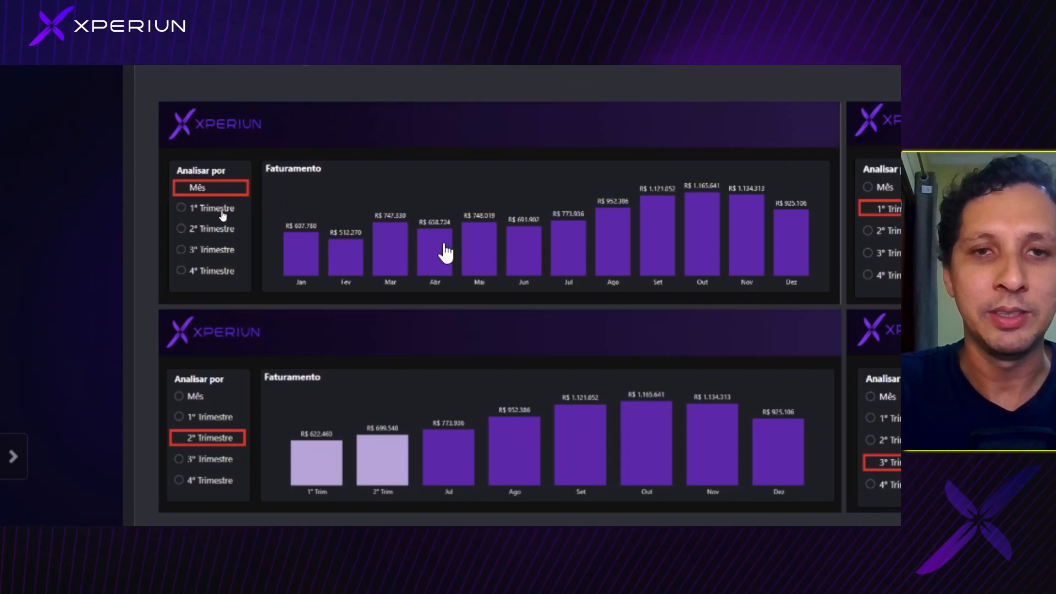
pyautogui.click(205, 417)
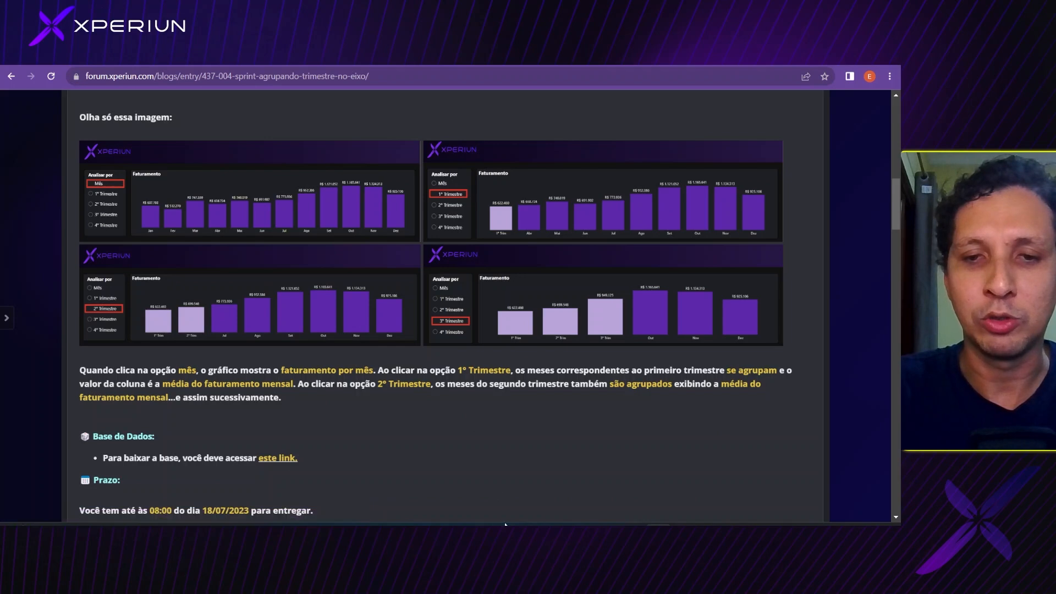
# - Switch to Power BI Desktop and open the f_dados query in the Power Query Editor
pyautogui.hotkey('alt', 'Tab')
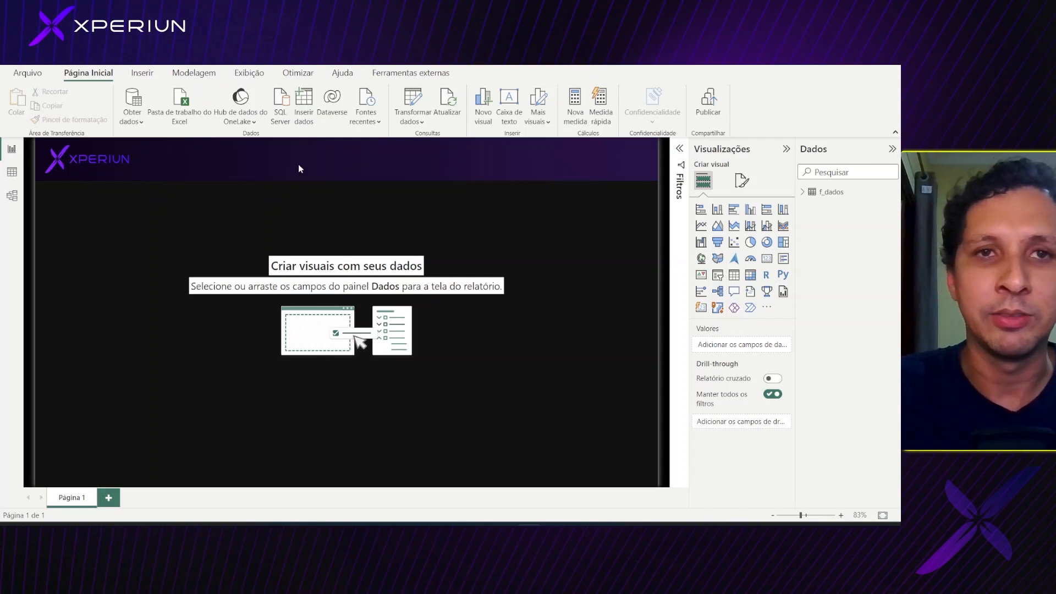
pyautogui.click(413, 97)
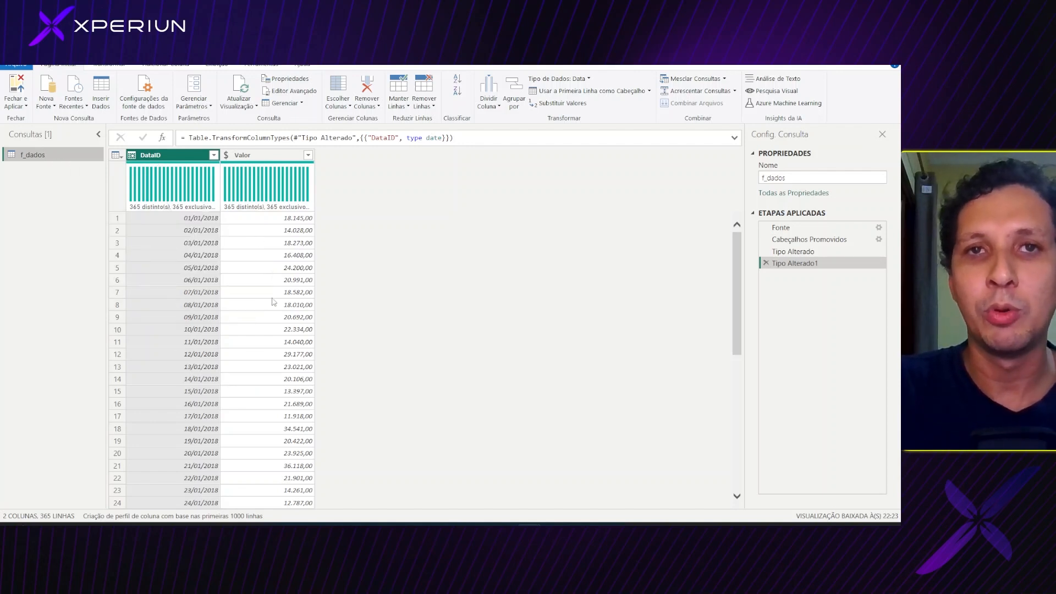
pyautogui.moveTo(138, 177)
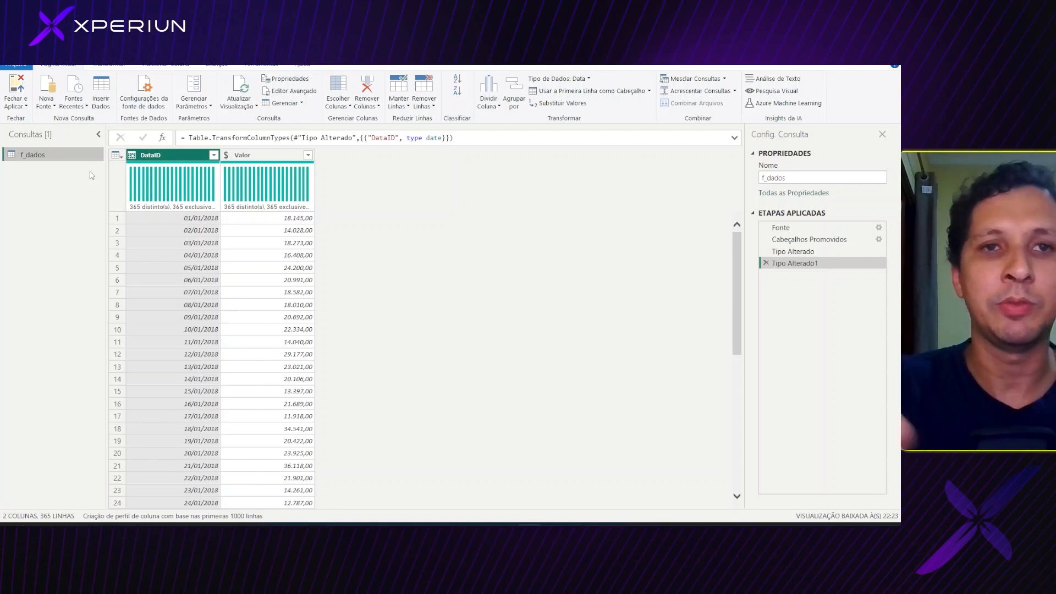
# - Create a blank query with the formula = List.Dates
pyautogui.click(55, 108)
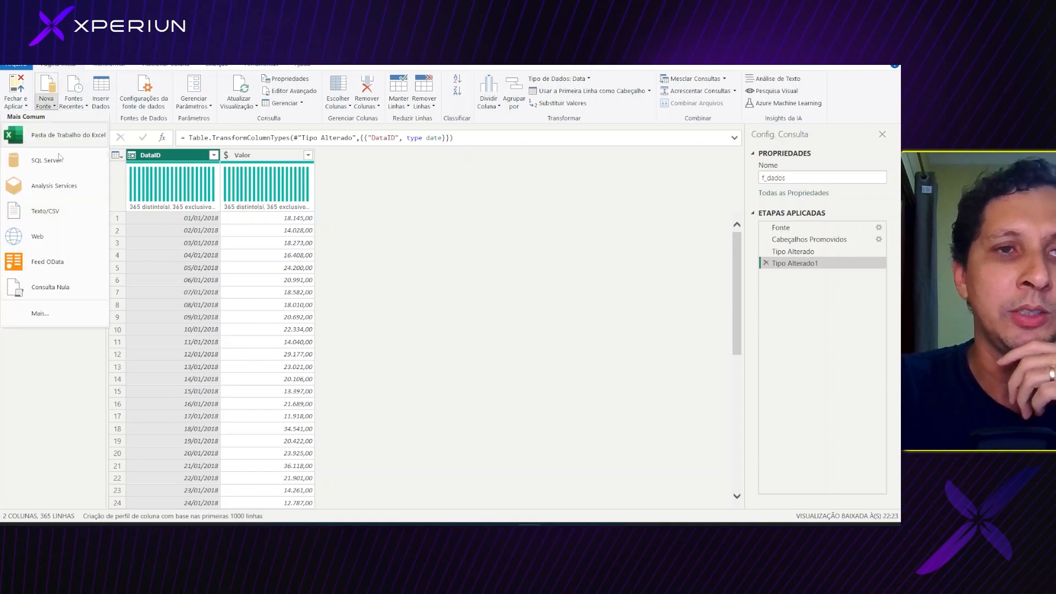
pyautogui.click(77, 291)
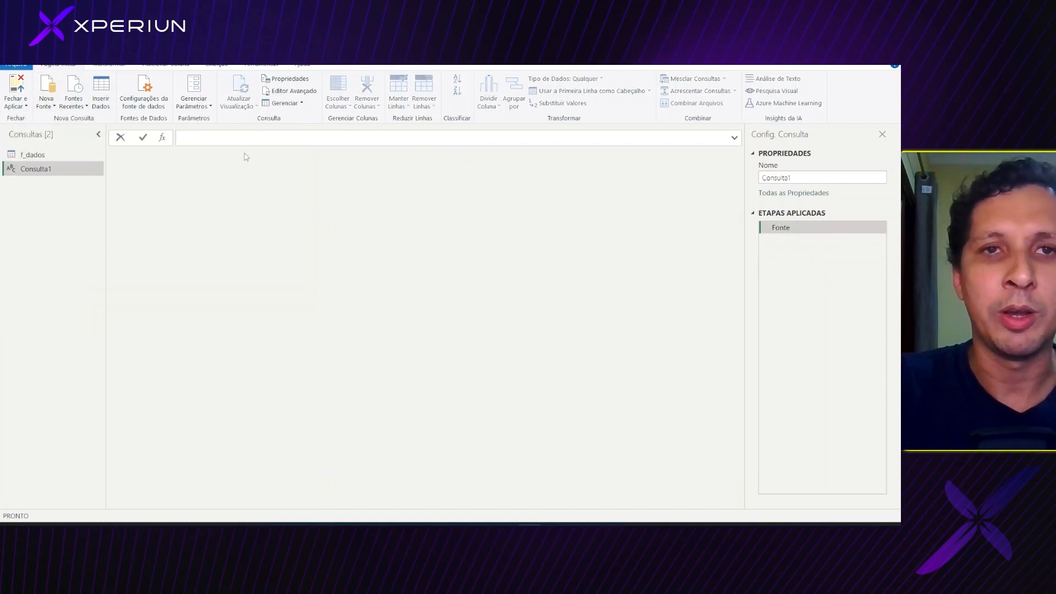
pyautogui.write('= l')
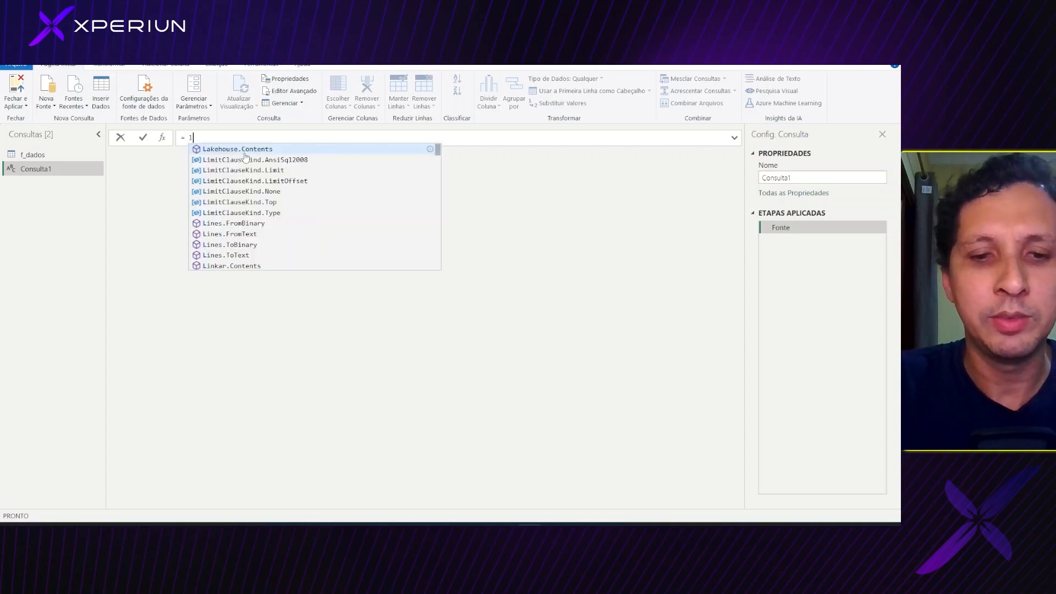
pyautogui.write('IST.dATES')
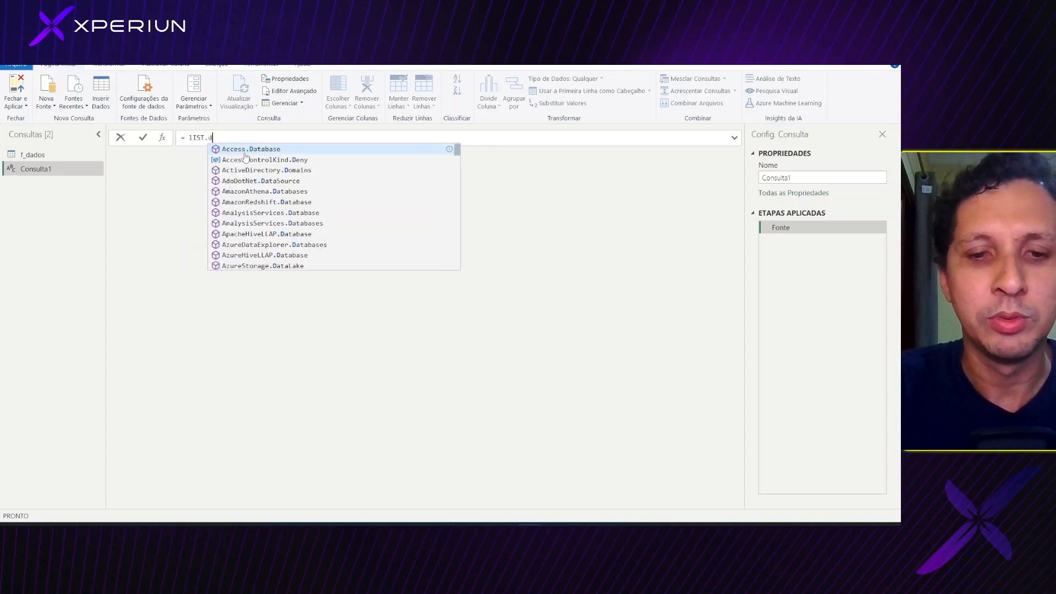
pyautogui.press('Tab')
pyautogui.press('Left')
pyautogui.press('Left')
pyautogui.press('Left')
pyautogui.press('Left')
pyautogui.press('Left')
pyautogui.press('Left')
pyautogui.press('Left')
pyautogui.press('Left')
pyautogui.press('Left')
pyautogui.press('Left')
pyautogui.press('BackSpace')
pyautogui.press('BackSpace')
pyautogui.press('BackSpace')
pyautogui.press('BackSpace')
pyautogui.hotkey('shift', 'End')
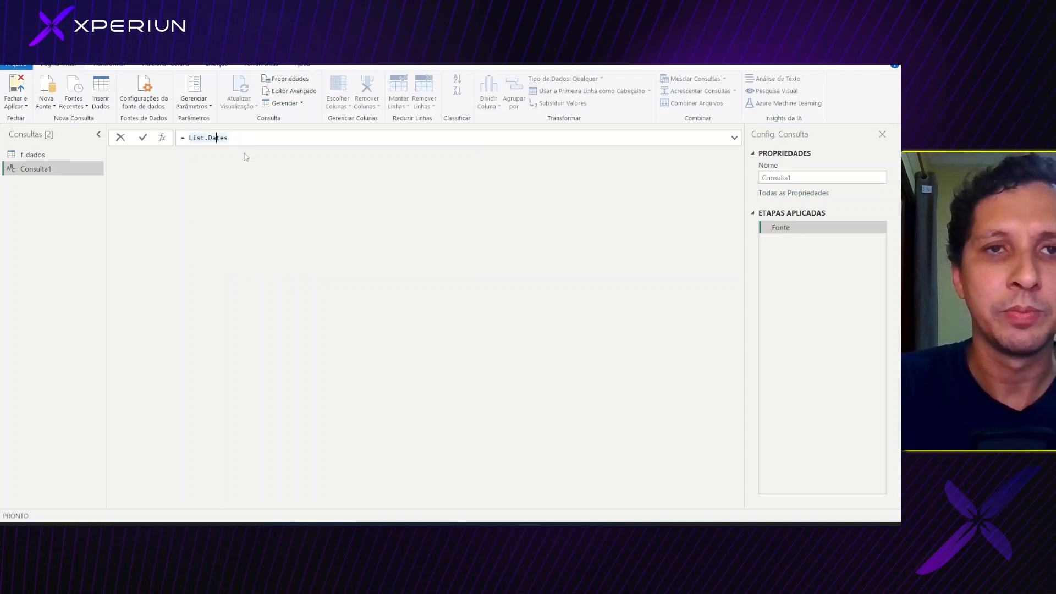
pyautogui.press('Return')
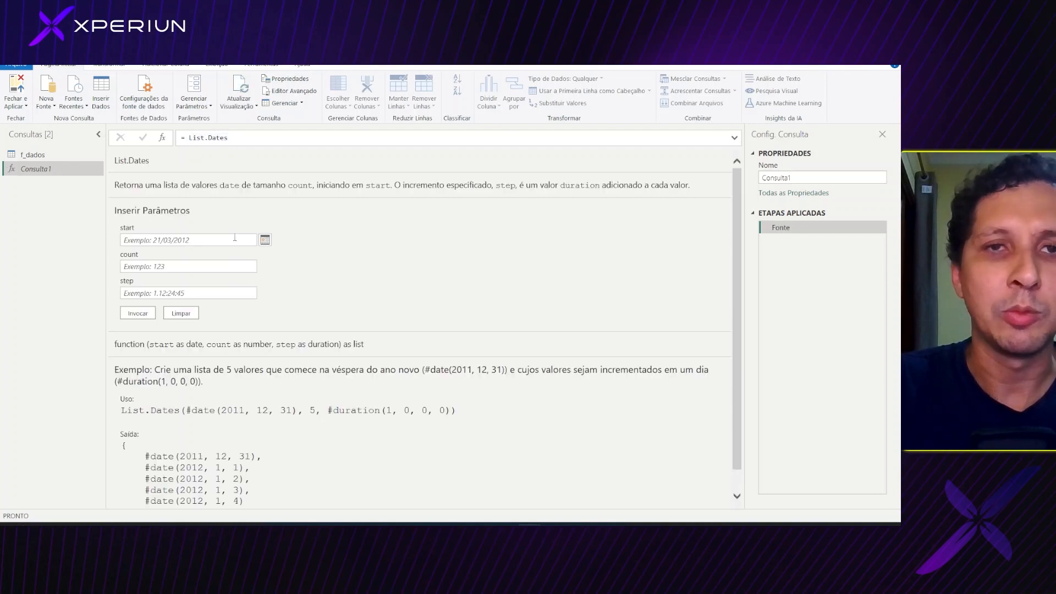
# - Invoke the List.Dates function with start 01/01/2018, count 365 and a step of one day
pyautogui.click(265, 240)
pyautogui.click(171, 244)
pyautogui.click(171, 243)
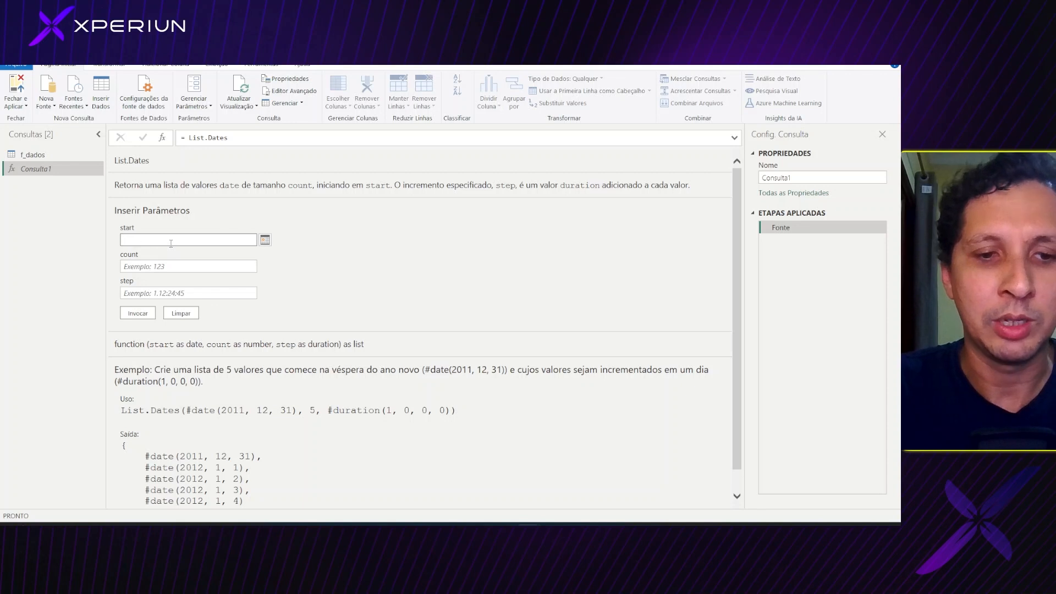
pyautogui.write('01/01')
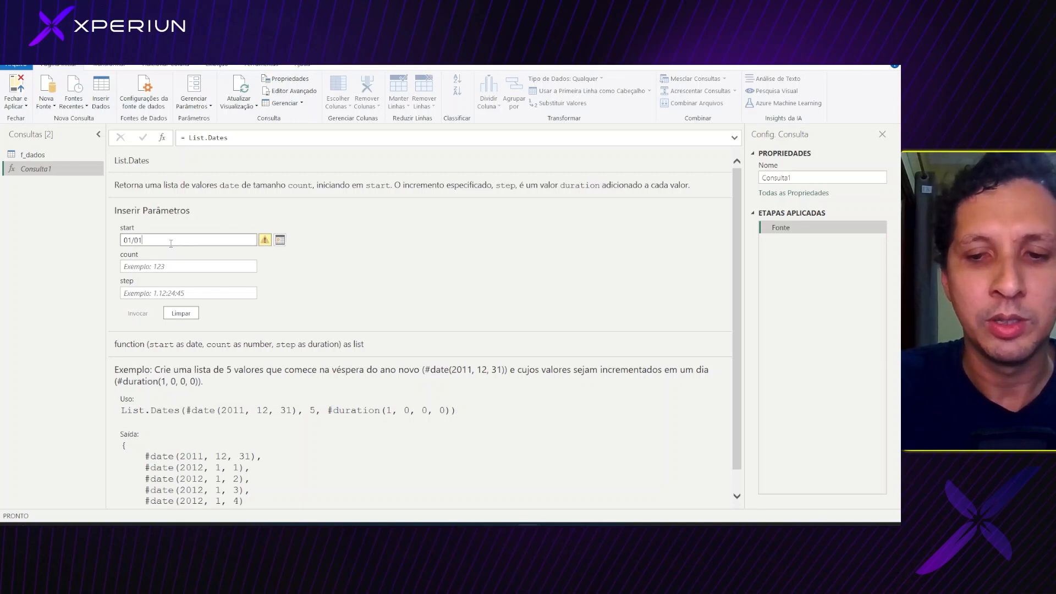
pyautogui.write('/20')
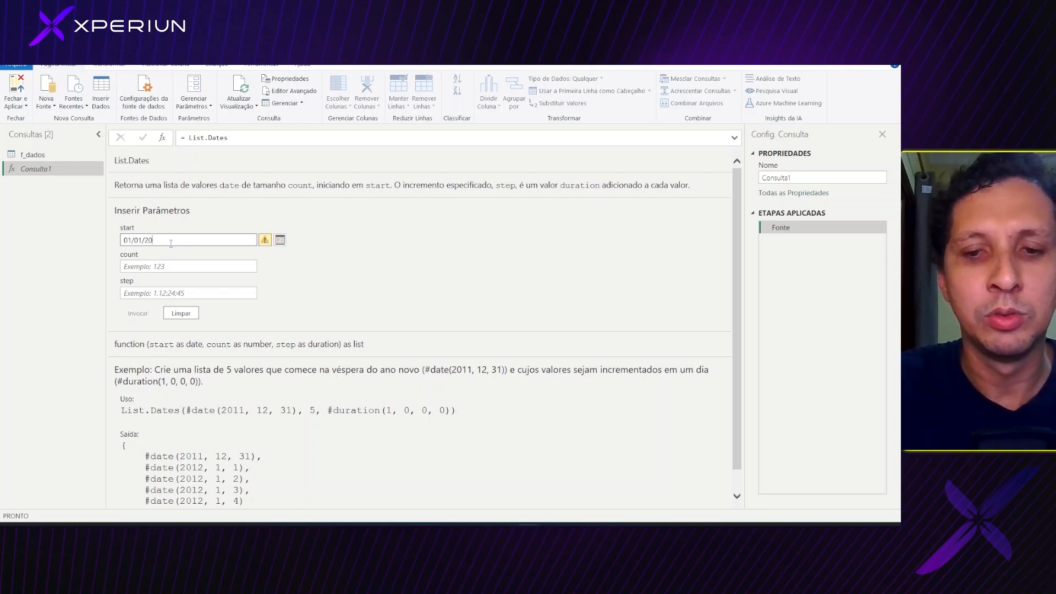
pyautogui.press('BackSpace')
pyautogui.write('018')
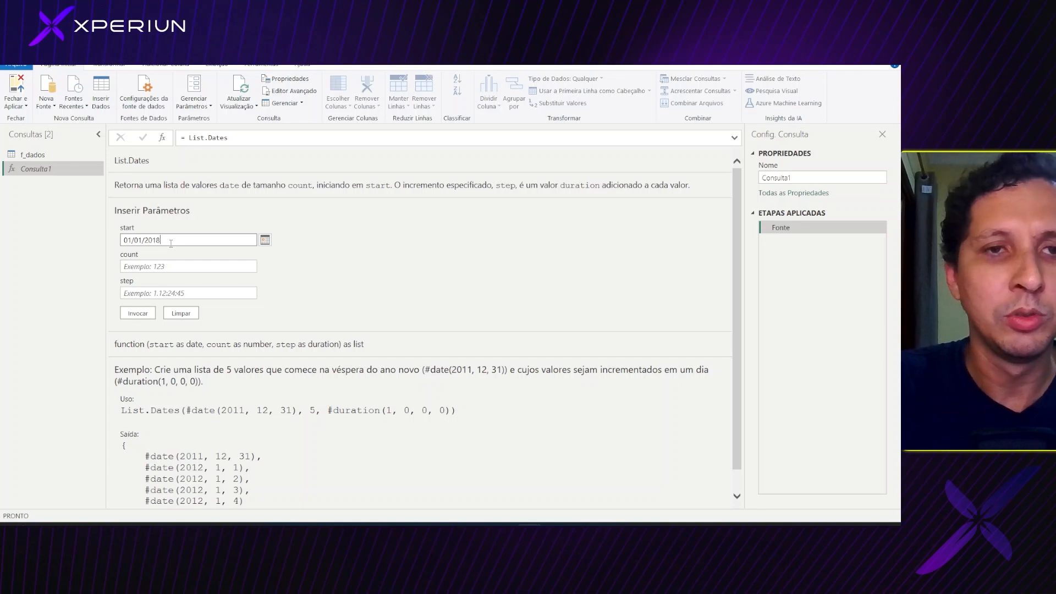
pyautogui.click(165, 265)
pyautogui.write('365')
pyautogui.click(162, 291)
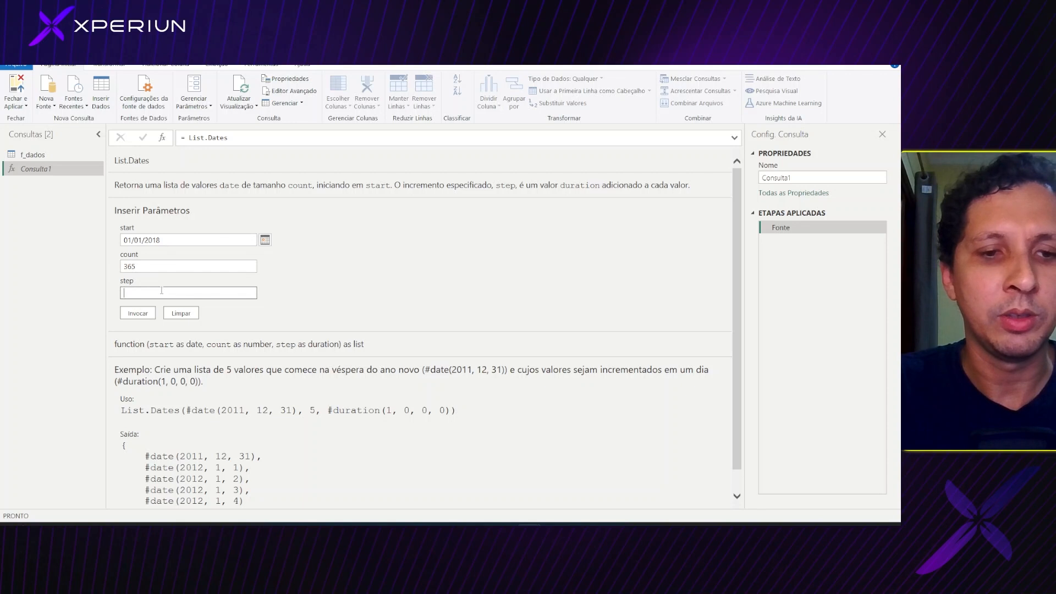
pyautogui.click(138, 313)
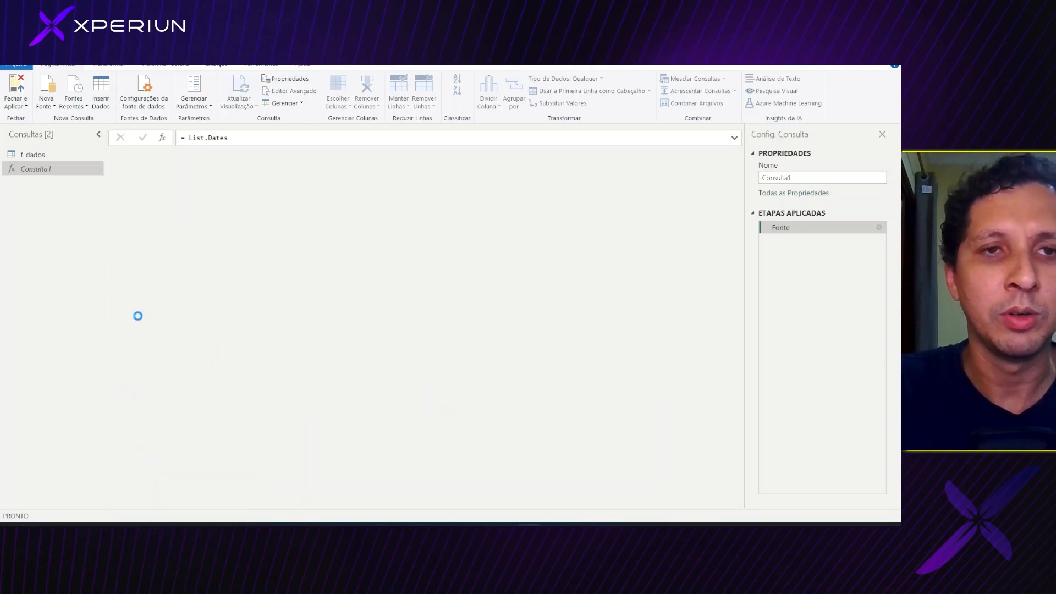
# - Convert the invoked date list to a table with the default options and set its column type to Data (date)
pyautogui.click(16, 89)
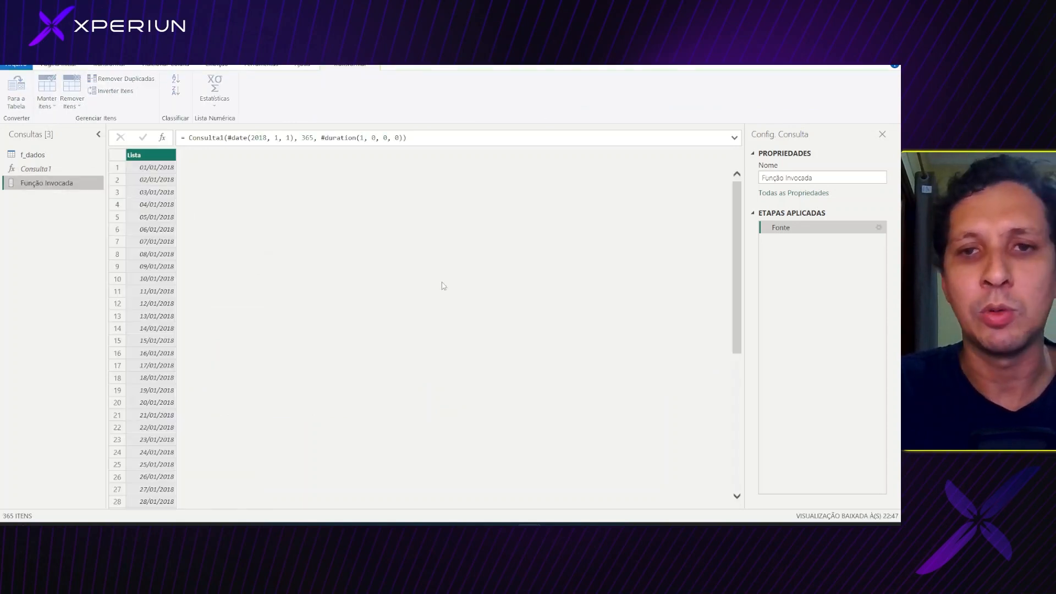
pyautogui.click(566, 342)
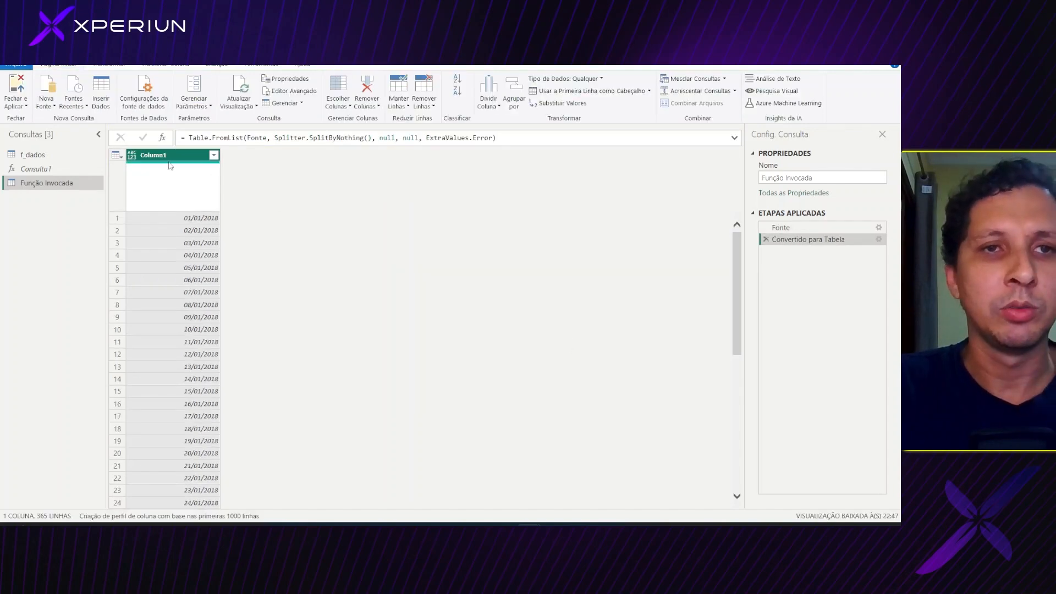
pyautogui.click(131, 156)
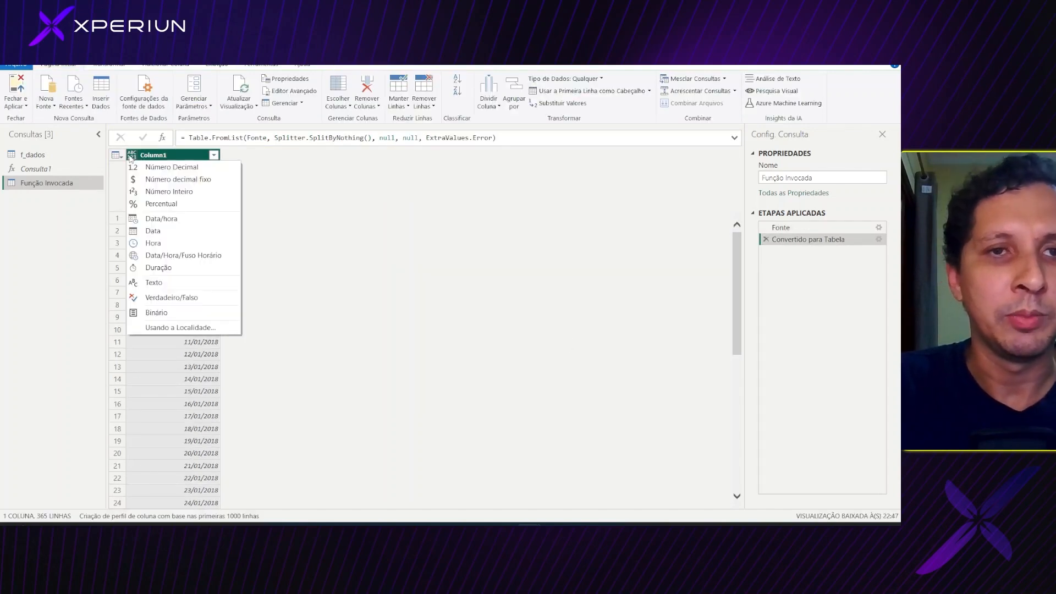
pyautogui.click(153, 230)
# - Rename the date column as Data
pyautogui.doubleClick(153, 157)
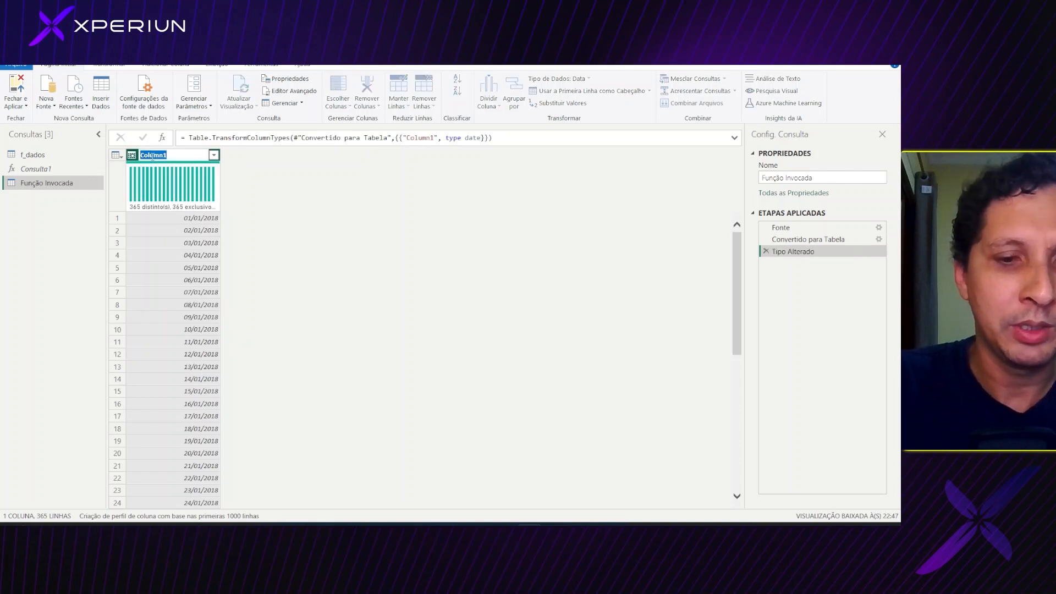
pyautogui.write('Data')
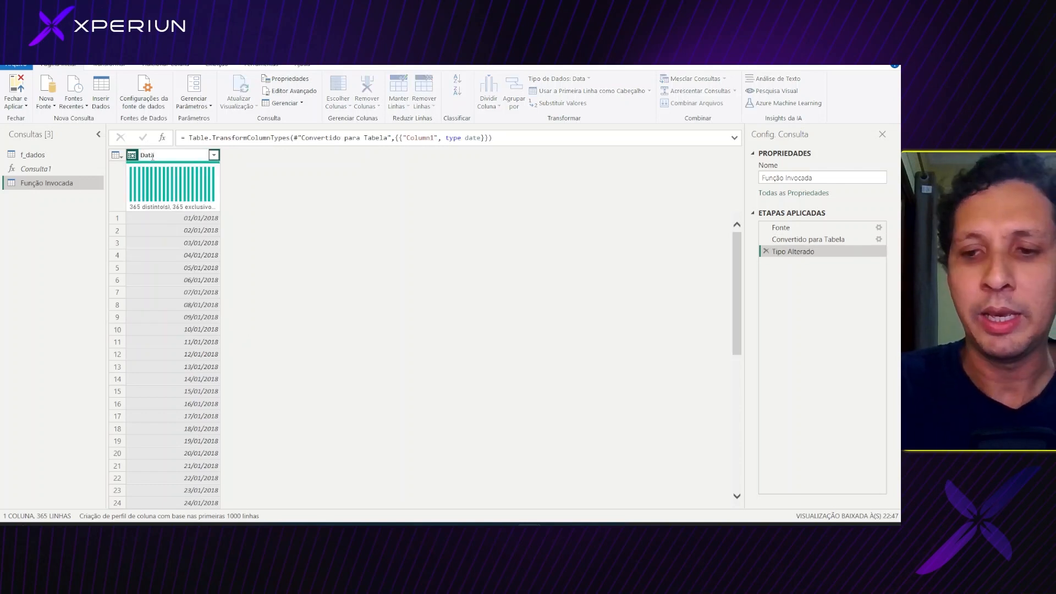
pyautogui.press('Return')
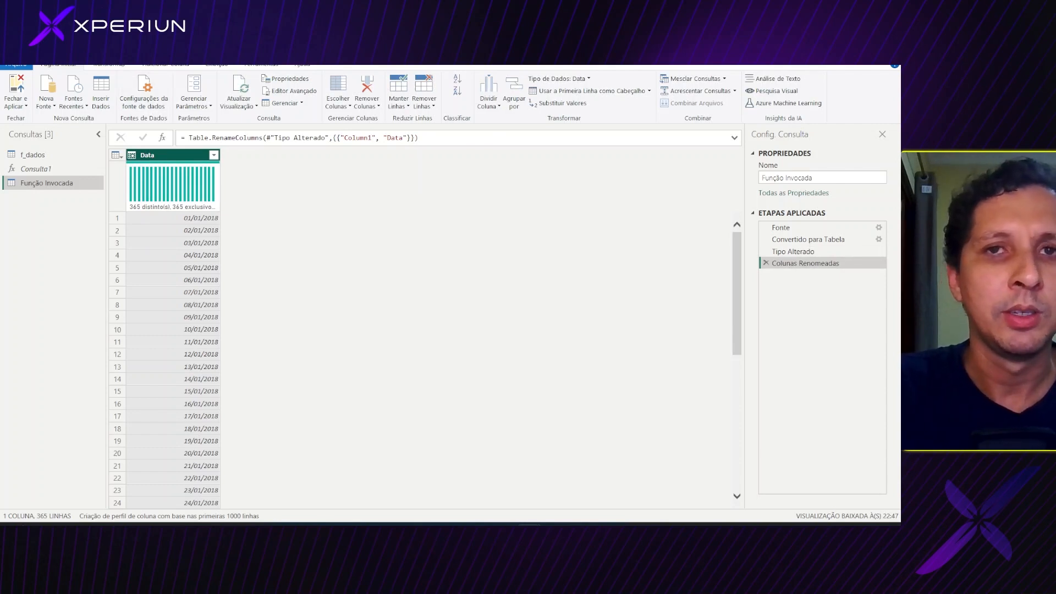
# - Add a month number column (Mês) derived from the Data column
pyautogui.click(160, 64)
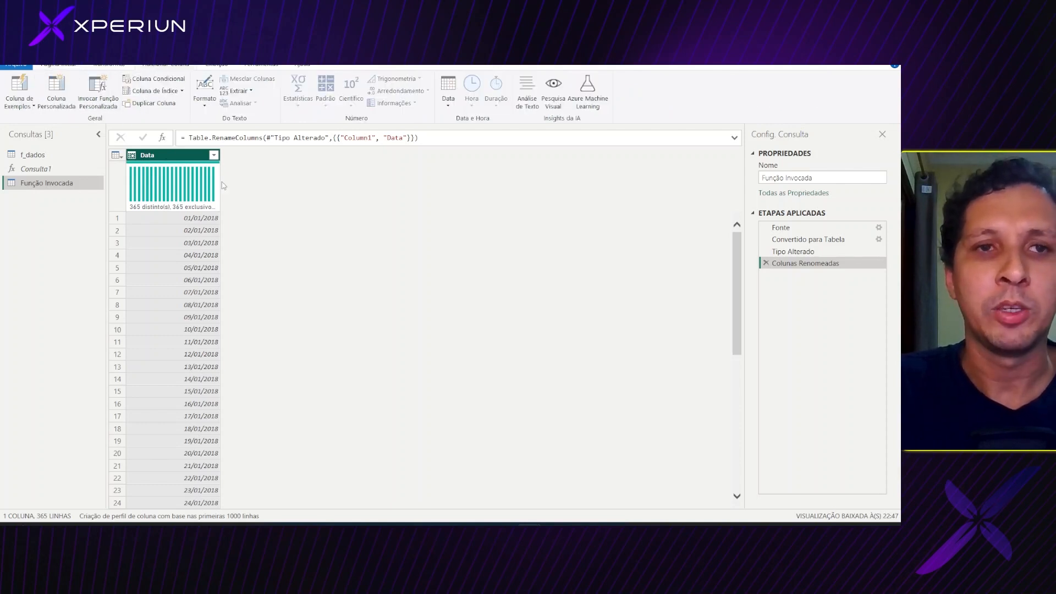
pyautogui.click(448, 104)
pyautogui.moveTo(434, 172)
pyautogui.click(351, 171)
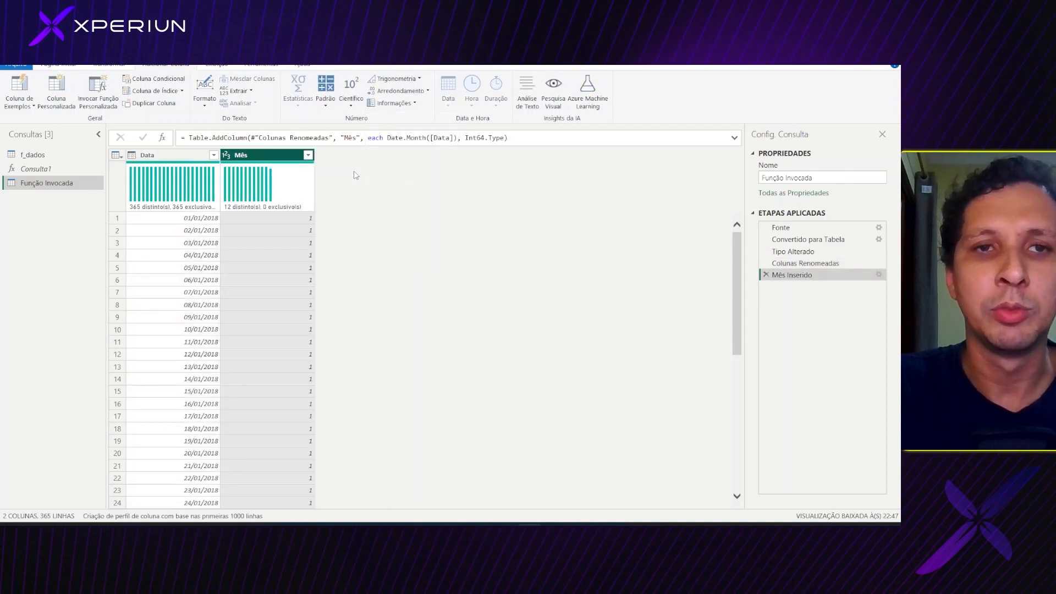
# - Add a month name column (Nome do Mês) derived from the Data column
pyautogui.click(171, 155)
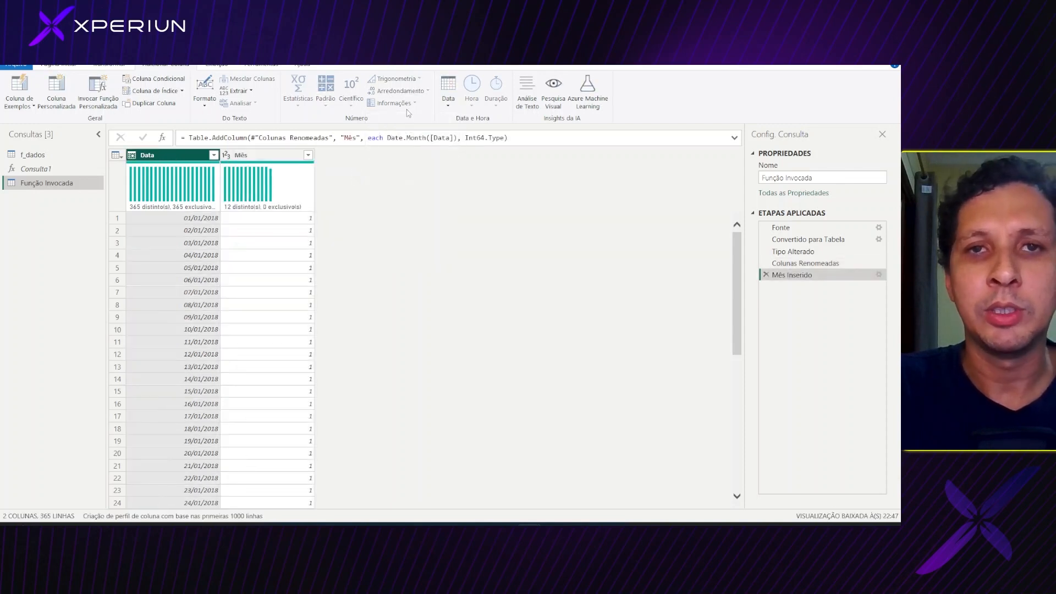
pyautogui.click(449, 99)
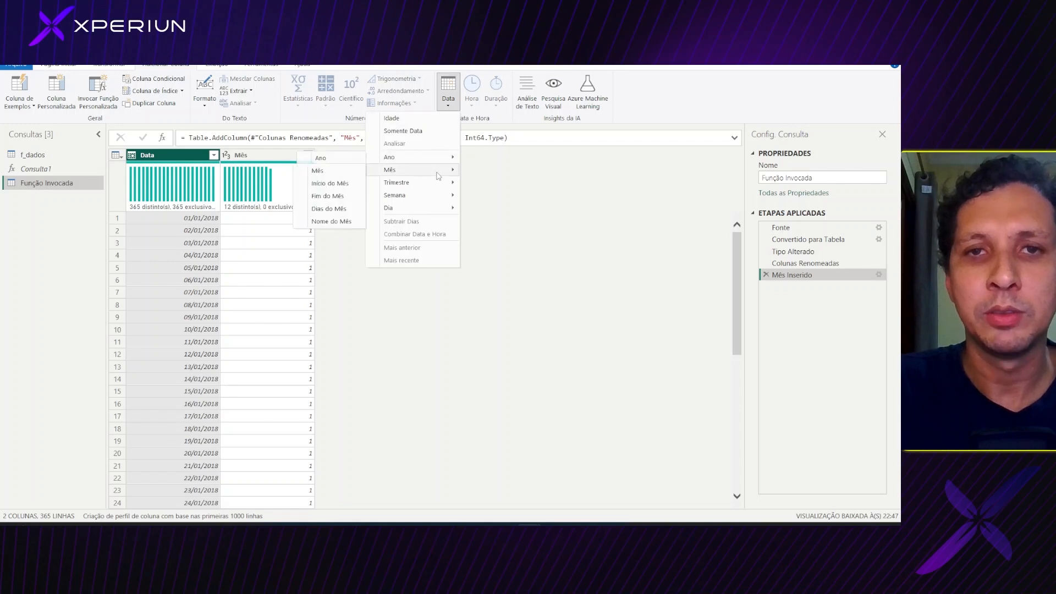
pyautogui.moveTo(438, 175)
pyautogui.click(331, 221)
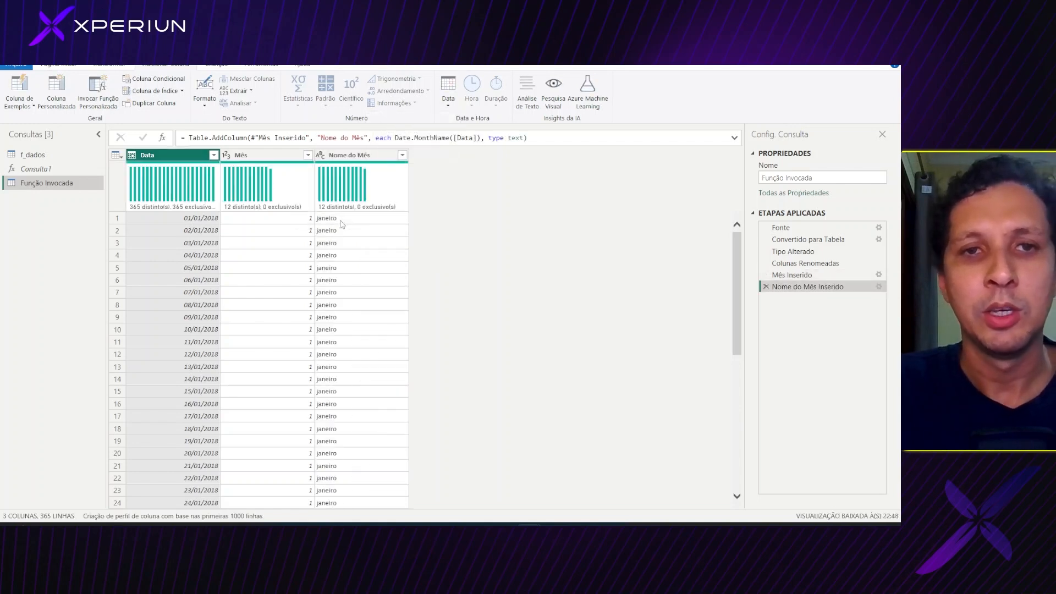
# - Capitalize each word in the Nome do Mês column
pyautogui.click(352, 155)
pyautogui.rightClick(356, 155)
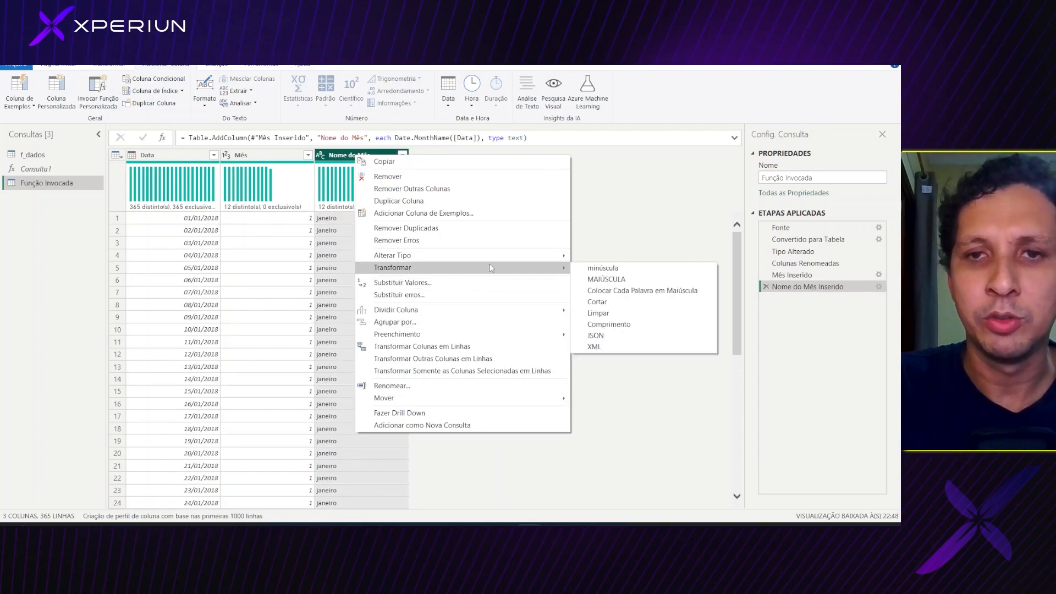
pyautogui.moveTo(532, 270)
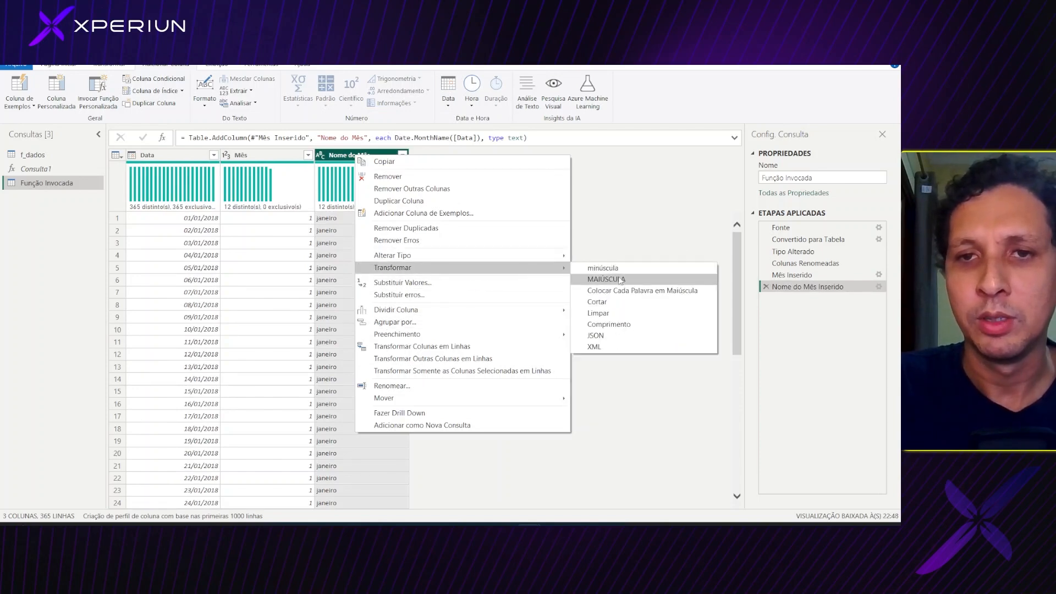
pyautogui.click(619, 290)
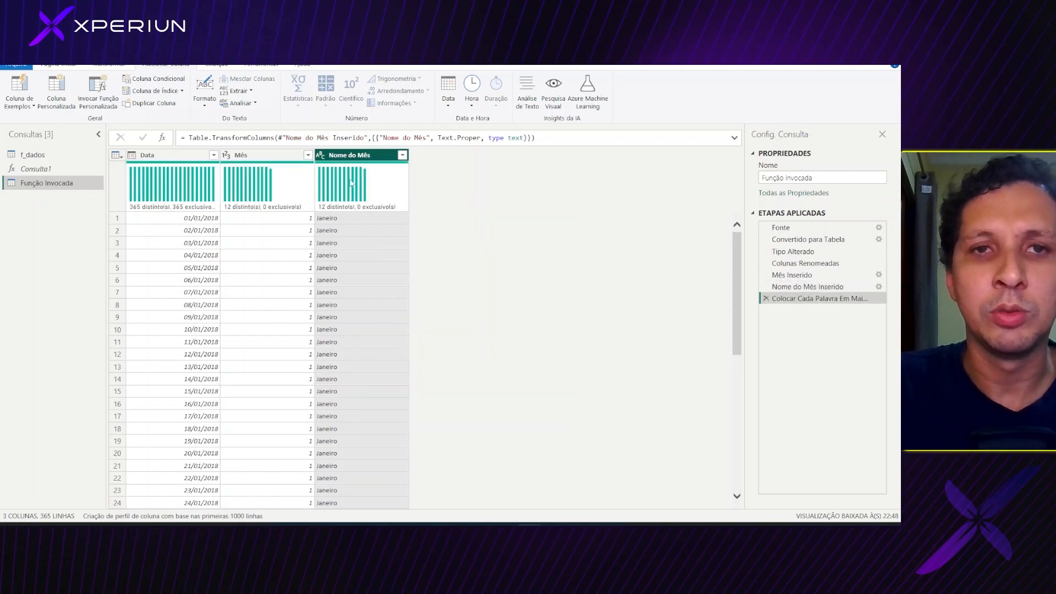
# - Shorten the values in the Nome do Mês column to their first 3 characters
pyautogui.click(109, 67)
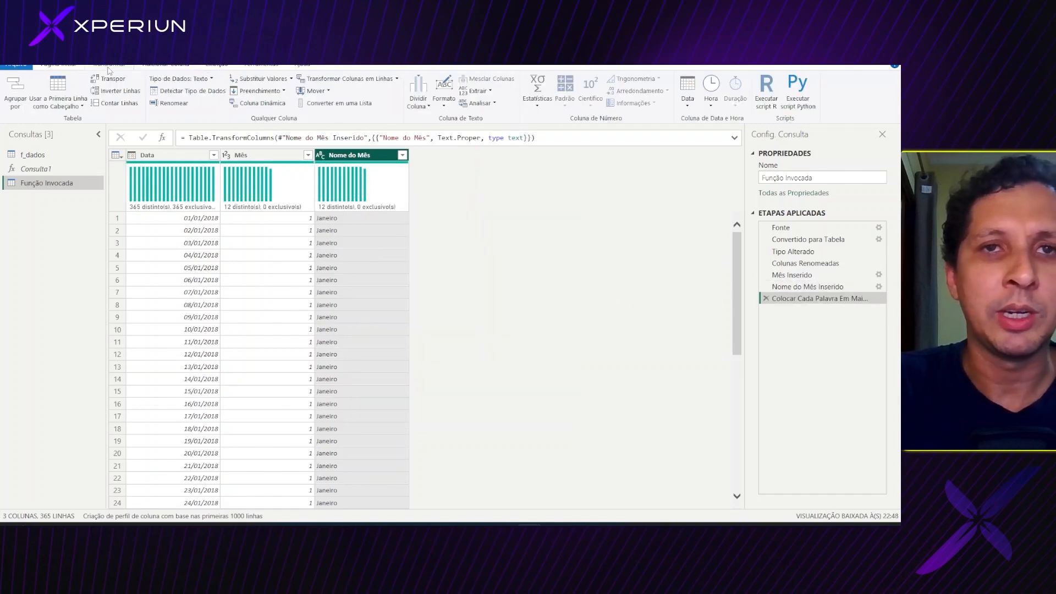
pyautogui.click(477, 92)
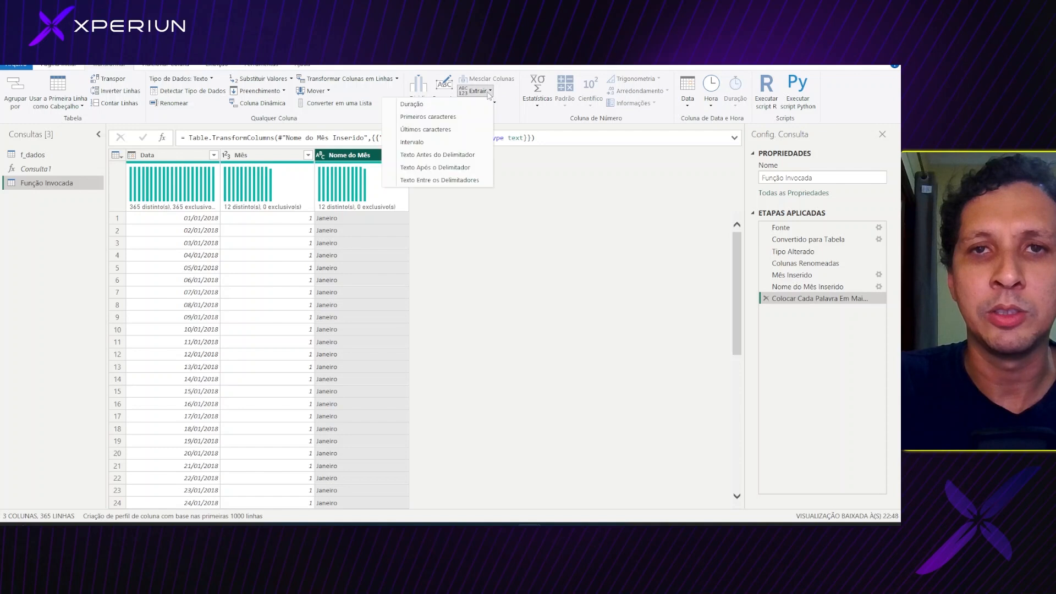
pyautogui.click(428, 117)
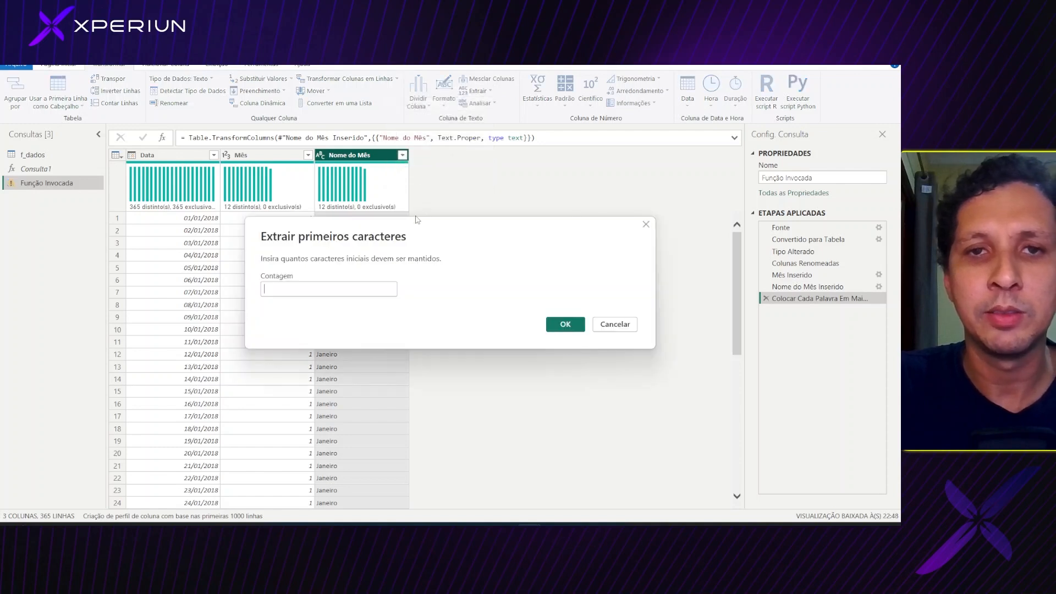
pyautogui.write('2')
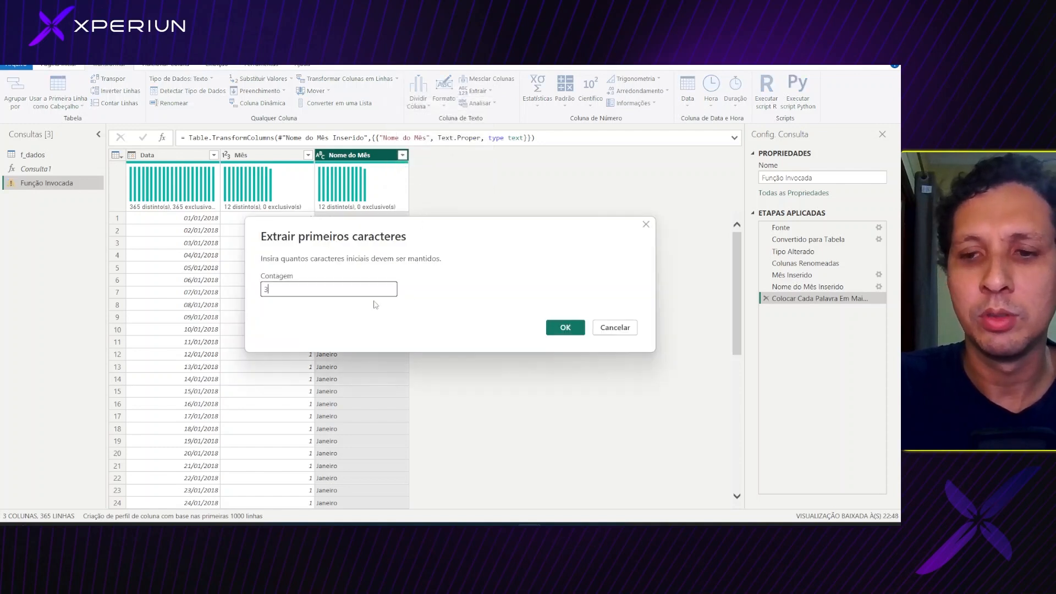
pyautogui.press('Return')
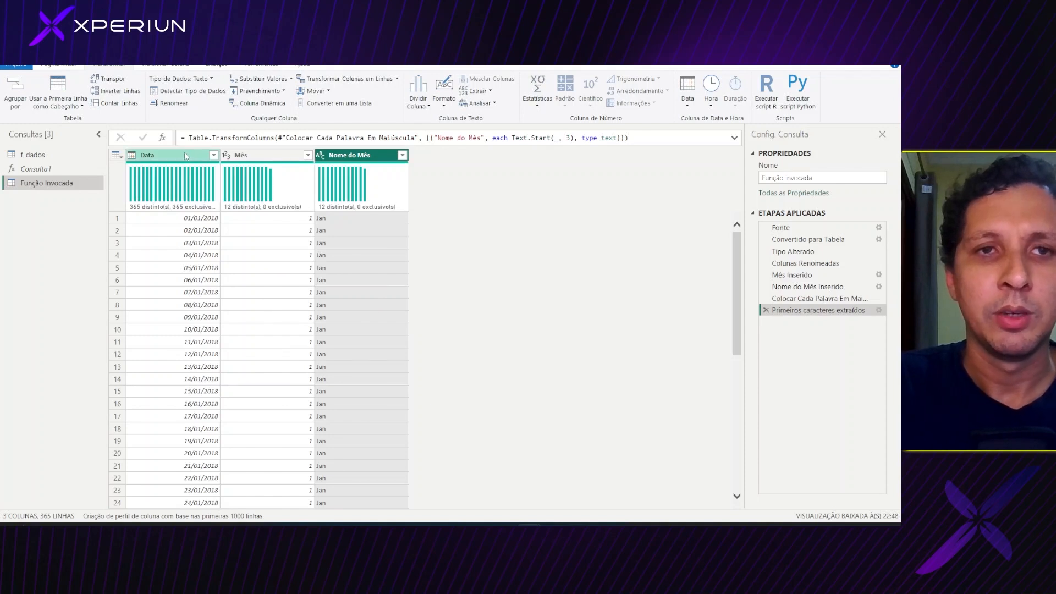
# - Add a quarter-of-year column (Trimestre) derived from the Data column, and apply the query changes to the report
pyautogui.click(185, 156)
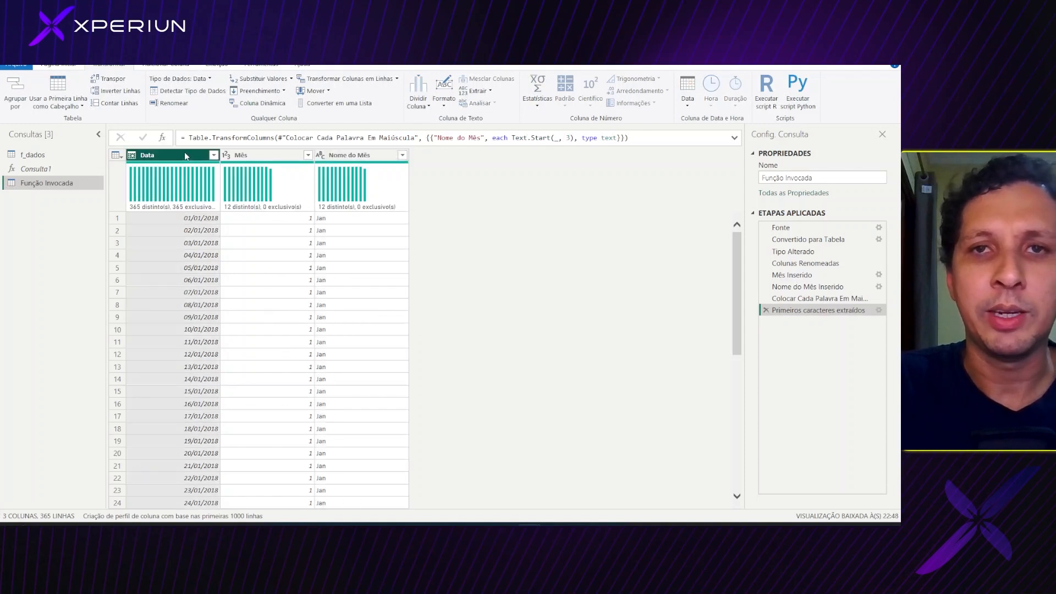
pyautogui.click(166, 64)
pyautogui.click(448, 93)
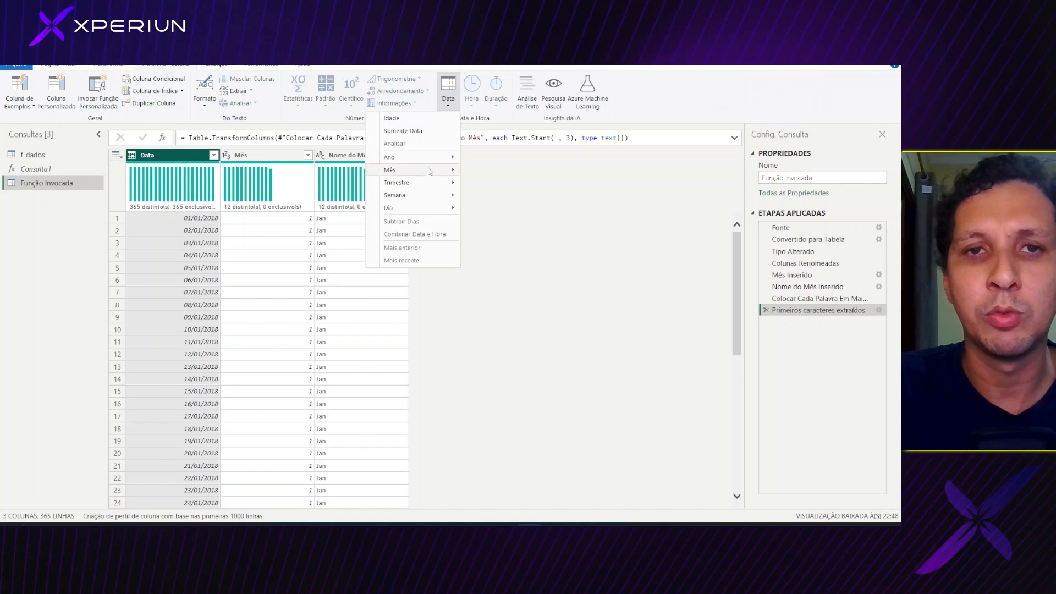
pyautogui.moveTo(432, 186)
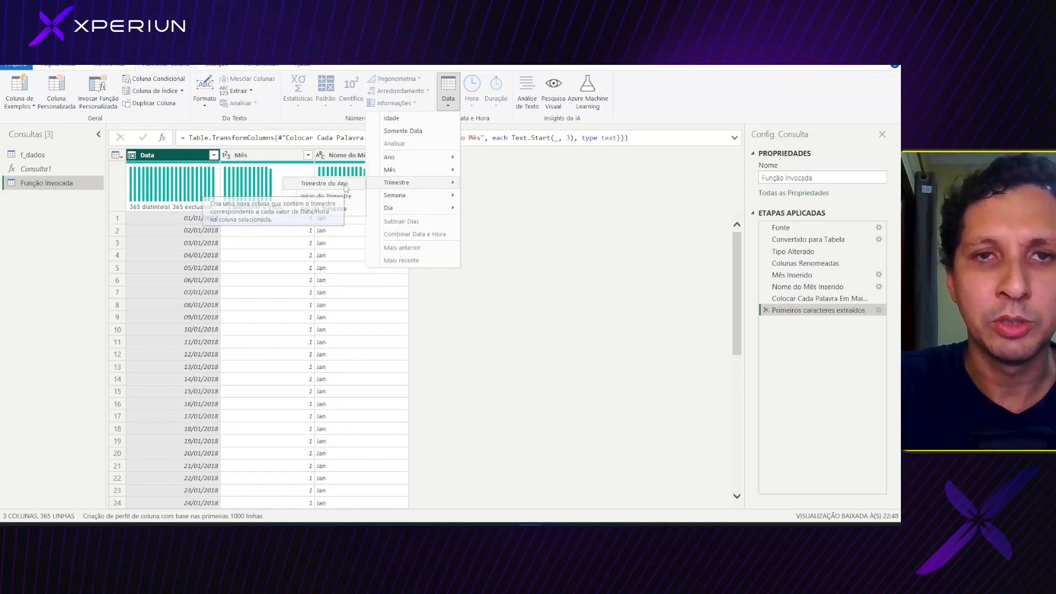
pyautogui.click(346, 188)
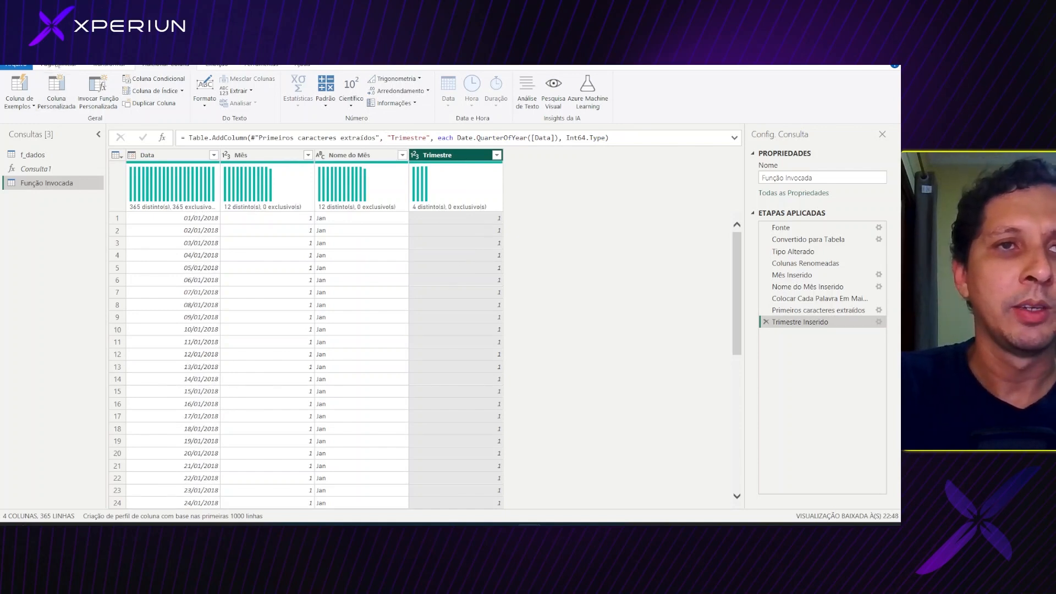
pyautogui.click(57, 65)
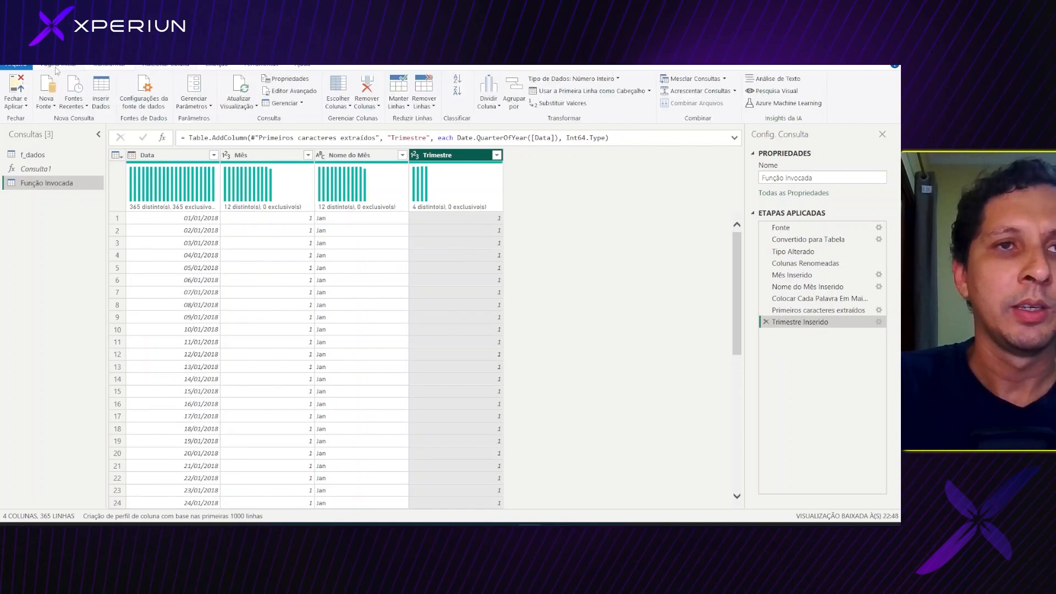
pyautogui.click(26, 87)
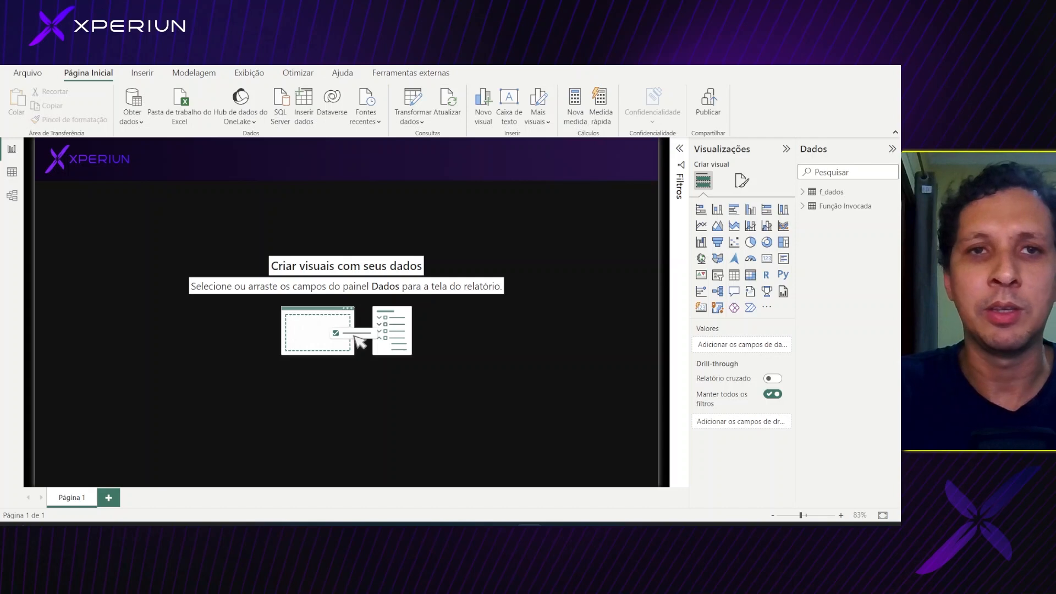
# - Create an empty table named Medidas and load it into the model
pyautogui.click(304, 107)
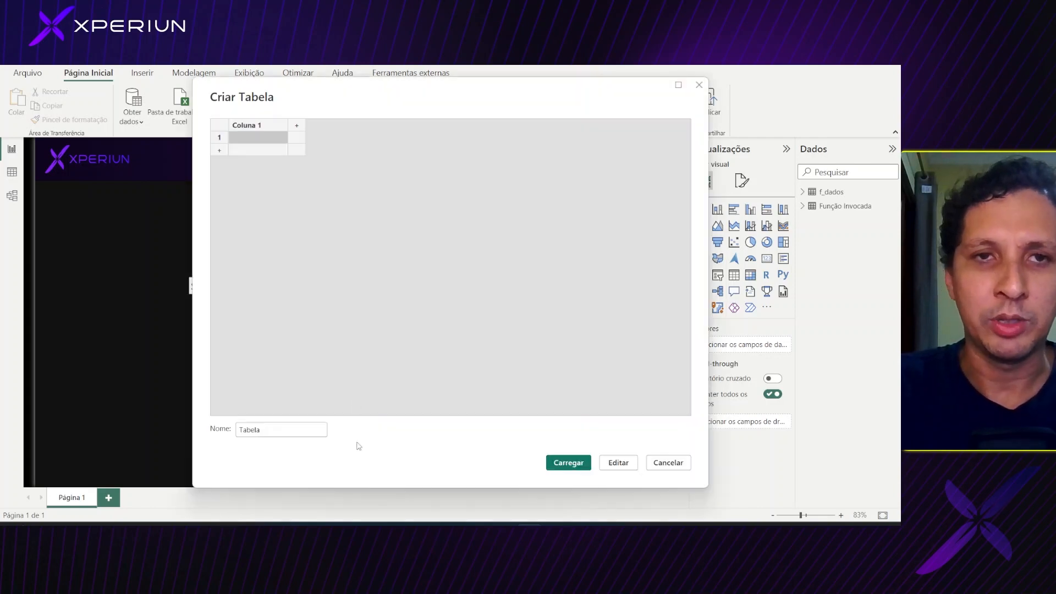
pyautogui.click(282, 429)
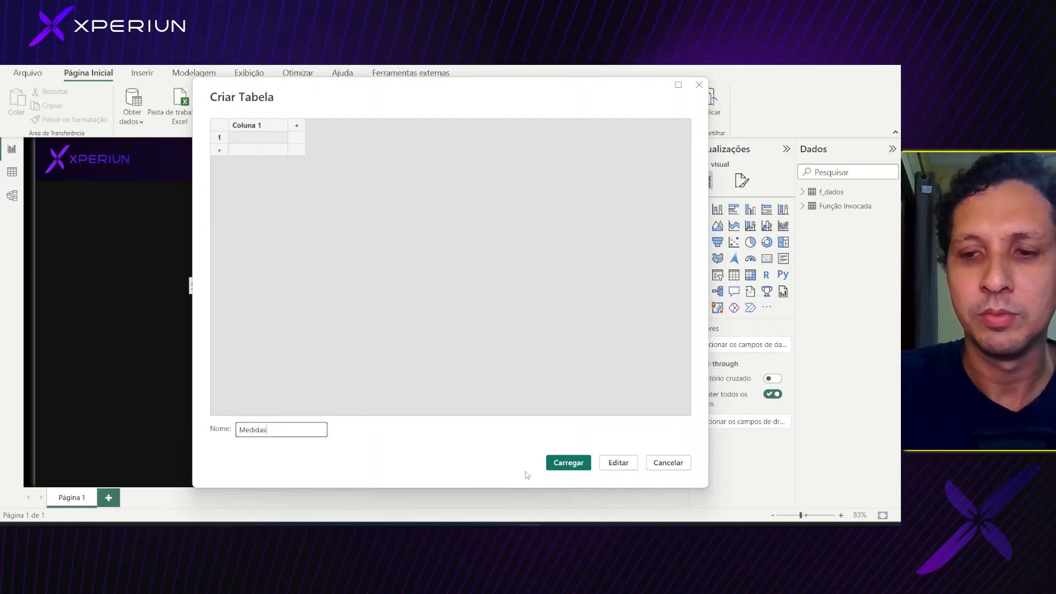
pyautogui.press('Return')
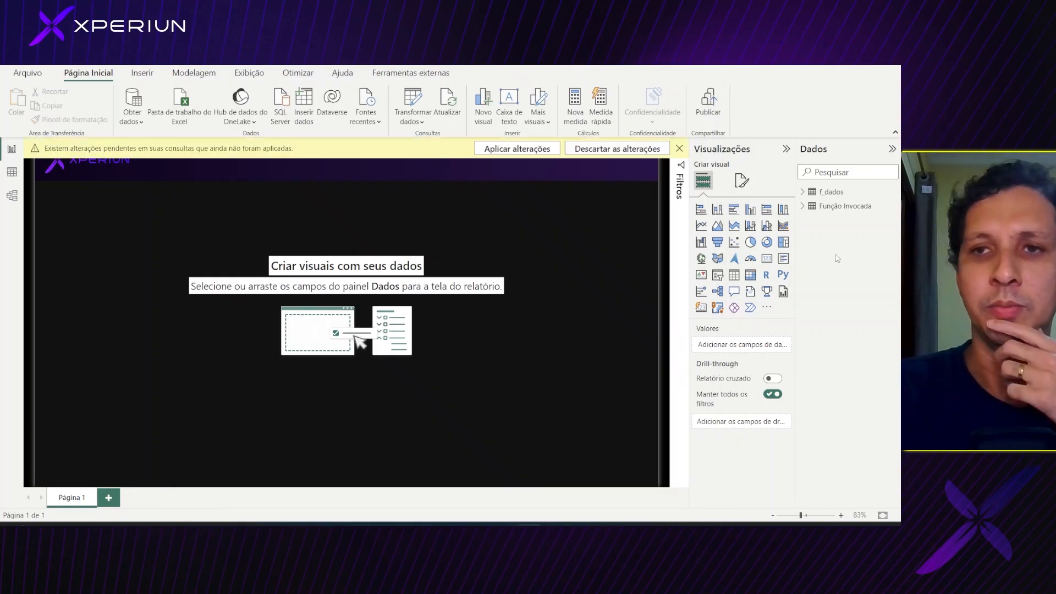
# - Create the measure Faturamento = SUM(f_dados[Valor]) in the Medidas table
pyautogui.rightClick(831, 230)
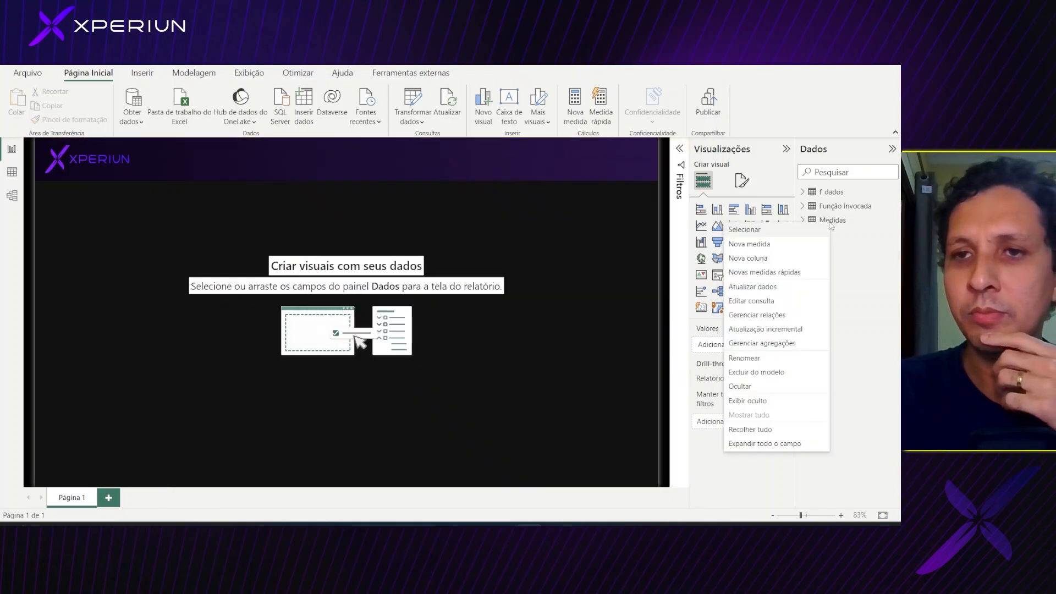
pyautogui.click(775, 250)
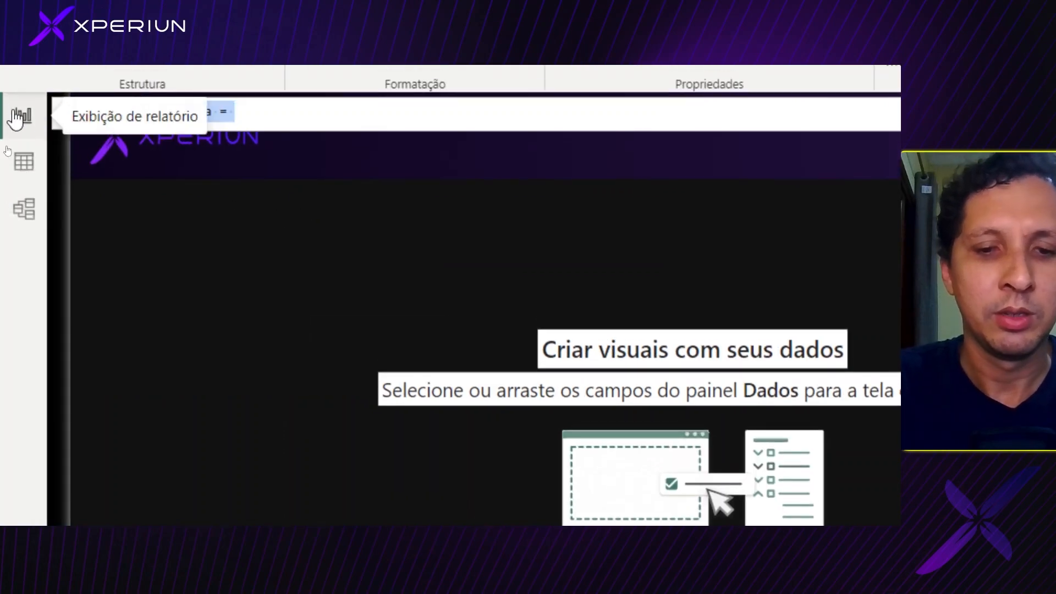
pyautogui.press('BackSpace')
pyautogui.write('amento')
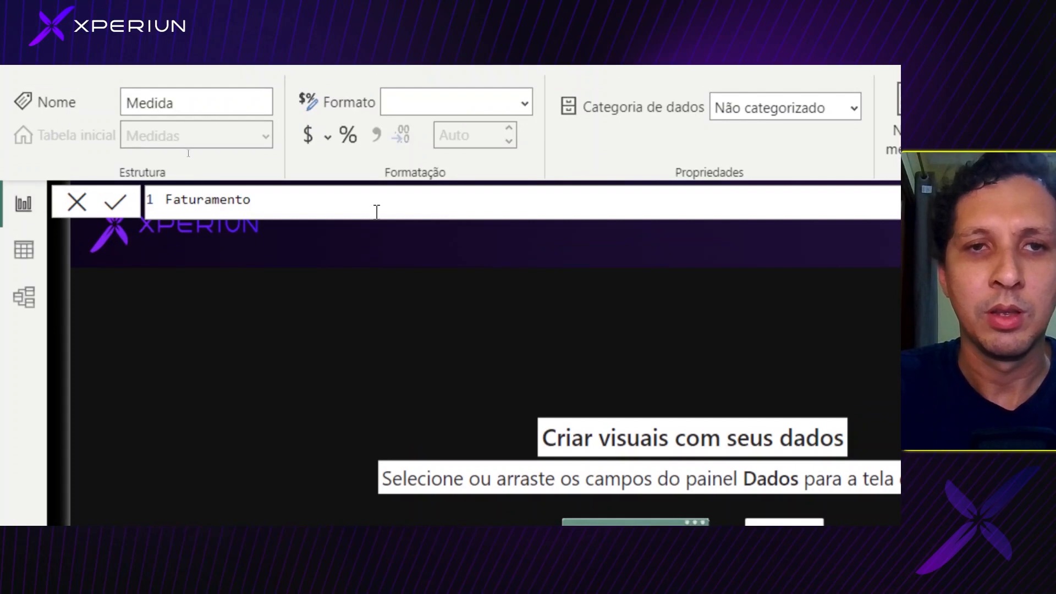
pyautogui.write(' = SUM(')
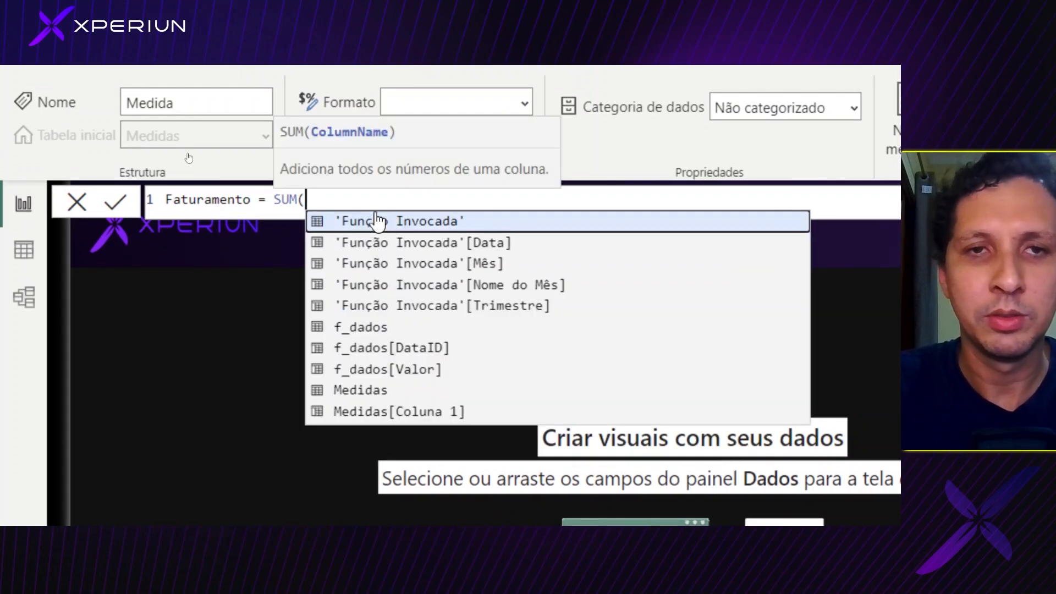
pyautogui.click(424, 372)
pyautogui.write(')')
pyautogui.press('Return')
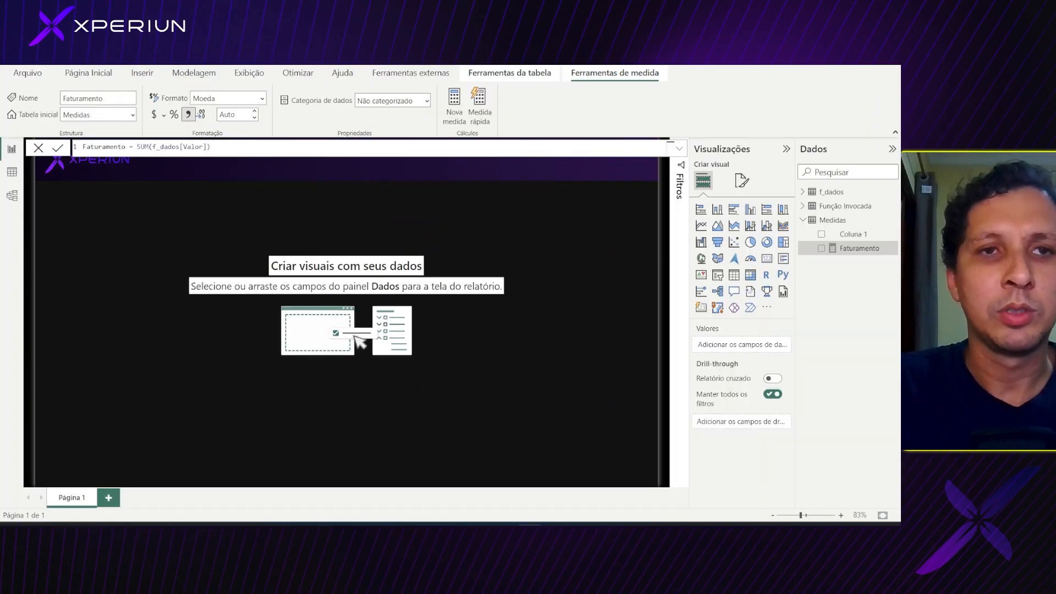
# - Format the Faturamento measure as R$ Português (Brasil) currency with 0 decimal places
pyautogui.click(165, 115)
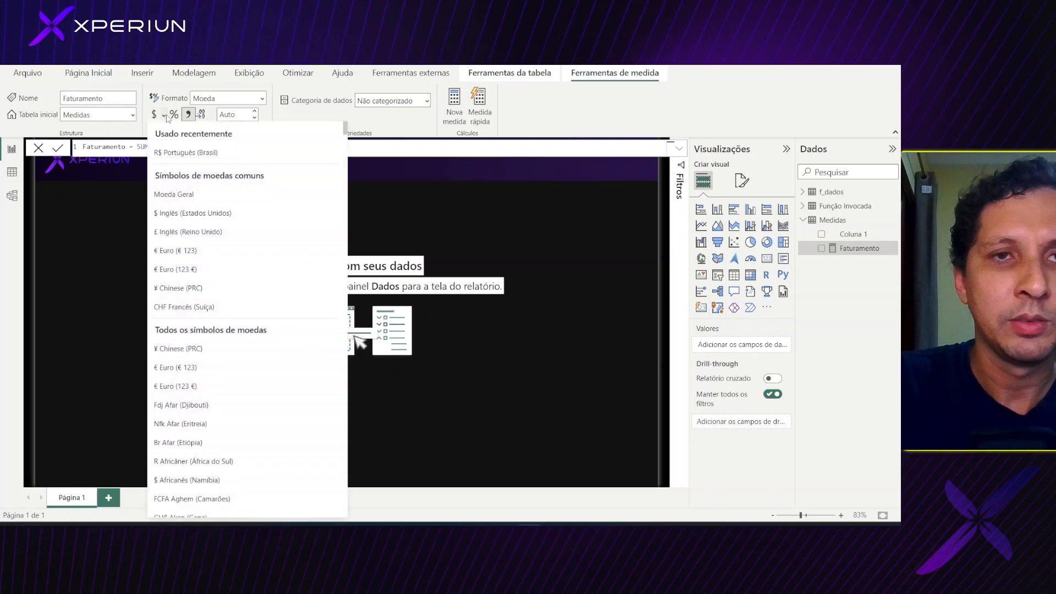
pyautogui.scroll(-6, 185, 323)
pyautogui.scroll(8, 185, 323)
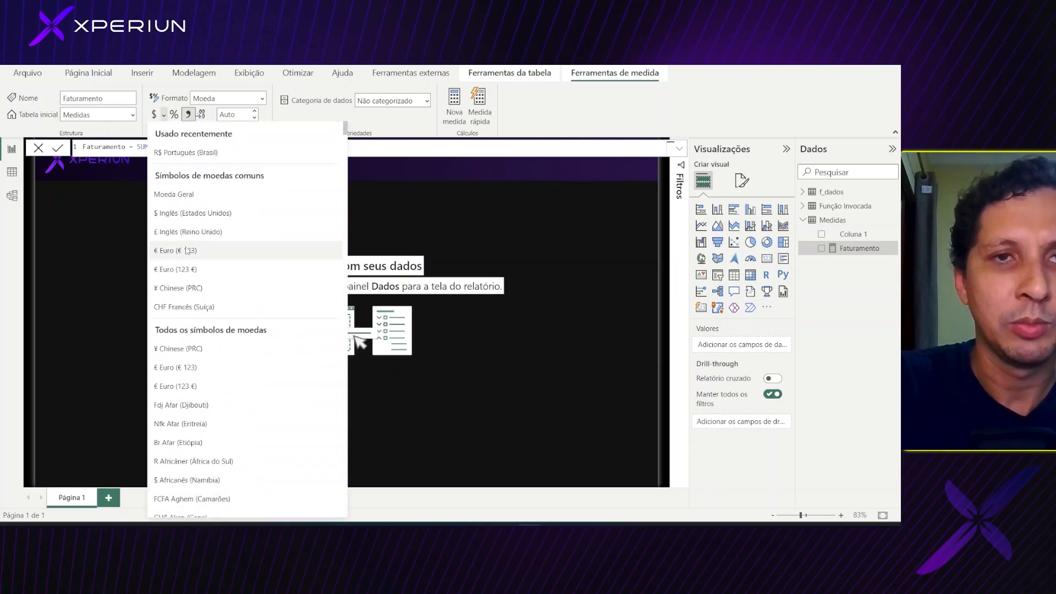
pyautogui.click(186, 153)
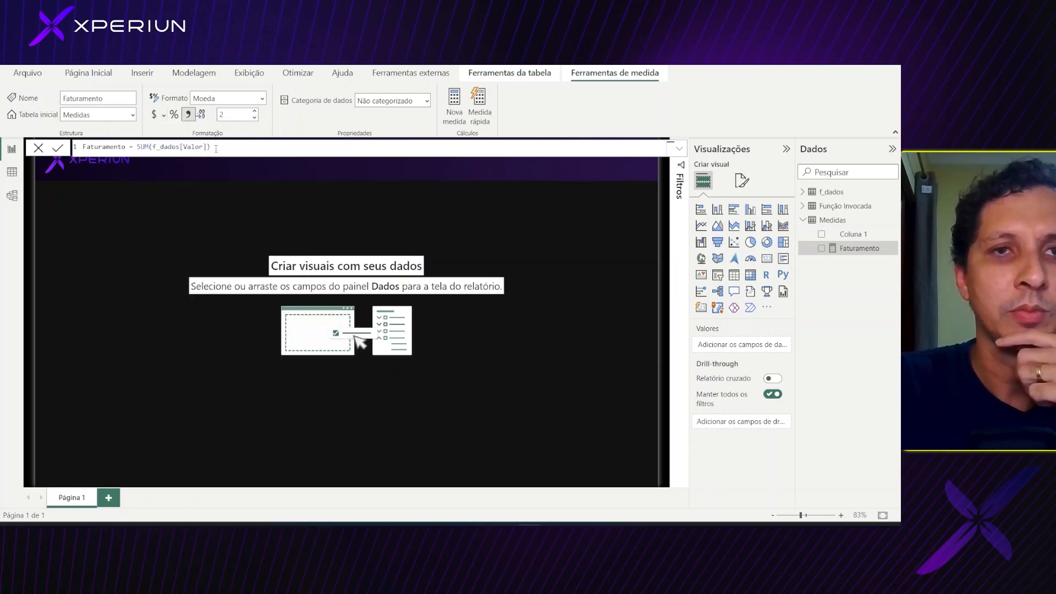
pyautogui.click(234, 113)
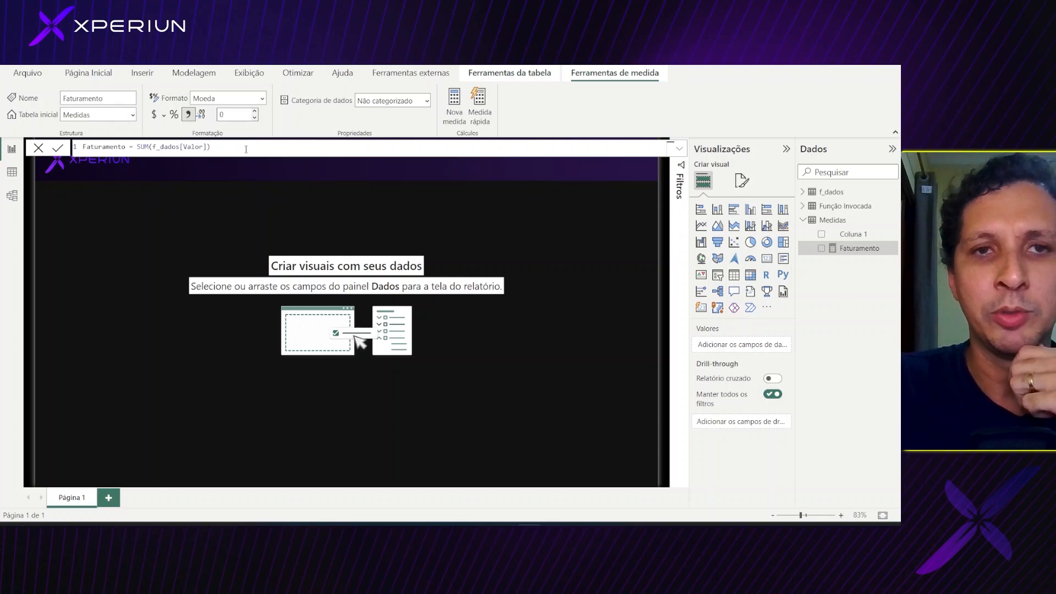
# - Hide the placeholder column Coluna 1 in the Medidas table
pyautogui.click(240, 180)
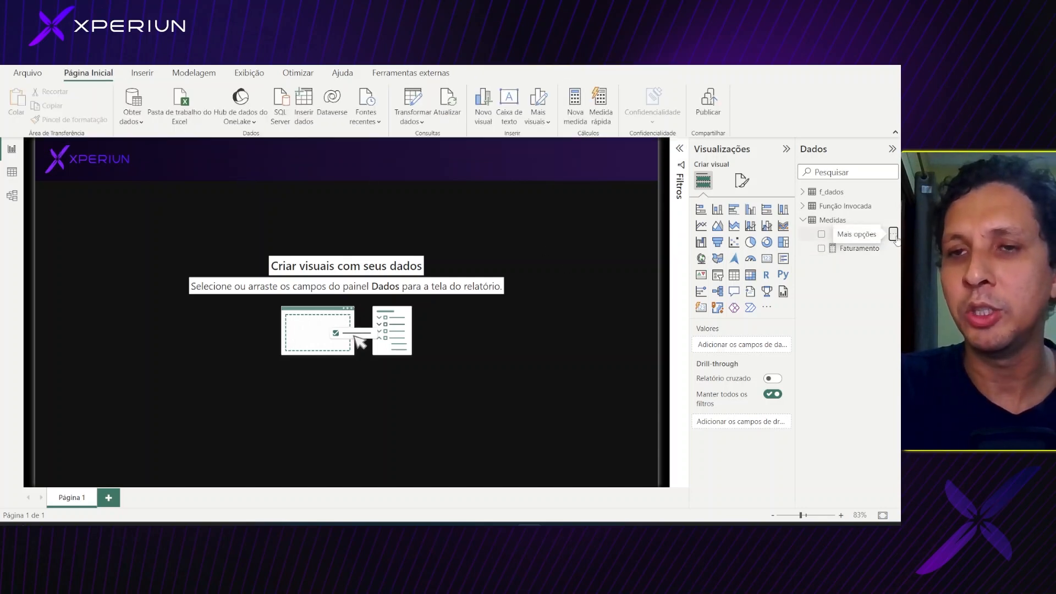
pyautogui.rightClick(896, 239)
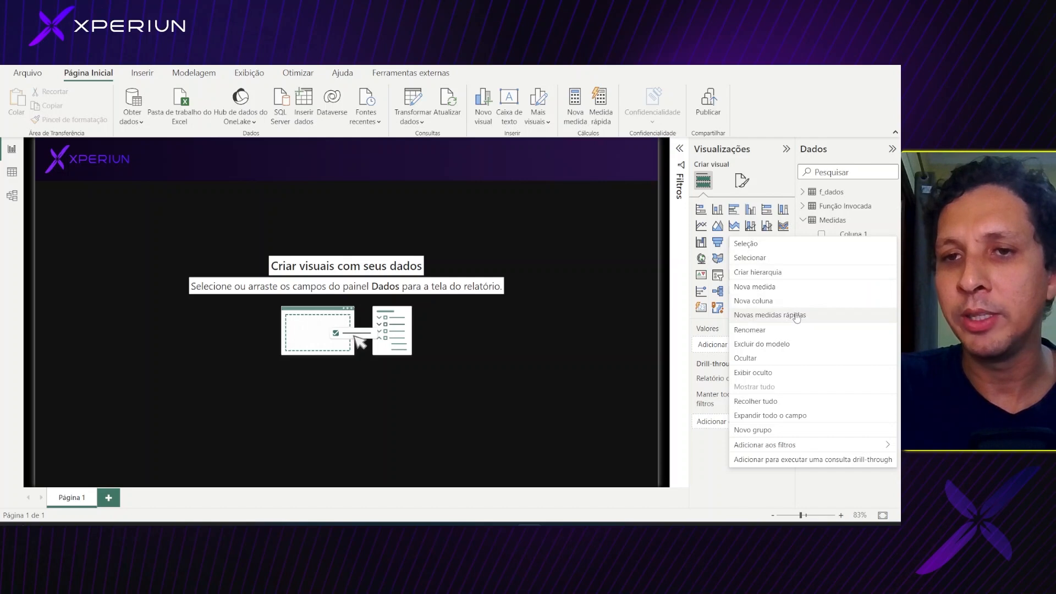
pyautogui.click(786, 358)
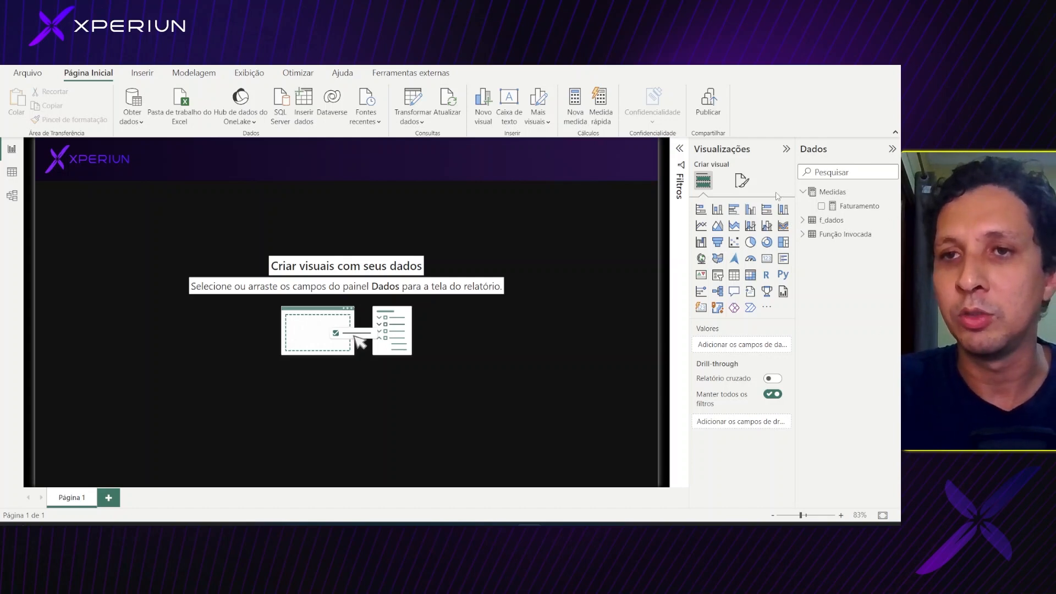
# - Add a new measure named Média Mensal to the Medidas table, leaving its expression for a second line
pyautogui.rightClick(821, 194)
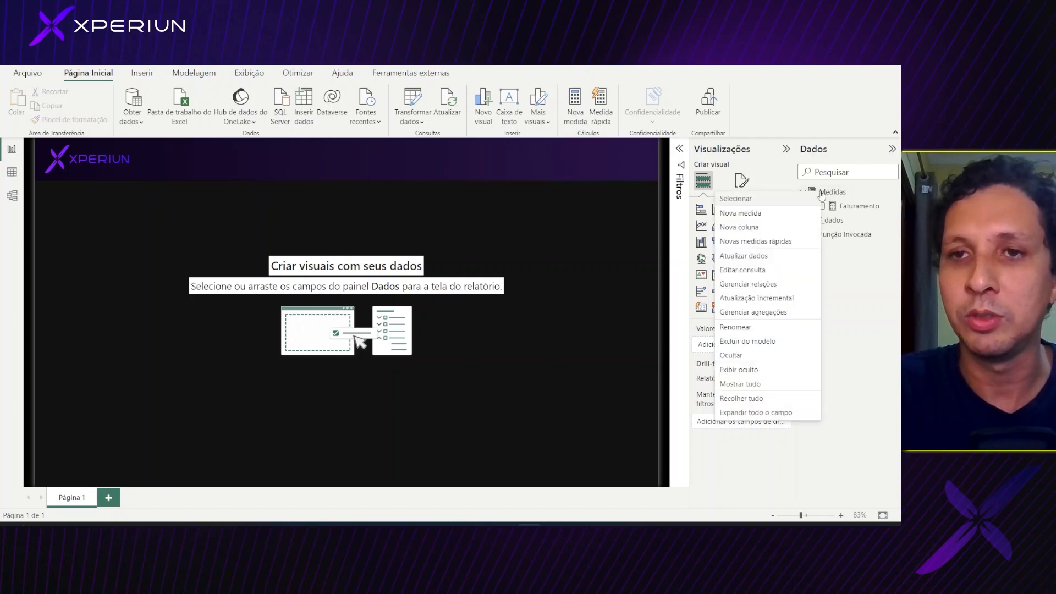
pyautogui.click(754, 215)
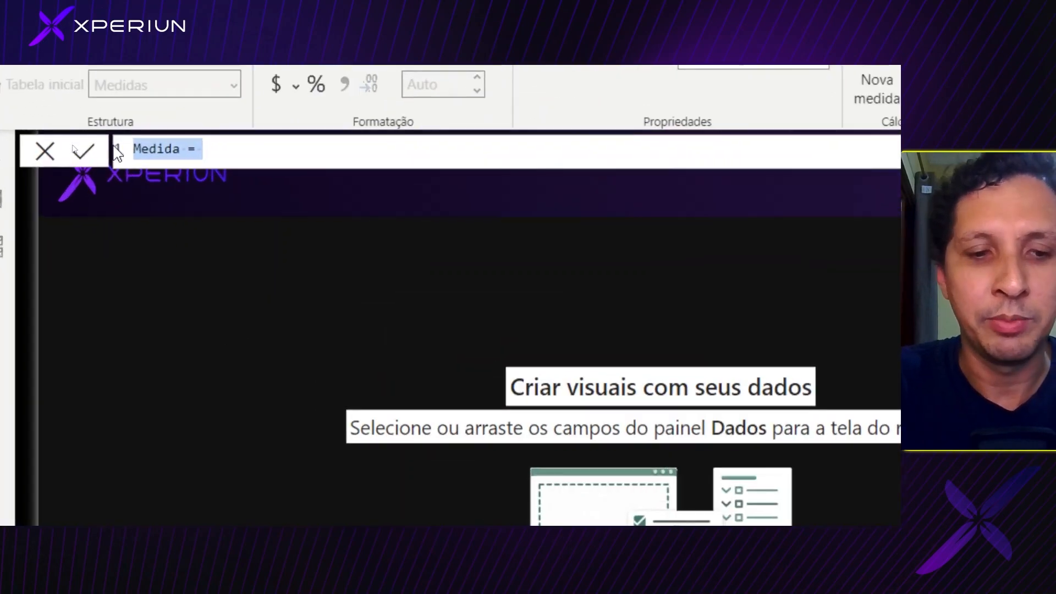
pyautogui.write('Média Mren')
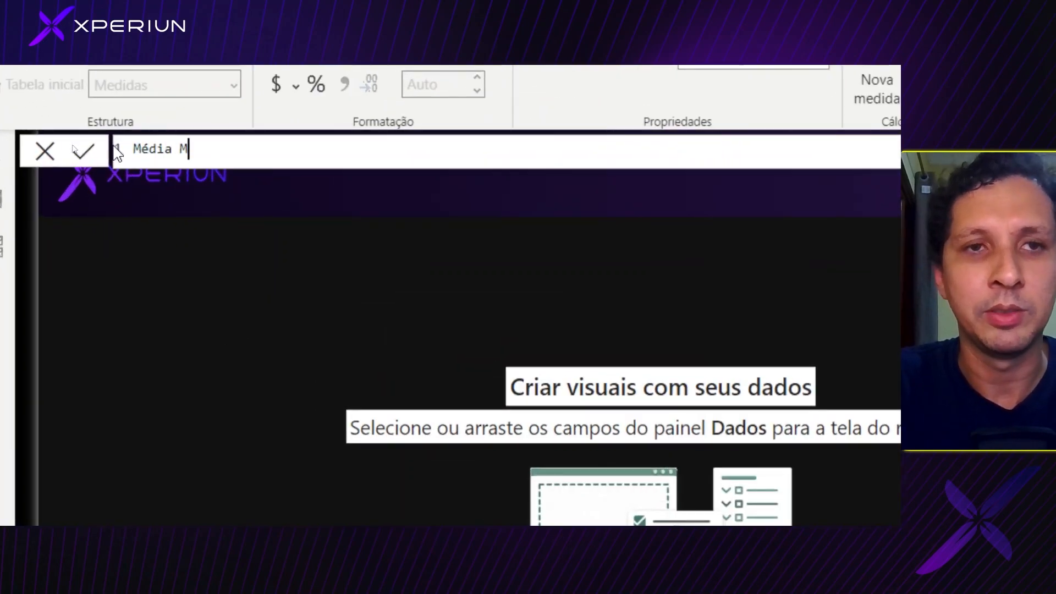
pyautogui.press('BackSpace')
pyautogui.press('BackSpace')
pyautogui.press('BackSpace')
pyautogui.write('ensa')
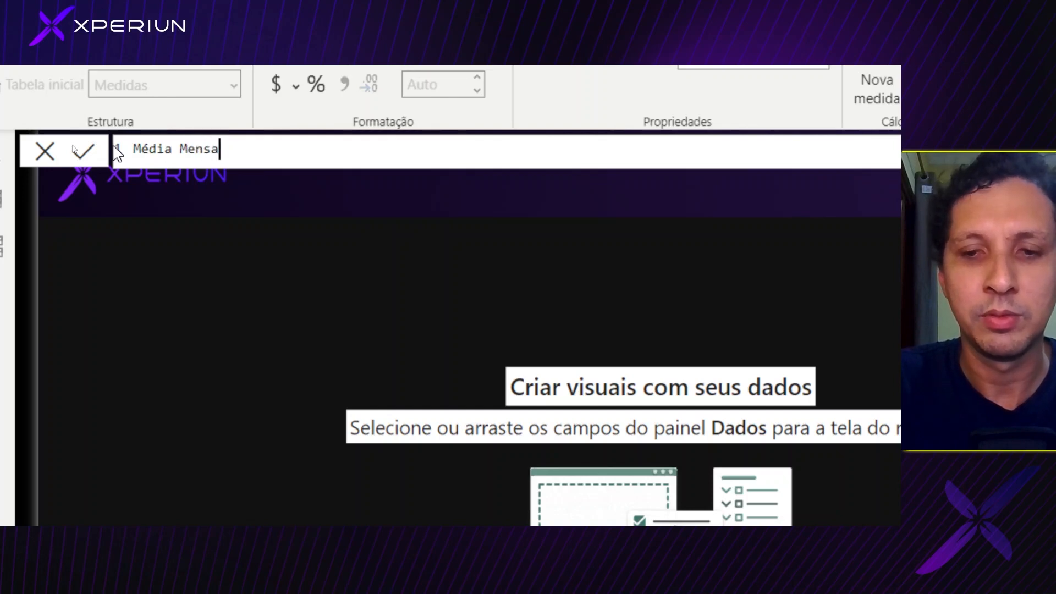
pyautogui.write('l =')
pyautogui.hotkey('shift', 'Return')
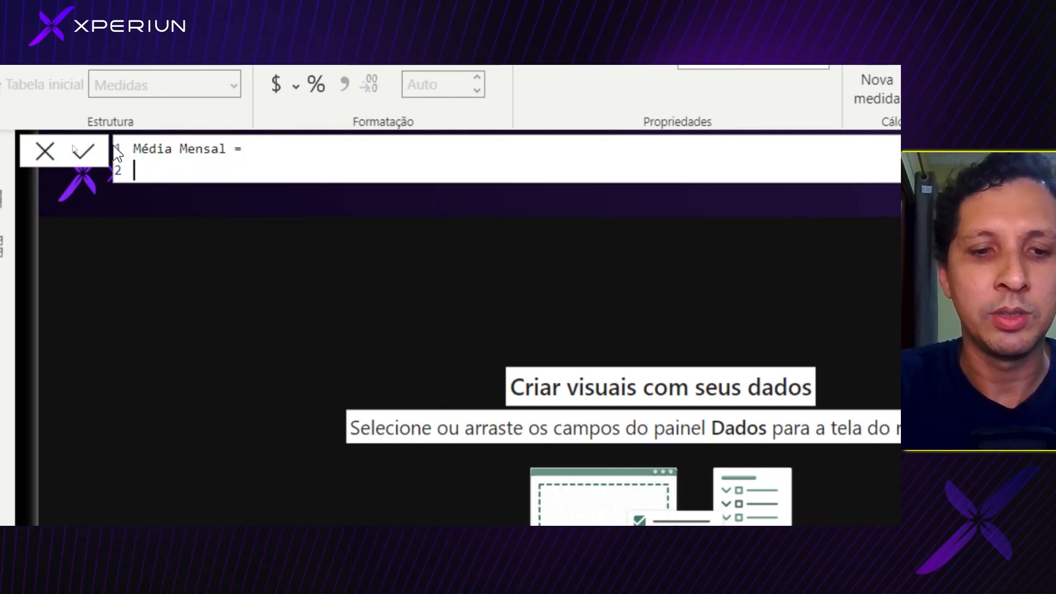
# - Begin the Média Mensal expression with AVERAGEX over VALUES('Função Invocada'[Mês]), placing the VALUES argument on its own line
pyautogui.write('AVE')
pyautogui.press('Down')
pyautogui.press('Down')
pyautogui.press('Tab')
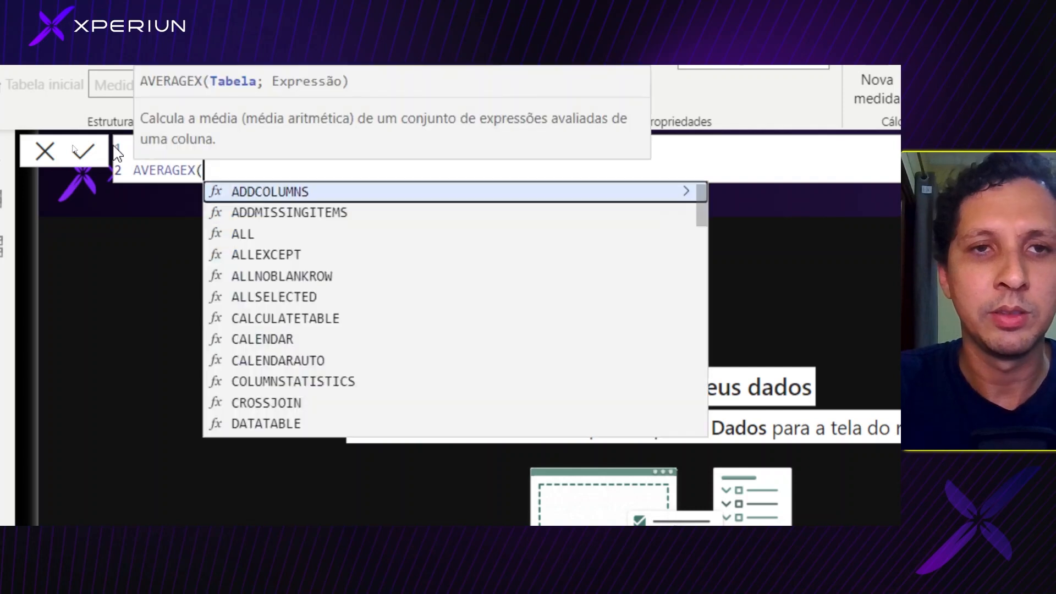
pyautogui.hotkey('shift', 'Return')
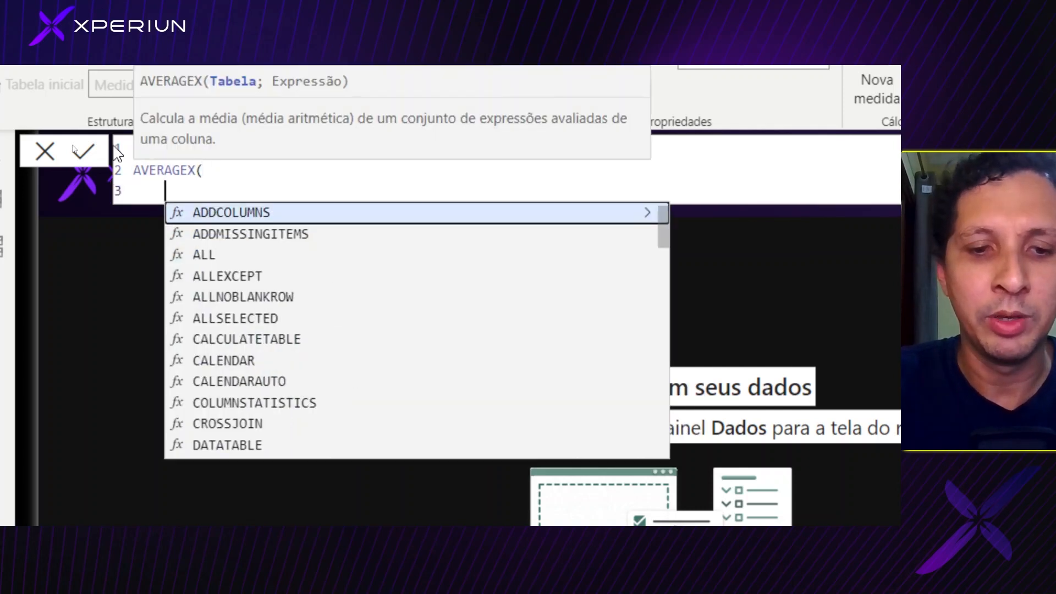
pyautogui.write('VALE')
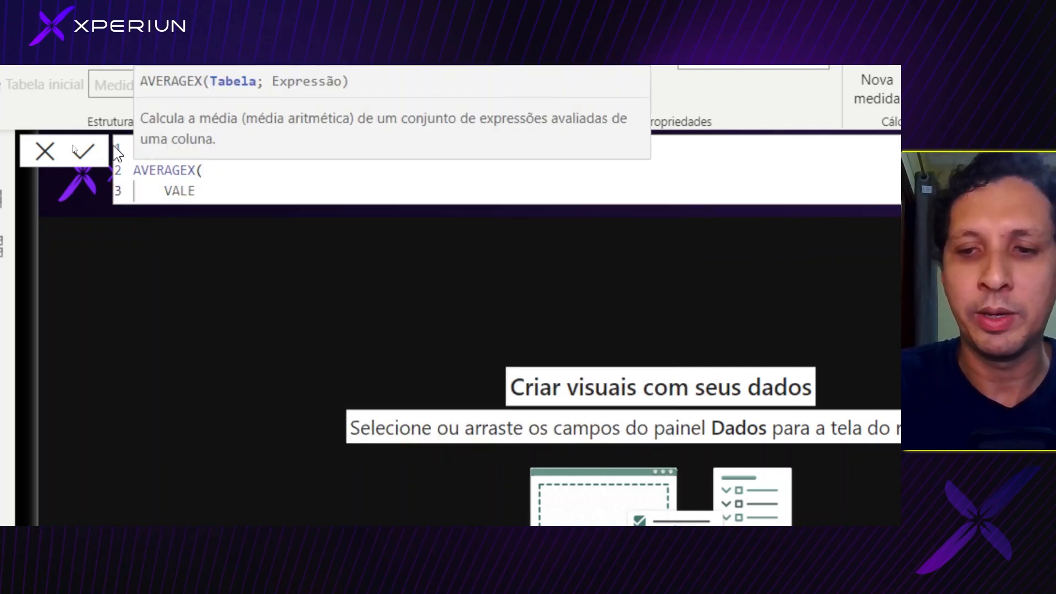
pyautogui.press('Tab')
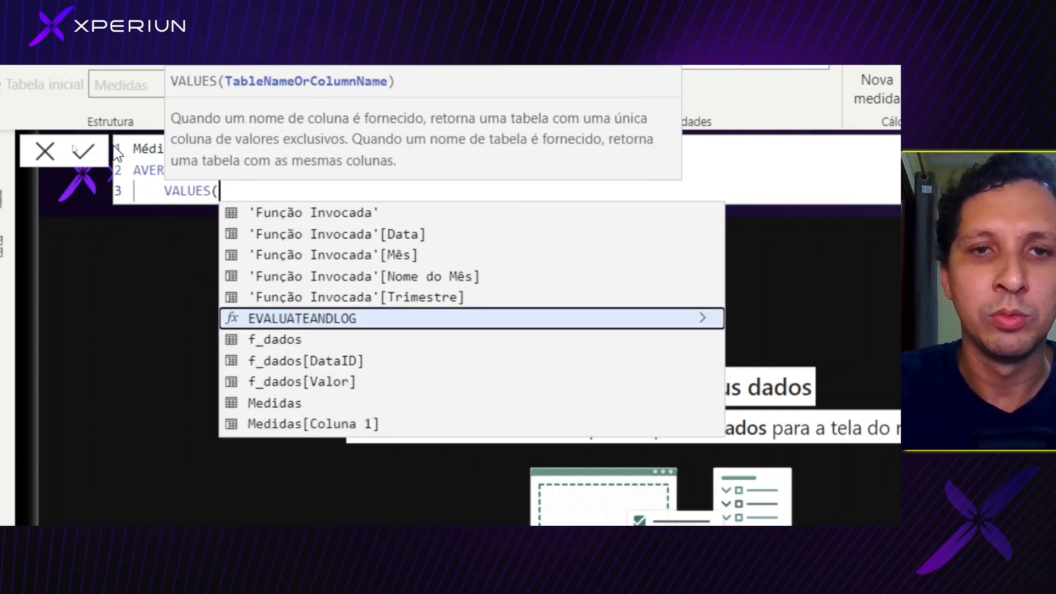
pyautogui.click(374, 255)
pyautogui.write(')')
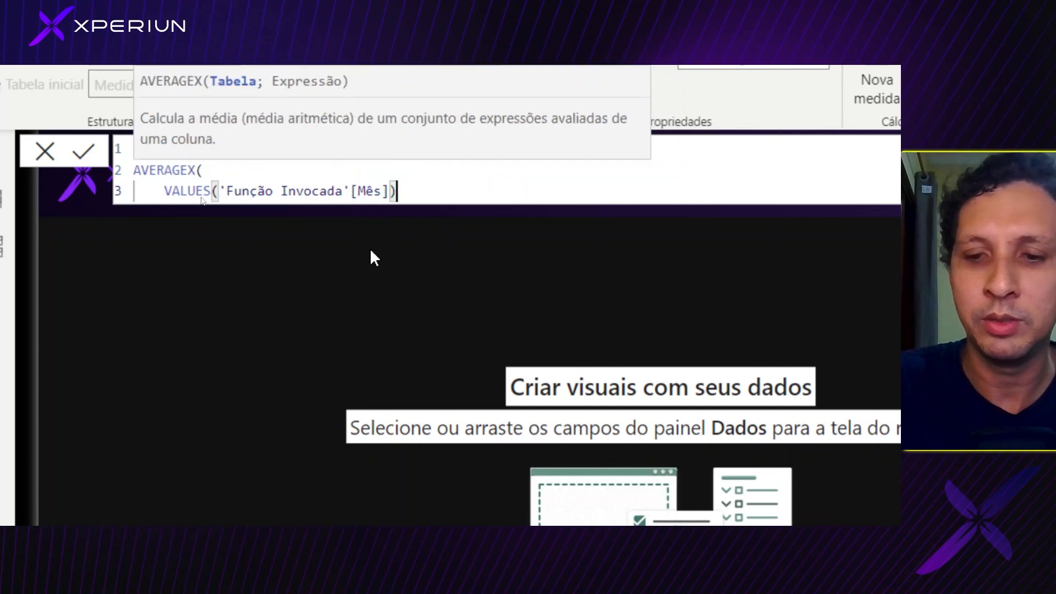
# - Complete the AVERAGEX expression with the [Faturamento] measure on its own line and a closing parenthesis on the line below
pyautogui.write(';')
pyautogui.press('Return')
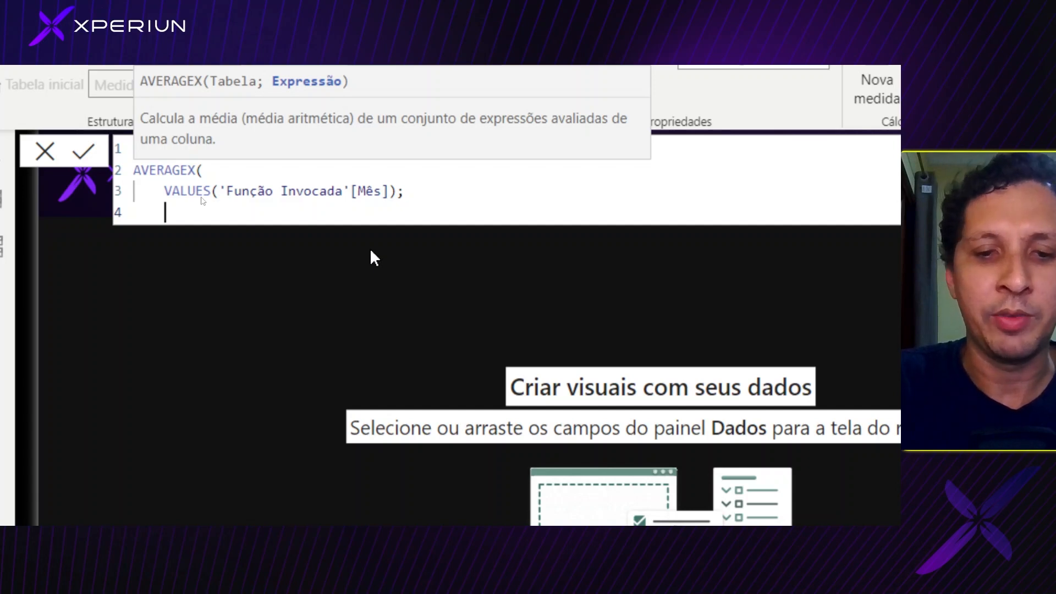
pyautogui.write('[Fat')
pyautogui.press('Tab')
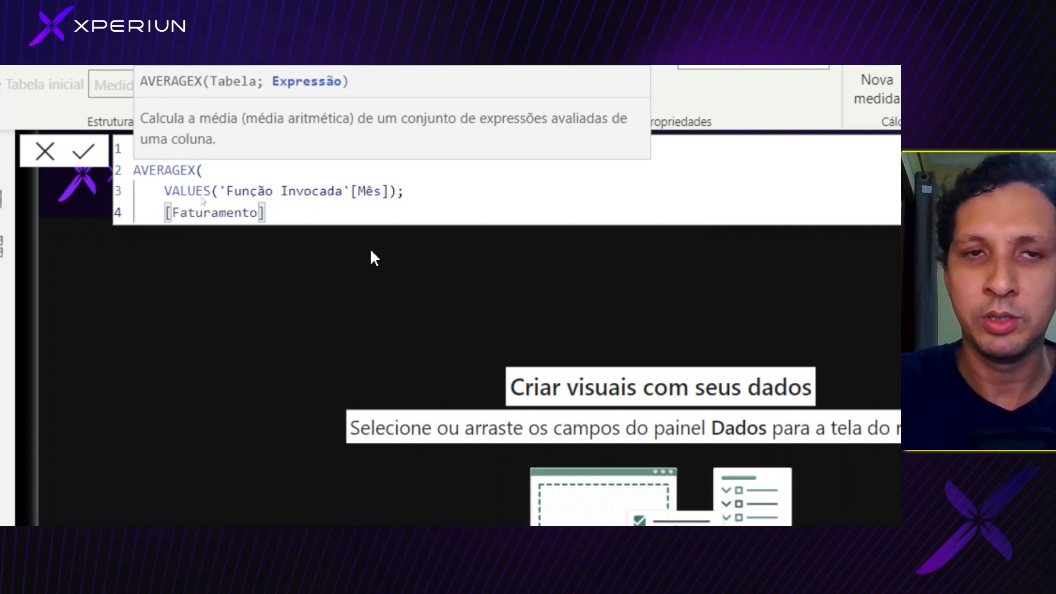
pyautogui.press('Return')
pyautogui.write(')')
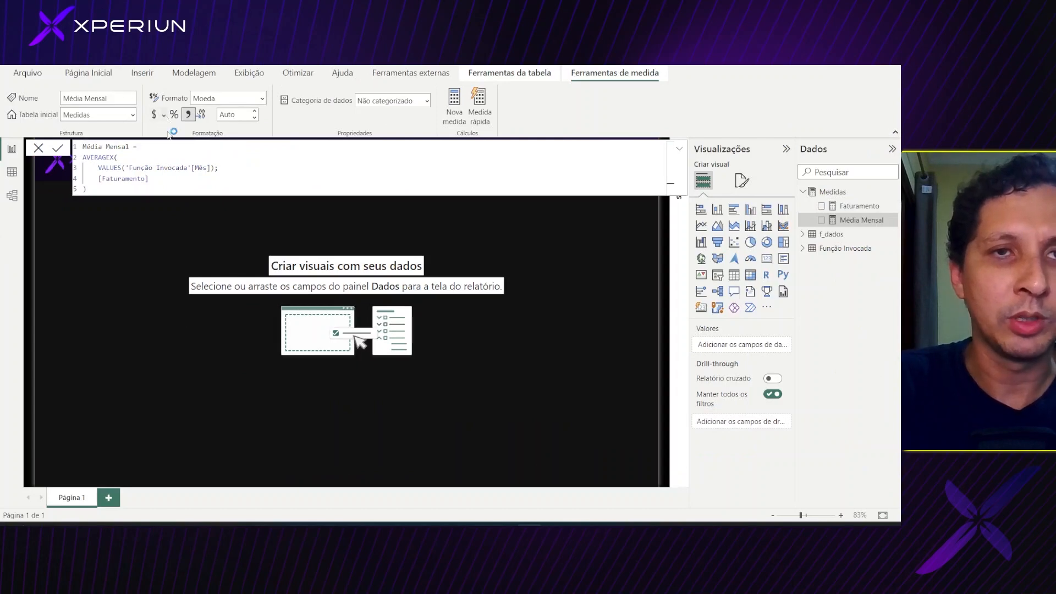
# - Format the Média Mensal measure as currency with 0 decimal places
pyautogui.click(164, 114)
pyautogui.click(189, 159)
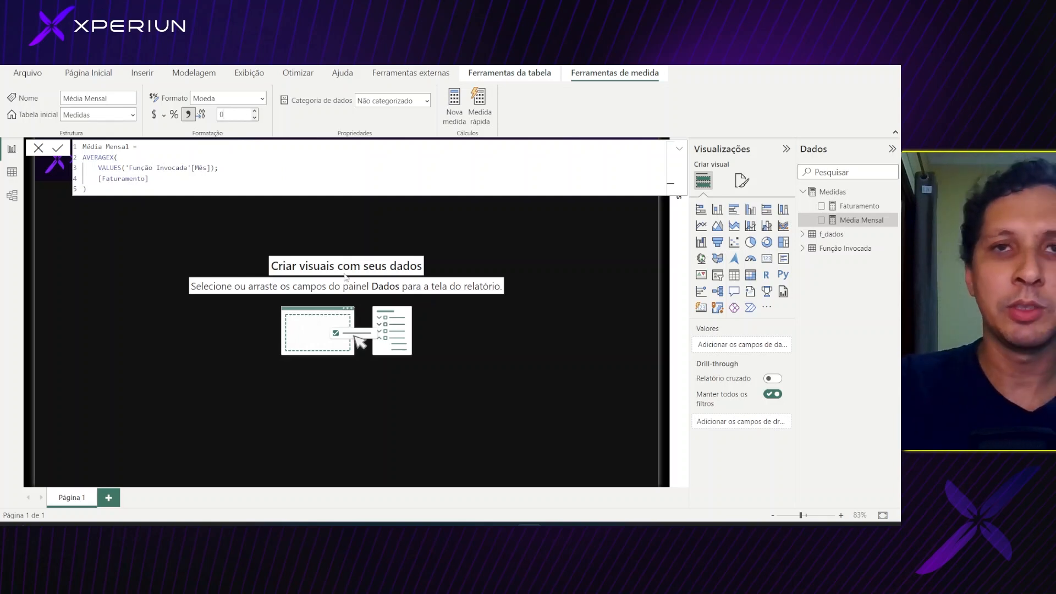
pyautogui.click(466, 278)
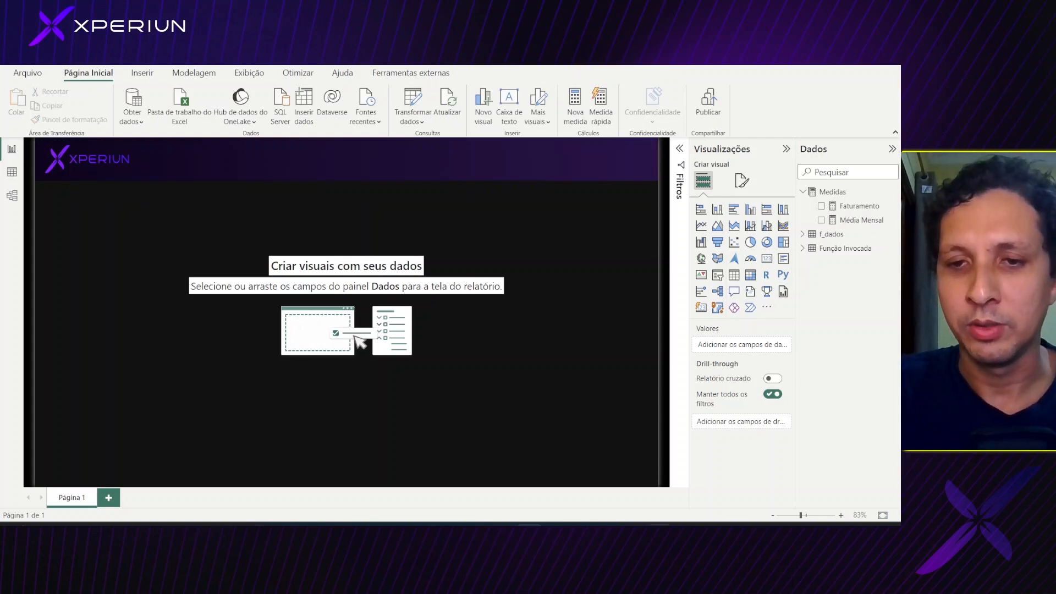
# - Switch to the sprint page in Chrome, examine how the example charts group months by the selected quarter, and return to Power BI
pyautogui.moveTo(658, 524)
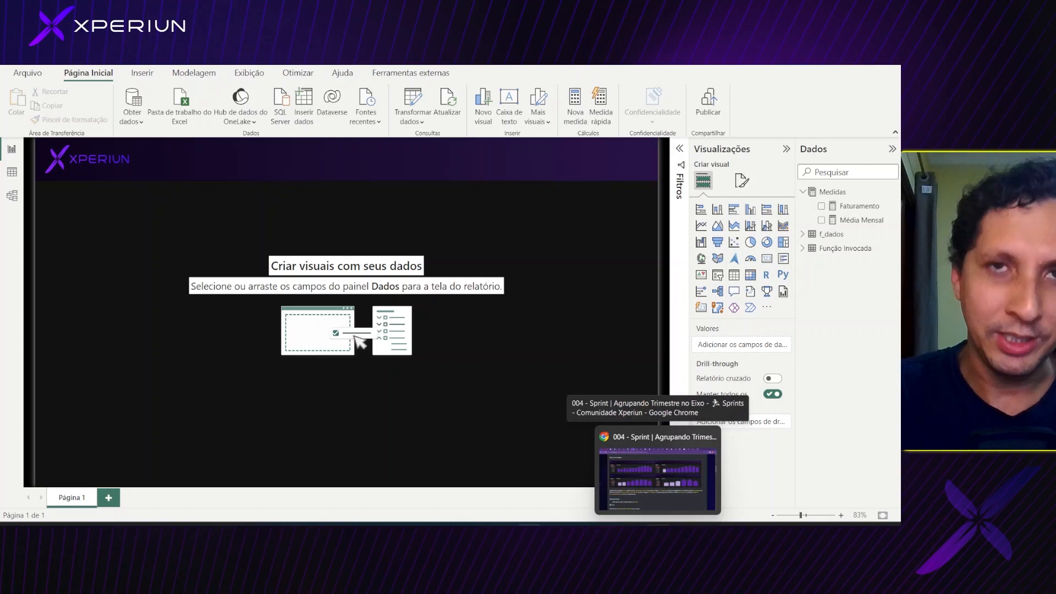
pyautogui.click(658, 524)
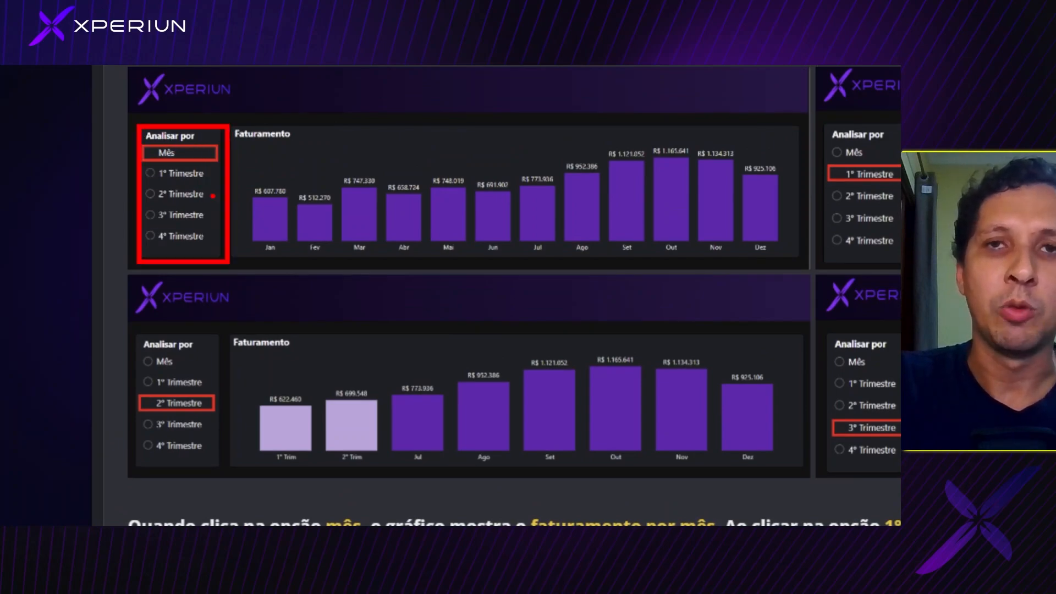
pyautogui.moveTo(214, 170)
pyautogui.mouseDown()
pyautogui.moveTo(187, 177)
pyautogui.moveTo(214, 189)
pyautogui.moveTo(205, 196)
pyautogui.mouseUp()
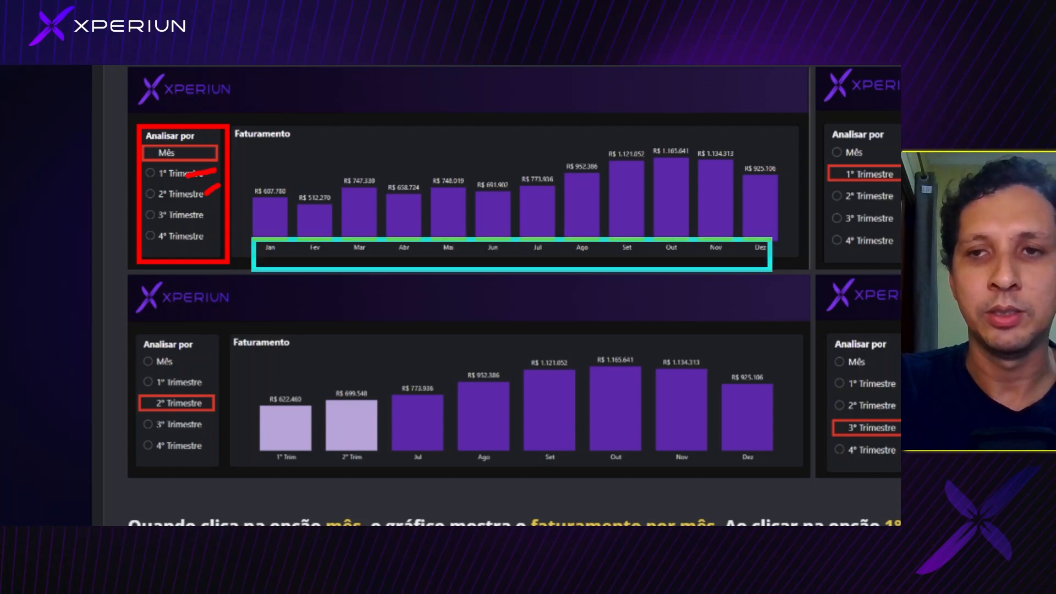
pyautogui.moveTo(221, 375); pyautogui.dragTo(203, 392)
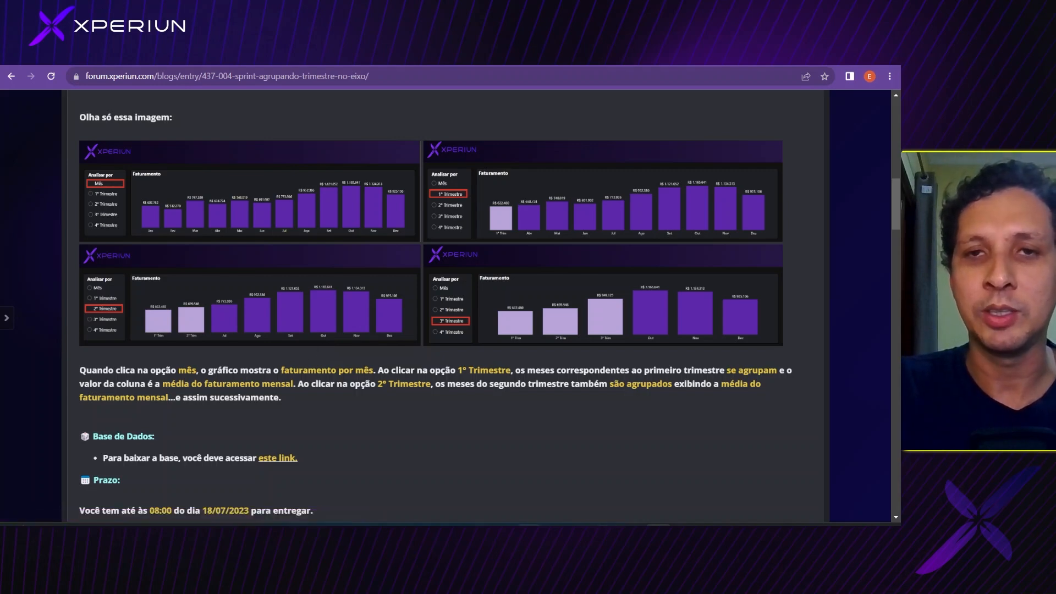
pyautogui.hotkey('alt', 'Tab')
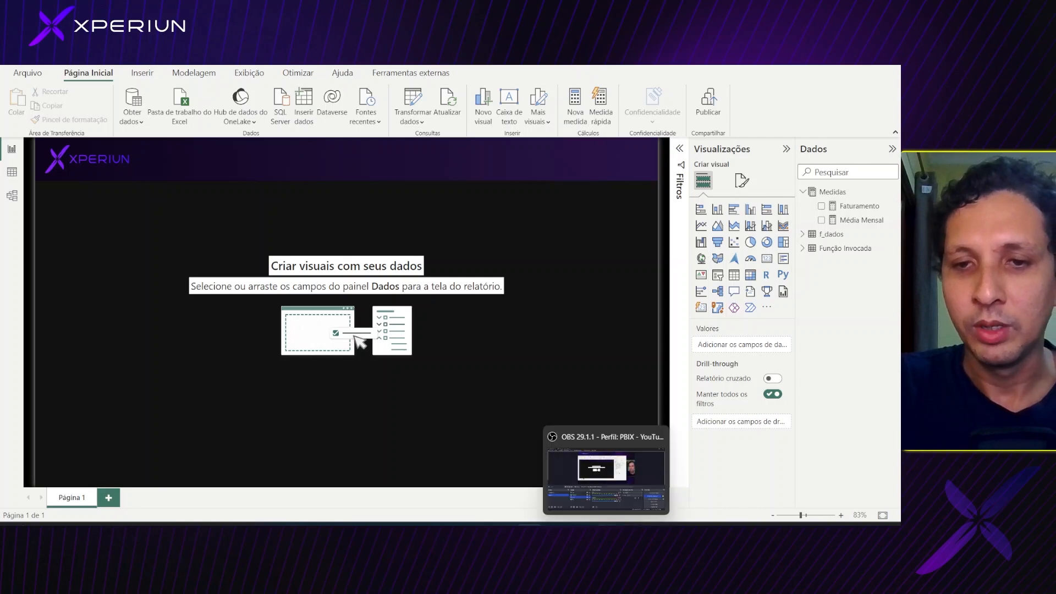
pyautogui.click(658, 524)
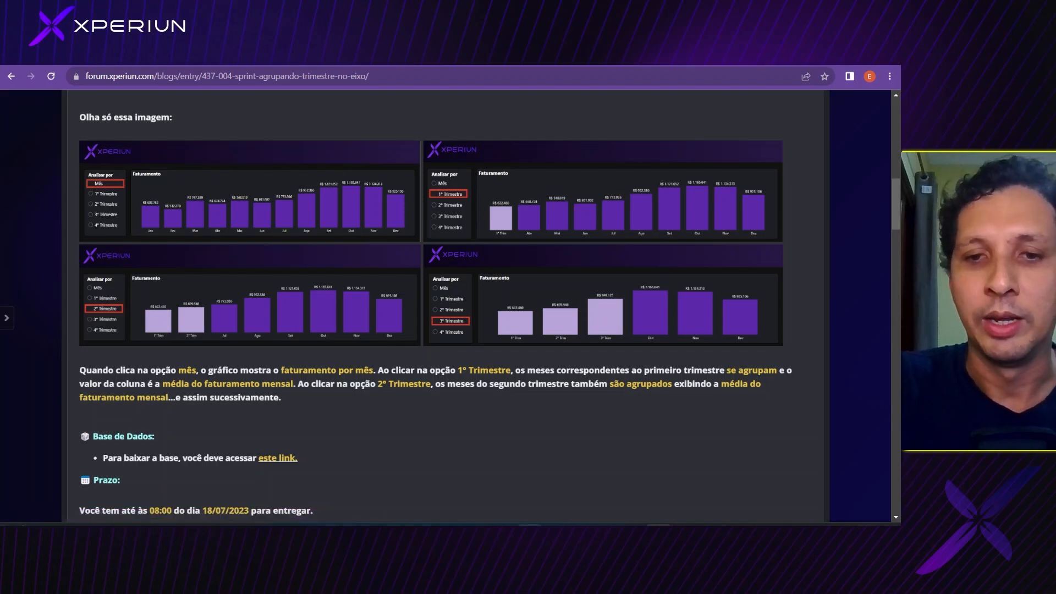
pyautogui.click(530, 524)
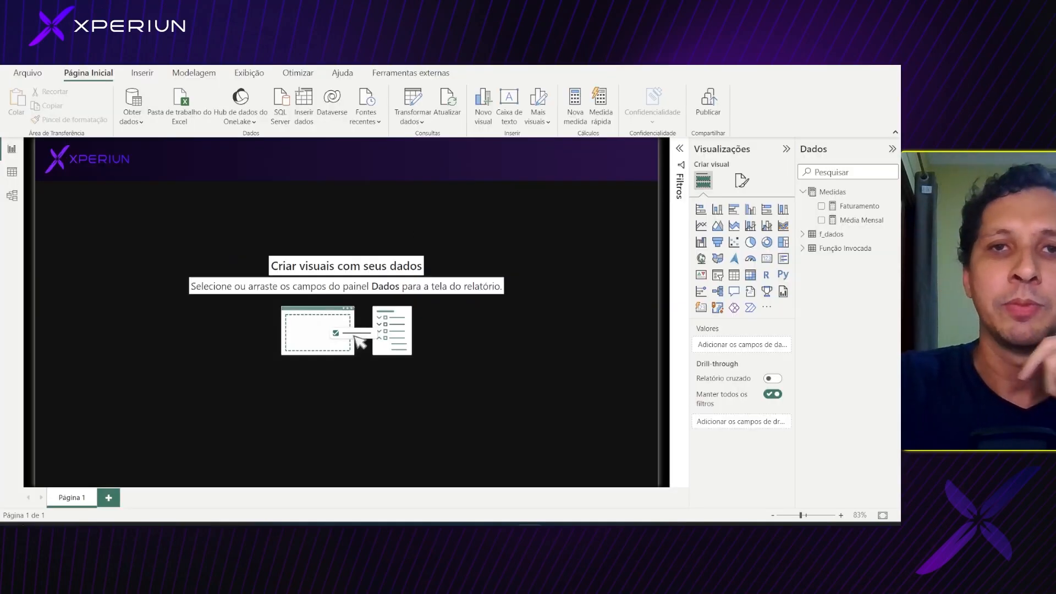
# - Open the Power Query editor and rename the Função Invocada query as d_calendario
pyautogui.click(407, 103)
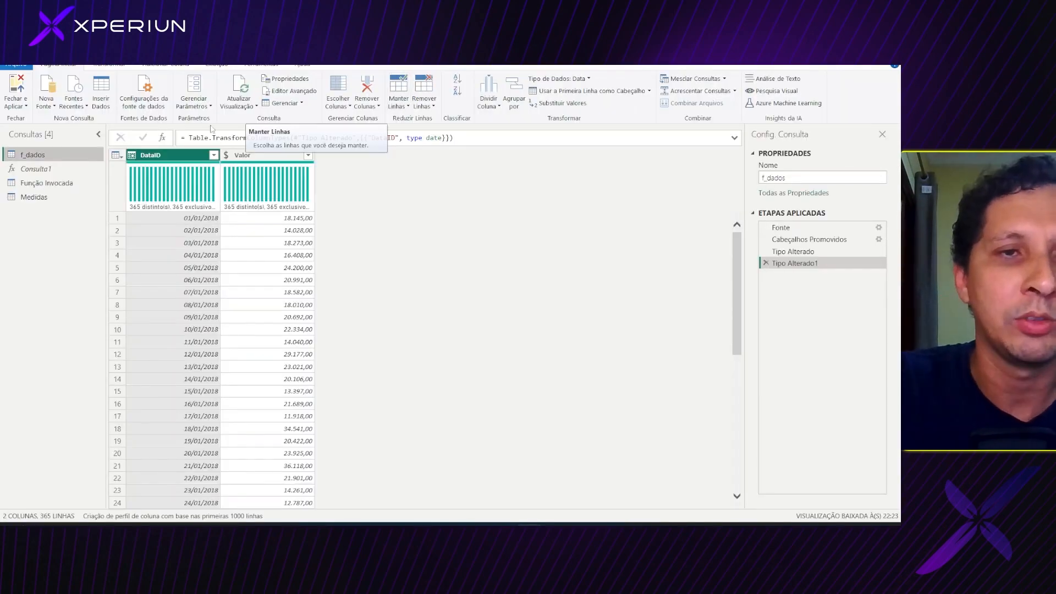
pyautogui.doubleClick(55, 183)
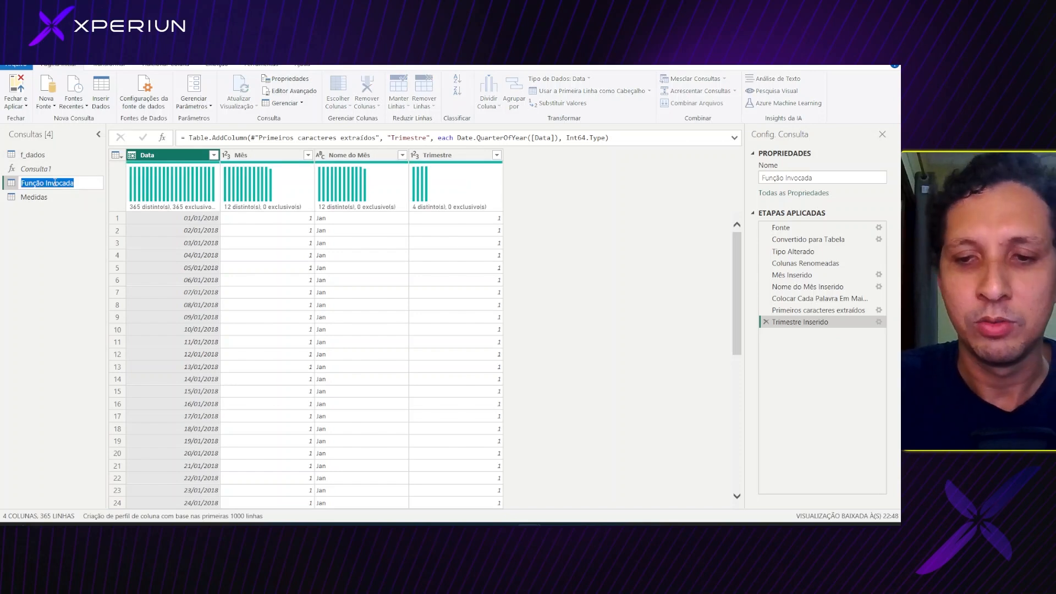
pyautogui.write('d_calendario')
pyautogui.press('Return')
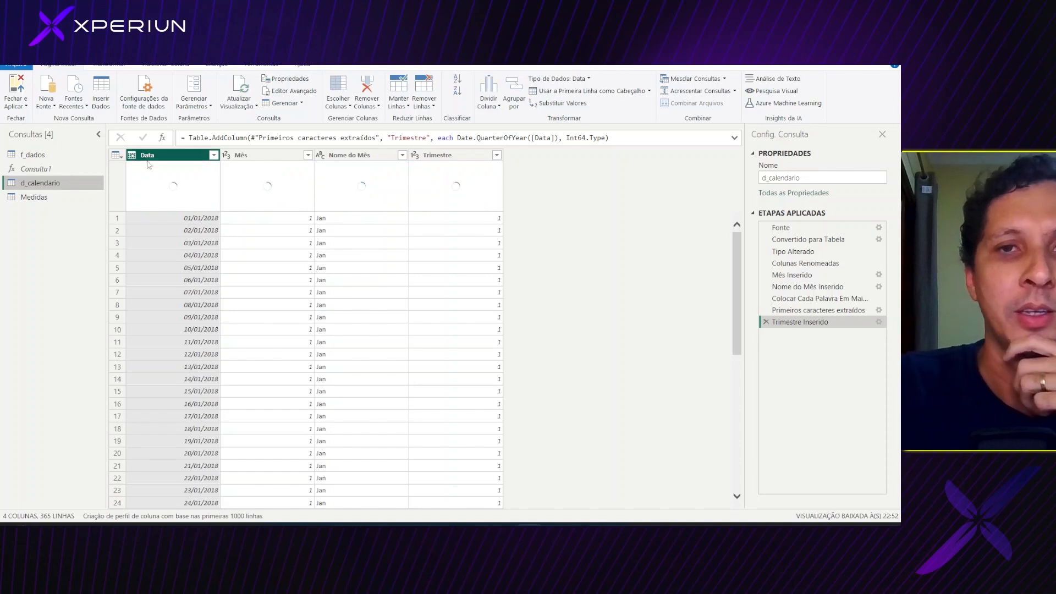
# - Start a new conditional column in d_calendario and name it Eixo1
pyautogui.click(164, 64)
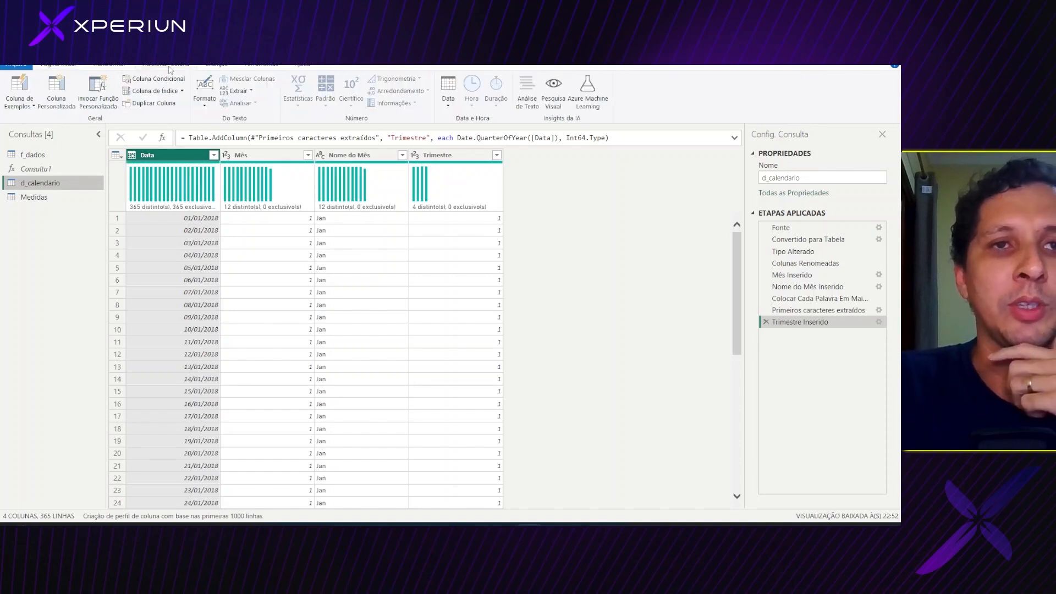
pyautogui.click(157, 82)
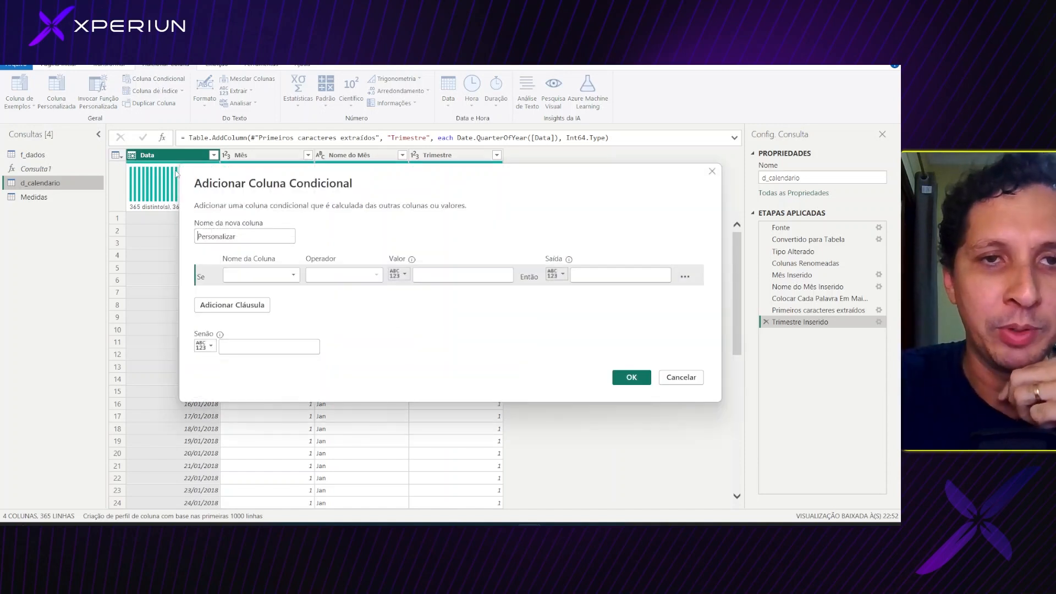
pyautogui.doubleClick(248, 238)
pyautogui.write('E')
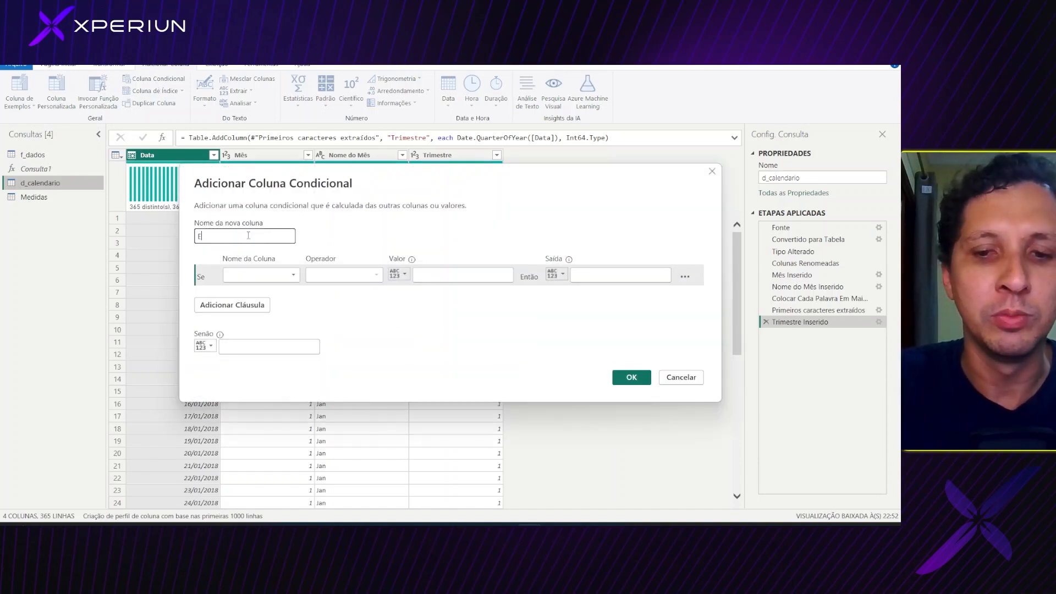
pyautogui.write('ixo1')
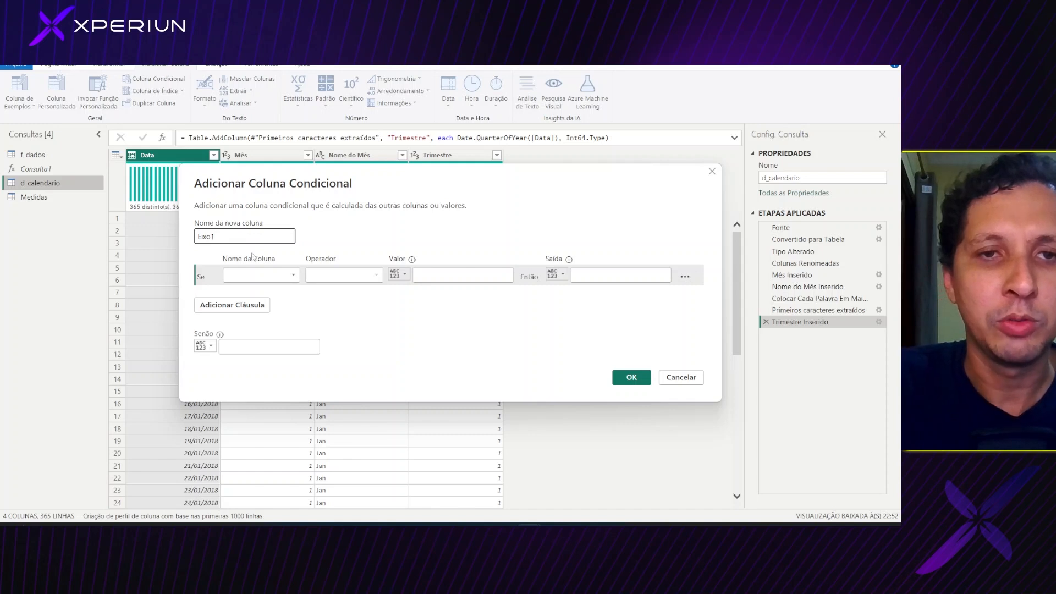
# - Set the Eixo1 condition so that Trimestre igual a 1 outputs 1º Trim
pyautogui.click(261, 275)
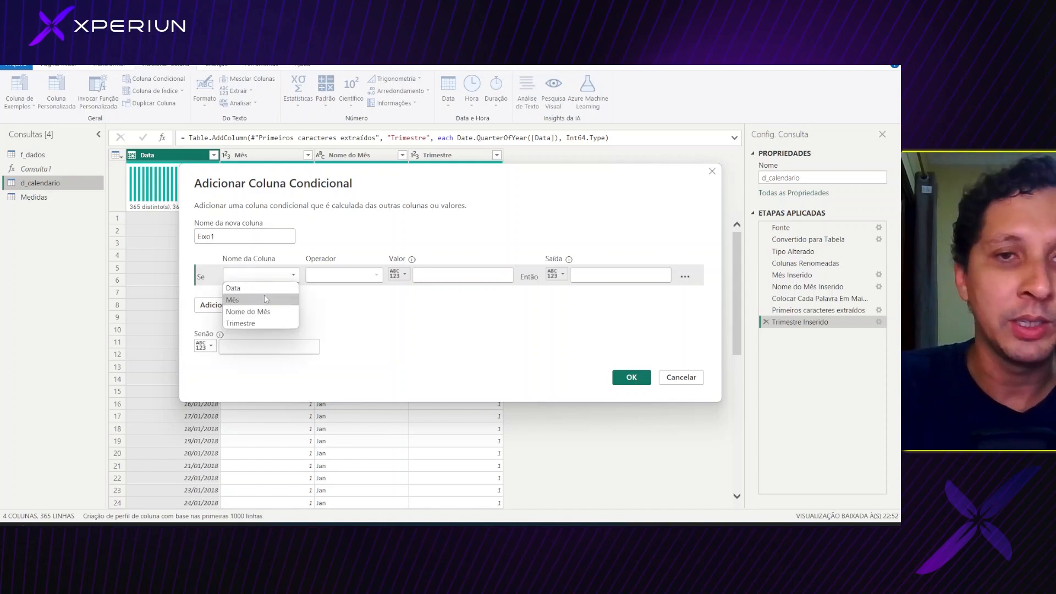
pyautogui.click(263, 324)
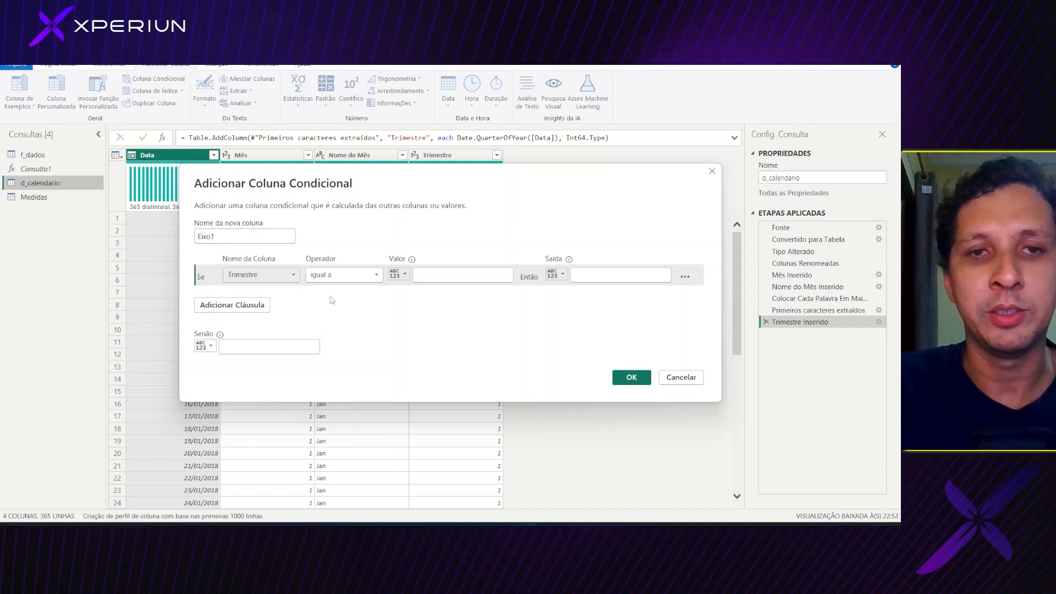
pyautogui.click(428, 276)
pyautogui.write('1')
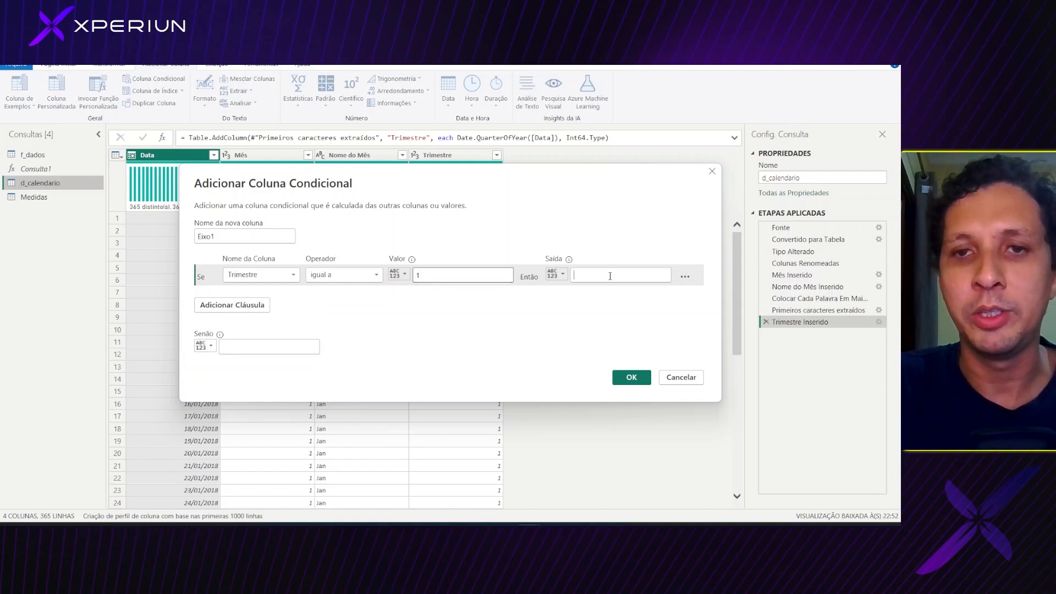
pyautogui.click(610, 276)
pyautogui.write('1º Trim')
pyautogui.hotkey('shift', 'Left')
pyautogui.hotkey('shift', 'Left')
pyautogui.hotkey('shift', 'Left')
pyautogui.hotkey('shift', 'Left')
pyautogui.hotkey('shift', 'Left')
pyautogui.hotkey('shift', 'Left')
pyautogui.hotkey('shift', 'Left')
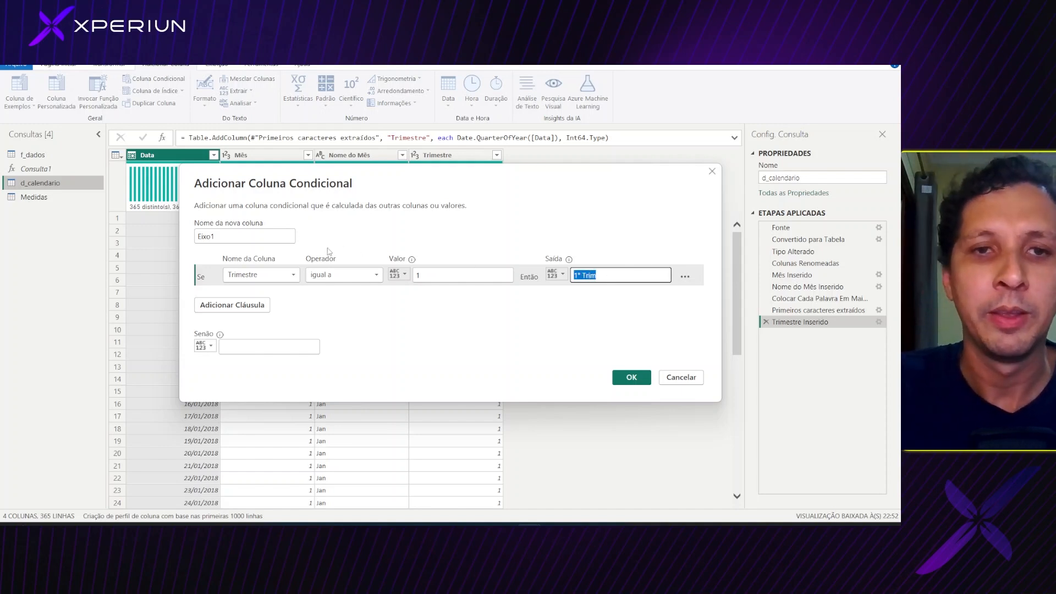
pyautogui.click(397, 299)
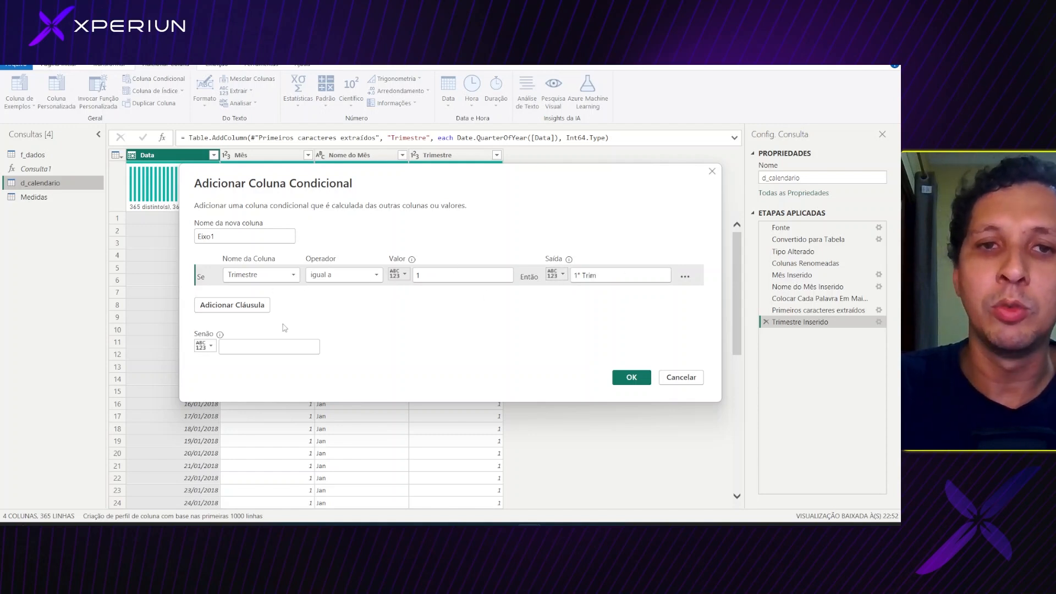
# - Make the Senão output of Eixo1 take the Nome do Mês column, and create the conditional column
pyautogui.click(215, 351)
pyautogui.click(238, 371)
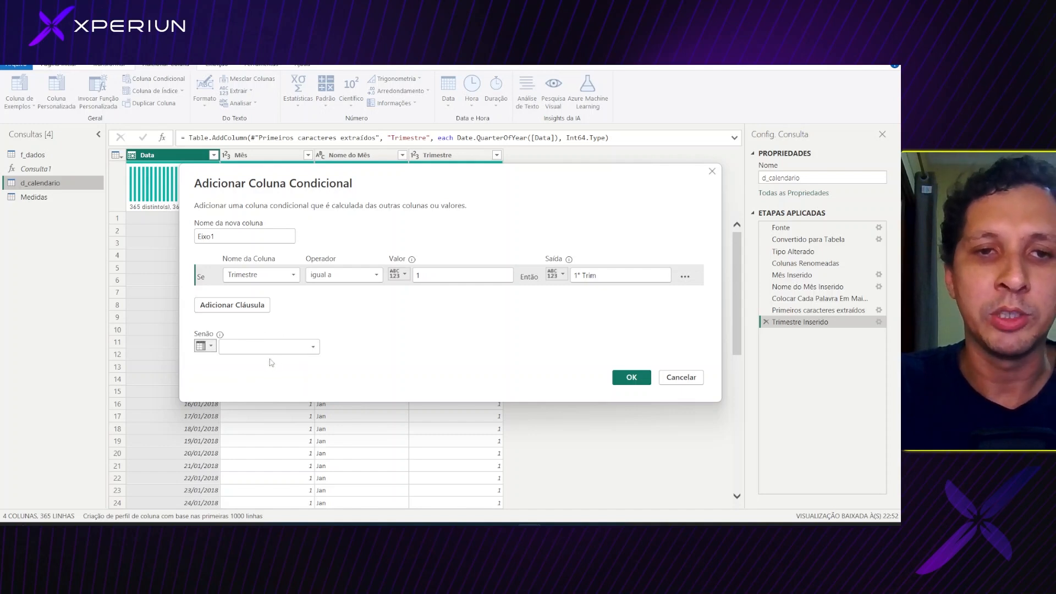
pyautogui.click(317, 347)
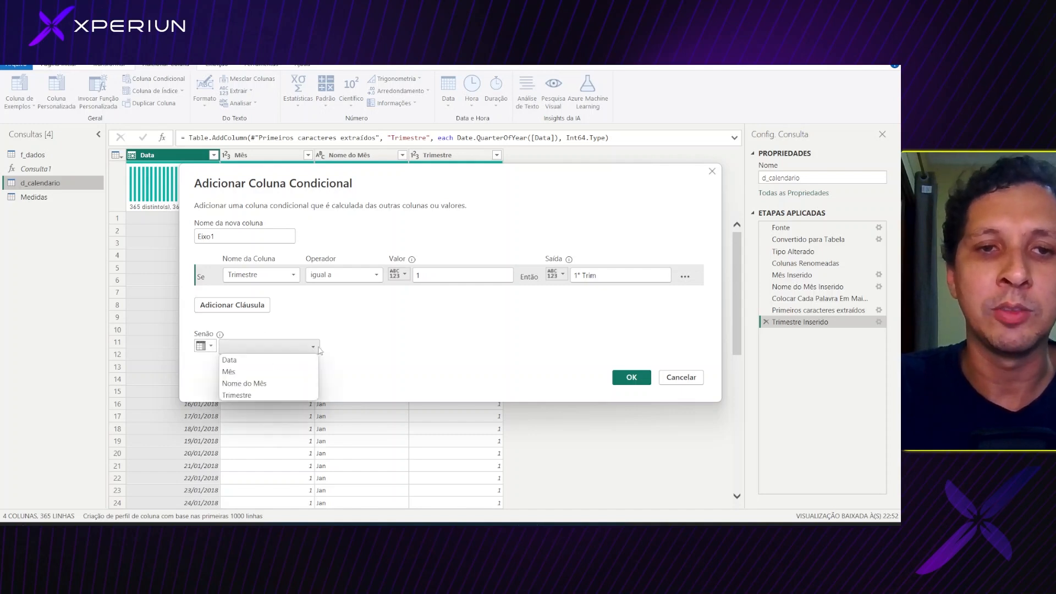
pyautogui.click(266, 383)
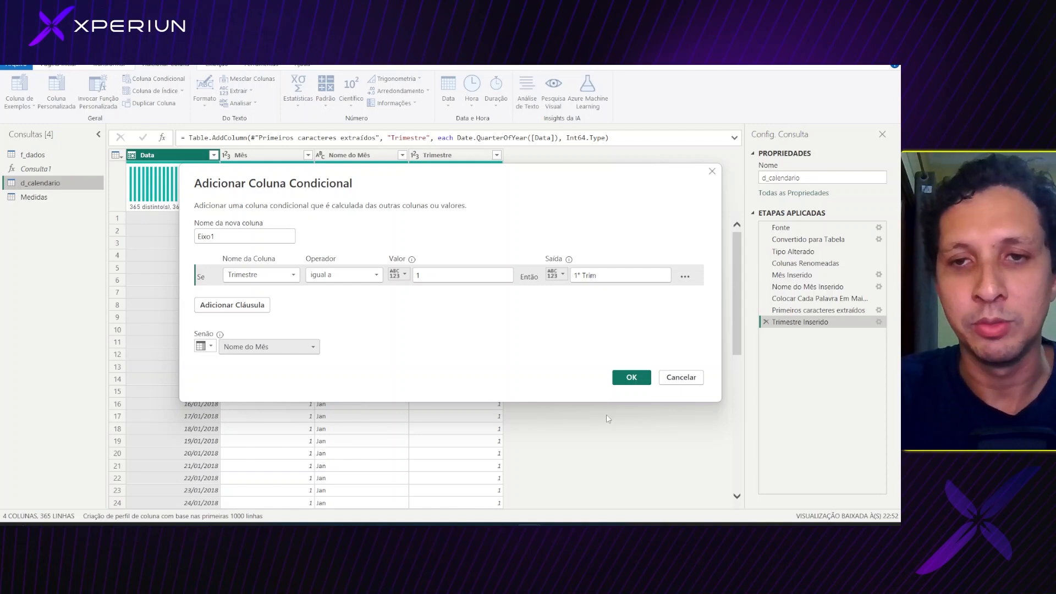
pyautogui.click(634, 378)
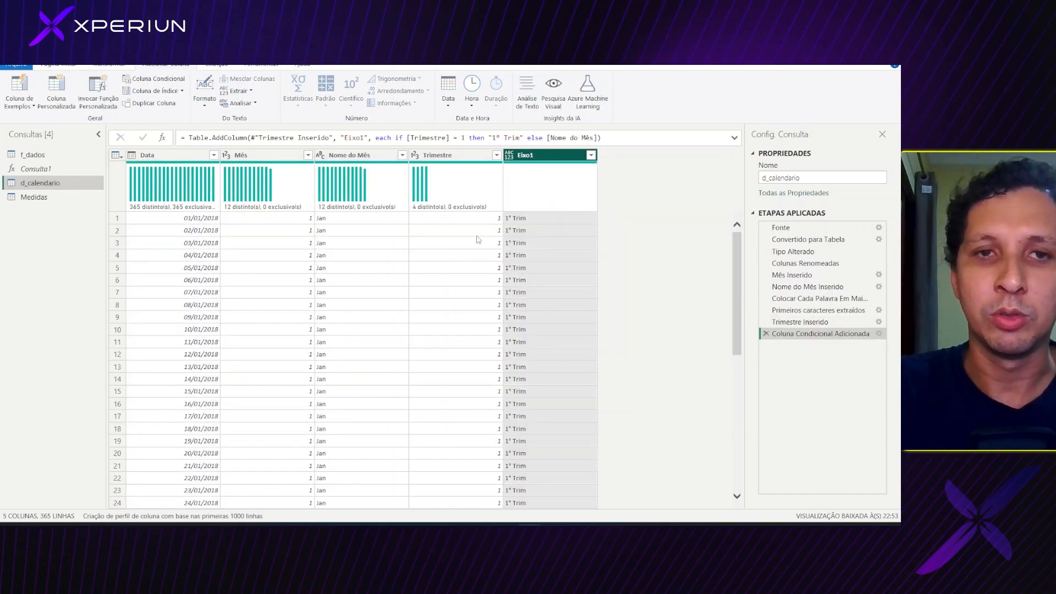
# - Examine the Eixo1 values in d_calendario from the first quarter through the following months
pyautogui.scroll(-3, 517, 278)
pyautogui.scroll(-3, 517, 277)
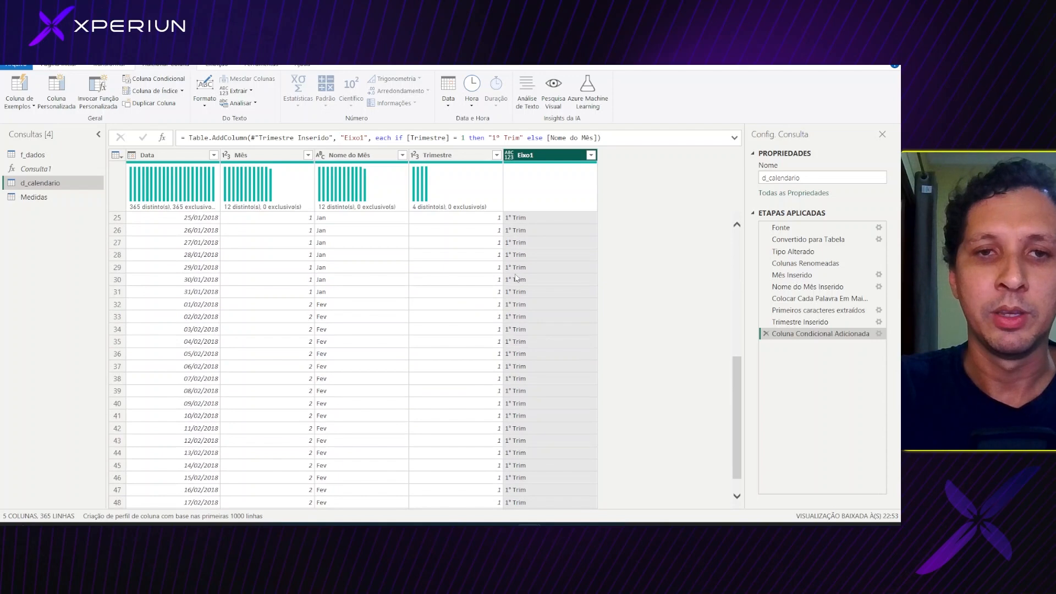
pyautogui.scroll(-3, 550, 327)
pyautogui.scroll(-7, 550, 326)
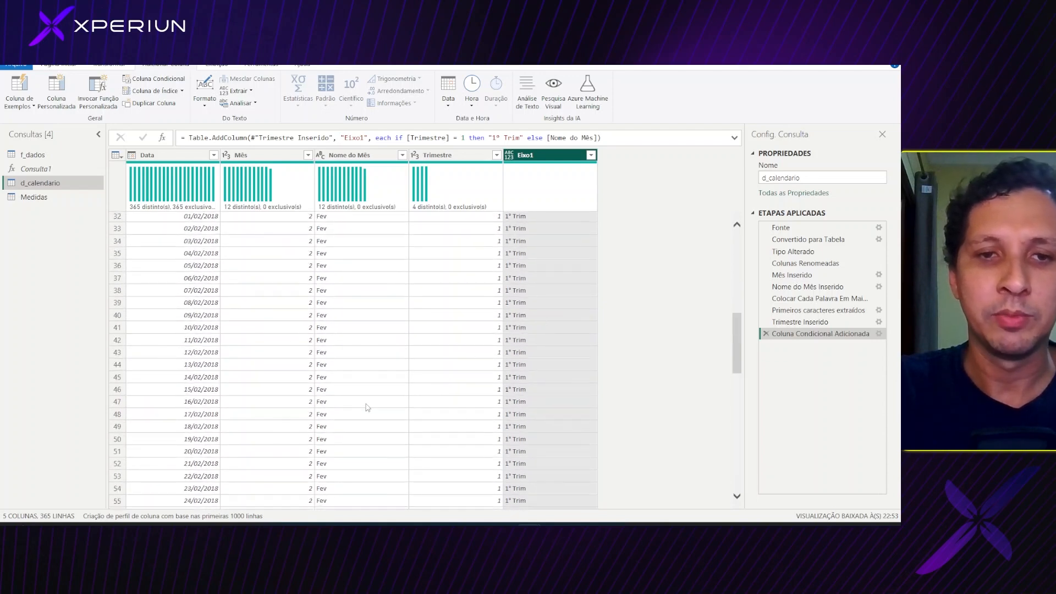
pyautogui.scroll(-11, 530, 352)
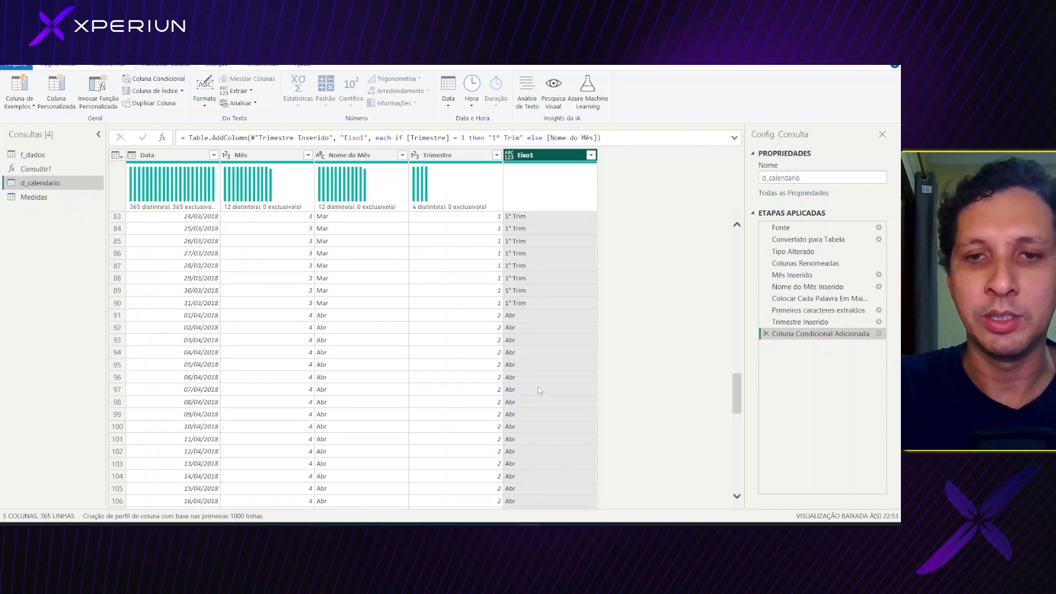
pyautogui.scroll(-20, 536, 424)
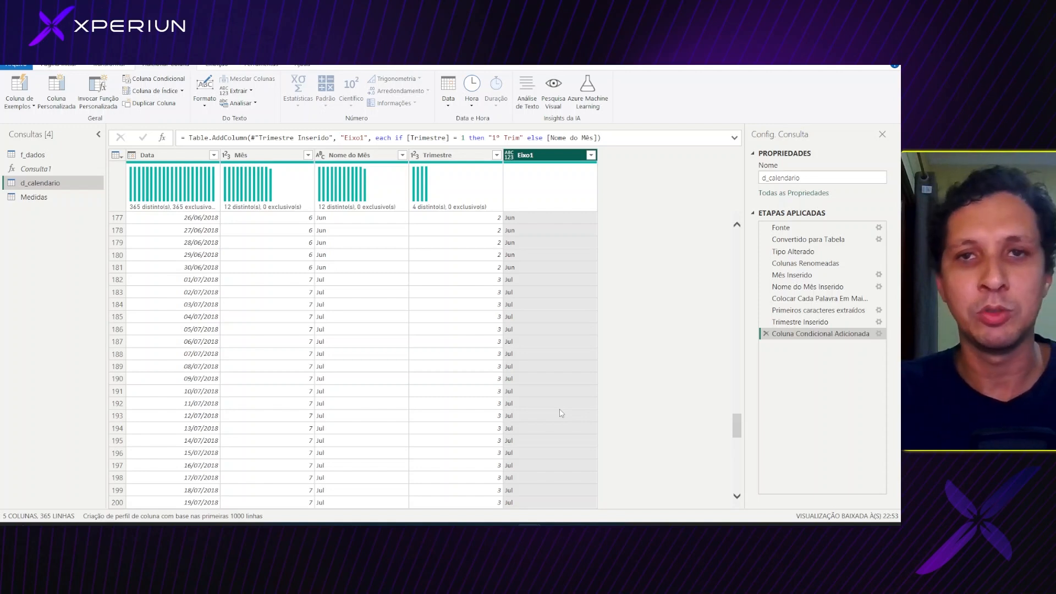
# - Start a new conditional column in d_calendario and name it Eixo2
pyautogui.click(162, 80)
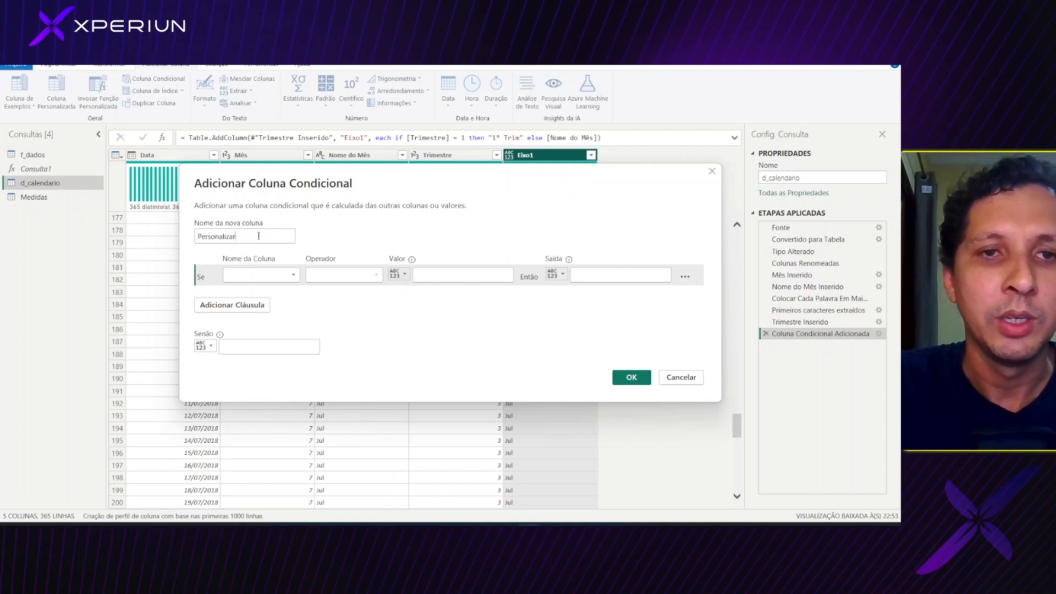
pyautogui.doubleClick(260, 239)
pyautogui.write('Eixo ')
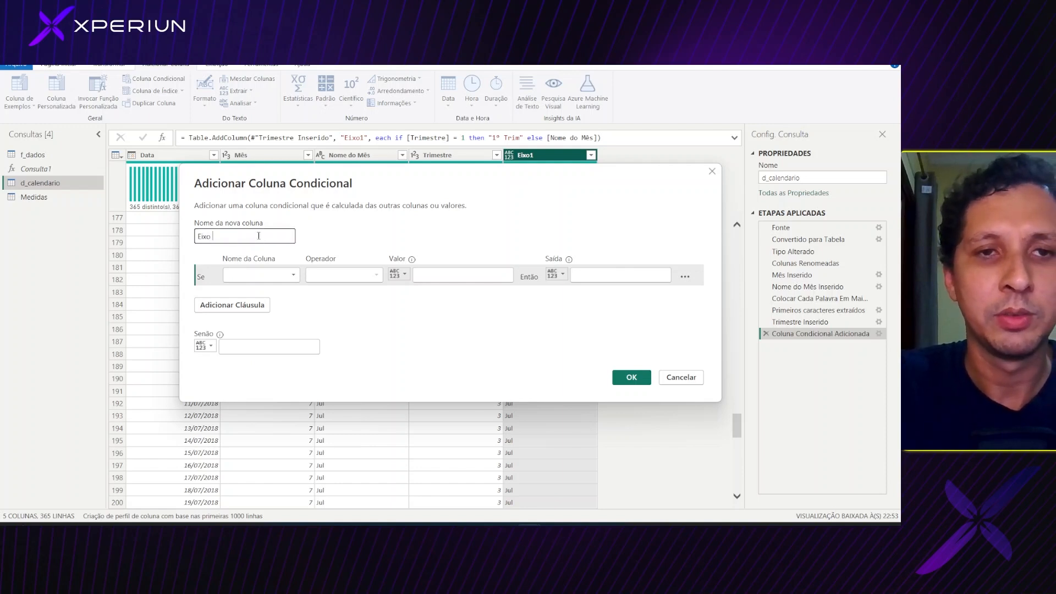
pyautogui.write('2')
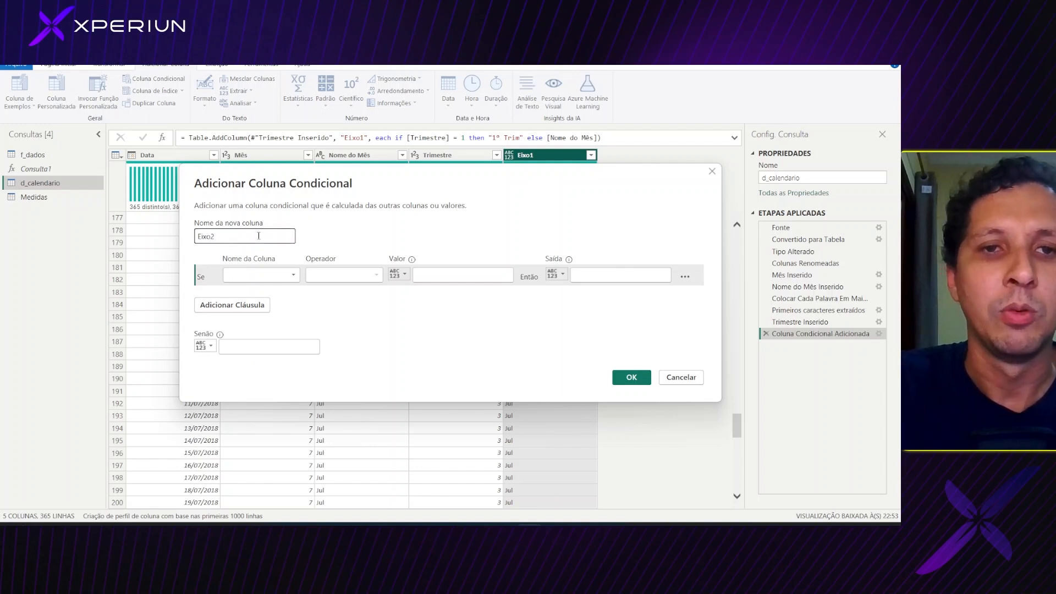
# - Set the first Eixo2 condition so that Trimestre igual a 1 outputs 1º Trim
pyautogui.click(273, 275)
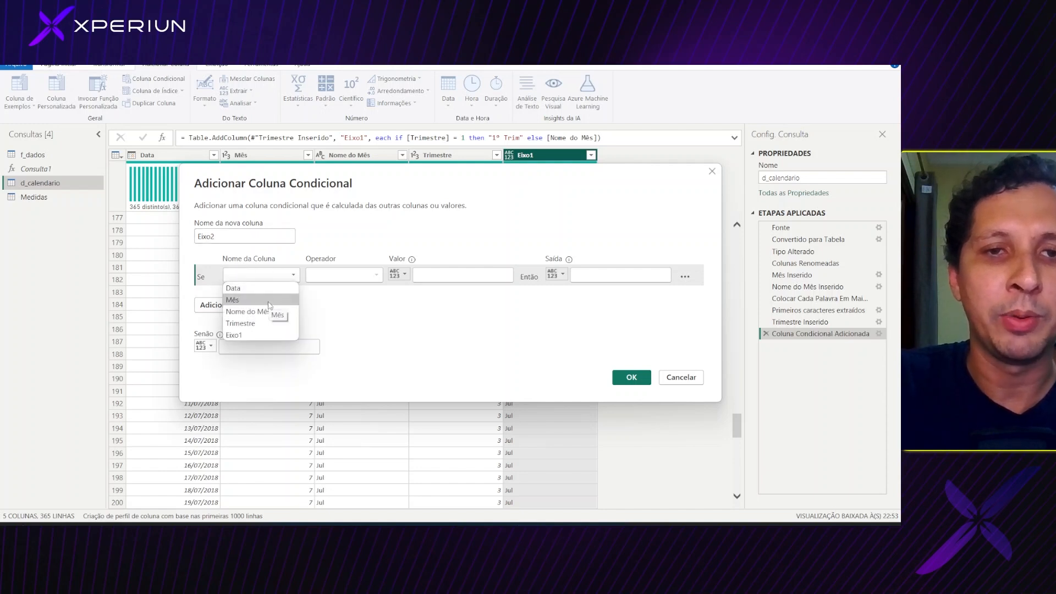
pyautogui.click(268, 324)
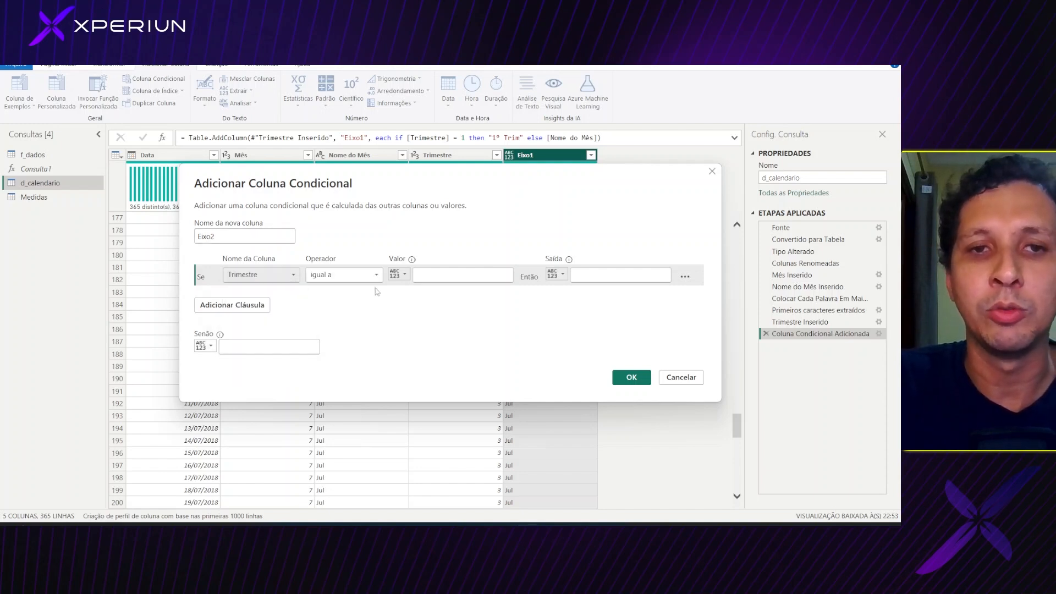
pyautogui.click(448, 277)
pyautogui.write('1')
pyautogui.click(596, 274)
pyautogui.write('1º Trim')
# - Add a second clause to Eixo2 so that Trimestre igual a 2 outputs 2º Trim
pyautogui.click(244, 306)
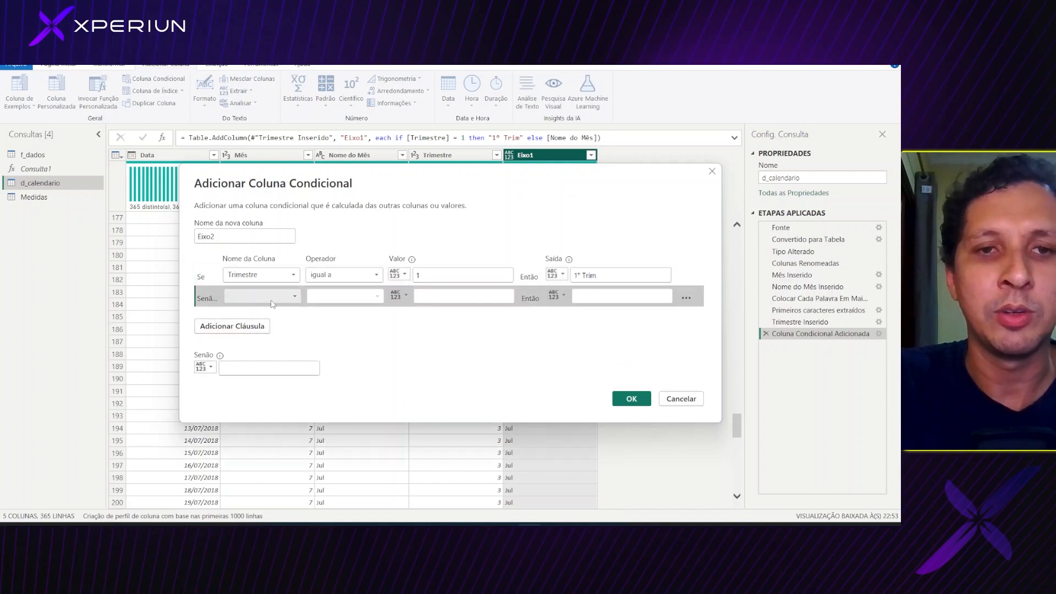
pyautogui.click(263, 296)
pyautogui.click(279, 345)
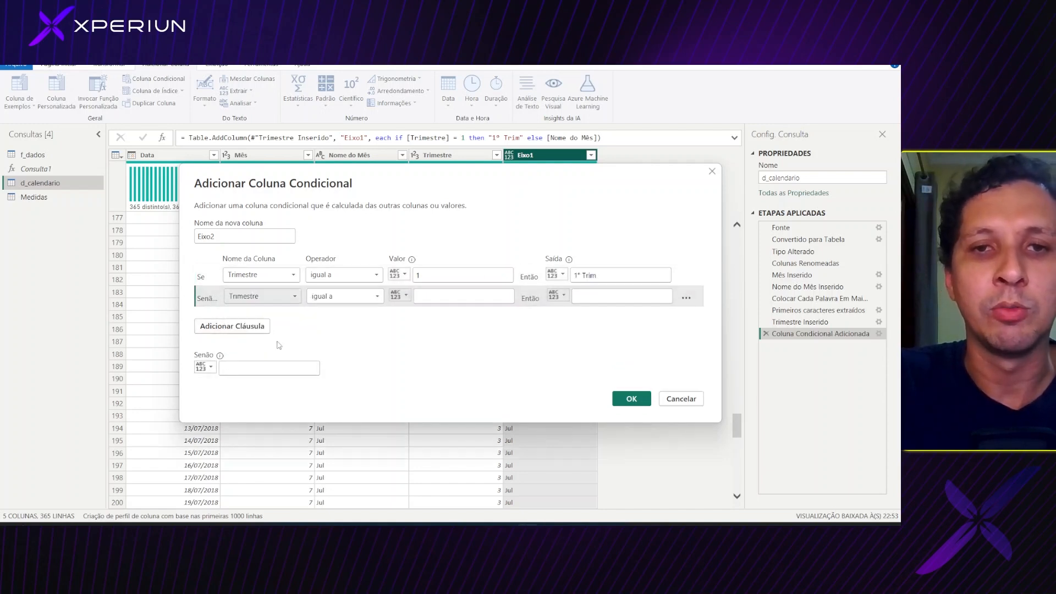
pyautogui.click(434, 297)
pyautogui.write('2')
pyautogui.click(587, 293)
pyautogui.write('1° Trim')
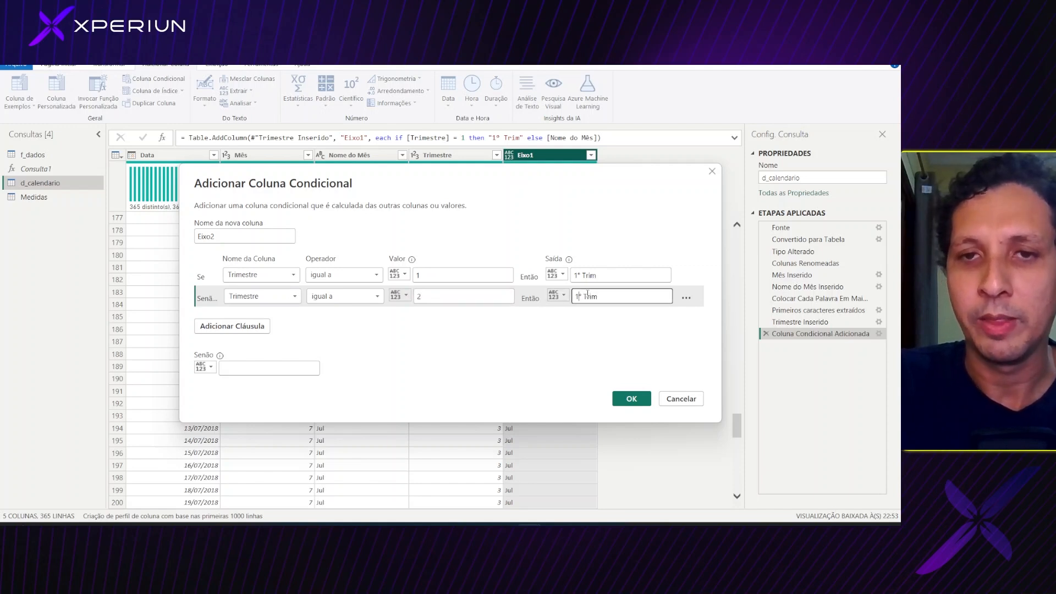
pyautogui.press('Home')
pyautogui.press('Delete')
pyautogui.write('2')
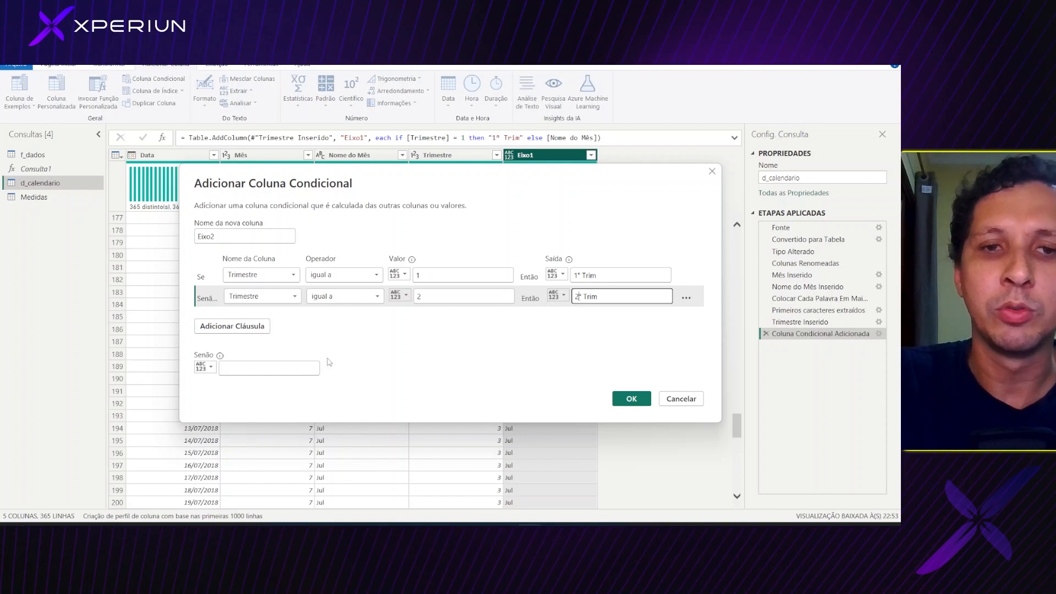
# - Make the Senão output of Eixo2 take the Nome do Mês column, and create the conditional column
pyautogui.click(206, 367)
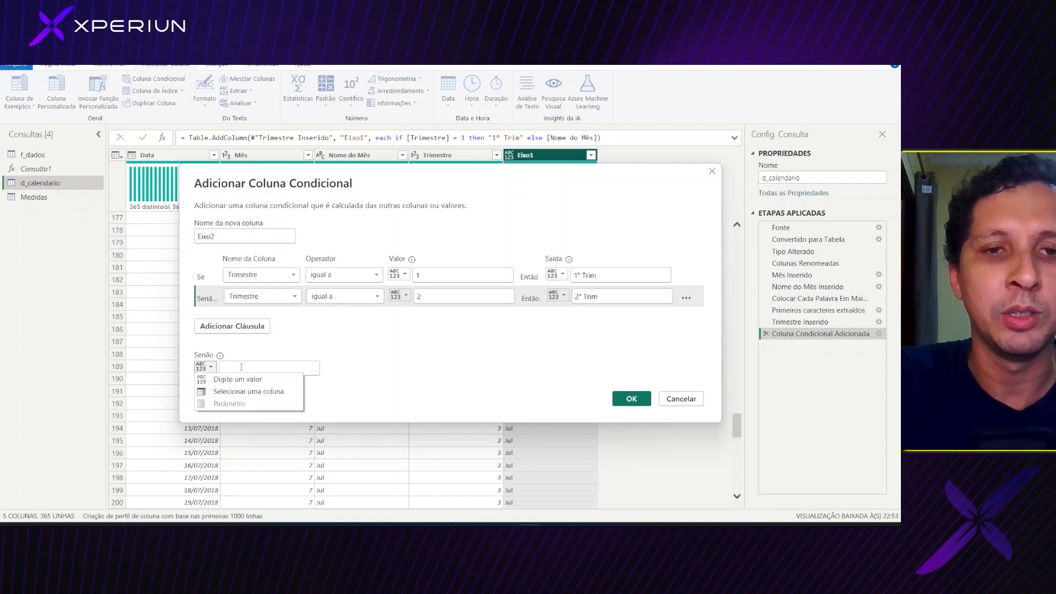
pyautogui.click(262, 391)
pyautogui.click(275, 368)
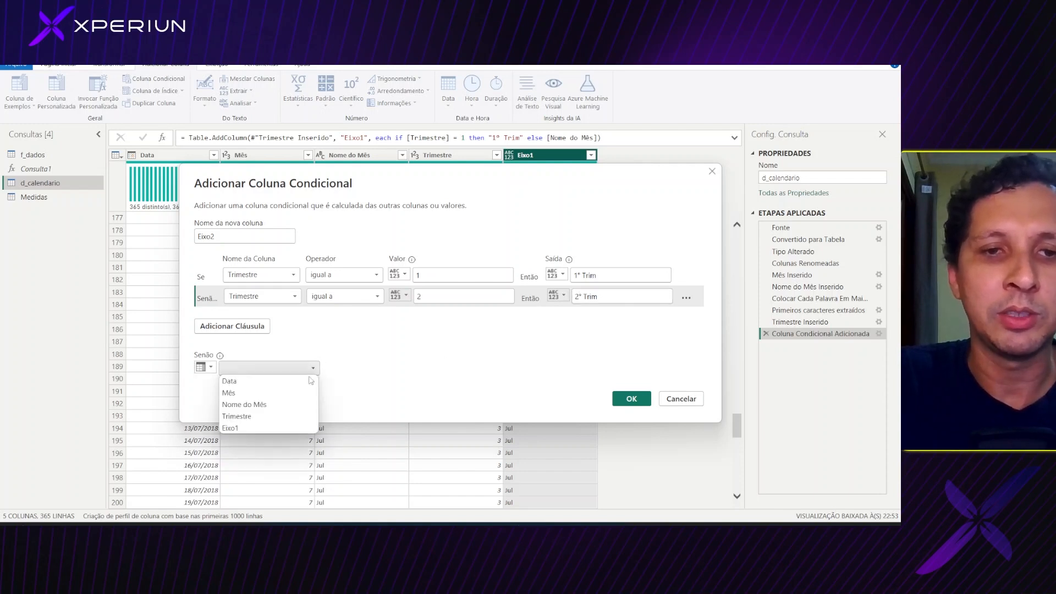
pyautogui.click(258, 405)
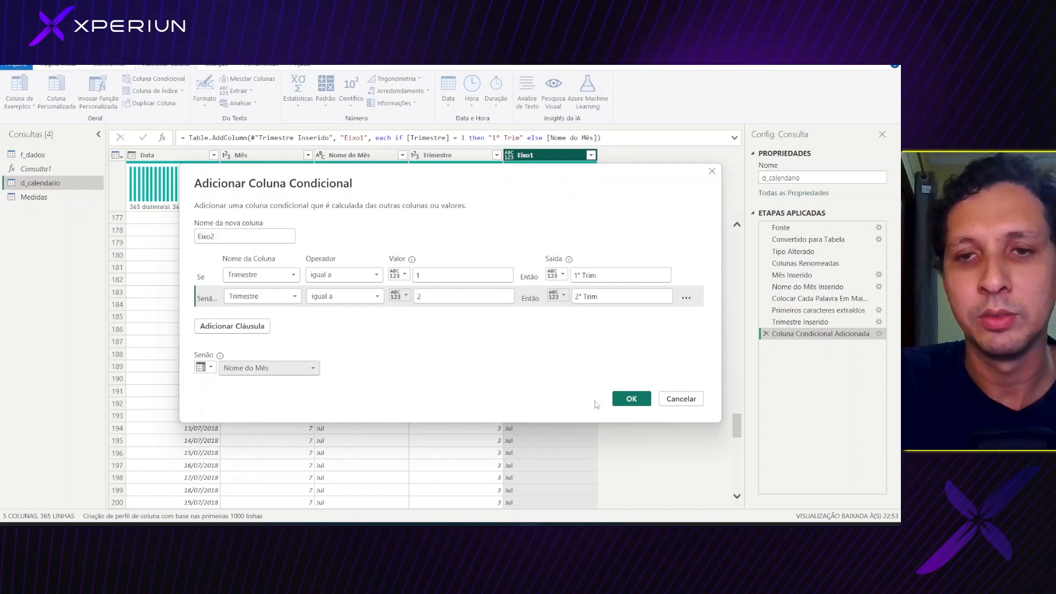
pyautogui.click(631, 399)
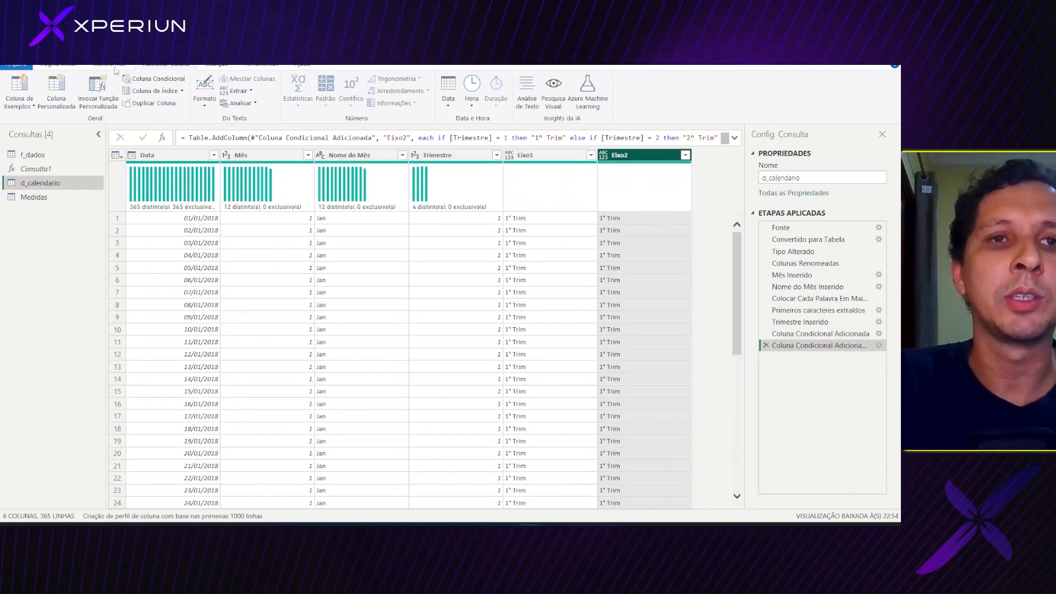
# - Start another conditional column in d_calendario and name it Eixo3
pyautogui.click(154, 79)
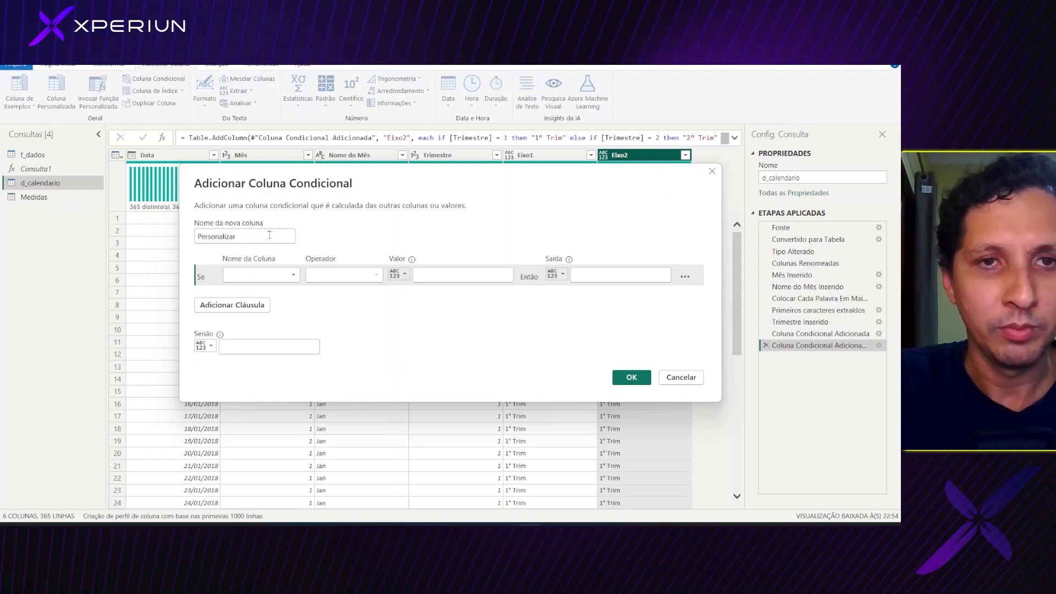
pyautogui.doubleClick(269, 234)
pyautogui.write('Eixo3')
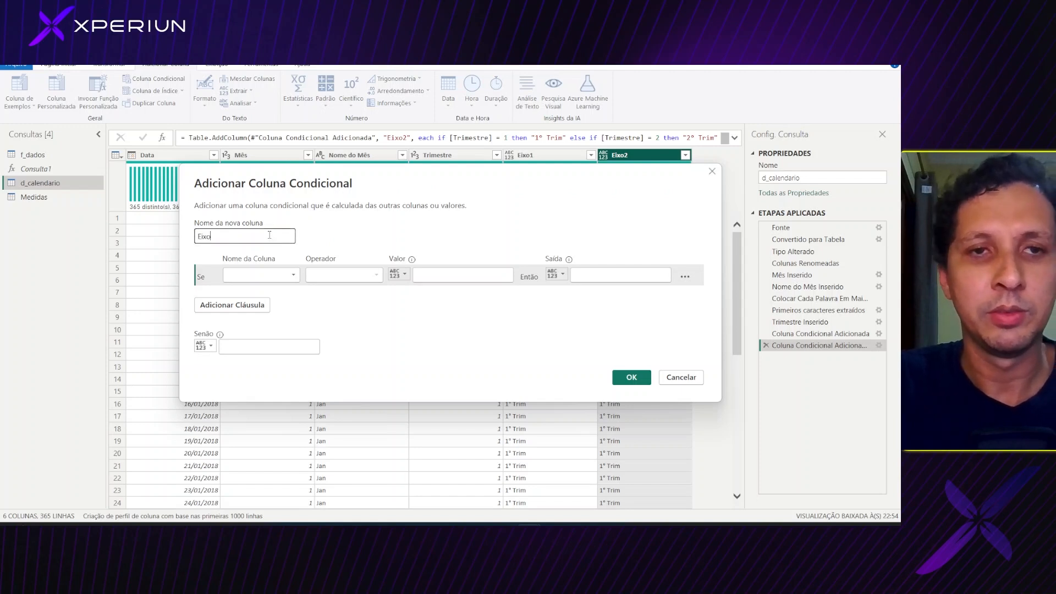
# - Set the first Eixo3 condition so that Trimestre igual a 1 outputs 1º Trim
pyautogui.click(269, 274)
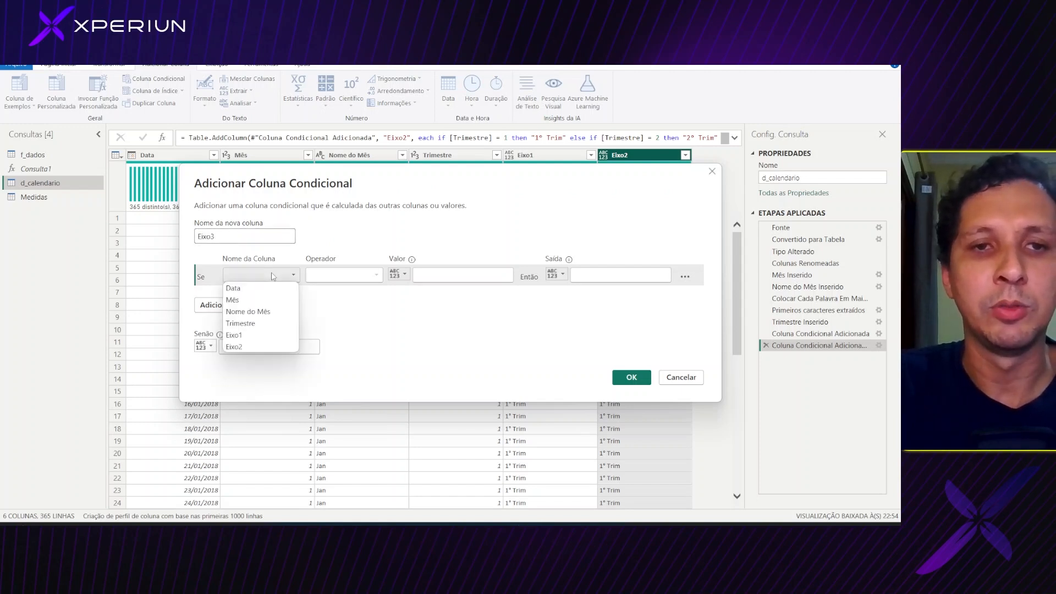
pyautogui.click(270, 325)
pyautogui.click(441, 279)
pyautogui.write('1')
pyautogui.click(590, 274)
pyautogui.write('1º Trim')
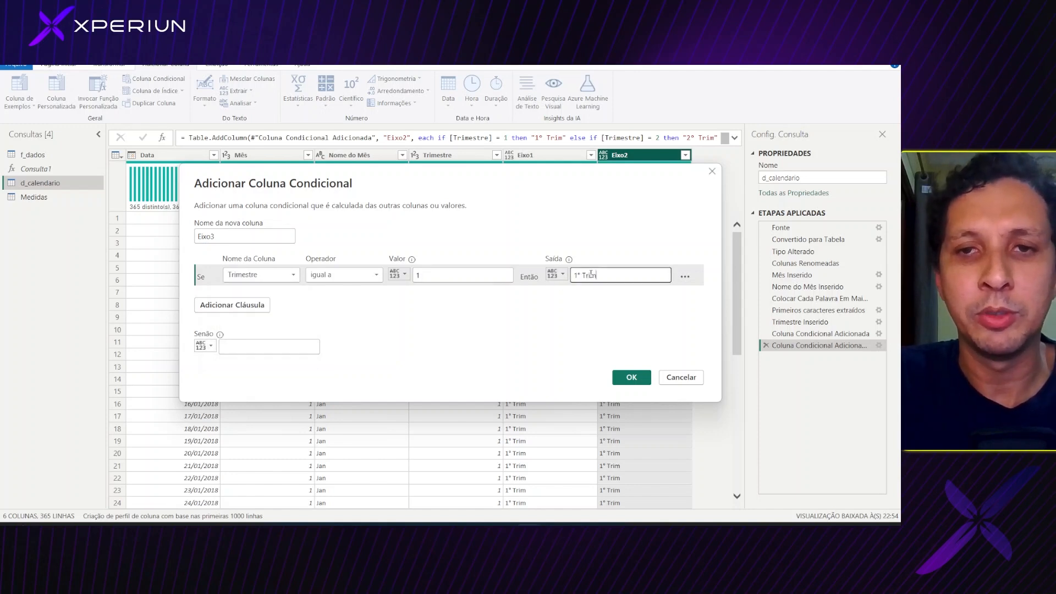
# - Add a second clause to Eixo3 so that Trimestre igual a 2 outputs 2º Trim
pyautogui.click(253, 306)
pyautogui.click(260, 297)
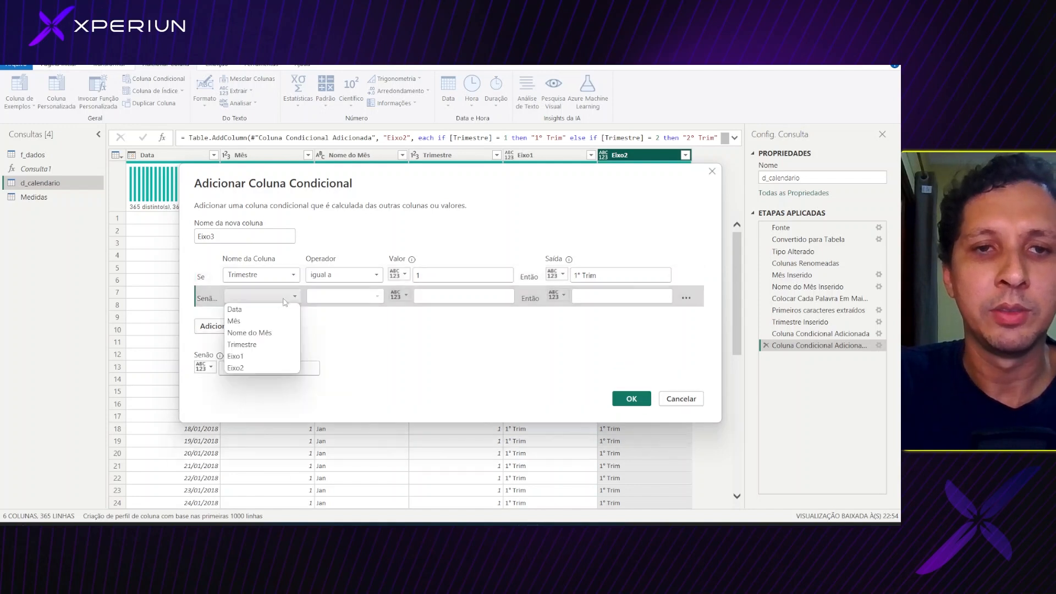
pyautogui.click(263, 345)
pyautogui.click(464, 296)
pyautogui.write('2')
pyautogui.click(602, 301)
pyautogui.write('1º Trim')
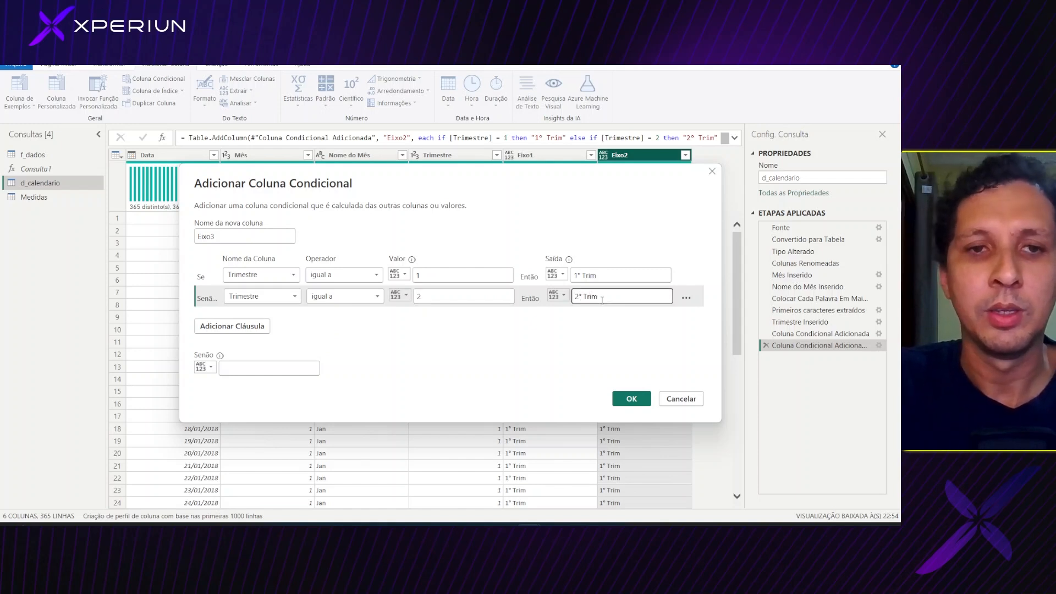
# - Add a third clause to Eixo3 so that Trimestre igual a 3 outputs 3º Trim
pyautogui.click(232, 326)
pyautogui.click(299, 318)
pyautogui.click(247, 365)
pyautogui.click(429, 317)
pyautogui.write('3')
pyautogui.click(575, 319)
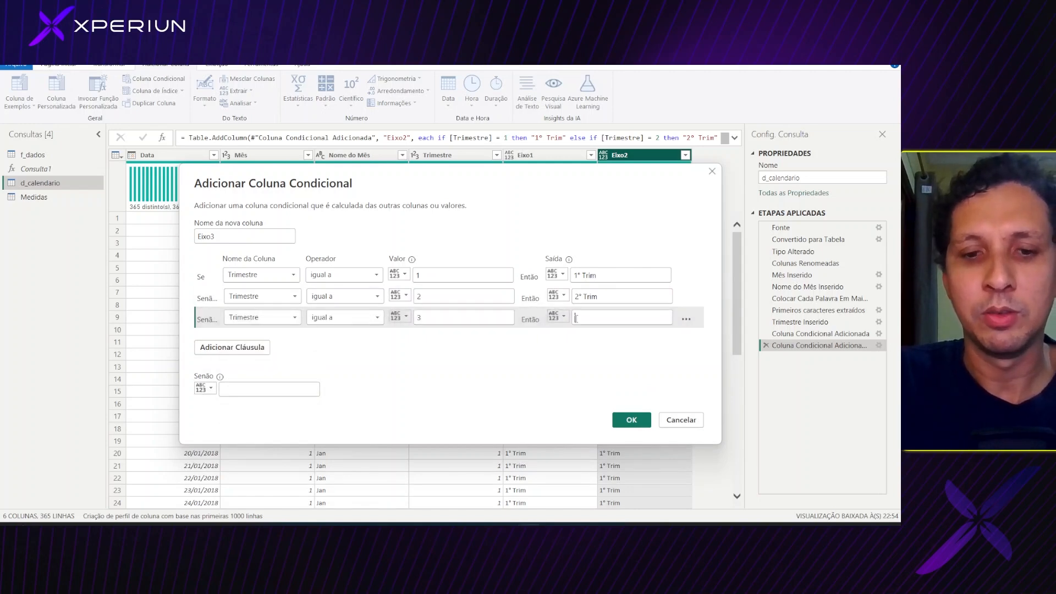
pyautogui.write('1° Trim')
pyautogui.press('BackSpace')
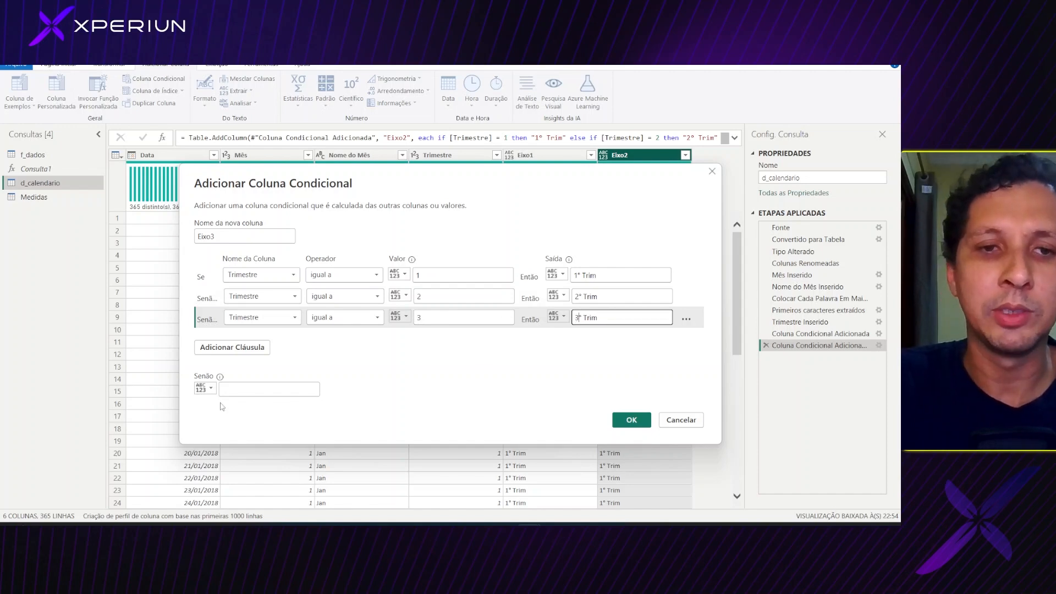
# - Make the Senão output of Eixo3 take the Nome do Mês column, and create the conditional column
pyautogui.click(205, 389)
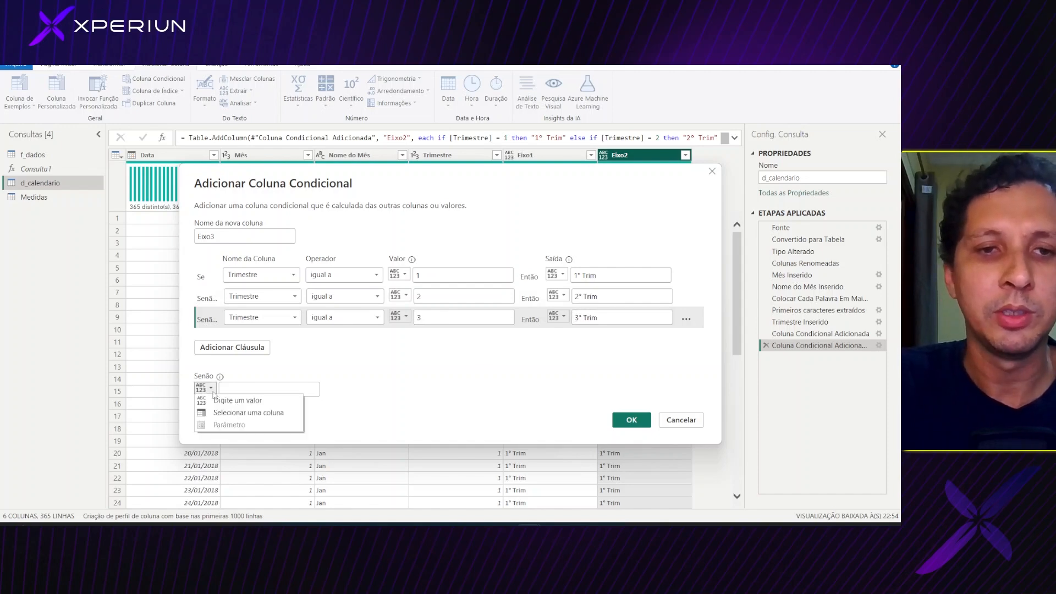
pyautogui.click(264, 413)
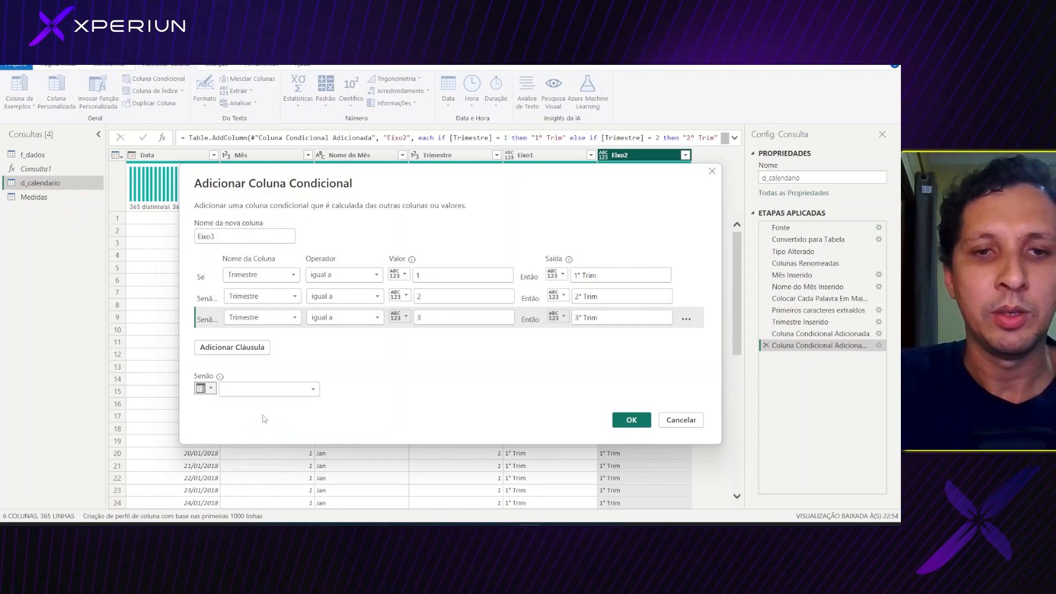
pyautogui.click(311, 389)
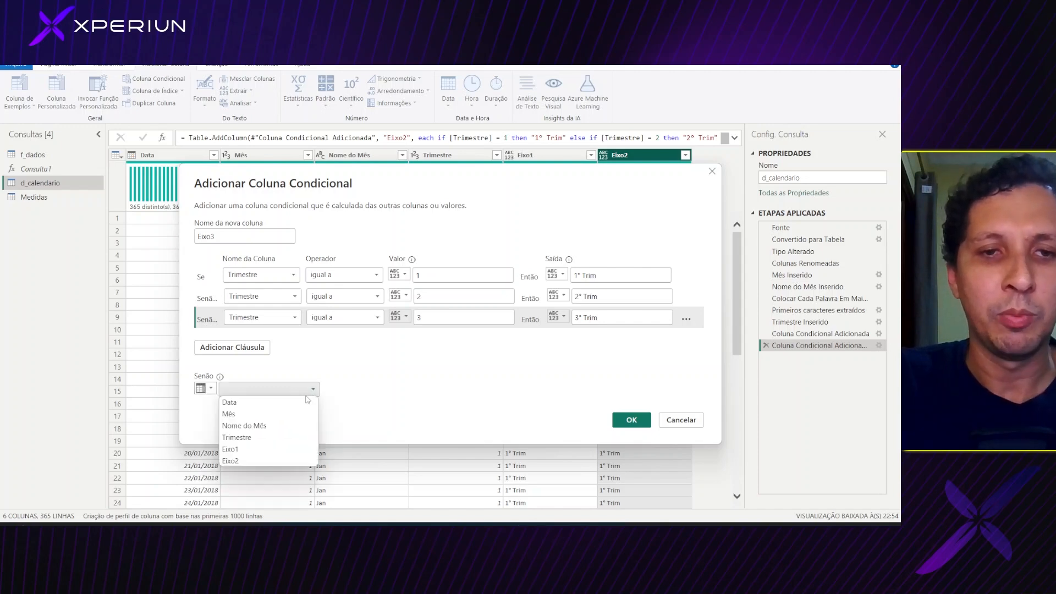
pyautogui.click(271, 426)
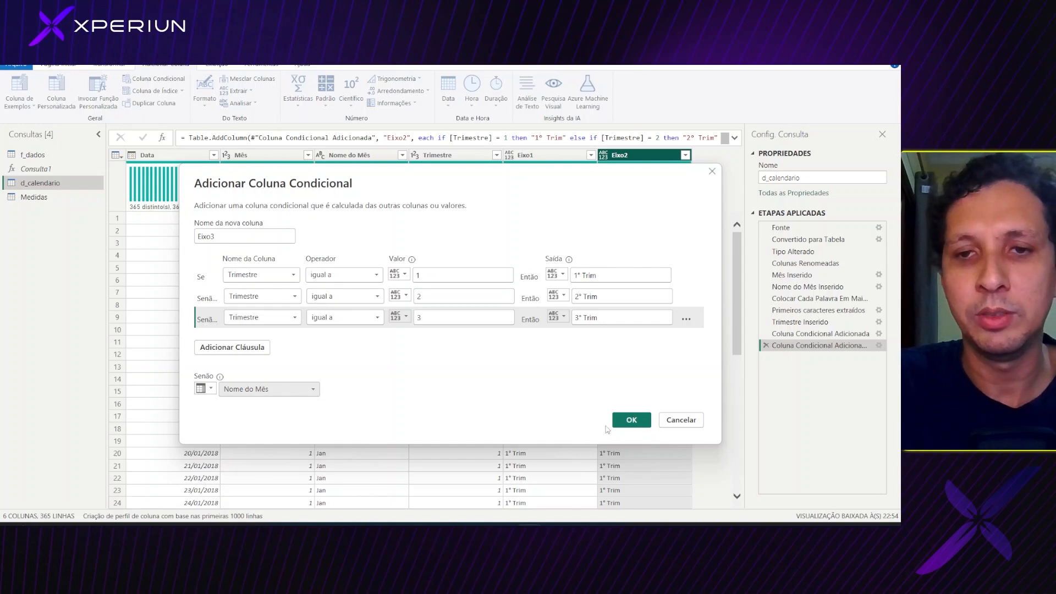
pyautogui.click(621, 419)
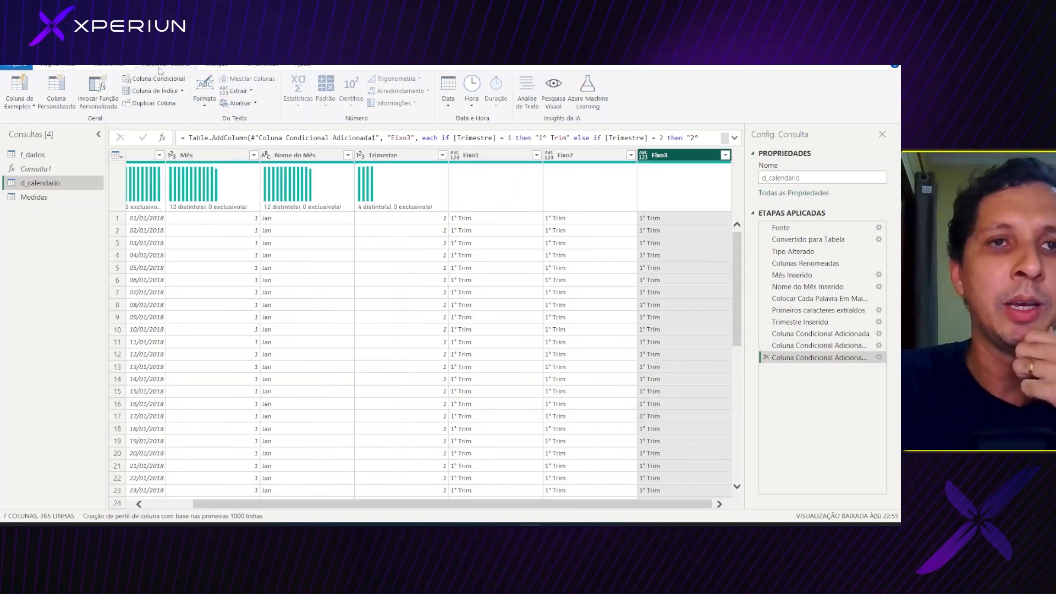
# - Start another conditional column in d_calendario and name it Eixo4
pyautogui.click(155, 82)
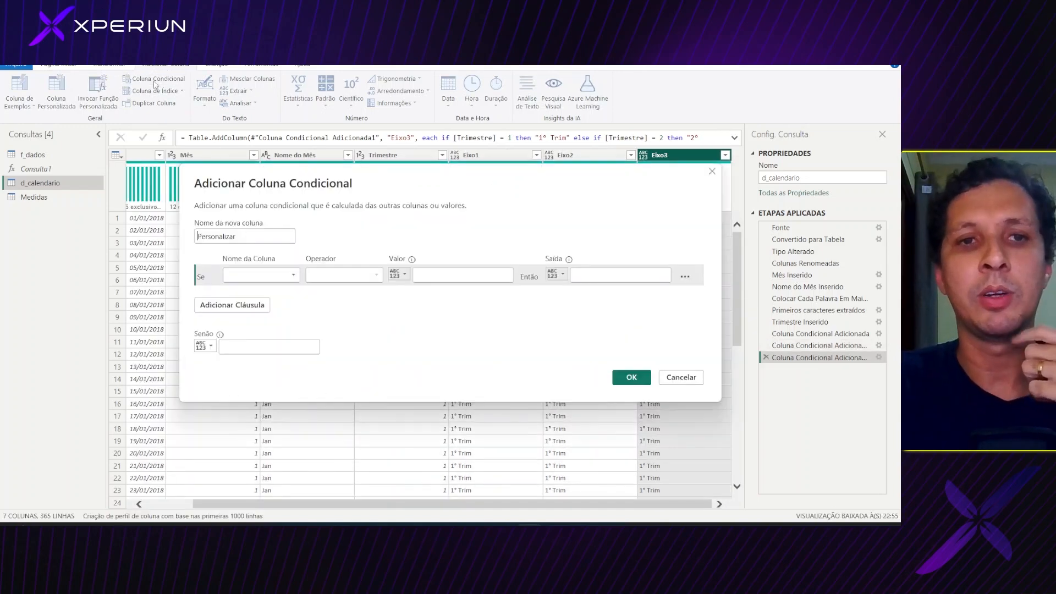
pyautogui.doubleClick(235, 235)
pyautogui.write('Eixo4')
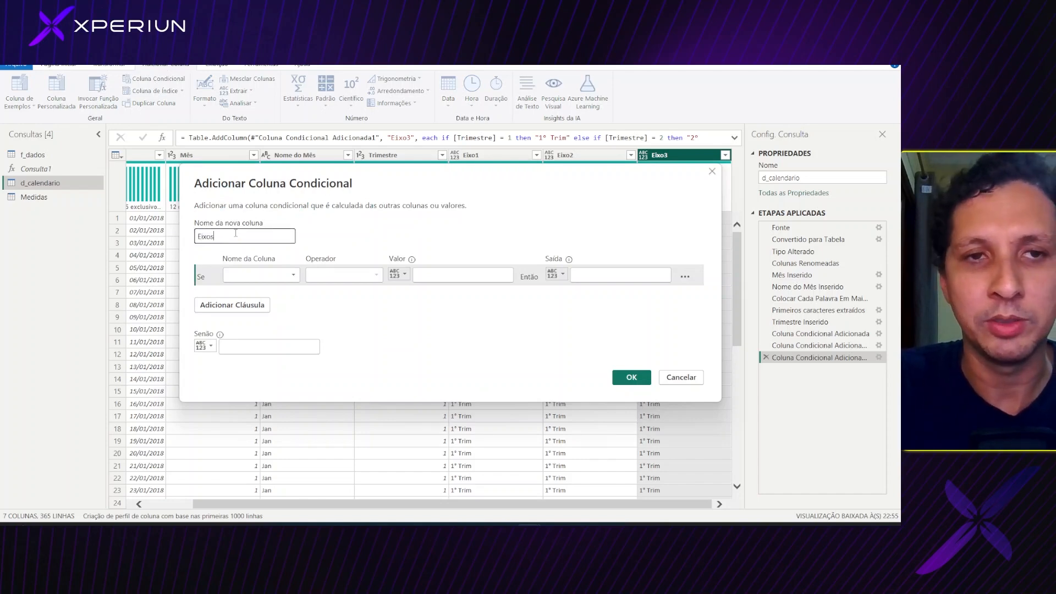
# - Set the first clause of Eixo4 so that Trimestre igual a 1 outputs 1° Trim
pyautogui.click(251, 275)
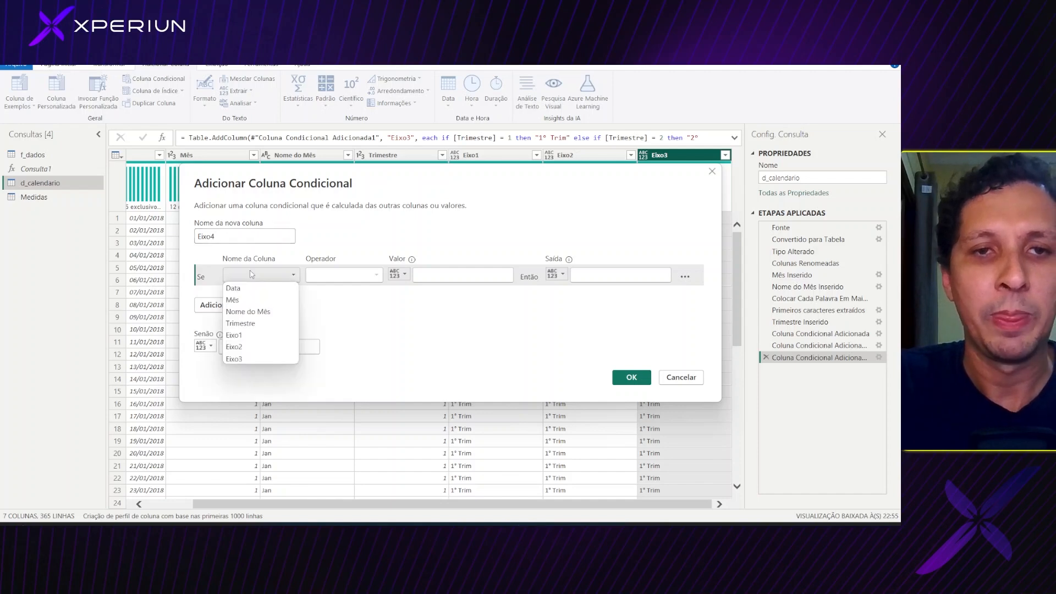
pyautogui.click(256, 323)
pyautogui.click(431, 275)
pyautogui.write('1')
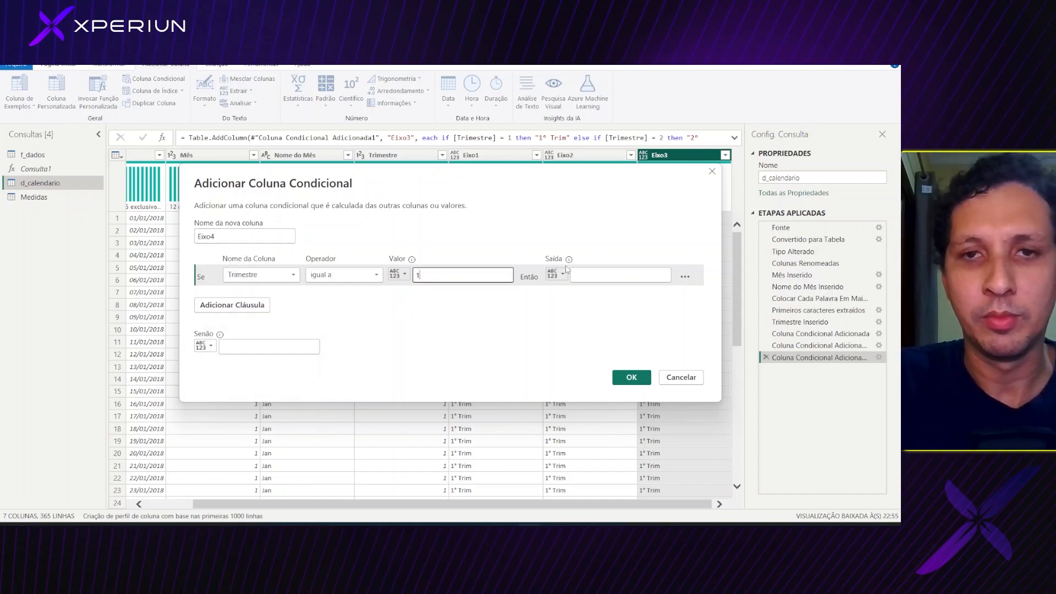
pyautogui.write('1° Trim')
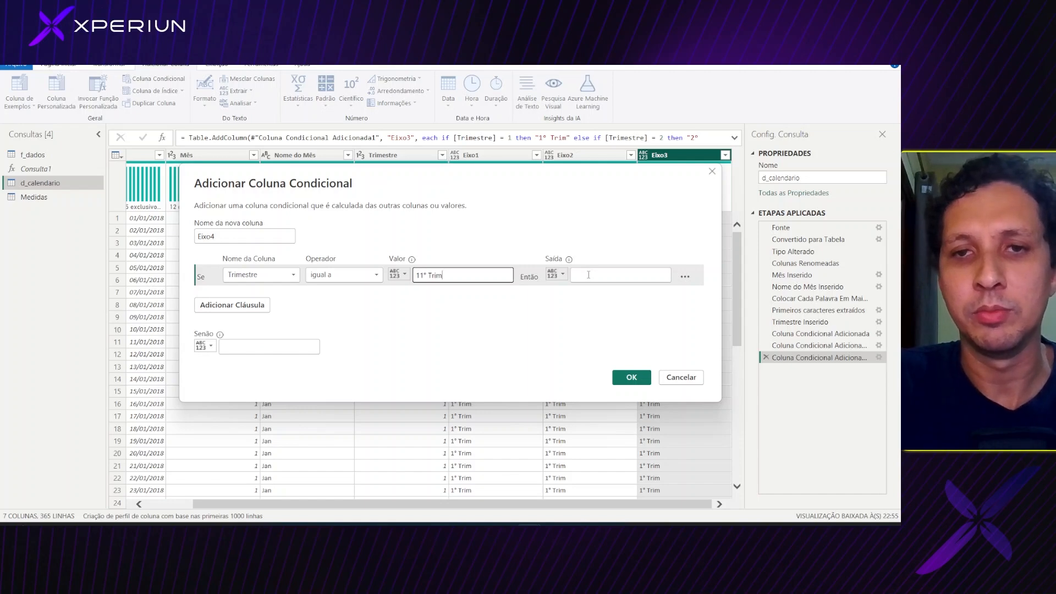
pyautogui.click(589, 274)
pyautogui.write('1° Trim')
# - Add a second clause to Eixo4 so that Trimestre igual a 2 outputs 2° Trim
pyautogui.click(252, 309)
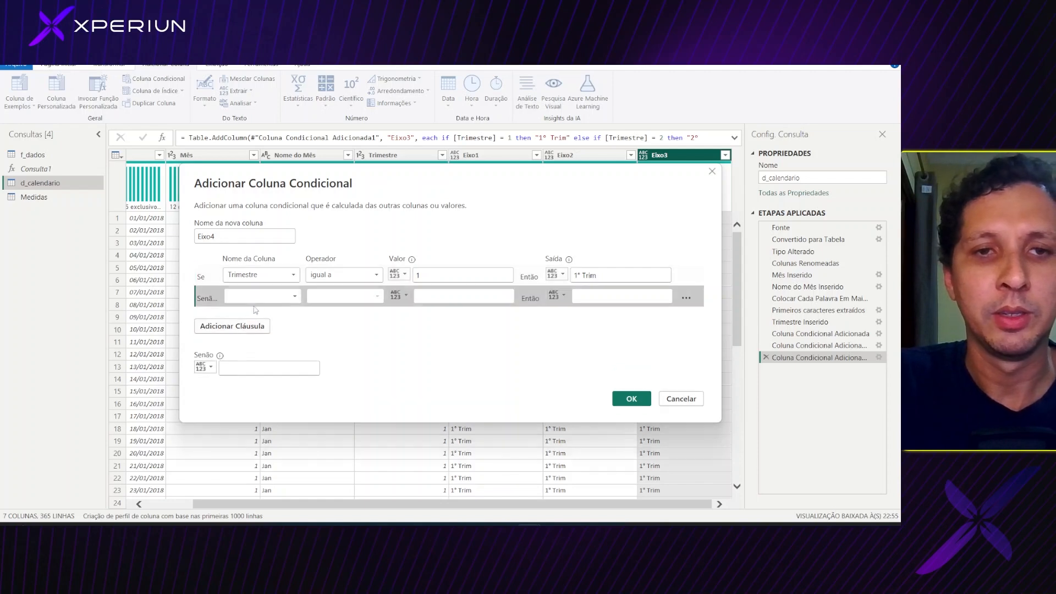
pyautogui.click(258, 297)
pyautogui.click(267, 347)
pyautogui.click(431, 297)
pyautogui.write('2')
pyautogui.write('1° Trim')
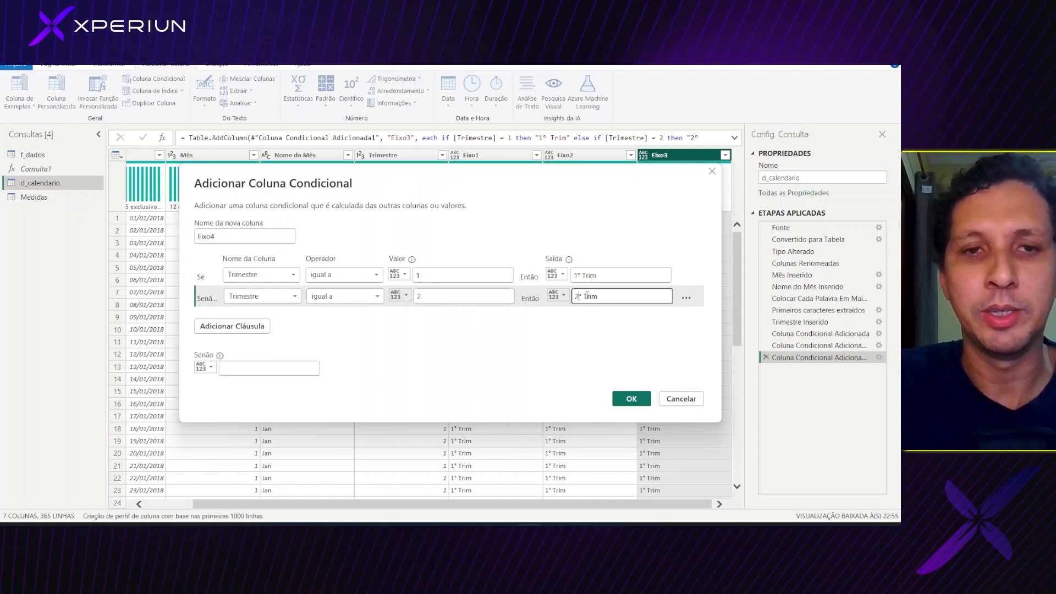
# - Add a third clause to Eixo4 so that Trimestre igual a 3 outputs 3° Trim
pyautogui.click(257, 326)
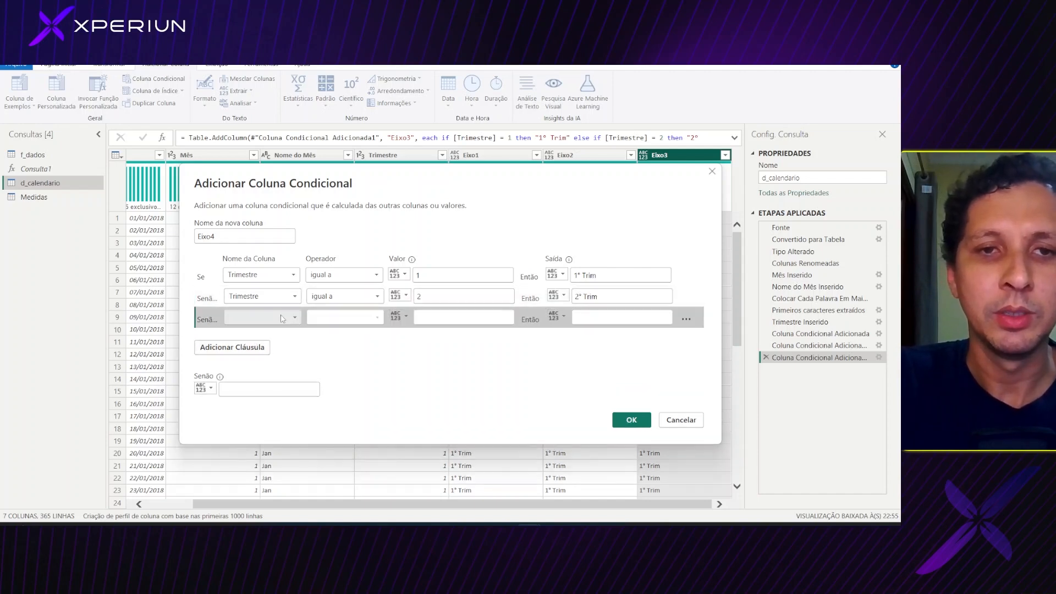
pyautogui.click(284, 318)
pyautogui.click(260, 366)
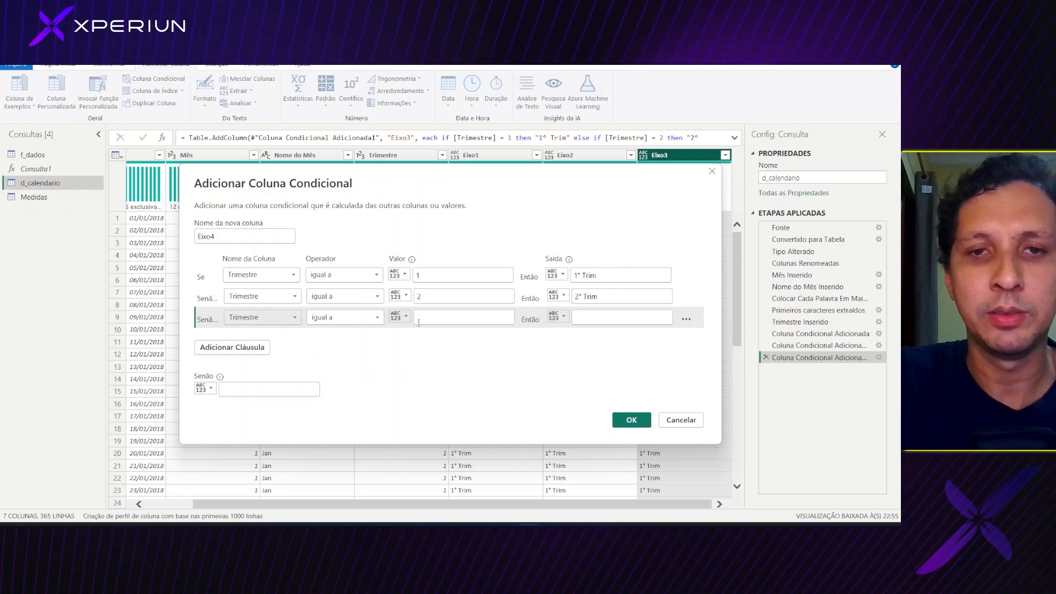
pyautogui.click(463, 317)
pyautogui.write('3')
pyautogui.click(578, 319)
pyautogui.write('1° Trim')
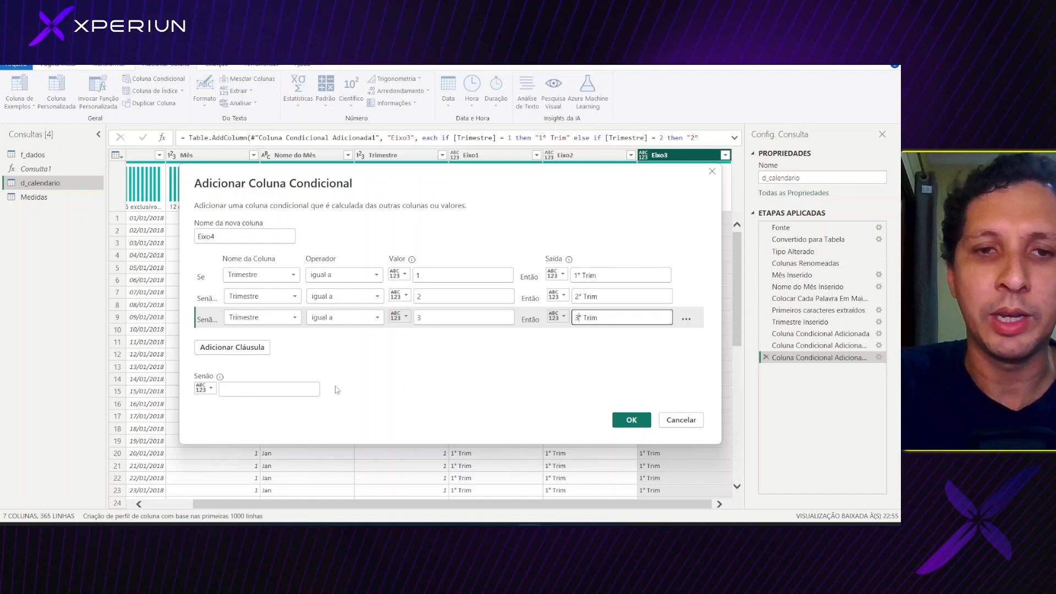
# - Set the Senão output of Eixo4 to 4° Trim and create the conditional column
pyautogui.click(291, 391)
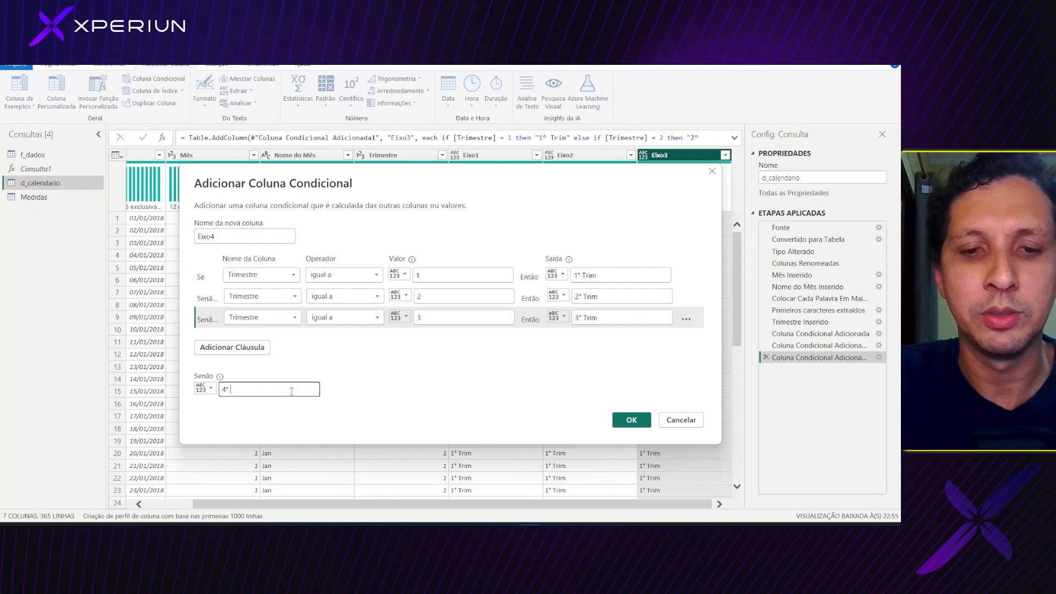
pyautogui.write('4° Trim')
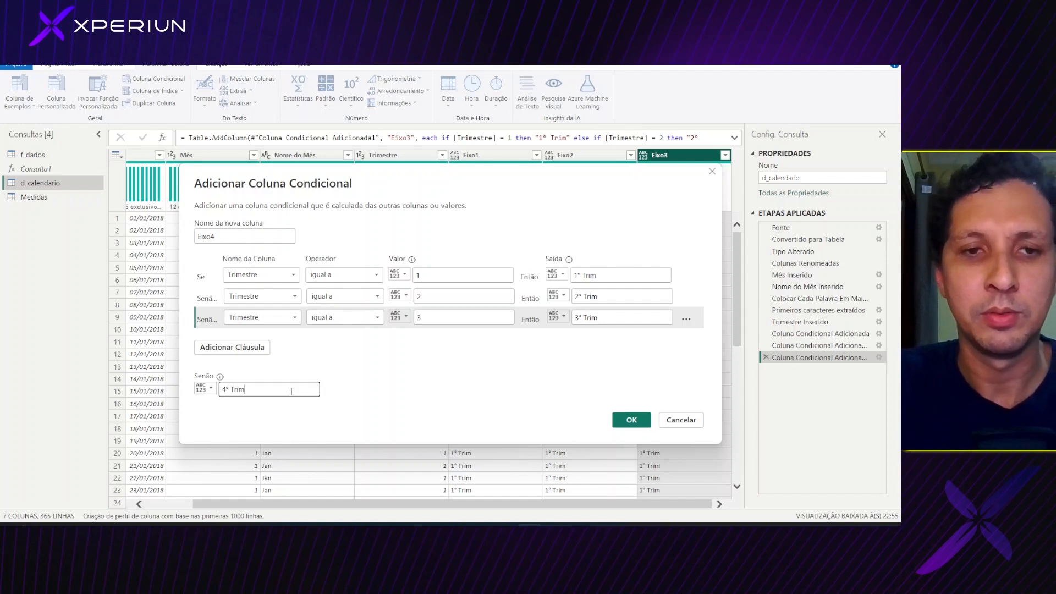
pyautogui.click(631, 420)
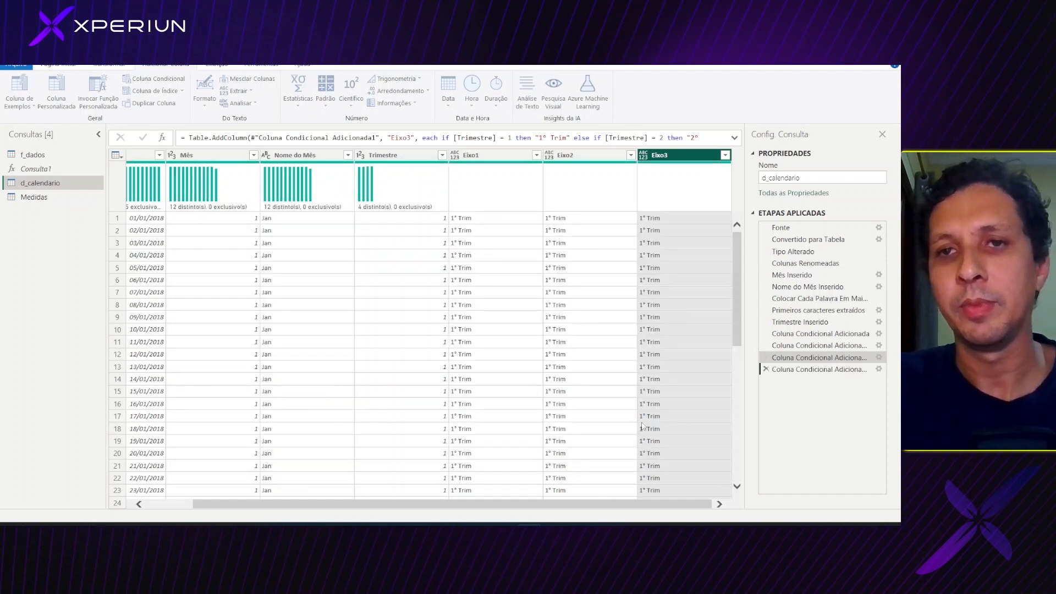
# - Change the data type of columns Eixo1 to Eixo4 to text, and close and apply the queries
pyautogui.click(398, 156)
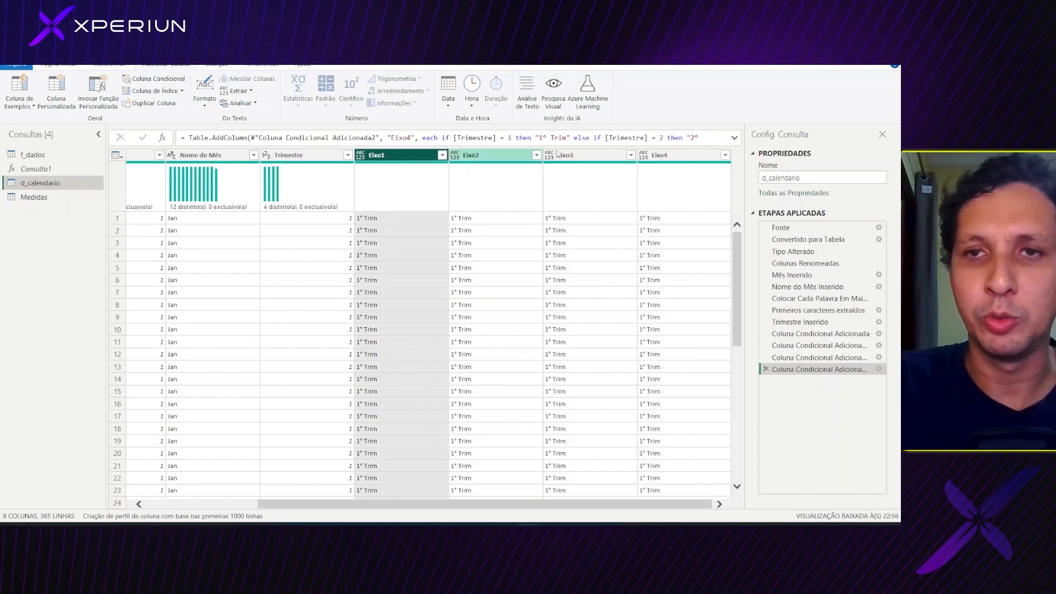
pyautogui.keyDown('shift'); pyautogui.click(659, 156); pyautogui.keyUp('shift')
pyautogui.rightClick(659, 159)
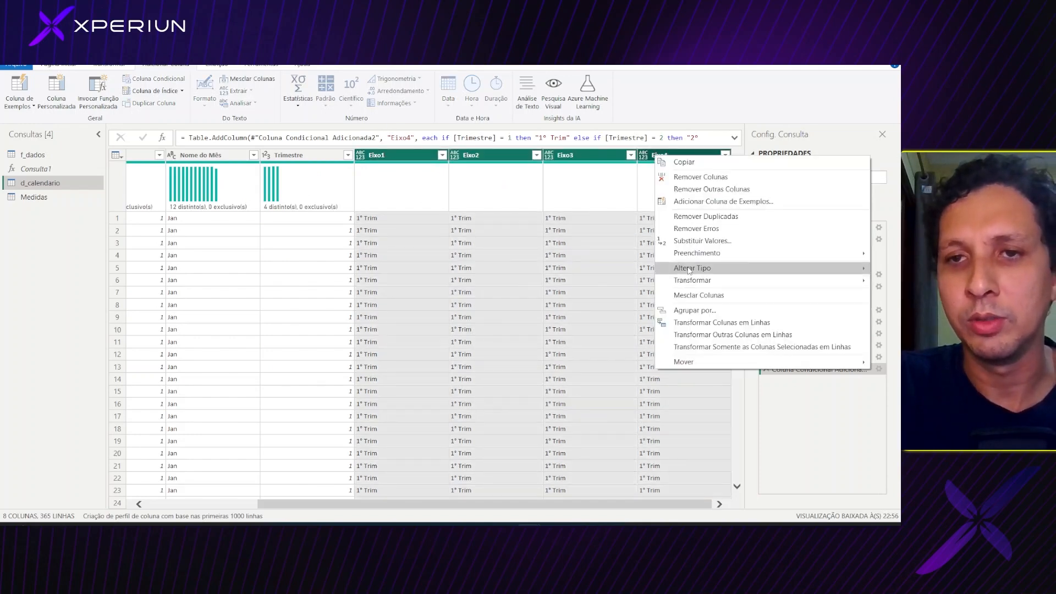
pyautogui.moveTo(687, 269)
pyautogui.click(593, 375)
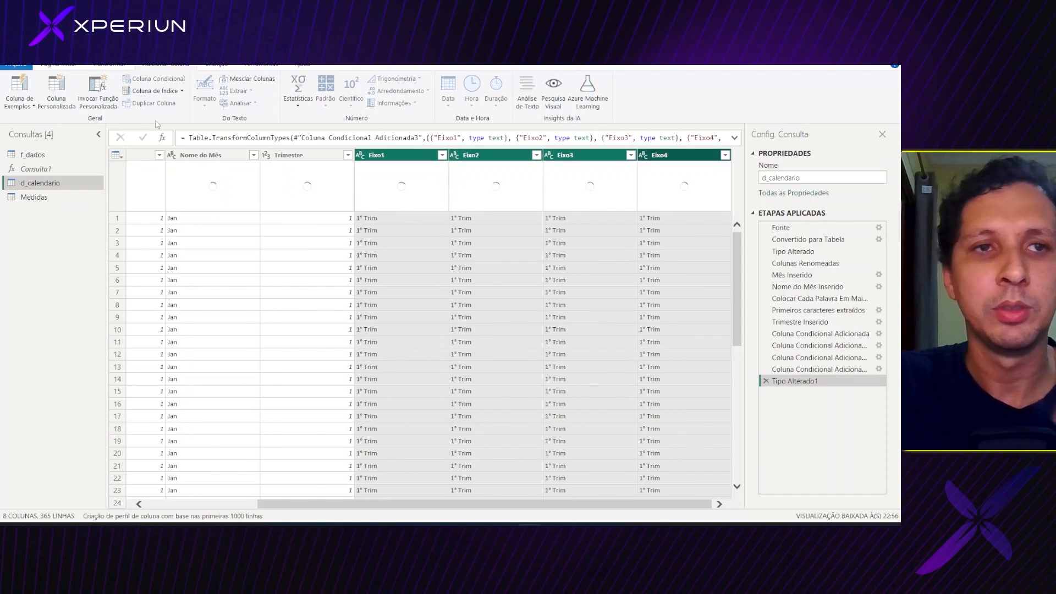
pyautogui.click(72, 68)
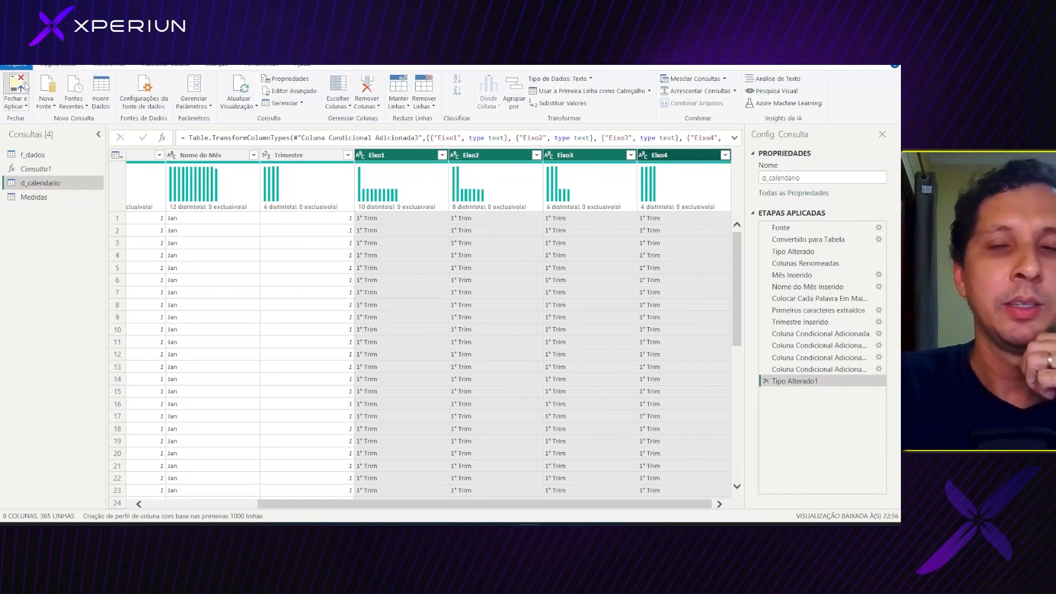
pyautogui.click(24, 86)
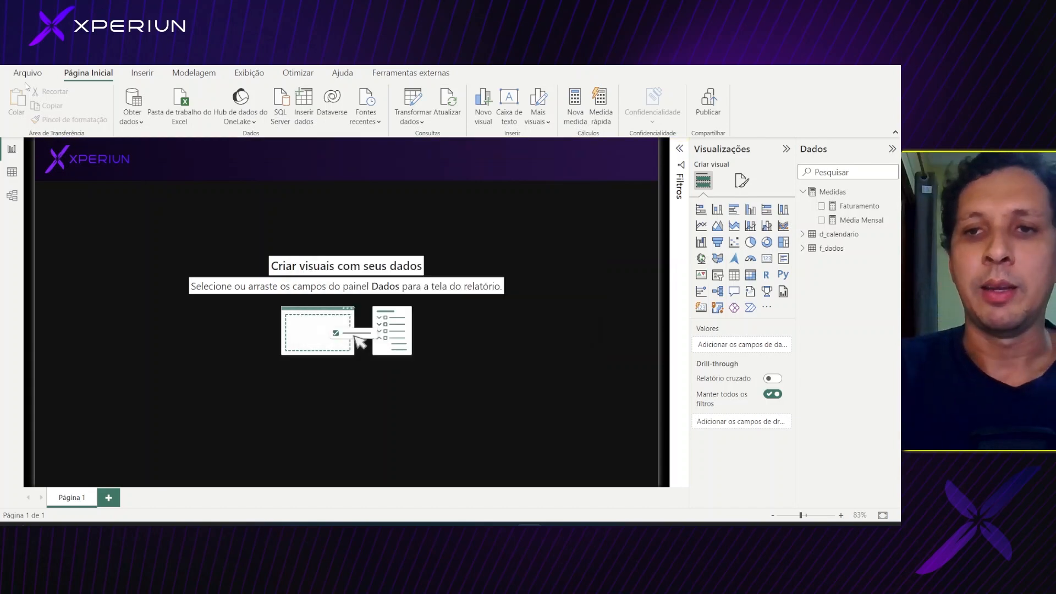
# - Relate the Data column of d_calendario to the DataID column of f_dados in the model view
pyautogui.click(12, 196)
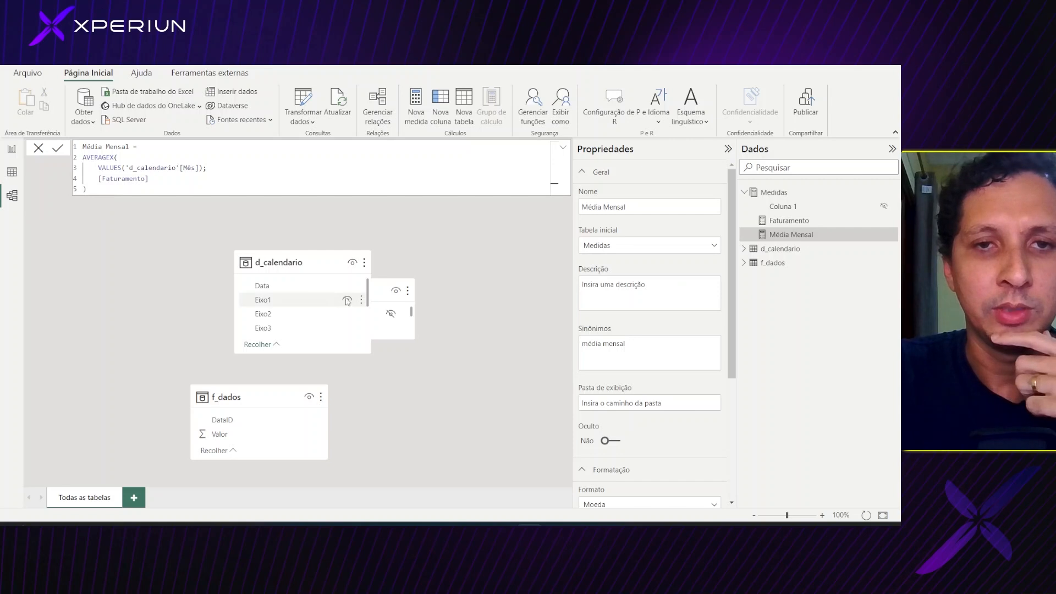
pyautogui.click(392, 254)
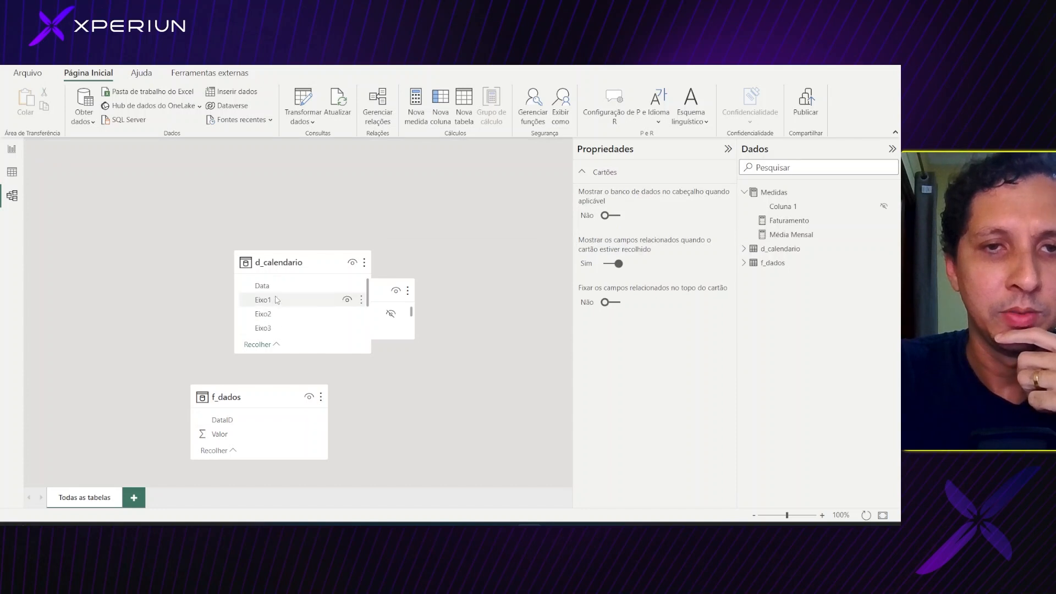
pyautogui.click(281, 292)
pyautogui.moveTo(281, 292); pyautogui.dragTo(238, 423)
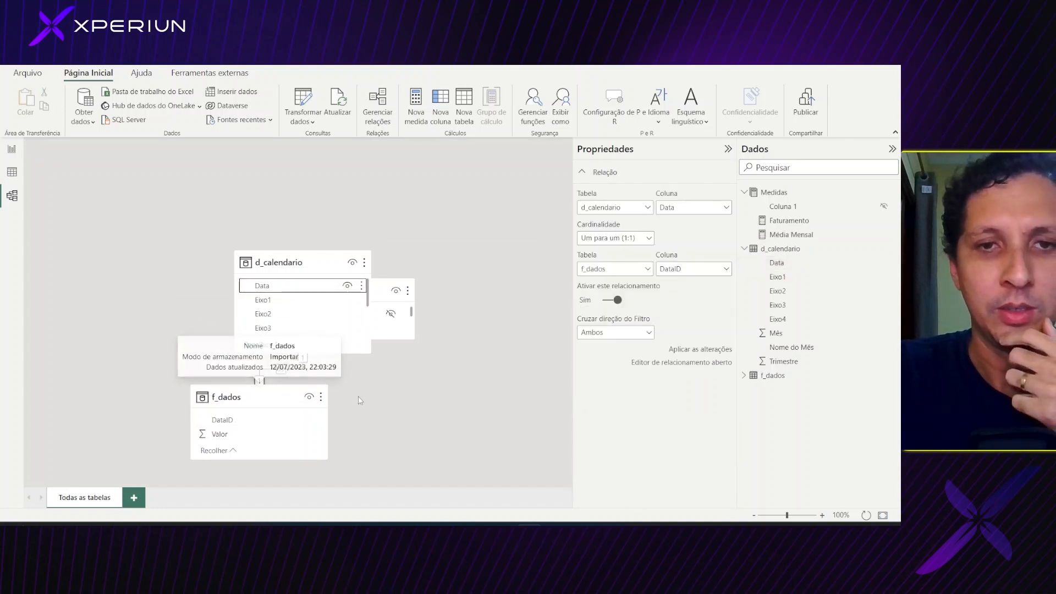
# - Edit the d_calendario to f_dados relationship to cardinality Um para muitos (1:*) with cross-filter direction Único
pyautogui.doubleClick(297, 371)
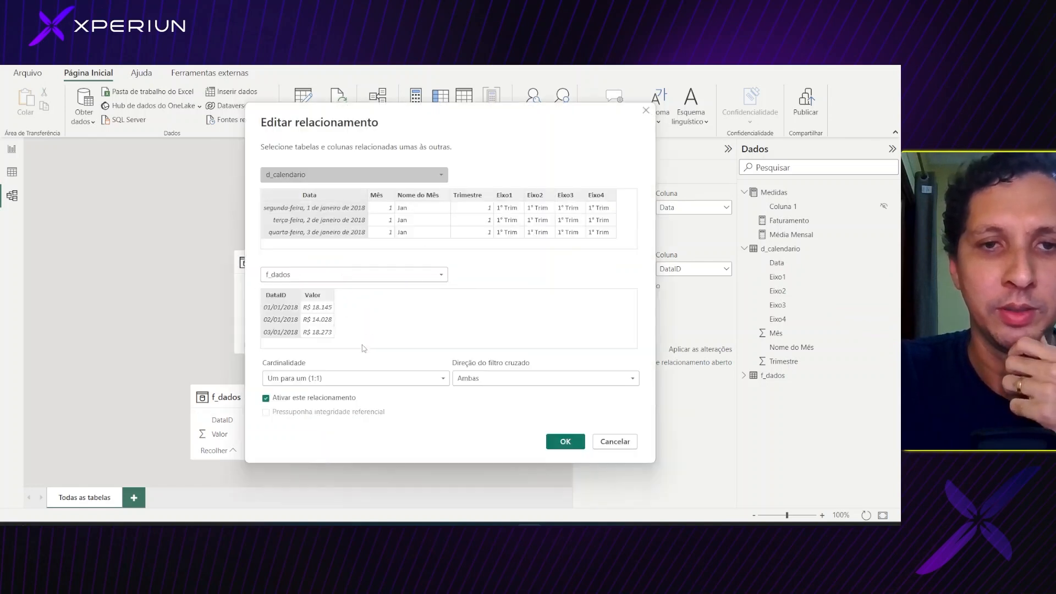
pyautogui.click(358, 378)
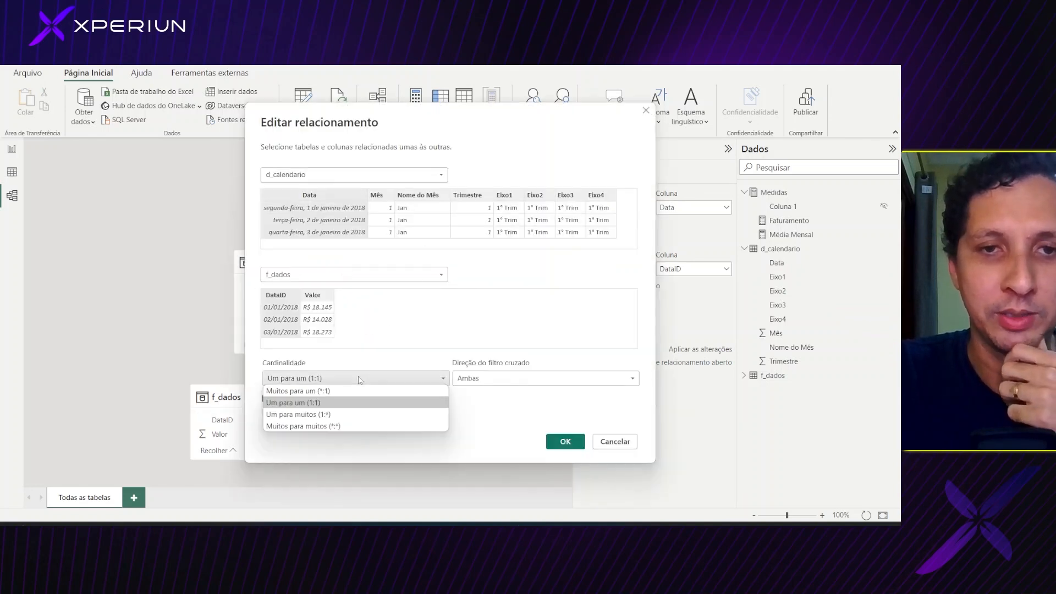
pyautogui.click(332, 414)
pyautogui.click(499, 379)
pyautogui.click(496, 391)
pyautogui.click(563, 441)
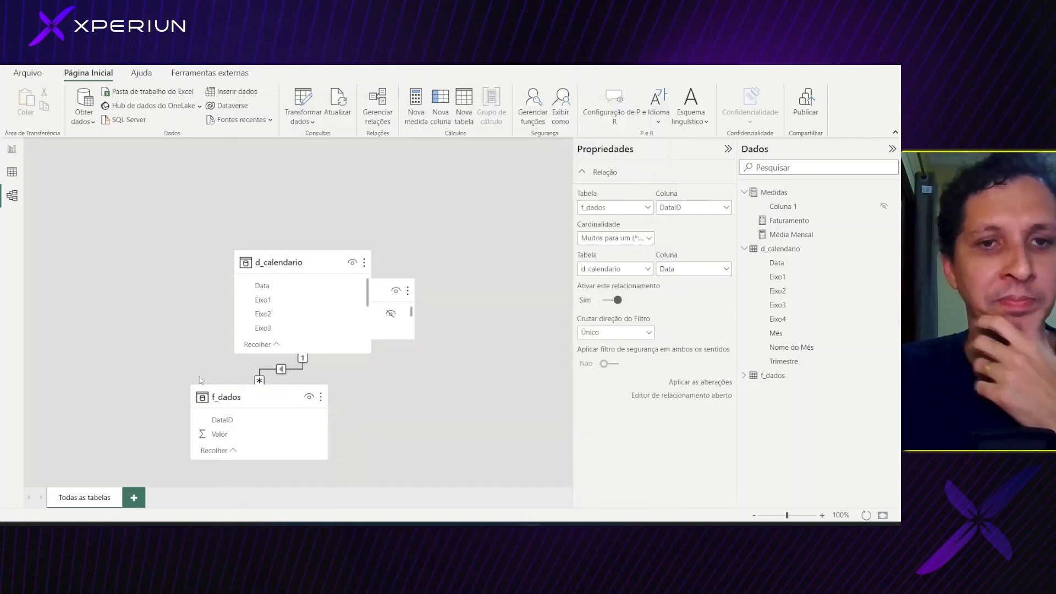
# - Return to the report view and start a new Campos parameter named Eixo
pyautogui.click(10, 156)
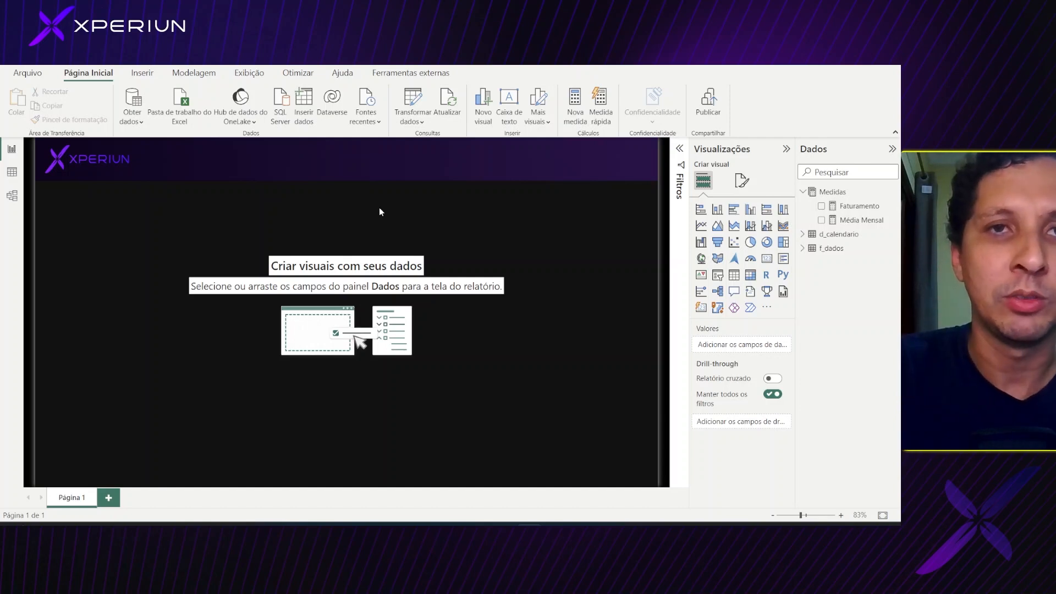
pyautogui.click(213, 75)
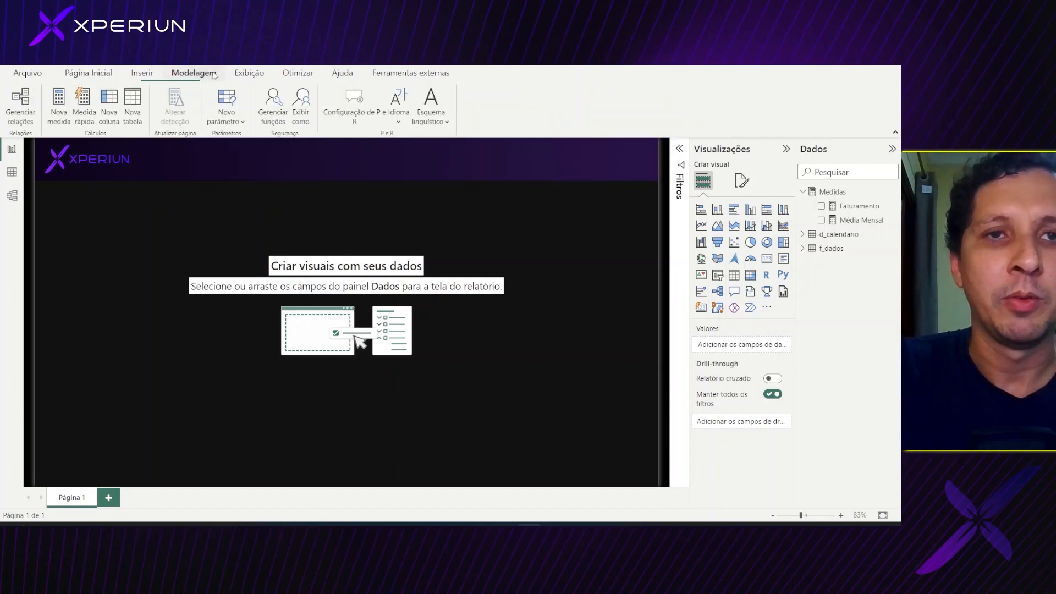
pyautogui.click(238, 115)
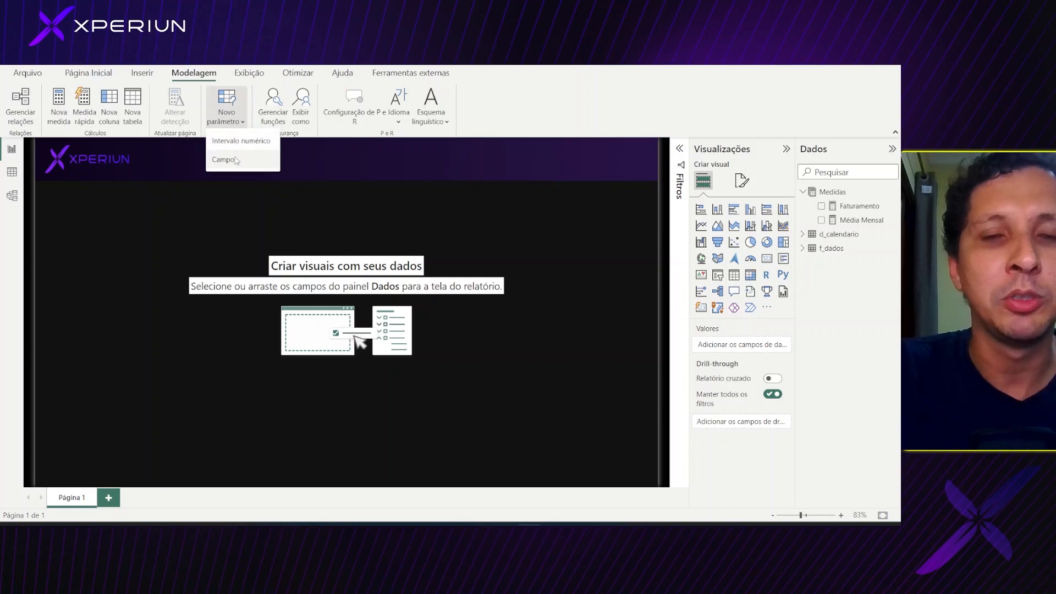
pyautogui.click(234, 159)
pyautogui.click(291, 208)
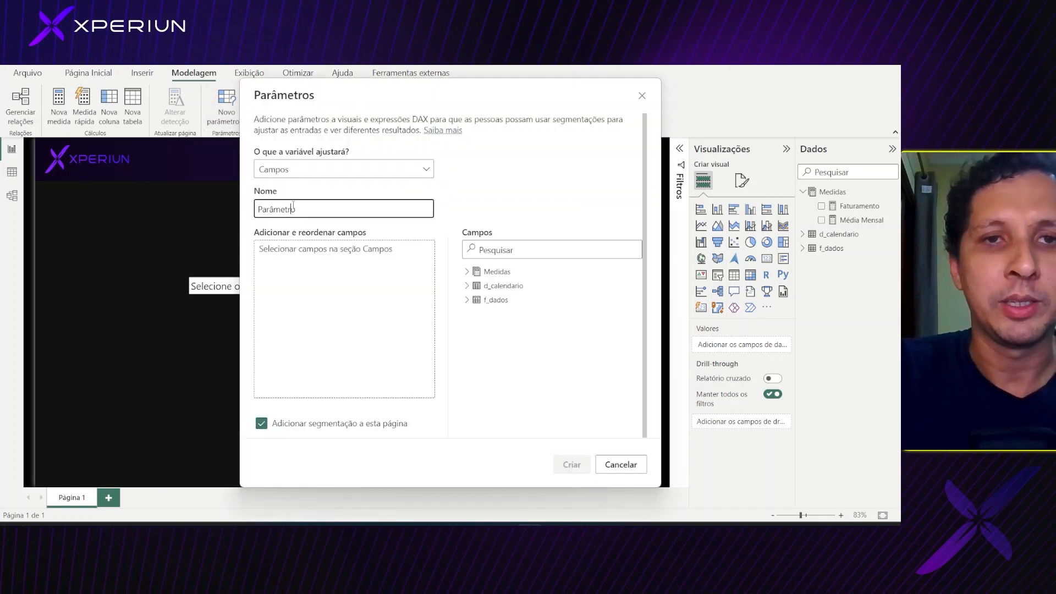
pyautogui.doubleClick(293, 208)
pyautogui.write('Eixo')
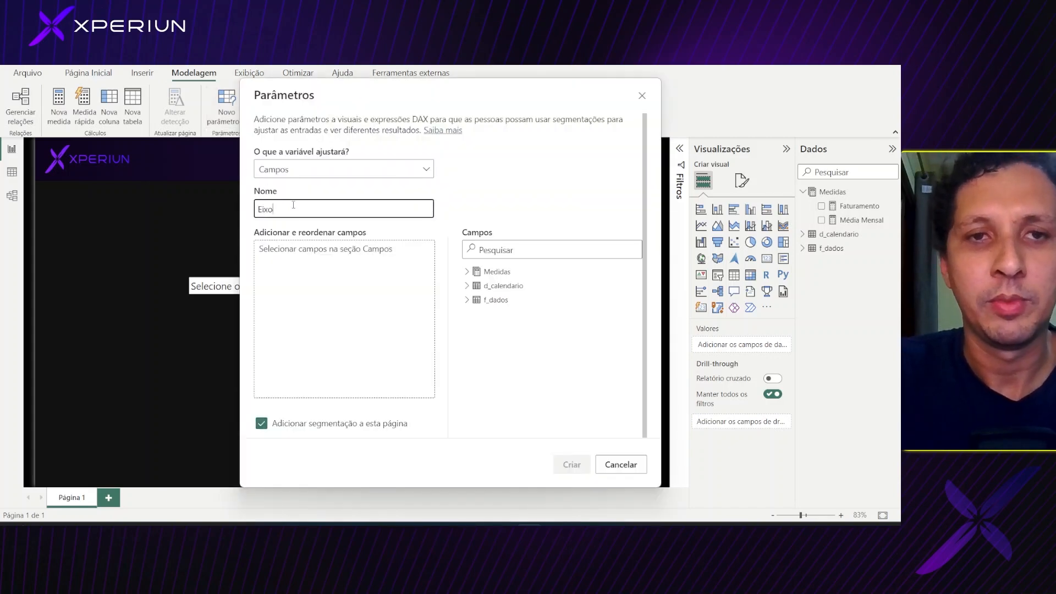
# - Add the d_calendario fields Nome do Mês, Eixo1, Eixo2, Eixo3 and Eixo4 to the parameter in that order
pyautogui.click(466, 290)
pyautogui.click(467, 291)
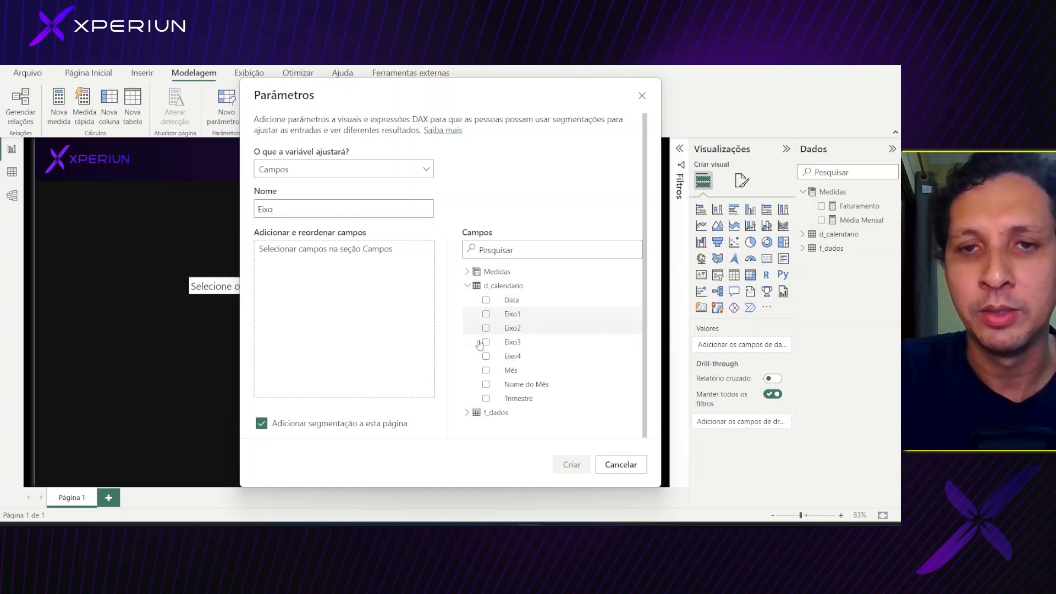
pyautogui.click(487, 384)
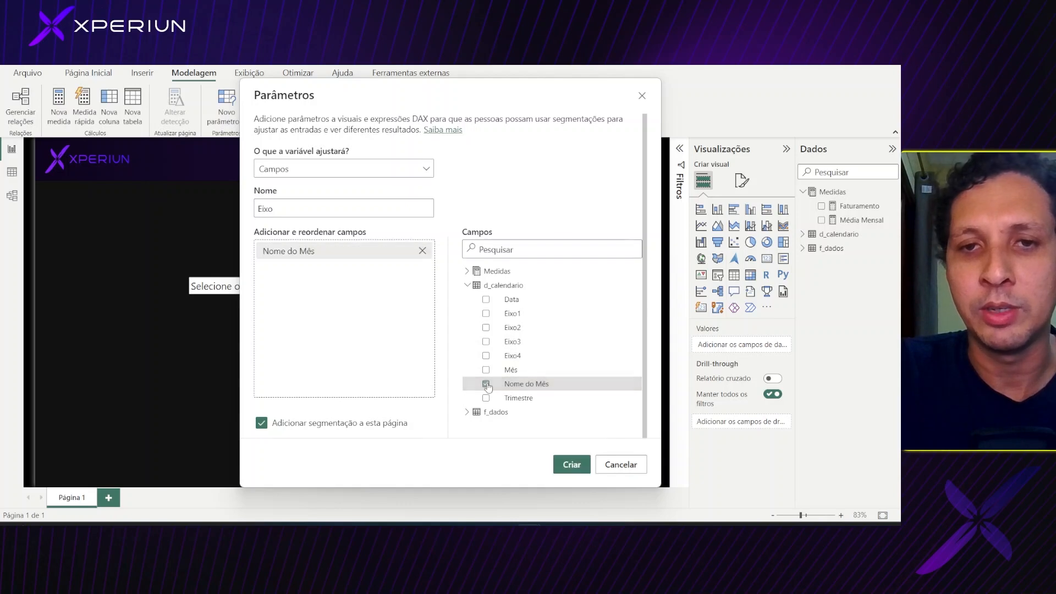
pyautogui.click(486, 315)
pyautogui.click(485, 328)
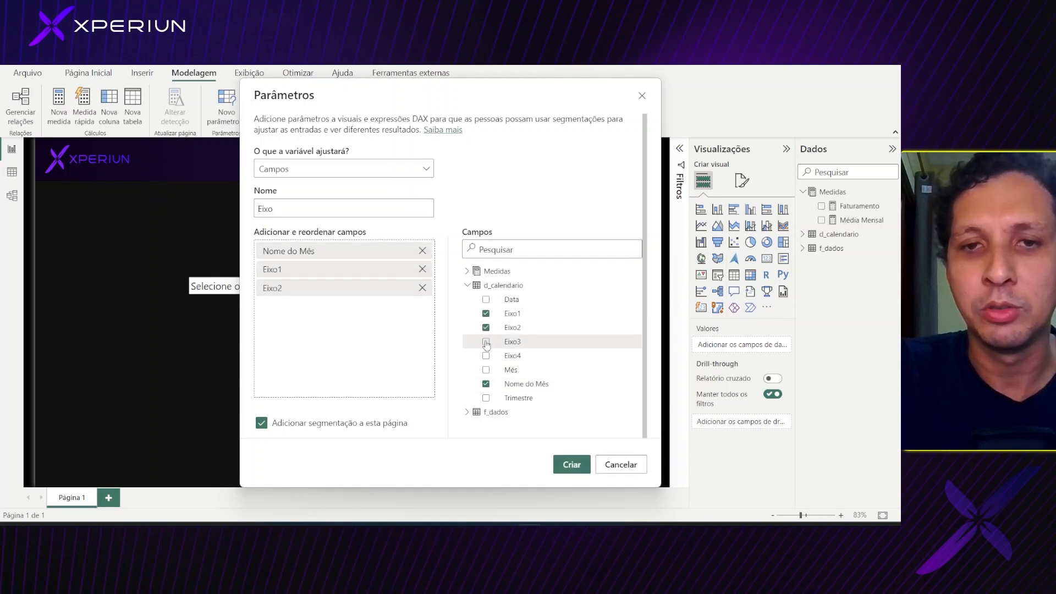
pyautogui.click(486, 342)
pyautogui.click(485, 356)
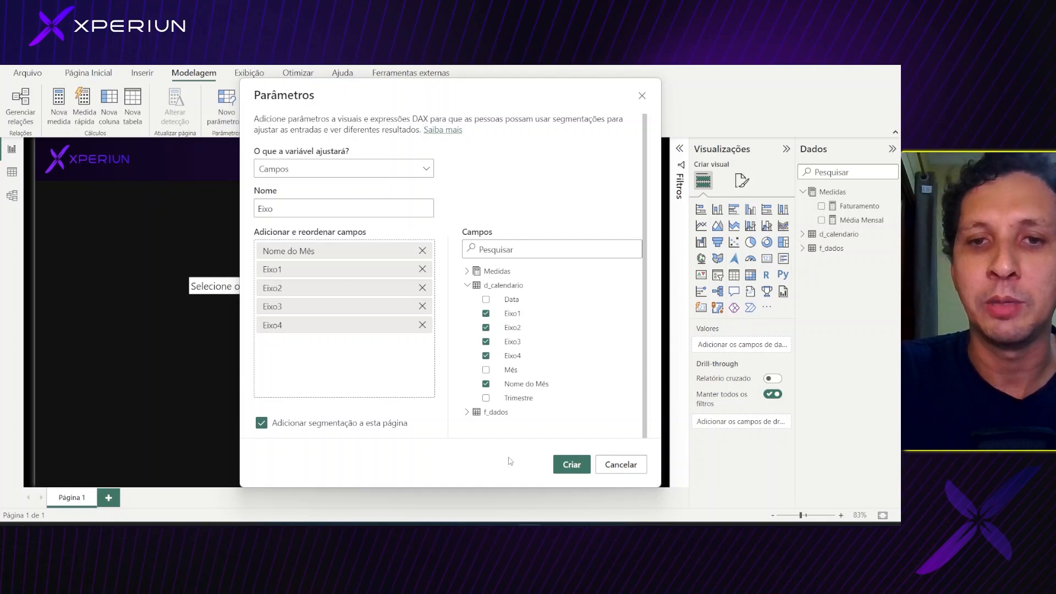
# - Create the Eixo parameter with its page slicer and move the slicer below the report's header banner
pyautogui.click(572, 464)
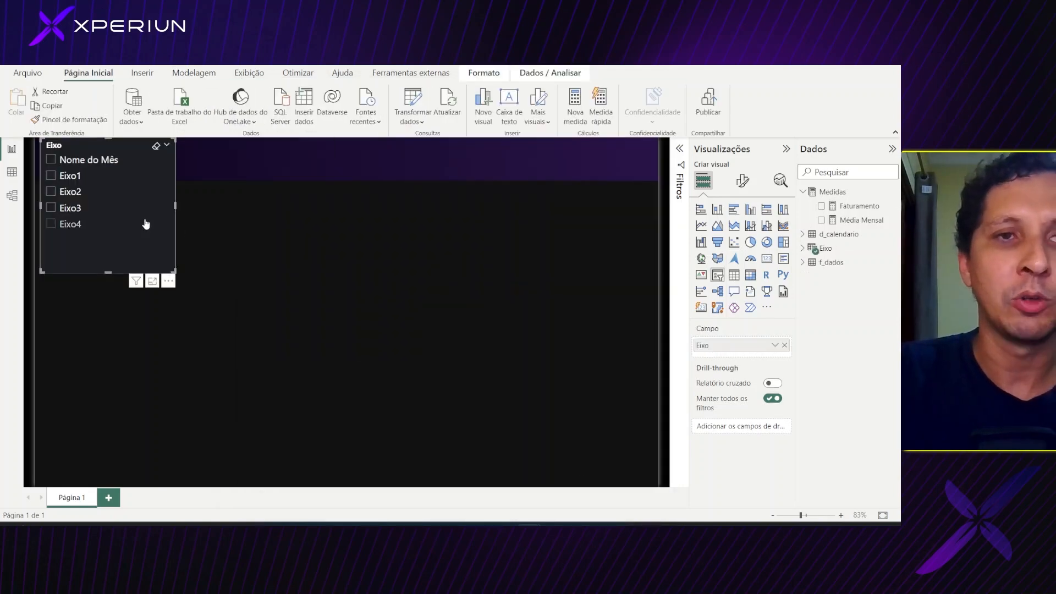
pyautogui.moveTo(146, 221); pyautogui.dragTo(154, 295)
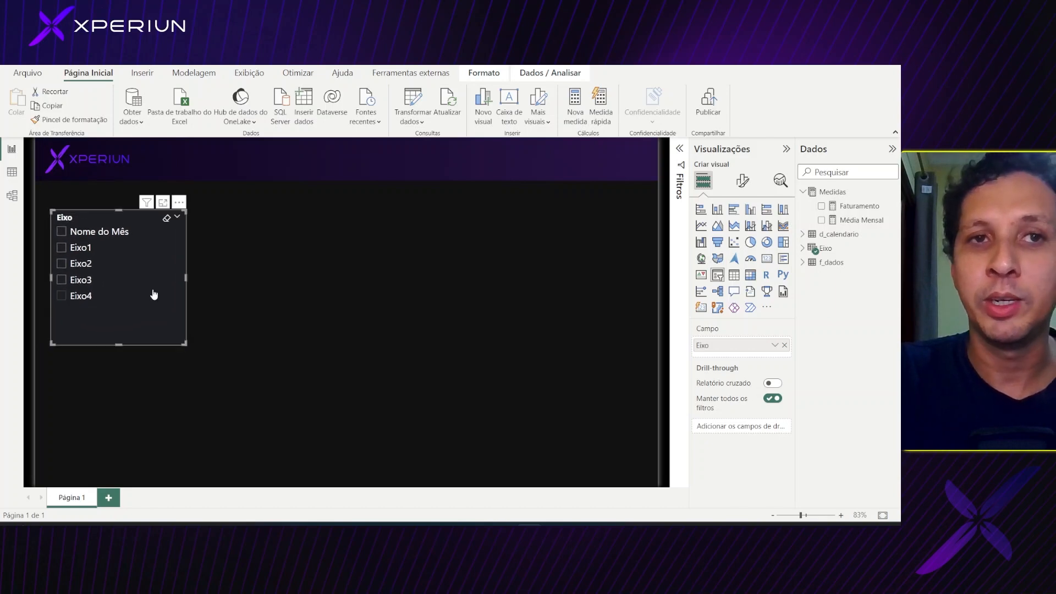
# - In the Eixo parameter's formula, relabel the Nome do Mês entry as Mês and the Eixo1 entry as 1°Trimestre
pyautogui.click(824, 249)
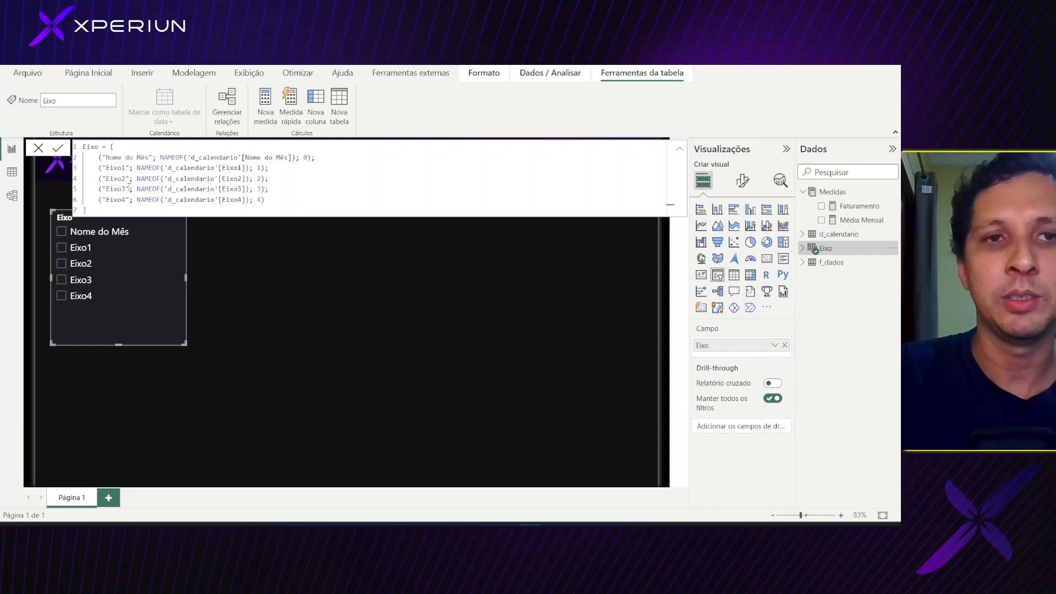
pyautogui.moveTo(137, 158); pyautogui.dragTo(107, 157)
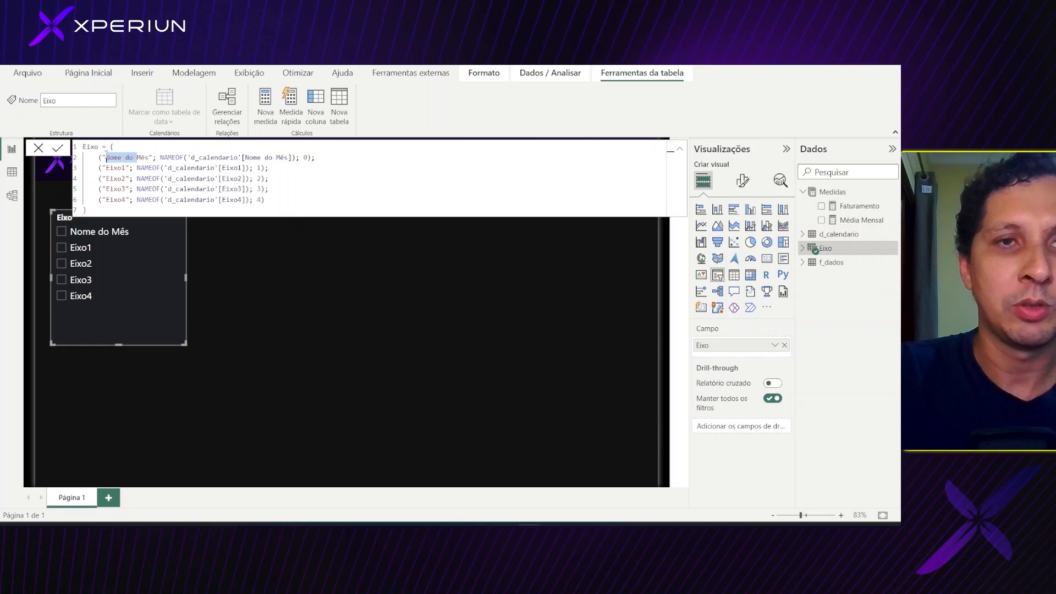
pyautogui.press('BackSpace')
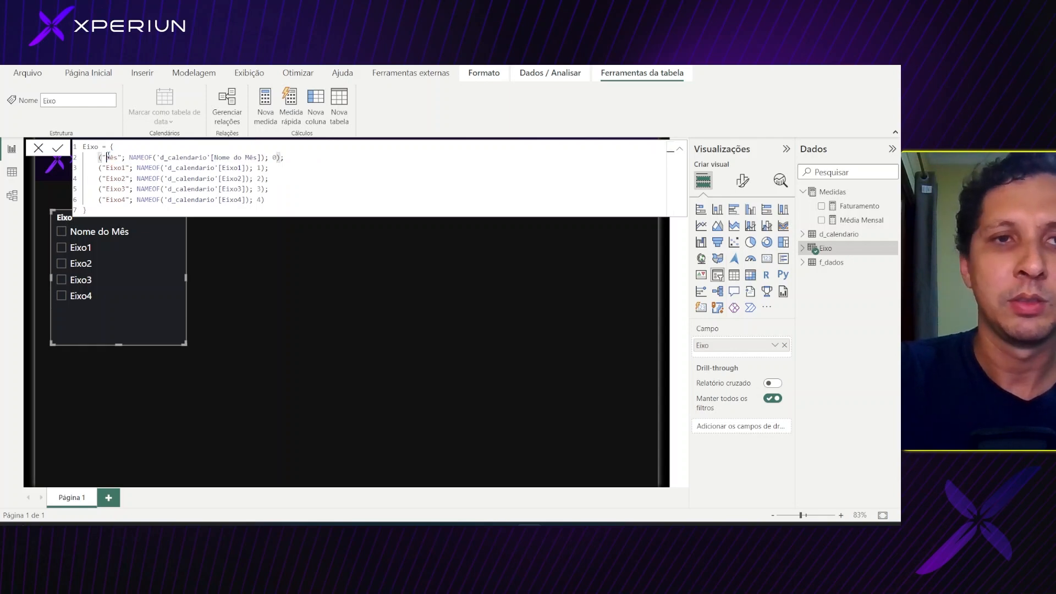
pyautogui.moveTo(124, 168); pyautogui.dragTo(106, 168)
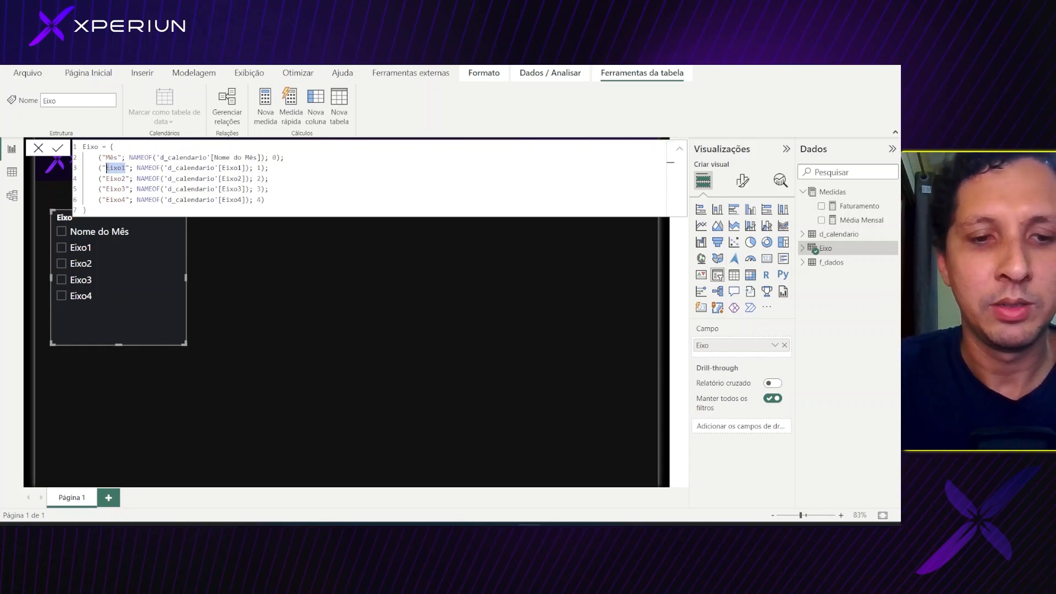
pyautogui.write('1ºTrim')
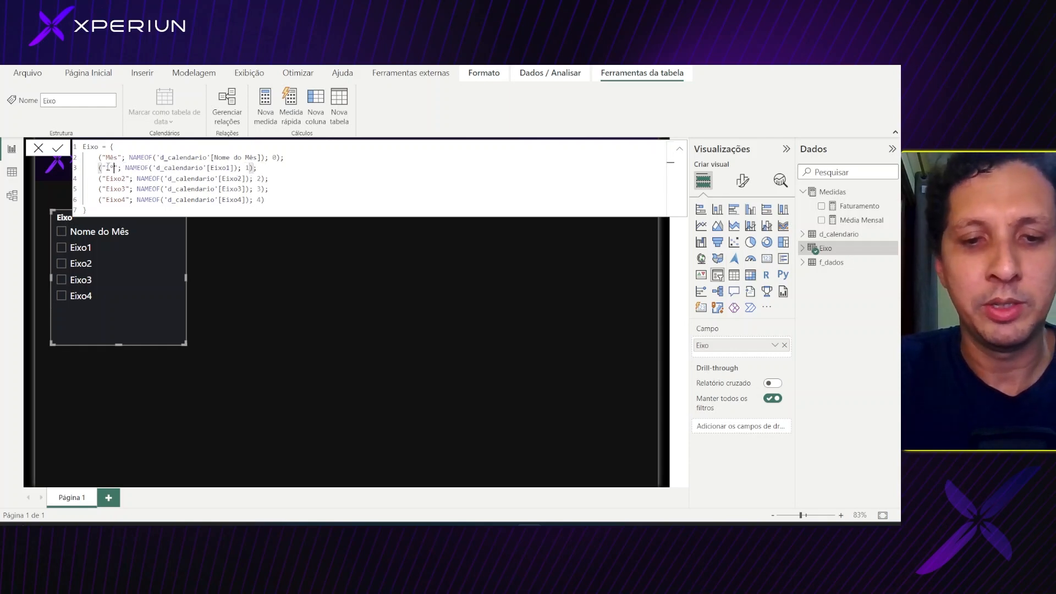
pyautogui.write('estre')
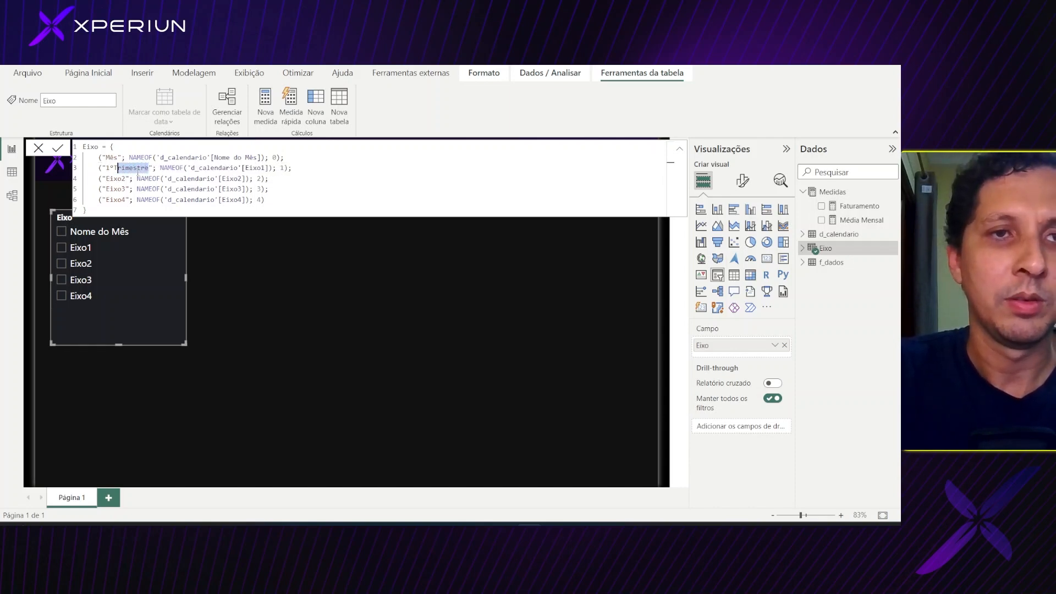
# - Relabel the Eixo2 entry in the parameter's formula as 2°Trimestre
pyautogui.press('Down')
pyautogui.press('Left')
pyautogui.press('Left')
pyautogui.press('Left')
pyautogui.press('Left')
pyautogui.press('Left')
pyautogui.press('Left')
pyautogui.press('Left')
pyautogui.press('Right')
pyautogui.hotkey('shift', 'Left')
pyautogui.hotkey('shift', 'Left')
pyautogui.hotkey('shift', 'Left')
pyautogui.hotkey('shift', 'Left')
pyautogui.hotkey('shift', 'Left')
pyautogui.write('1ºTrimestre')
pyautogui.press('Left')
pyautogui.press('Left')
pyautogui.press('Left')
pyautogui.press('Left')
pyautogui.press('Left')
pyautogui.press('Left')
pyautogui.press('Left')
pyautogui.press('Left')
pyautogui.press('Left')
pyautogui.press('Left')
pyautogui.press('BackSpace')
pyautogui.write('2')
# - Relabel the Eixo3 and Eixo4 entries as 3°Trimestre and 4°Trimestre, and commit the Eixo formula
pyautogui.moveTo(126, 187); pyautogui.dragTo(106, 189)
pyautogui.write('1ºTrimestre')
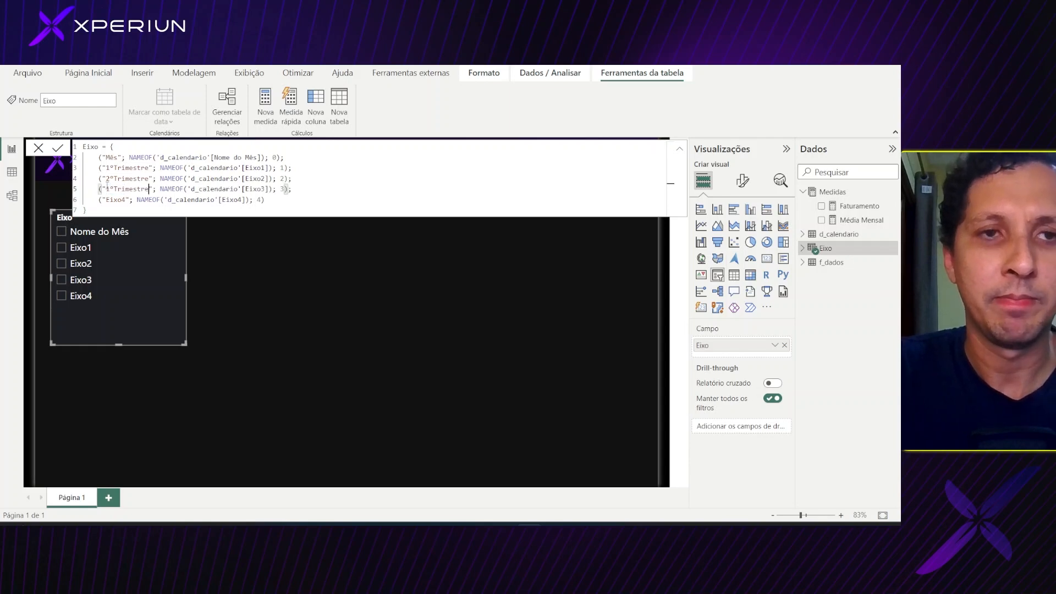
pyautogui.click(110, 189)
pyautogui.press('BackSpace')
pyautogui.write('3')
pyautogui.moveTo(127, 199); pyautogui.dragTo(107, 199)
pyautogui.write('1ºTrimestre')
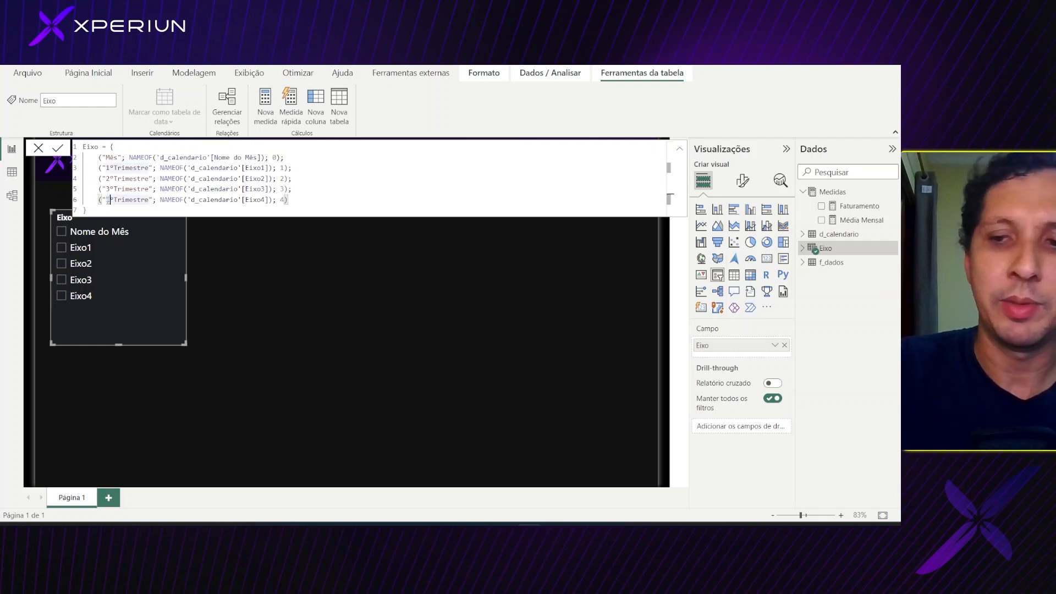
pyautogui.press('Delete')
pyautogui.write('4')
pyautogui.press('Return')
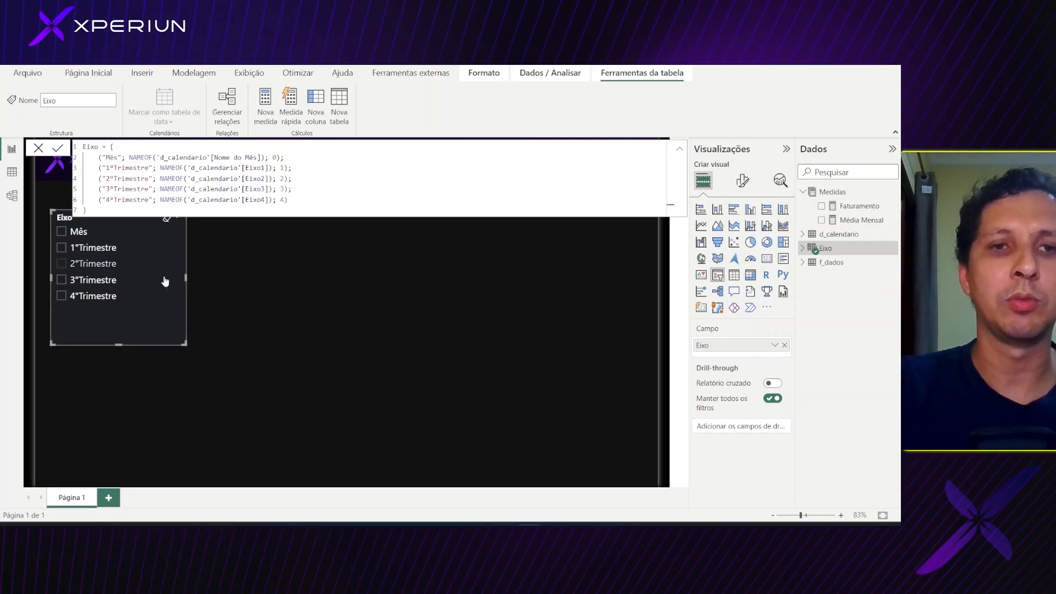
# - Narrow the Eixo slicer so its width just fits the quarter labels
pyautogui.click(235, 311)
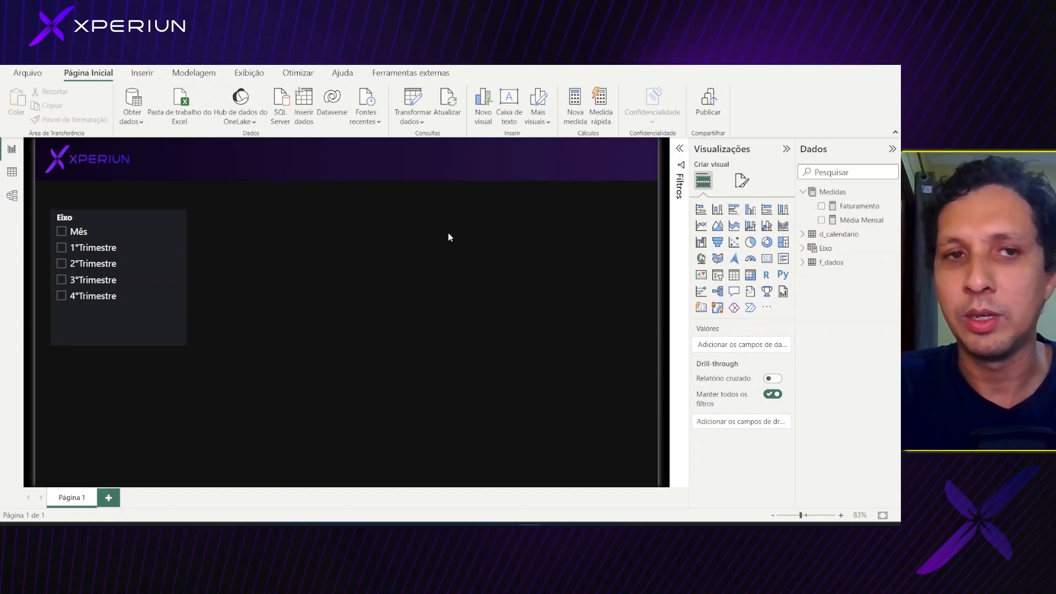
pyautogui.click(160, 288)
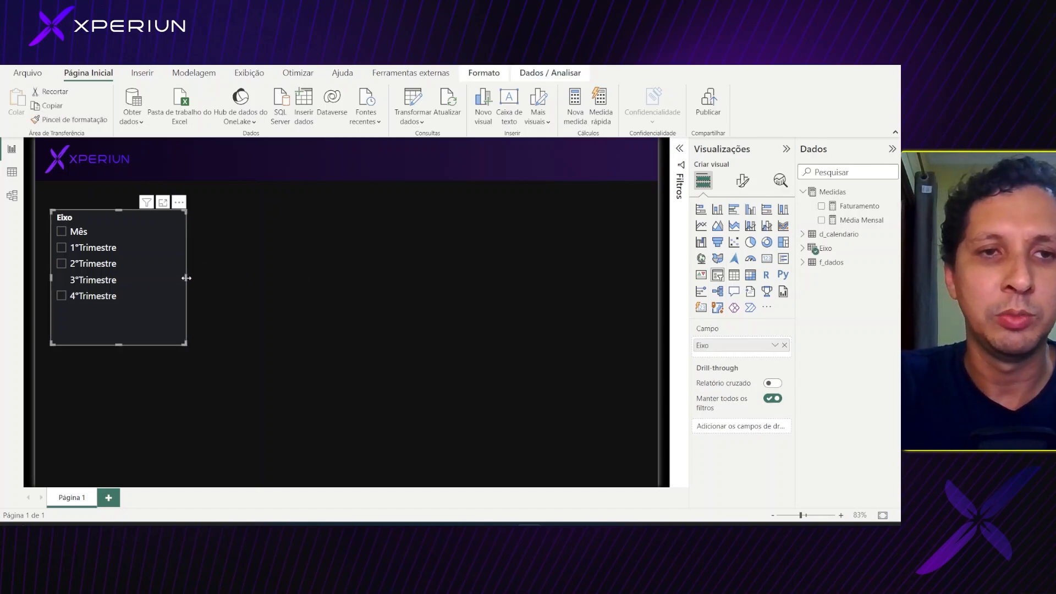
pyautogui.moveTo(187, 278); pyautogui.dragTo(135, 276)
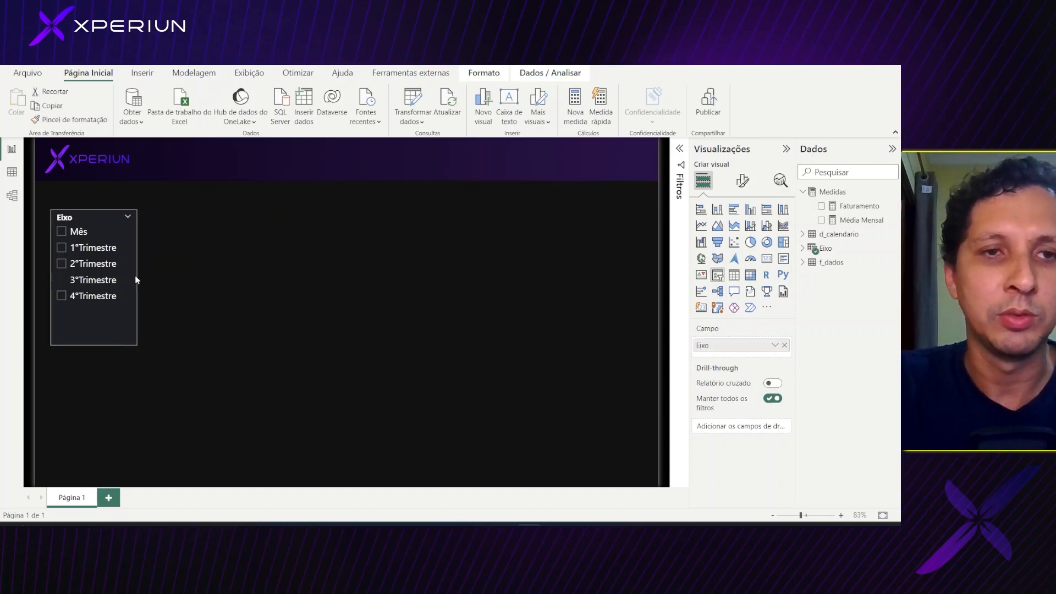
pyautogui.click(193, 303)
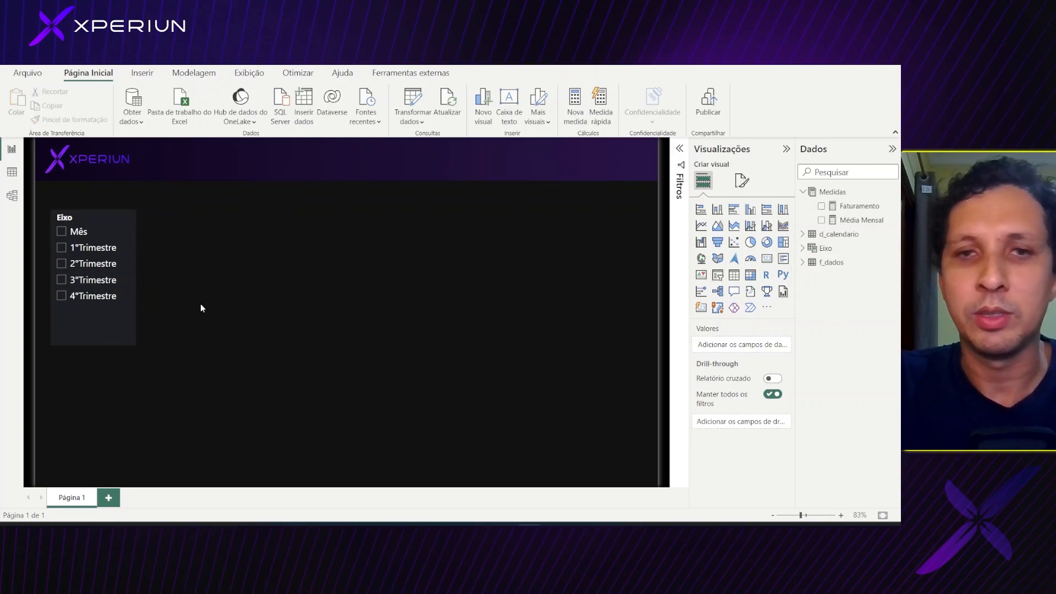
# - Insert a clustered column chart beside the Eixo slicer and widen it to fill the rest of the page width
pyautogui.click(750, 209)
pyautogui.moveTo(116, 395); pyautogui.dragTo(212, 269)
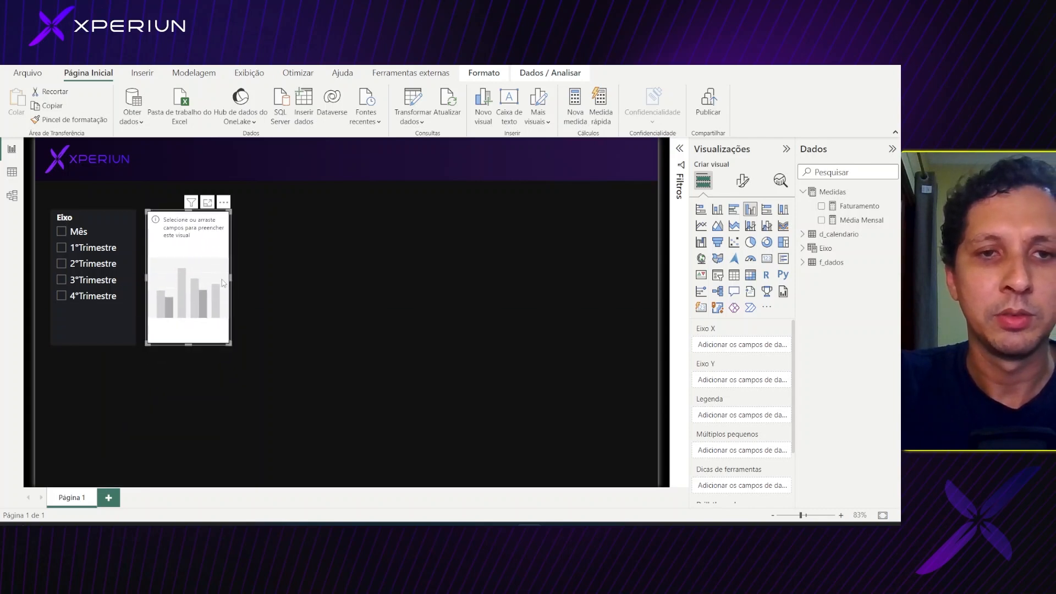
pyautogui.moveTo(230, 278); pyautogui.dragTo(644, 266)
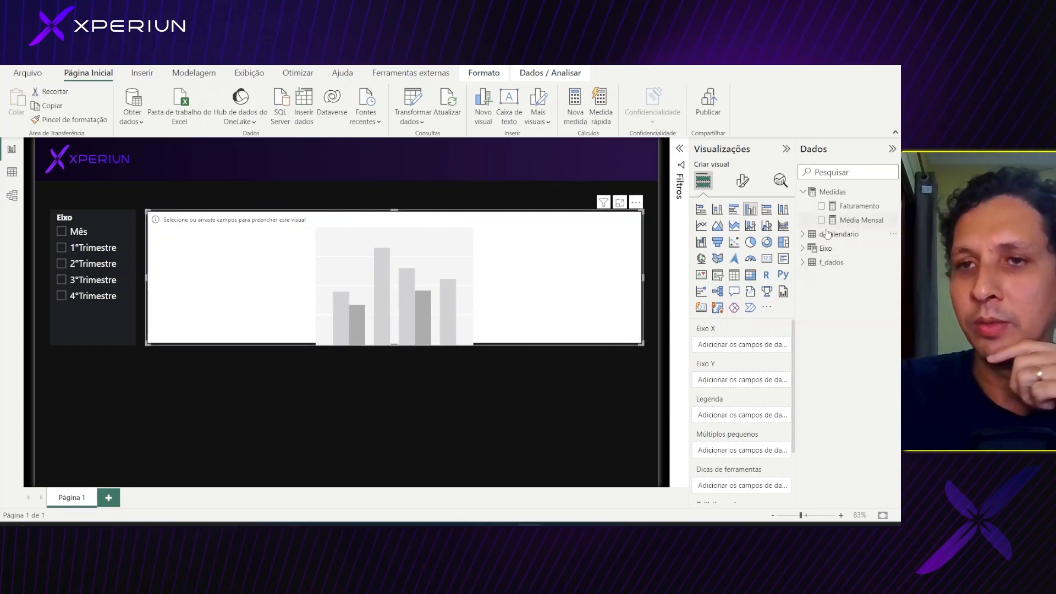
# - Assign the Eixo parameter to the column chart's X axis and the Faturamento measure to its Y axis
pyautogui.click(804, 249)
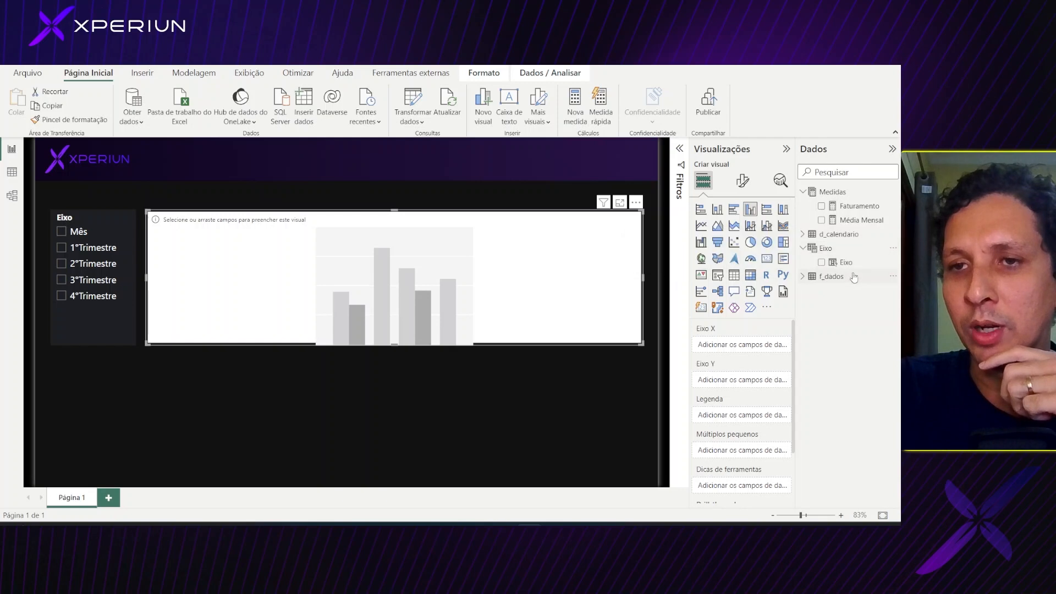
pyautogui.moveTo(847, 262); pyautogui.dragTo(743, 345)
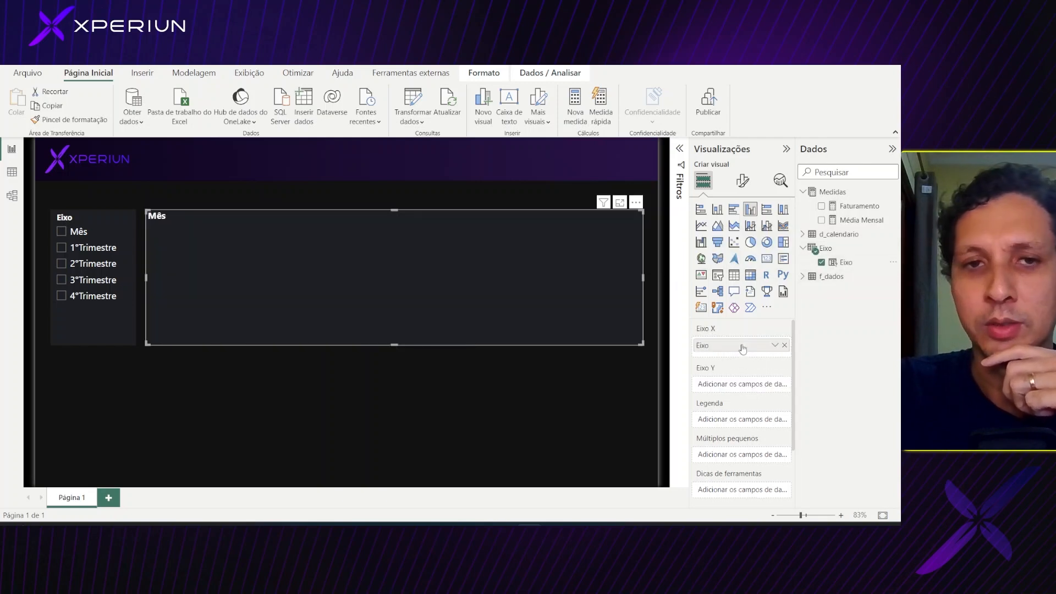
pyautogui.click(821, 207)
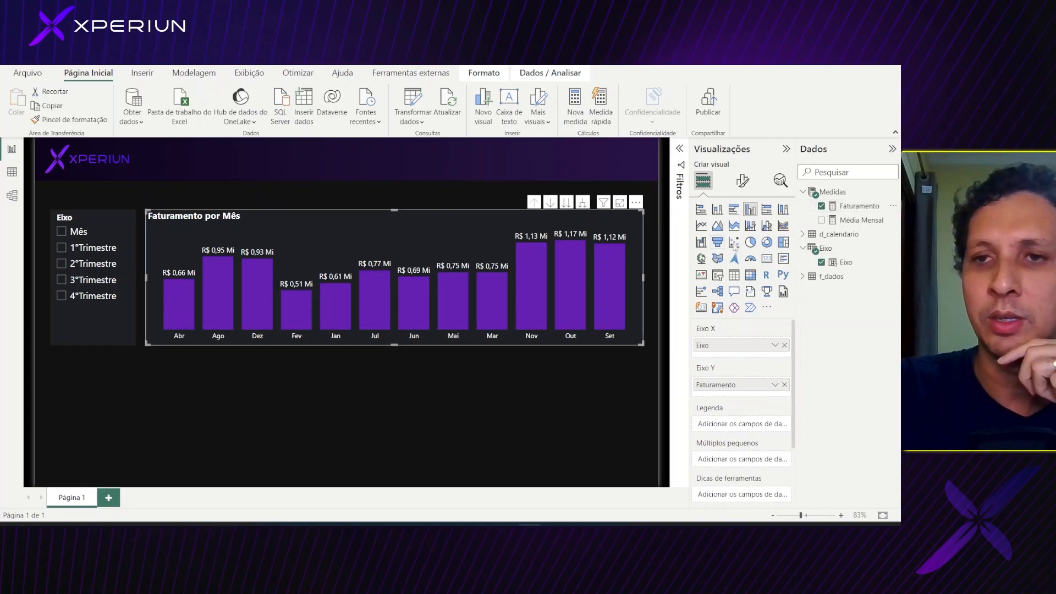
# - Format the chart's data label values with font size 9 and display units Nenhum
pyautogui.click(750, 186)
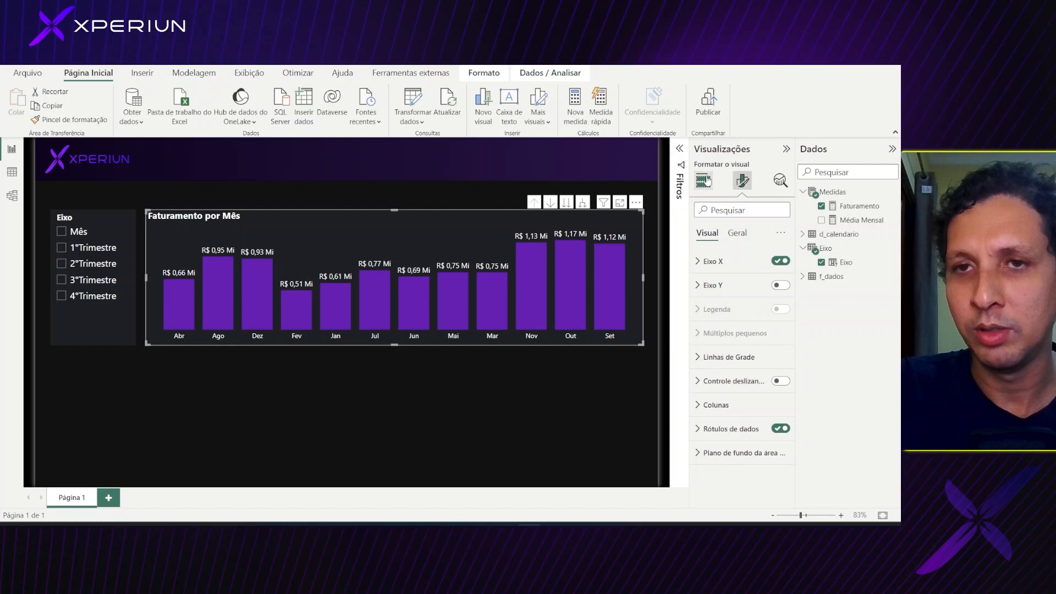
pyautogui.click(698, 405)
pyautogui.scroll(-3, 699, 420)
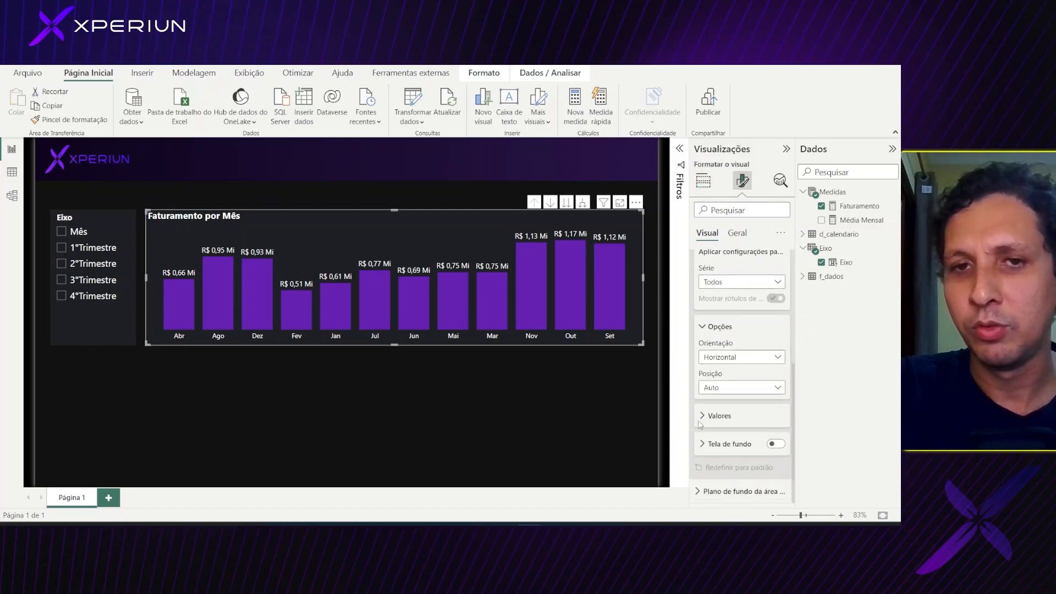
pyautogui.click(727, 416)
pyautogui.scroll(-2, 759, 396)
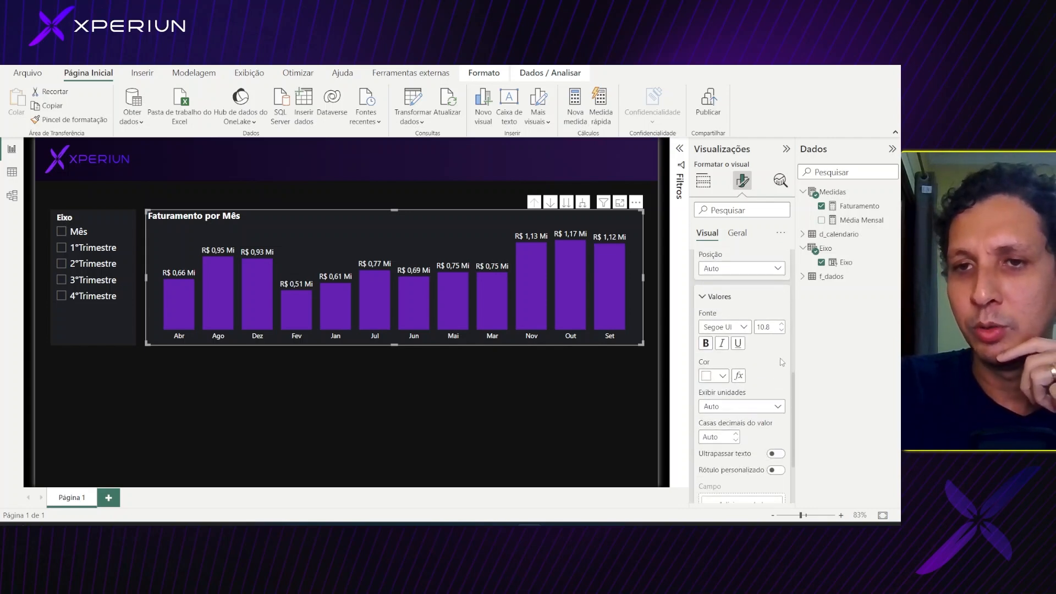
pyautogui.click(782, 330)
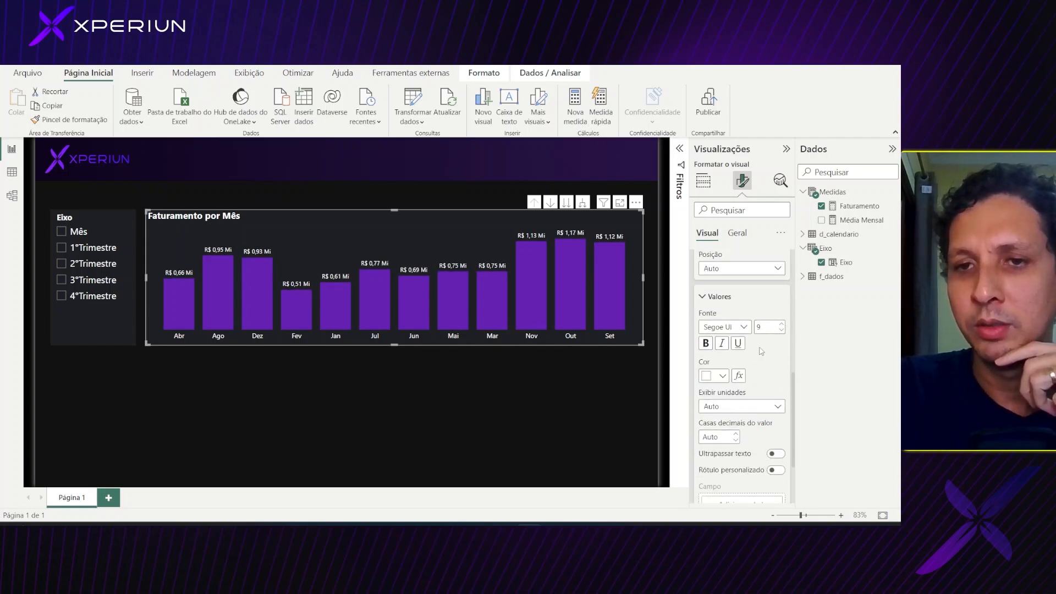
pyautogui.click(721, 406)
pyautogui.click(717, 435)
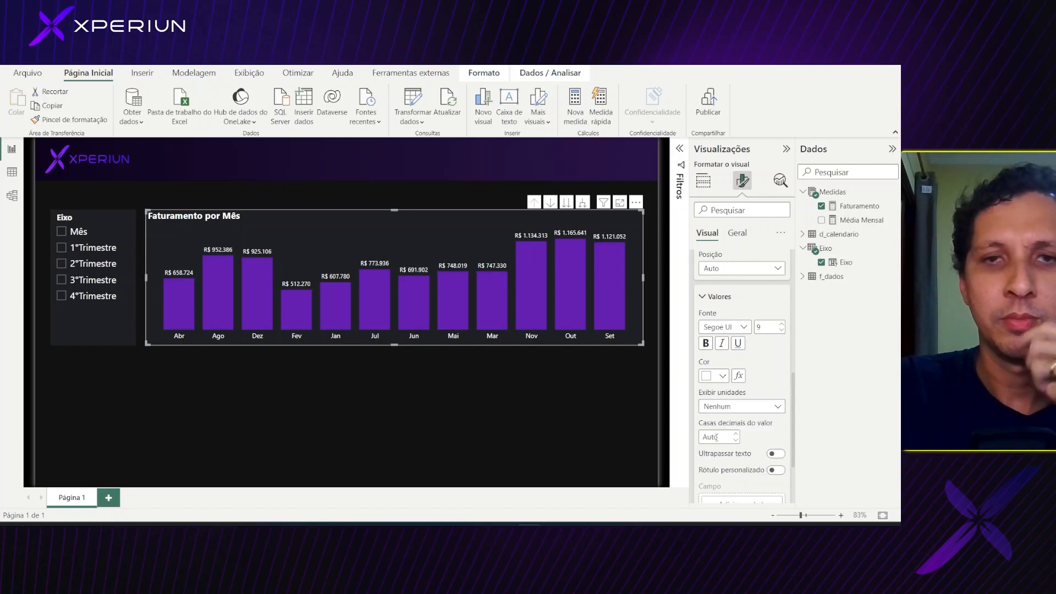
pyautogui.click(500, 384)
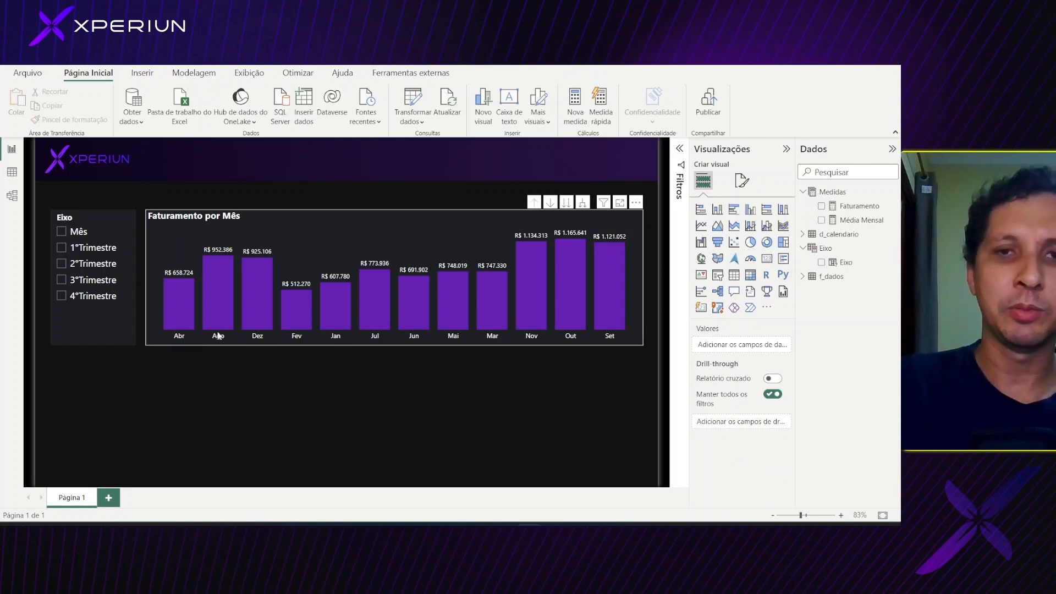
# - Sort the d_calendario column Nome do Mês by the Mês column and return to the report view
pyautogui.click(11, 172)
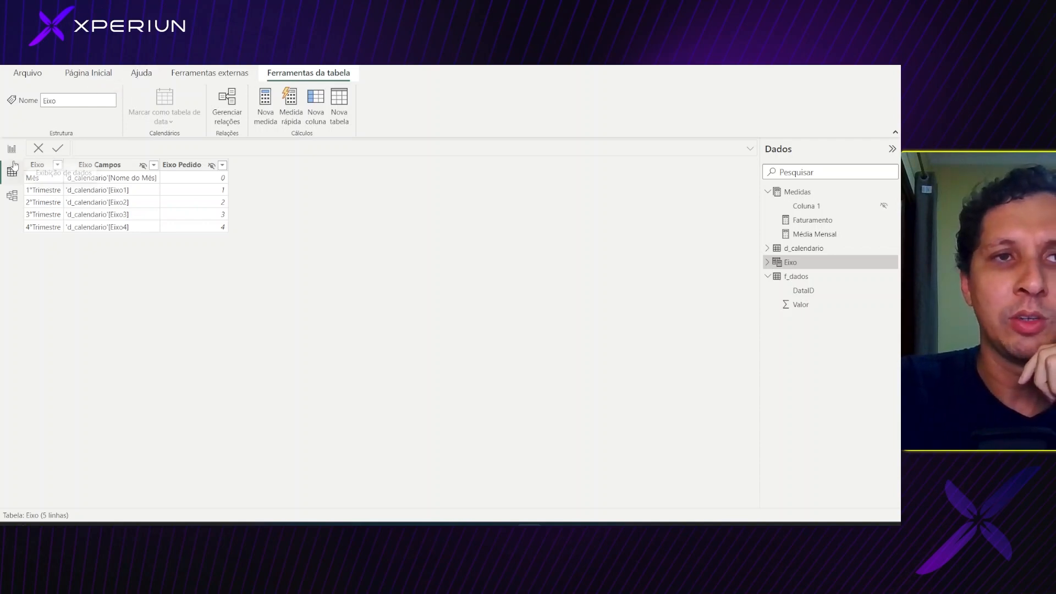
pyautogui.click(794, 278)
pyautogui.click(802, 249)
pyautogui.click(193, 166)
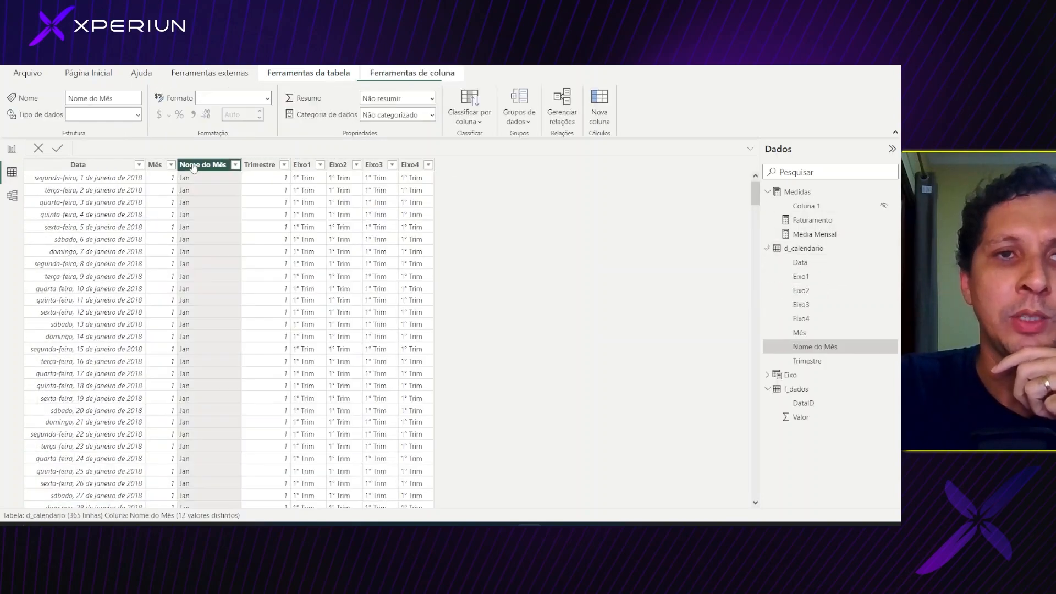
pyautogui.click(481, 125)
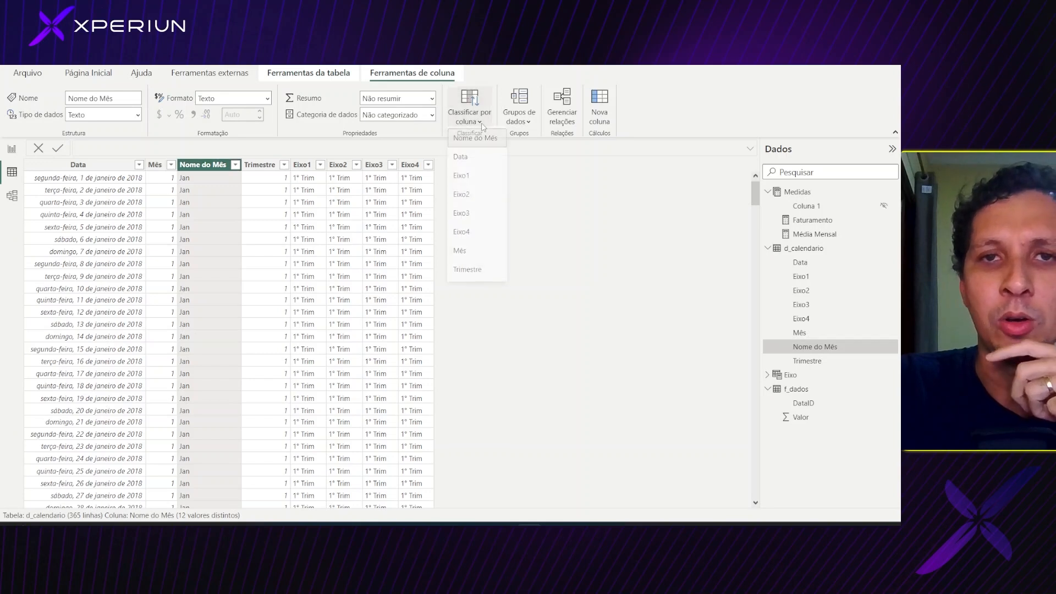
pyautogui.click(461, 250)
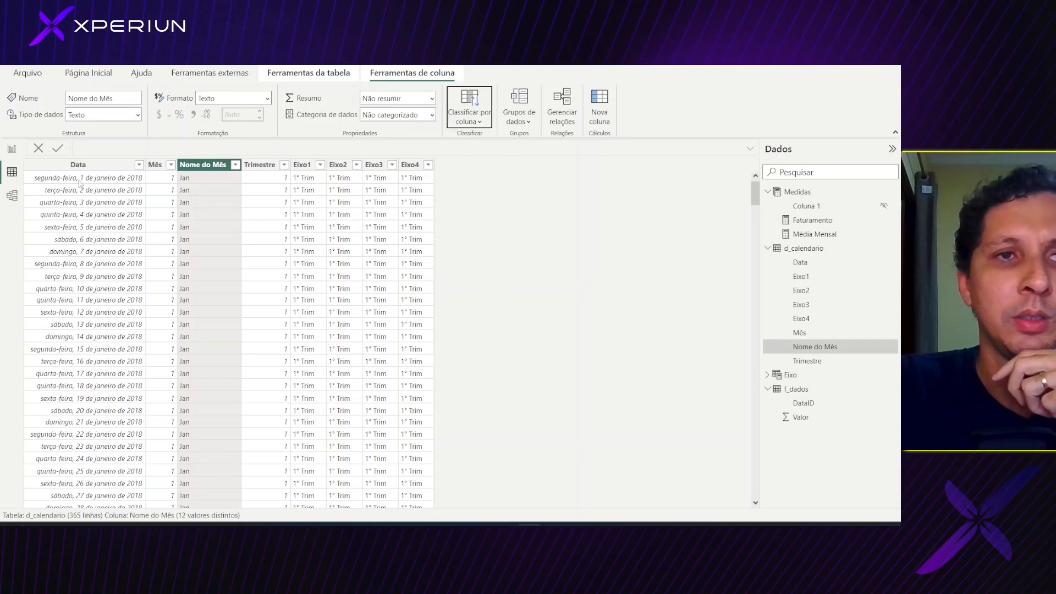
pyautogui.click(11, 149)
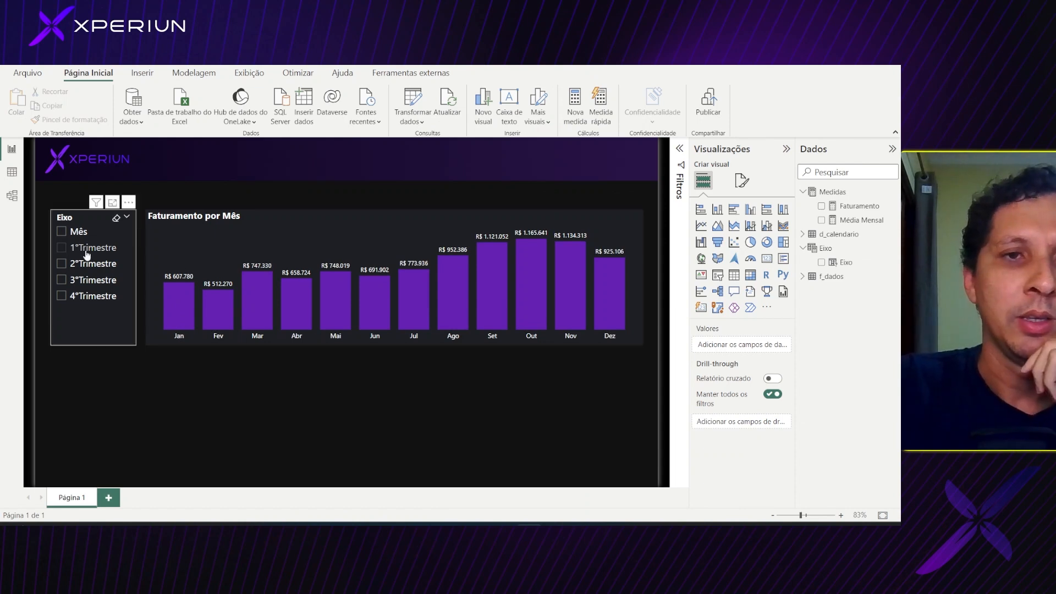
# - Test the chart's axis by choosing Mês, 1°Trimestre and 2°Trimestre in turn in the Eixo slicer, and examine the order of the columns
pyautogui.click(69, 238)
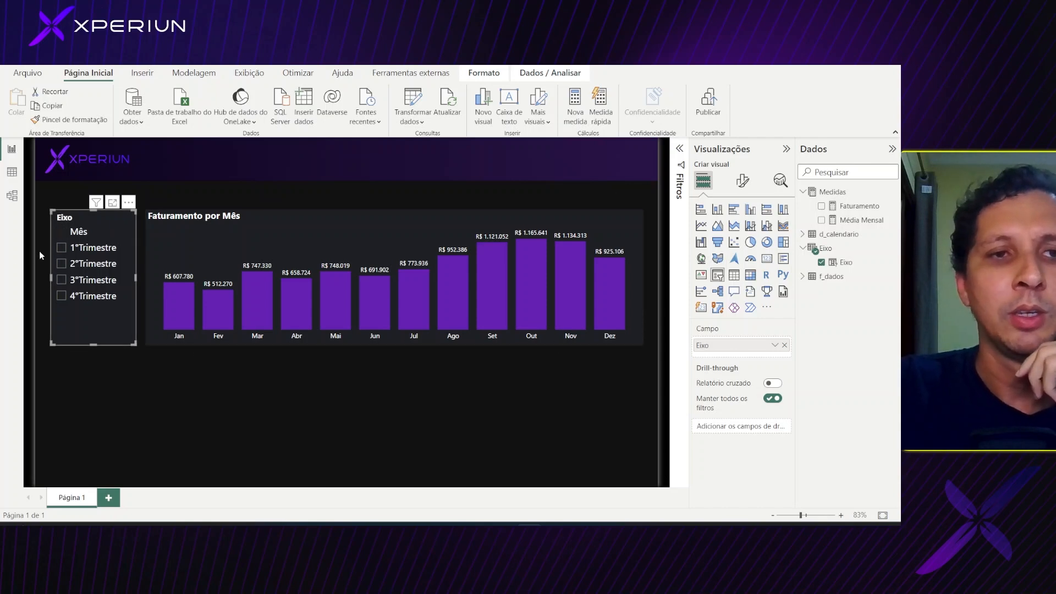
pyautogui.click(60, 251)
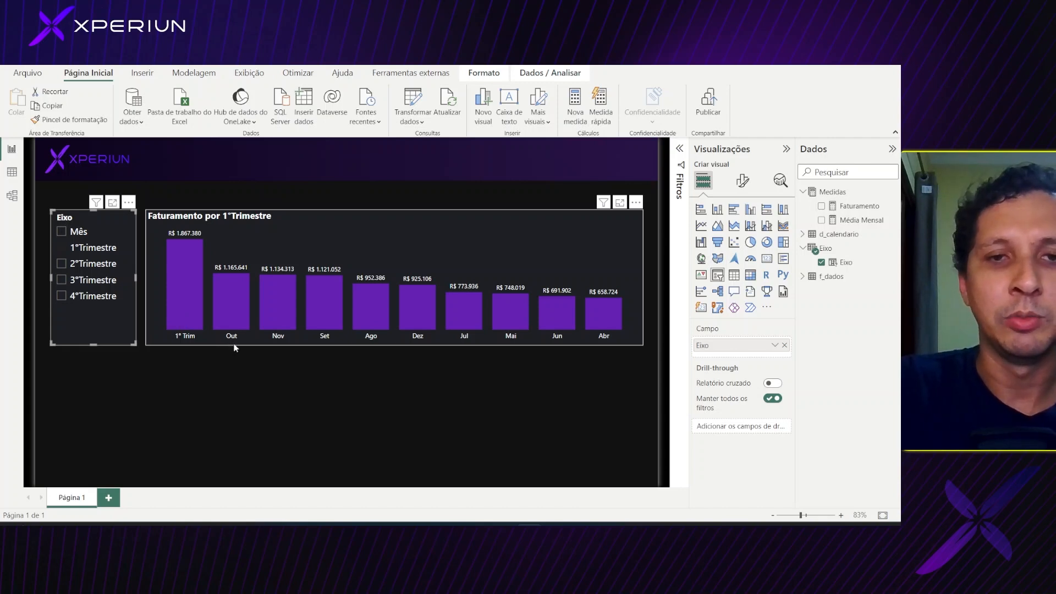
pyautogui.click(62, 265)
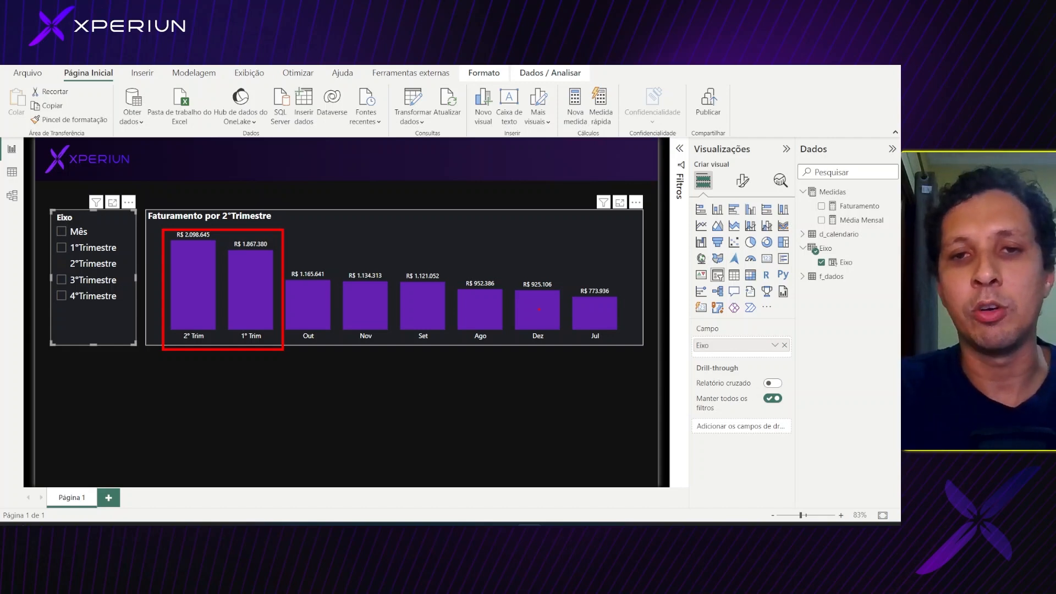
pyautogui.moveTo(308, 349); pyautogui.dragTo(538, 350)
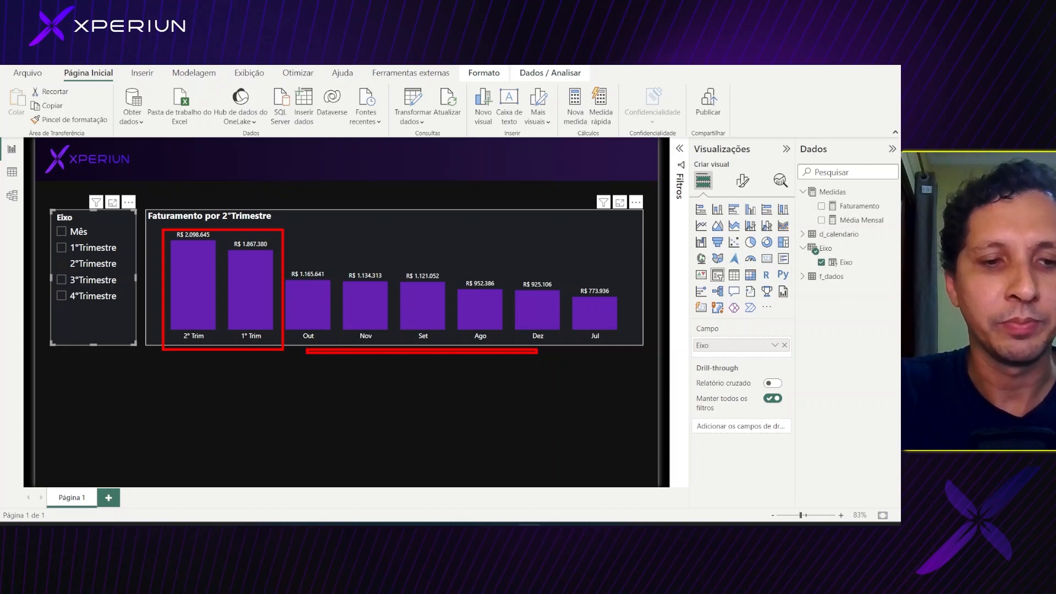
pyautogui.press('Escape')
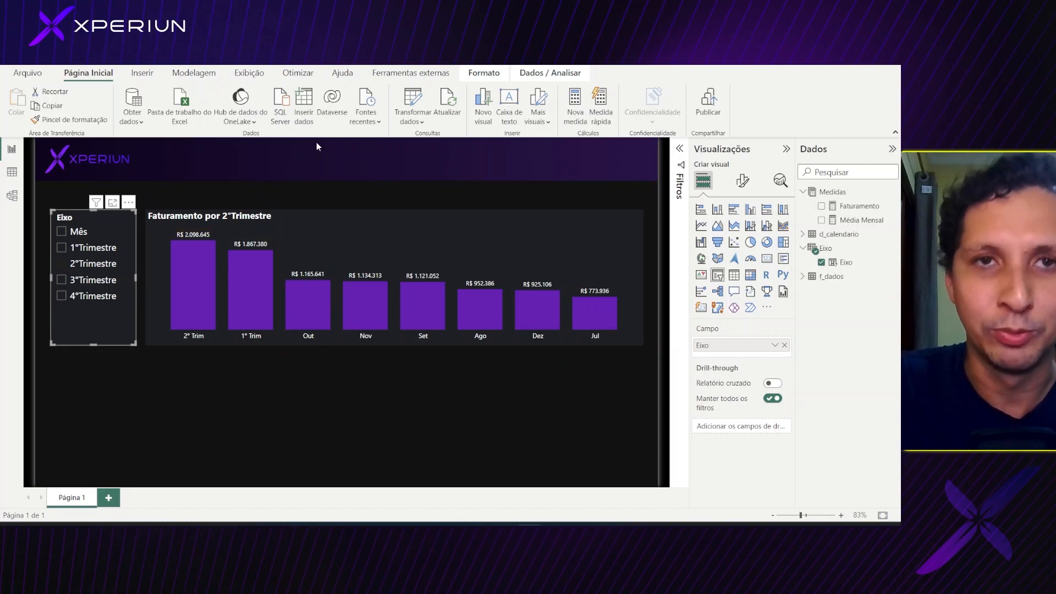
# - Open the d_calendario query in the Power Query Editor and start a conditional column named Ordem1
pyautogui.click(416, 106)
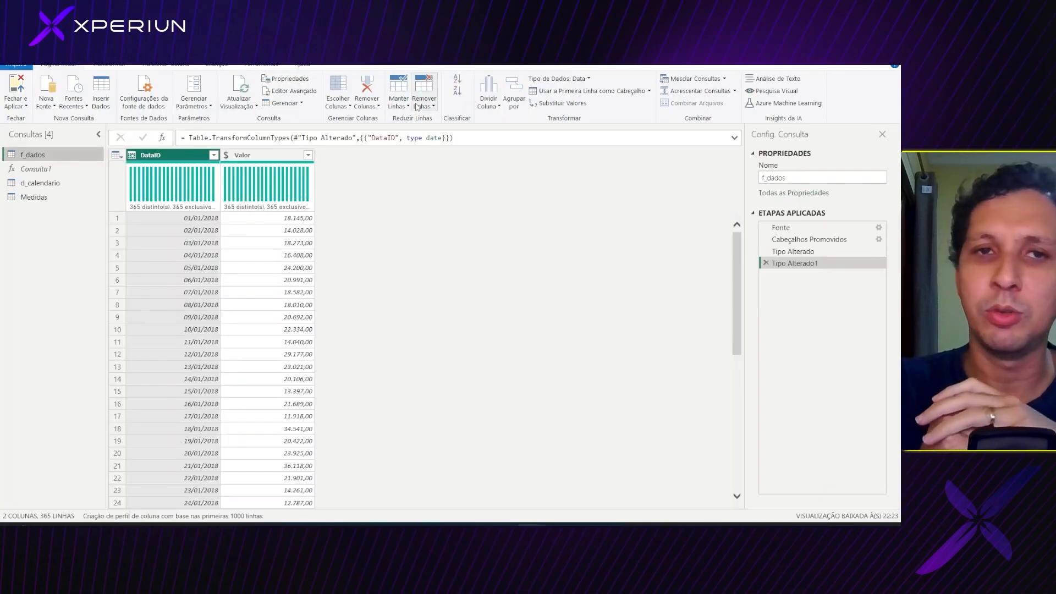
pyautogui.click(67, 182)
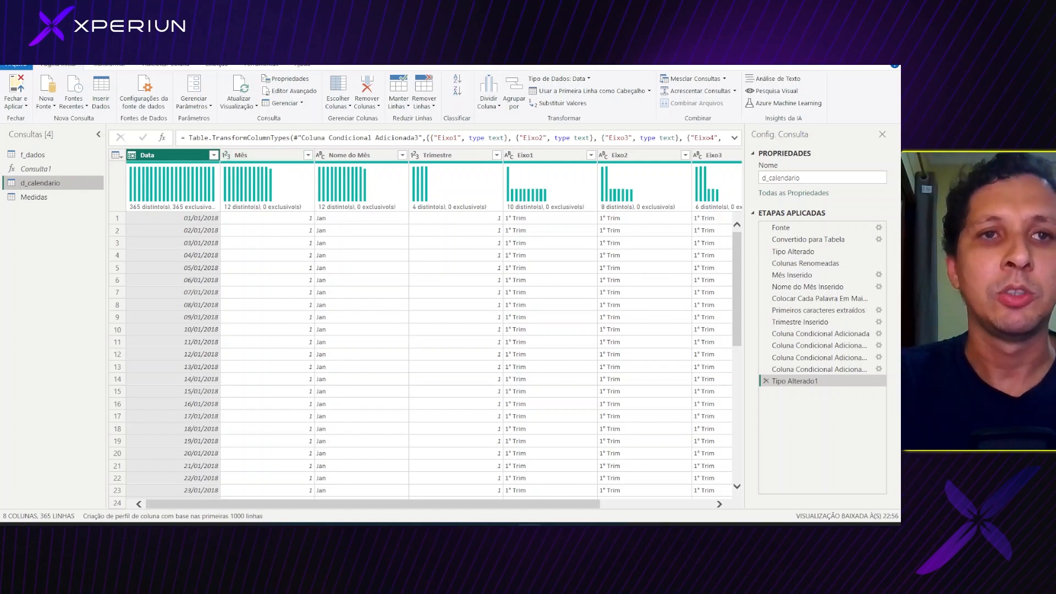
pyautogui.click(171, 65)
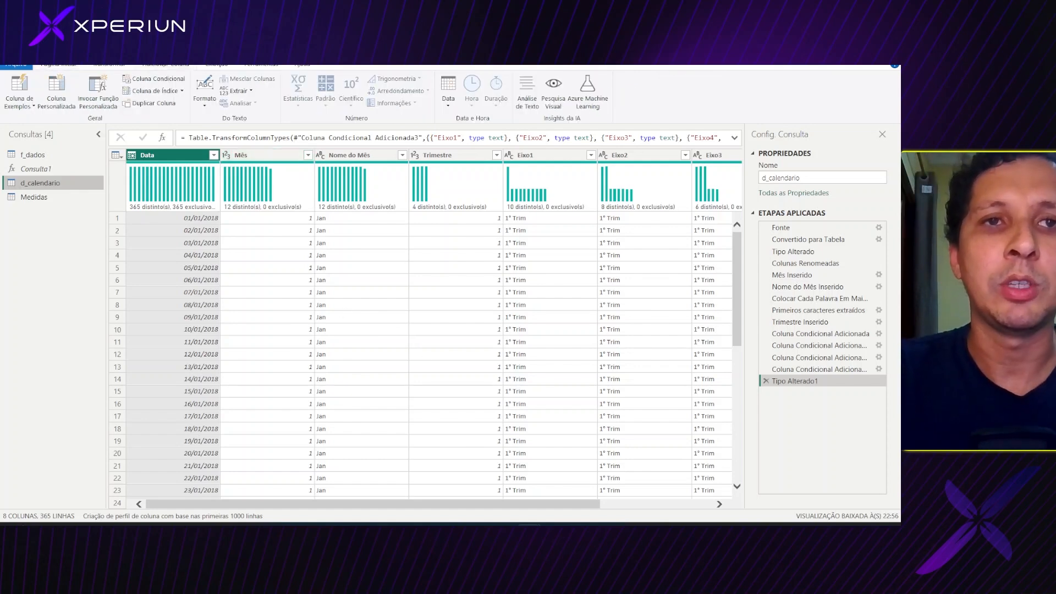
pyautogui.click(155, 85)
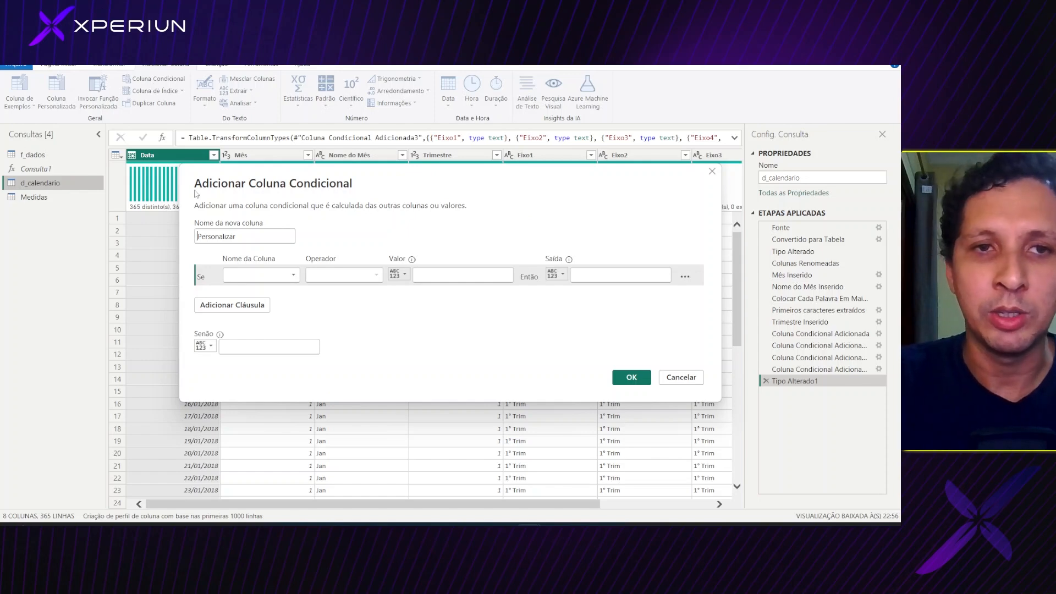
pyautogui.doubleClick(240, 240)
pyautogui.write('Ordem2')
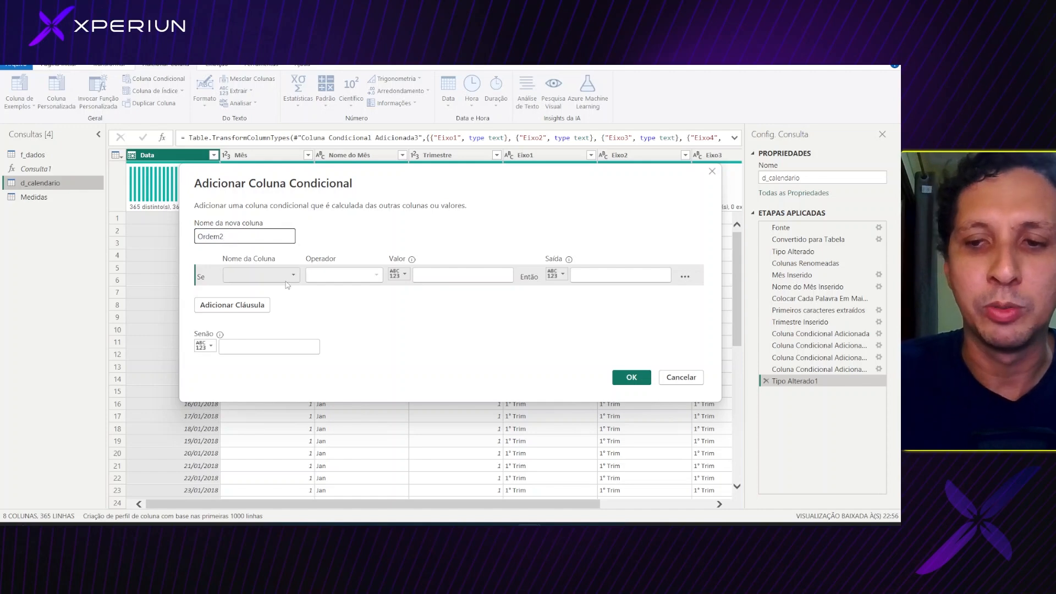
pyautogui.press('BackSpace')
pyautogui.write('1')
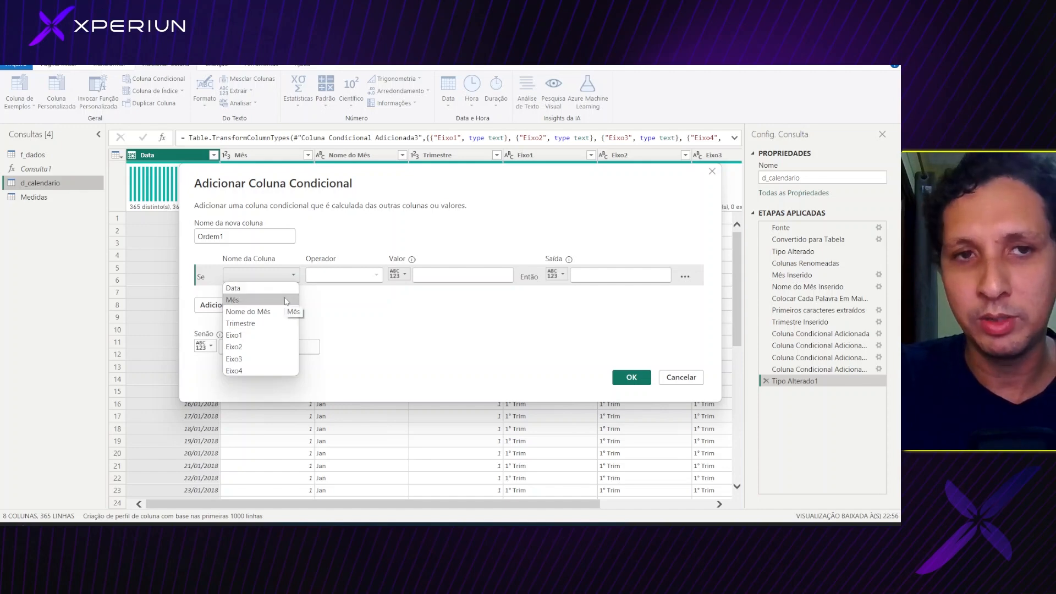
# - Define Ordem1 to return 1 when Trimestre equals 1 and otherwise the Mês column, and create the column
pyautogui.click(263, 323)
pyautogui.click(440, 273)
pyautogui.write('1')
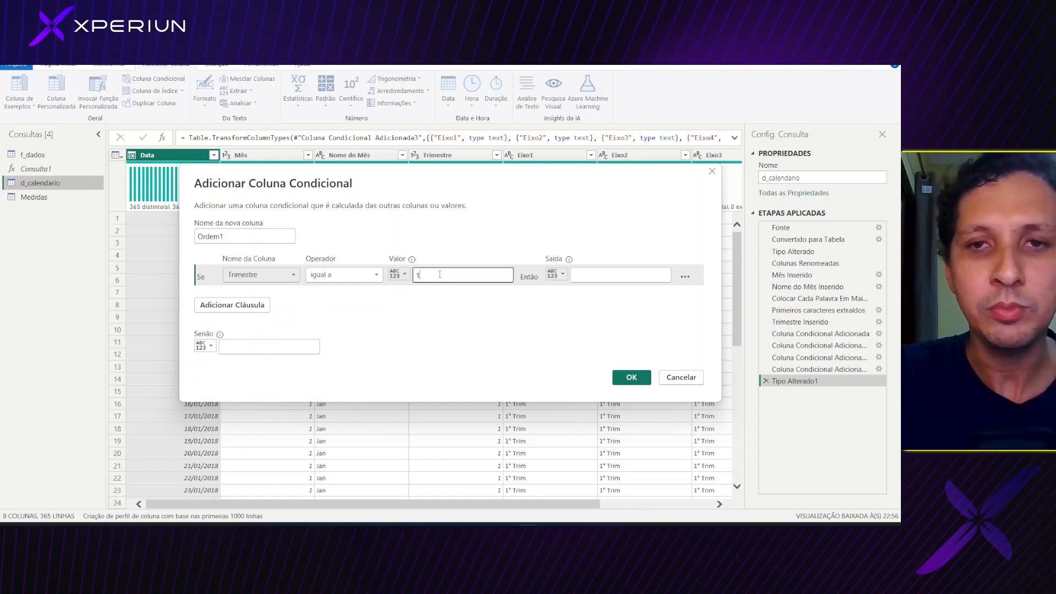
pyautogui.click(580, 279)
pyautogui.write('1')
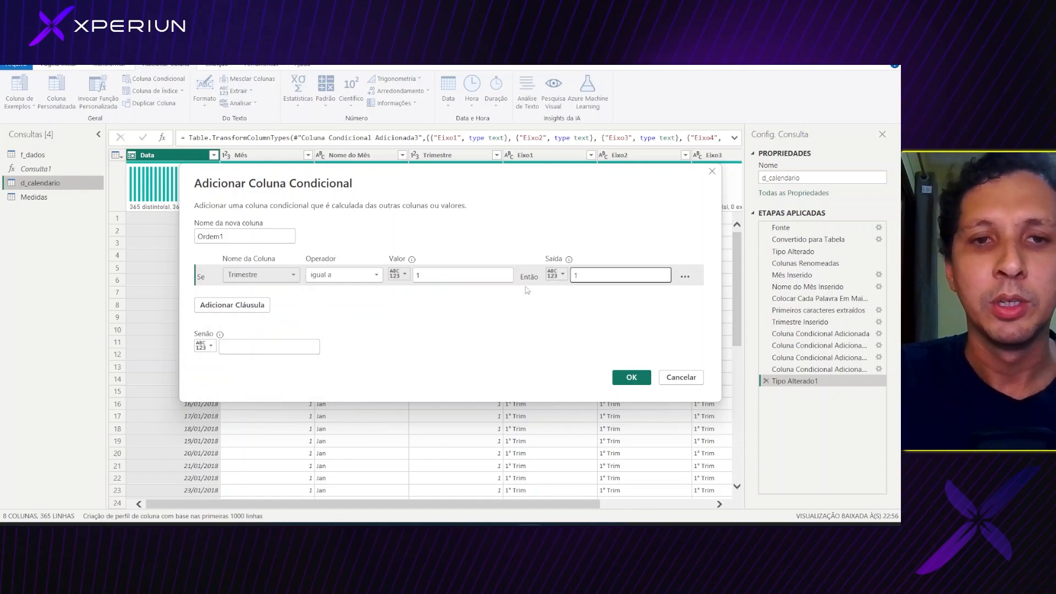
pyautogui.click(205, 345)
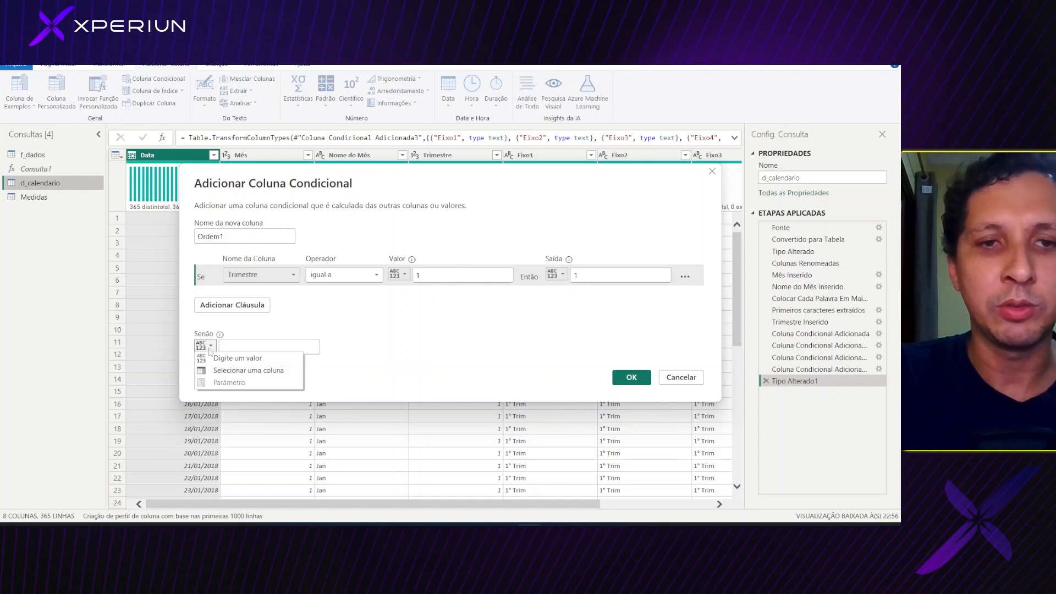
pyautogui.click(253, 375)
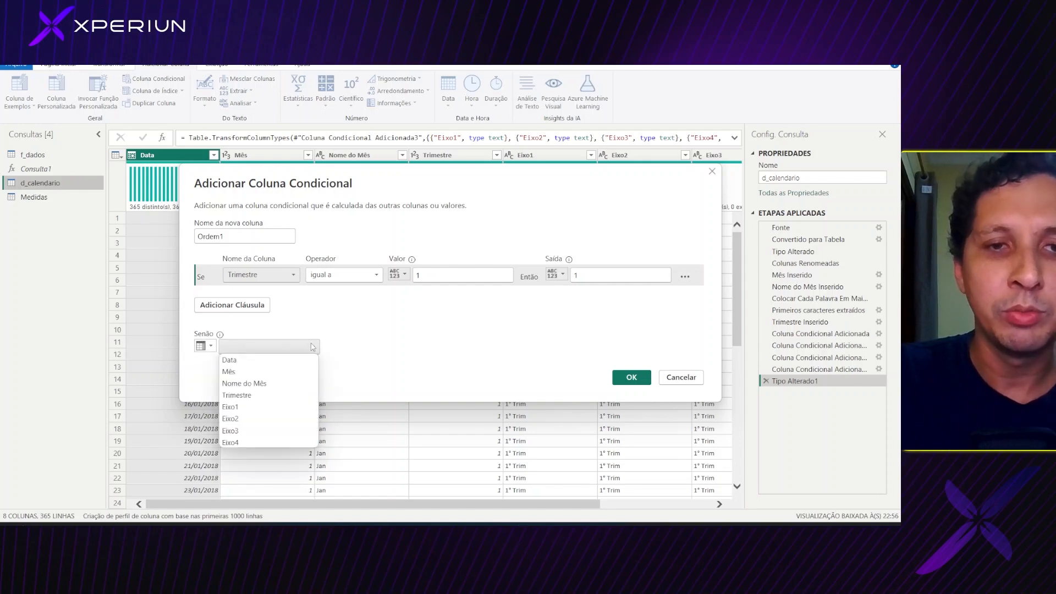
pyautogui.click(250, 372)
pyautogui.click(632, 378)
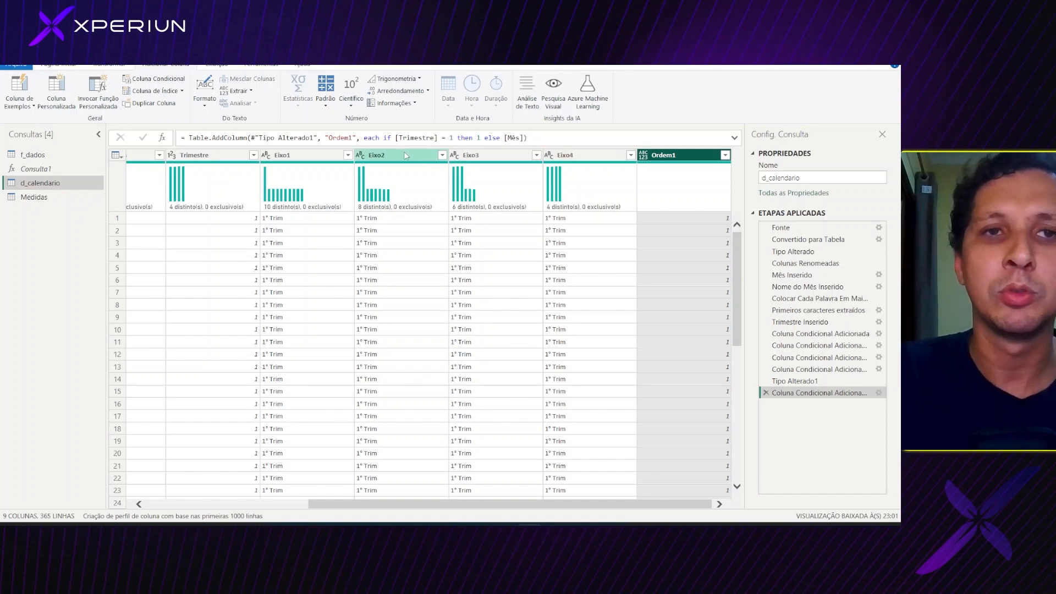
# - Start a conditional column named Ordem2 in d_calendario that returns 1 when Trimestre equals 1
pyautogui.click(166, 82)
pyautogui.doubleClick(242, 240)
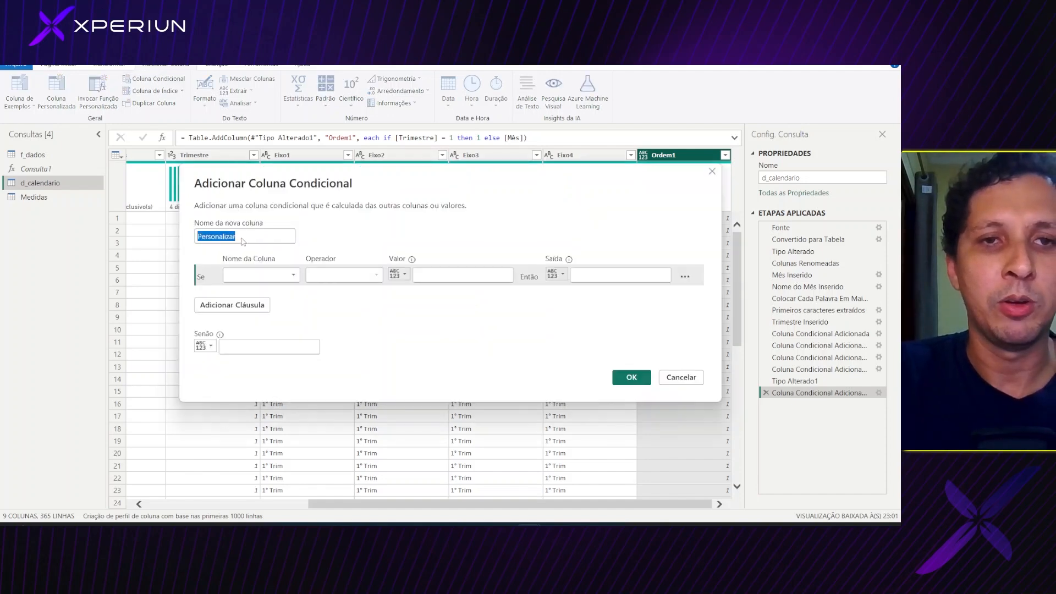
pyautogui.write('Orde')
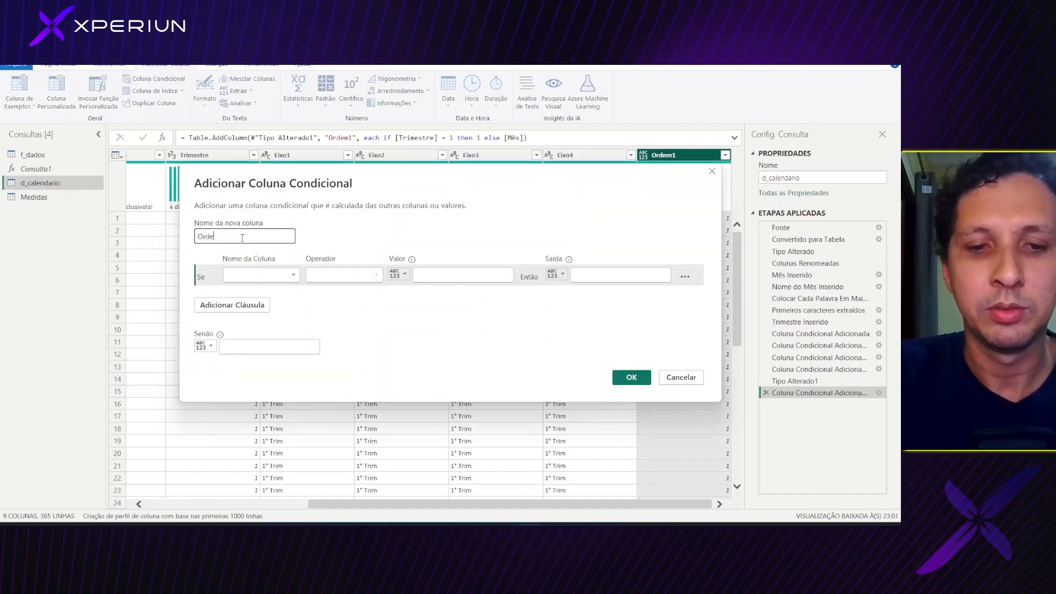
pyautogui.click(268, 277)
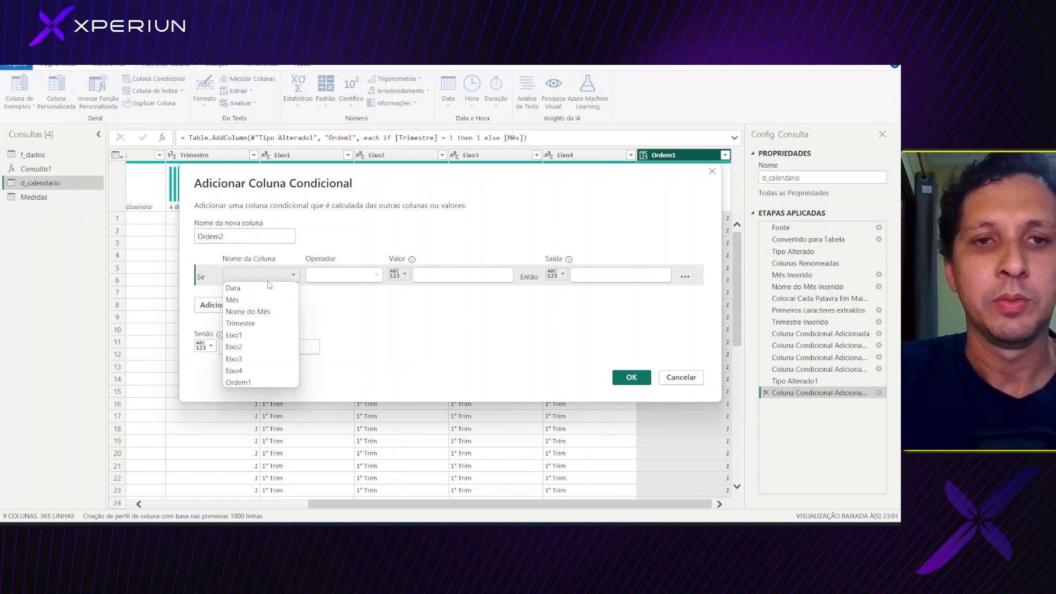
pyautogui.click(262, 324)
pyautogui.click(459, 278)
pyautogui.write('1')
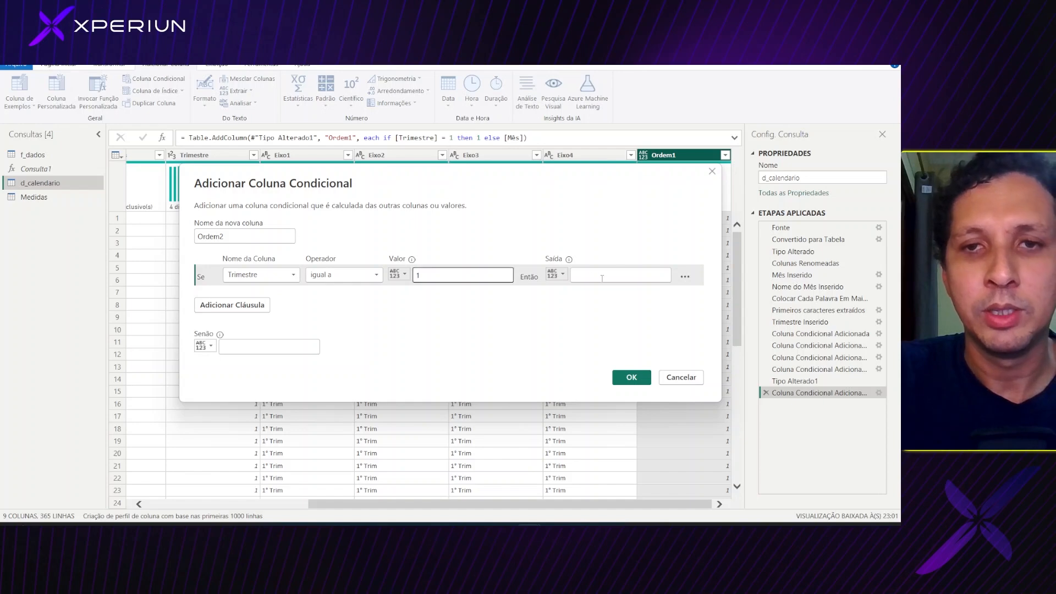
pyautogui.click(602, 278)
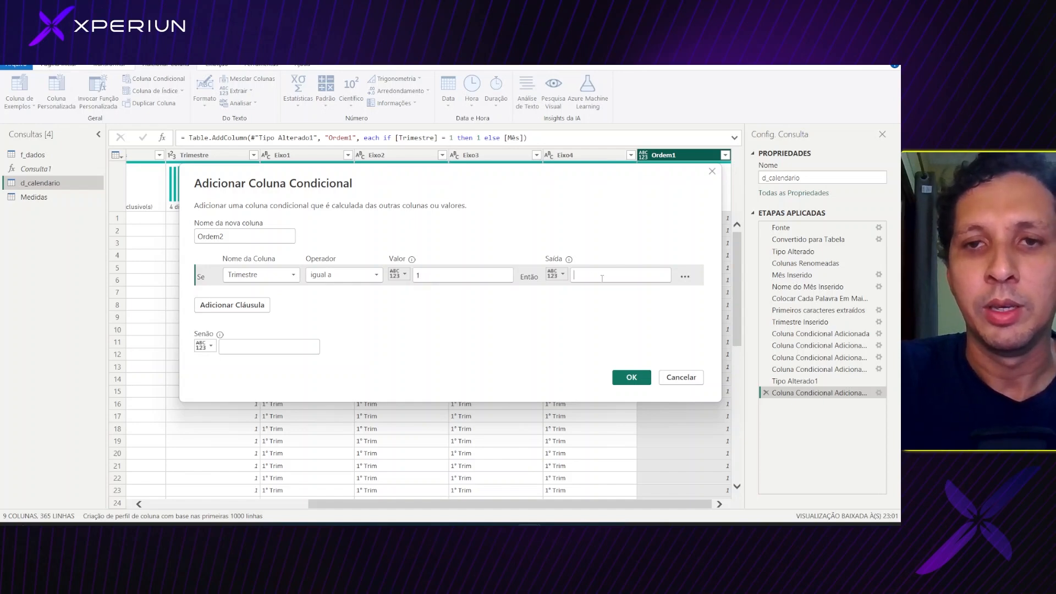
pyautogui.write('1')
# - Add a clause to Ordem2 that returns 2 when Trimestre equals 2
pyautogui.click(250, 305)
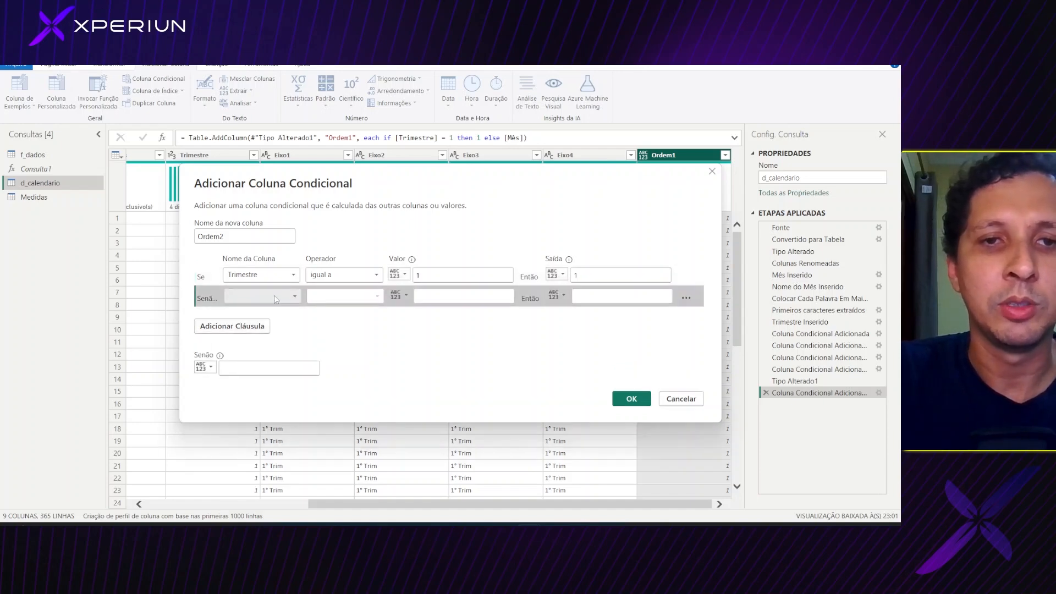
pyautogui.click(253, 297)
pyautogui.click(258, 345)
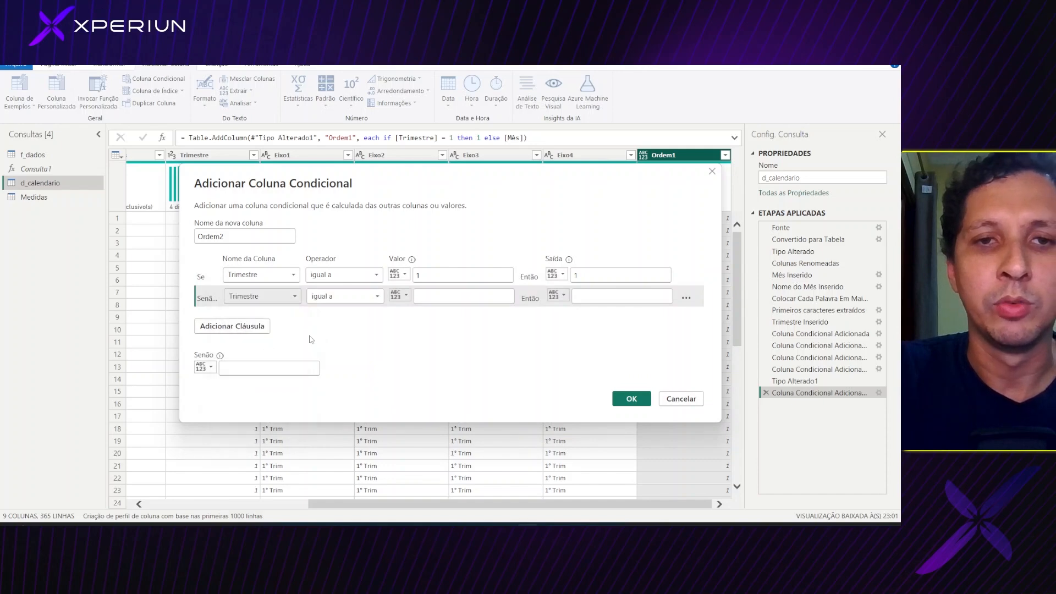
pyautogui.click(446, 300)
pyautogui.click(579, 296)
pyautogui.write('2')
# - Make Ordem2 return the Mês column in all other cases and create the column
pyautogui.click(201, 367)
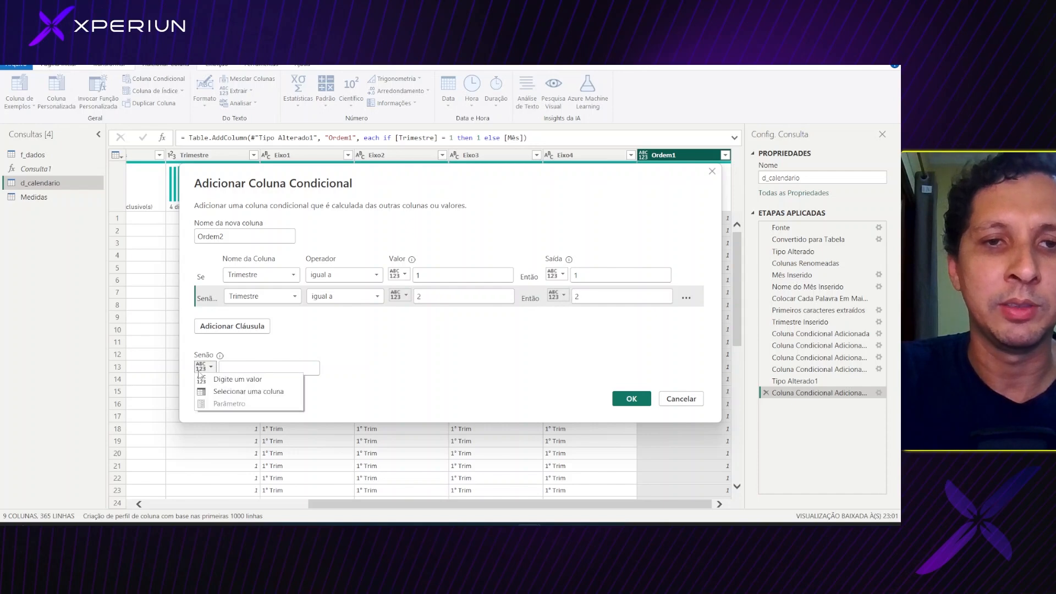
pyautogui.click(249, 391)
pyautogui.click(313, 369)
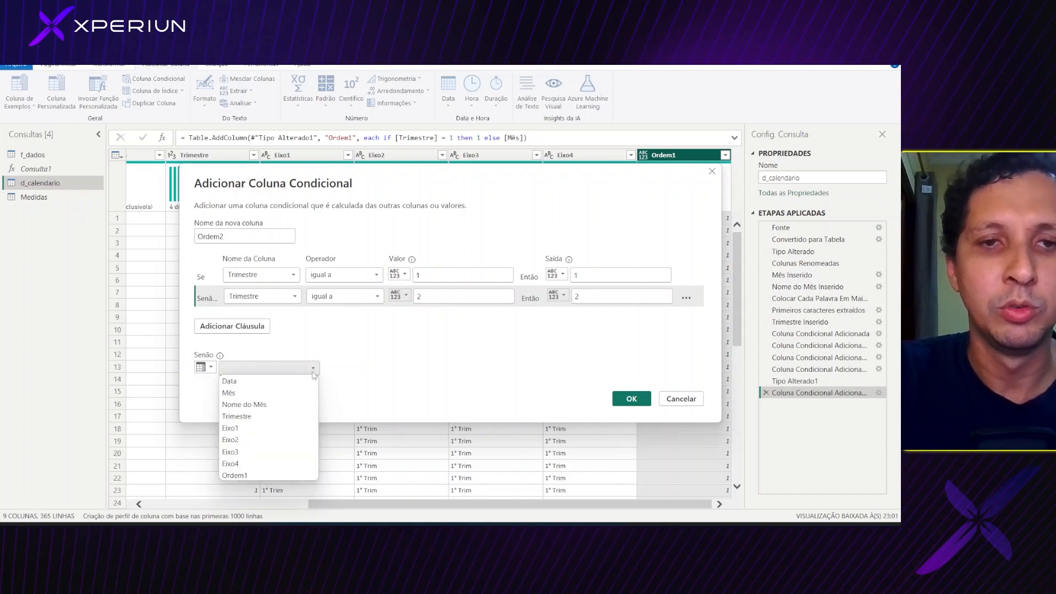
pyautogui.click(295, 392)
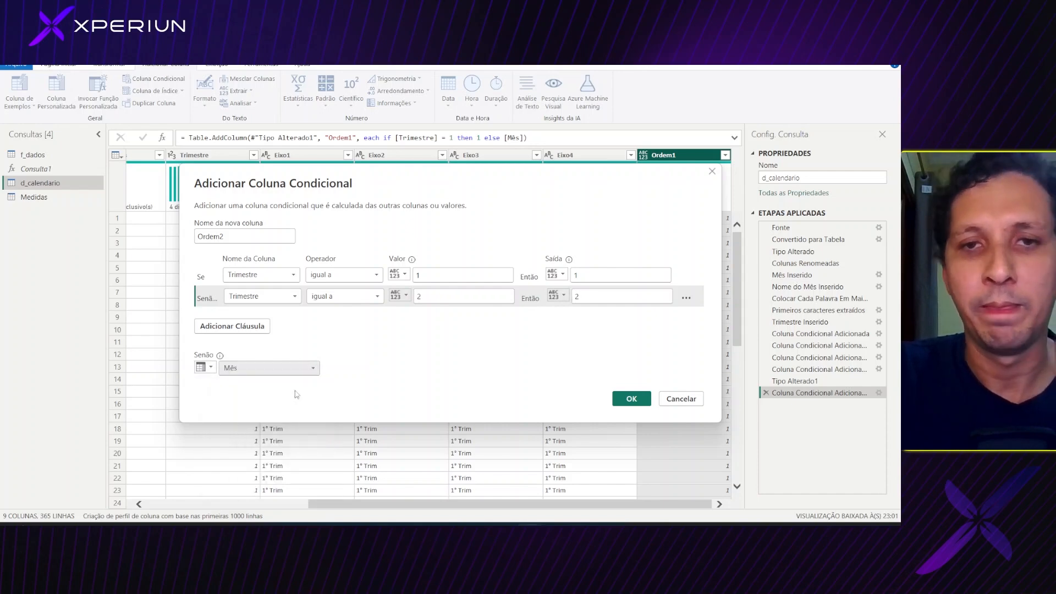
pyautogui.click(628, 395)
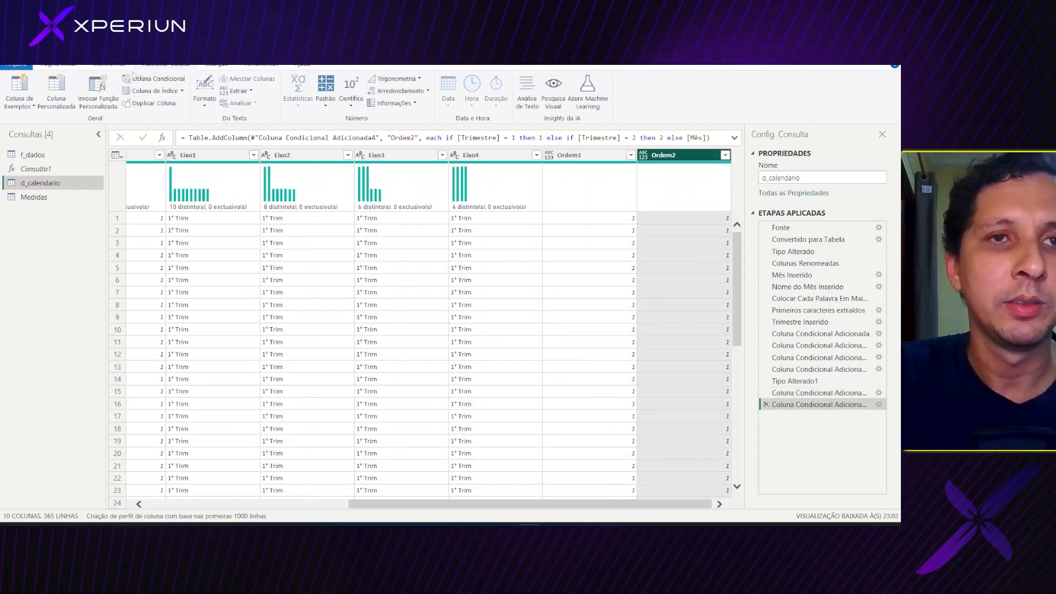
# - Start a conditional column named Ordem3 in d_calendario that returns 1 when Trimestre equals 1
pyautogui.click(148, 79)
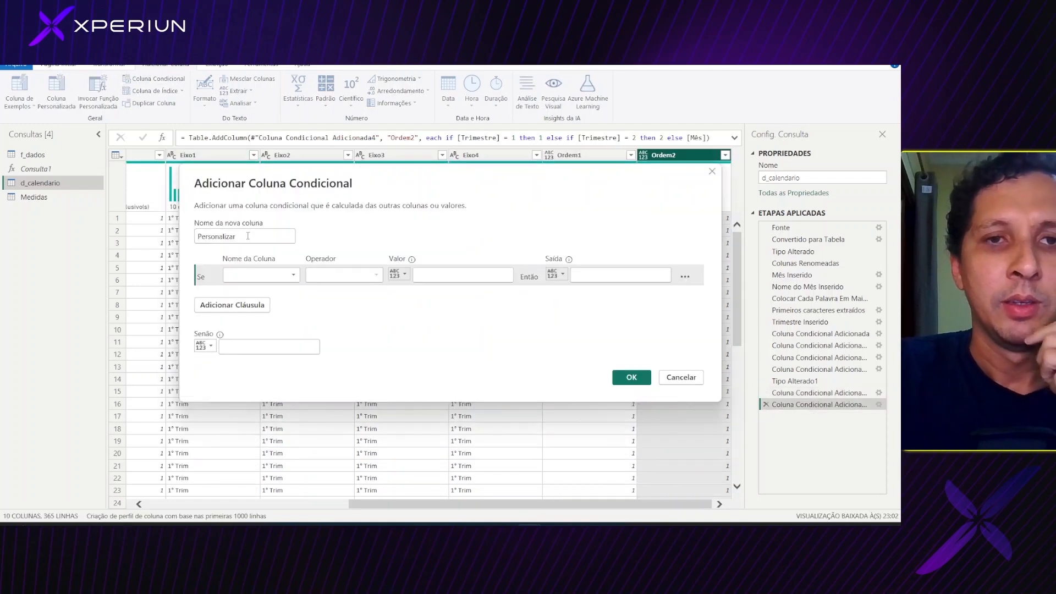
pyautogui.doubleClick(247, 236)
pyautogui.write('Ordem3')
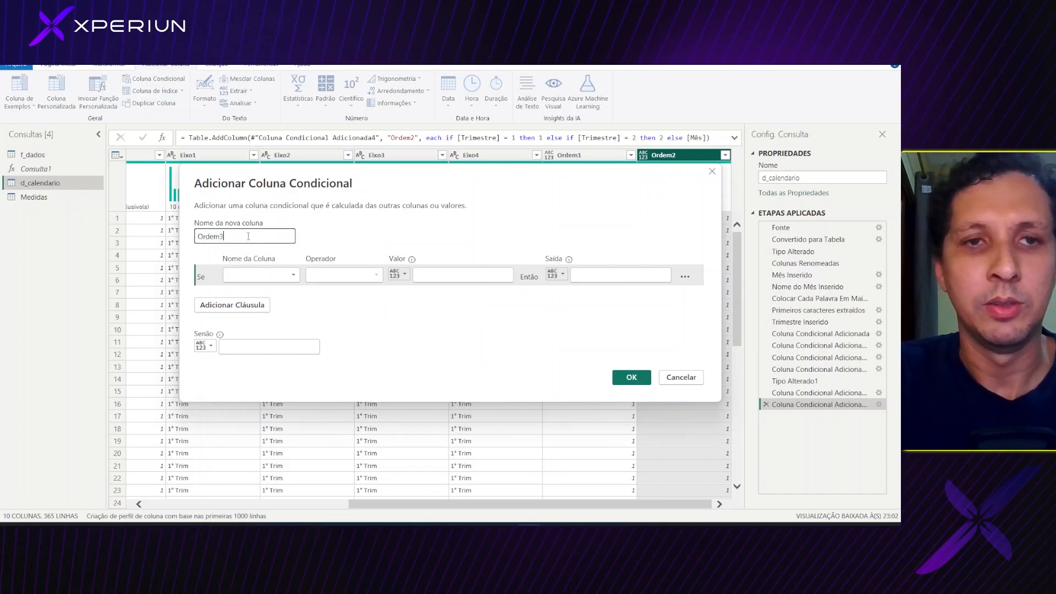
pyautogui.click(258, 275)
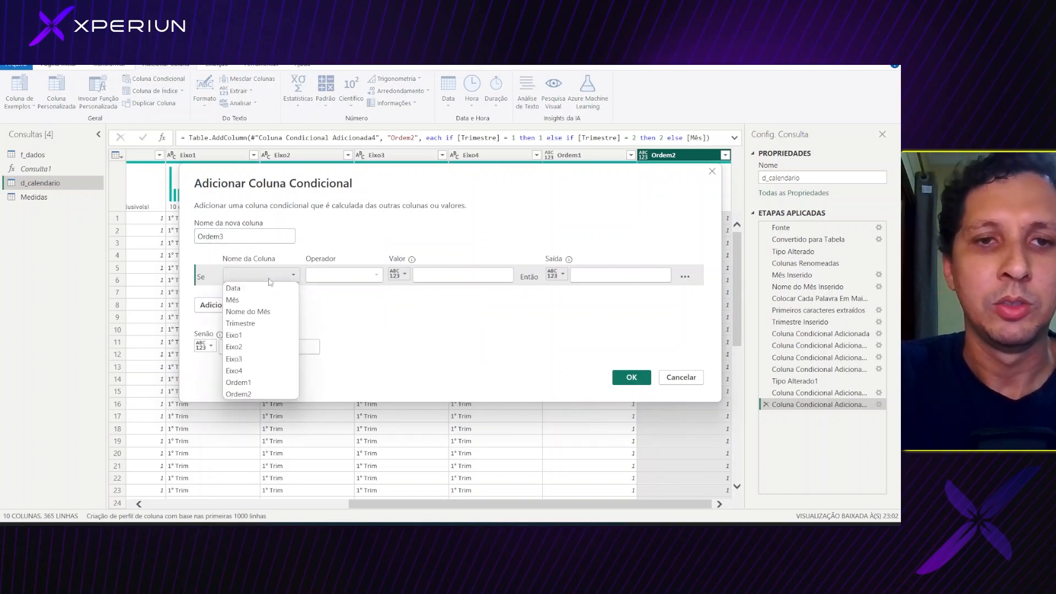
pyautogui.click(258, 323)
pyautogui.click(435, 275)
pyautogui.write('1')
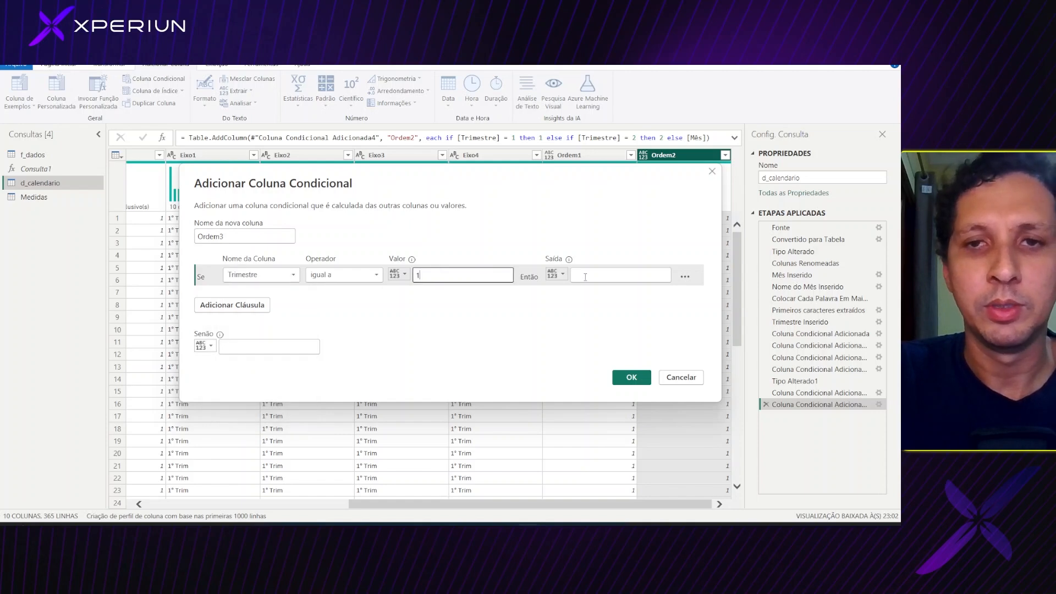
pyautogui.click(598, 277)
pyautogui.write('1')
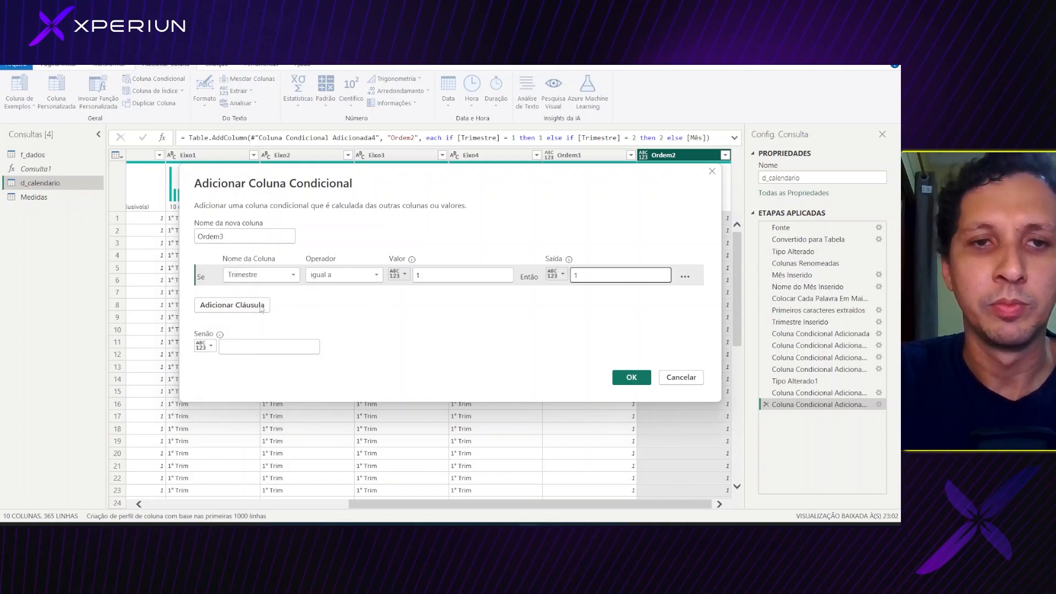
# - Add a clause to Ordem3 that returns 2 when Trimestre equals 2
pyautogui.click(256, 306)
pyautogui.click(258, 297)
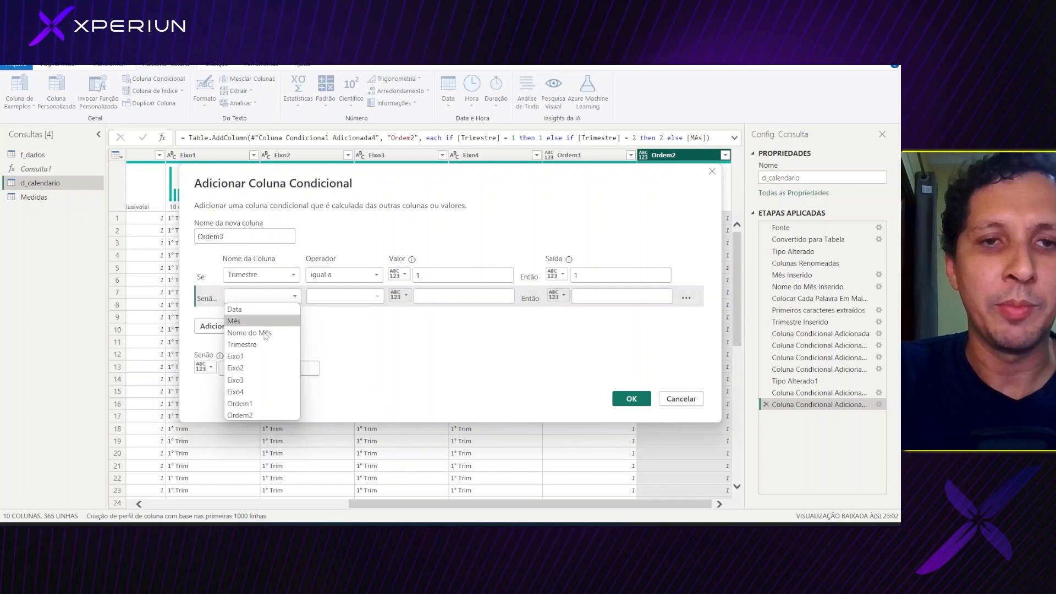
pyautogui.click(242, 345)
pyautogui.click(464, 295)
pyautogui.write('2')
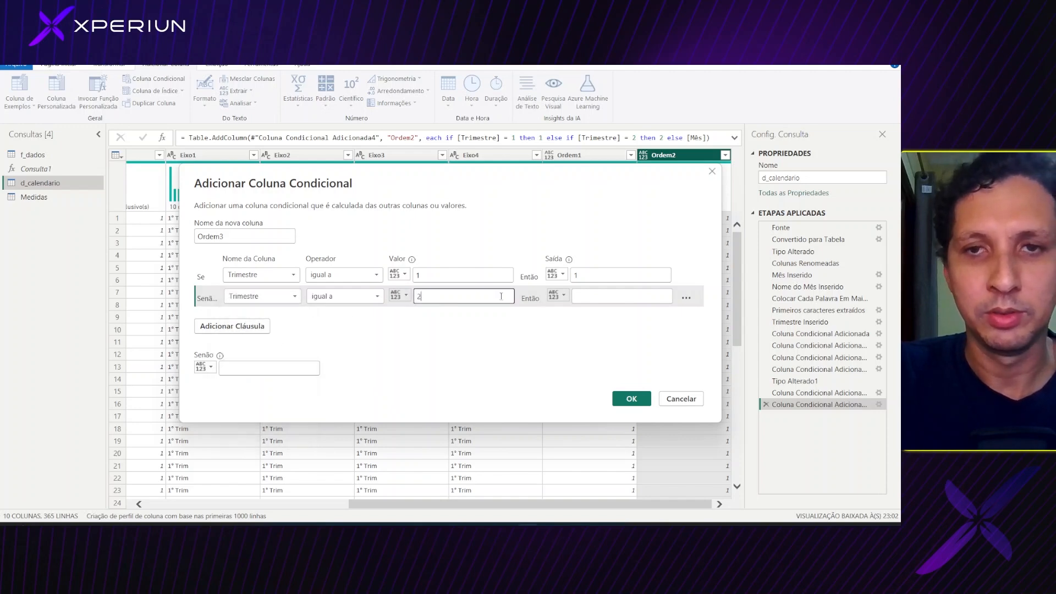
pyautogui.click(586, 296)
pyautogui.write('2')
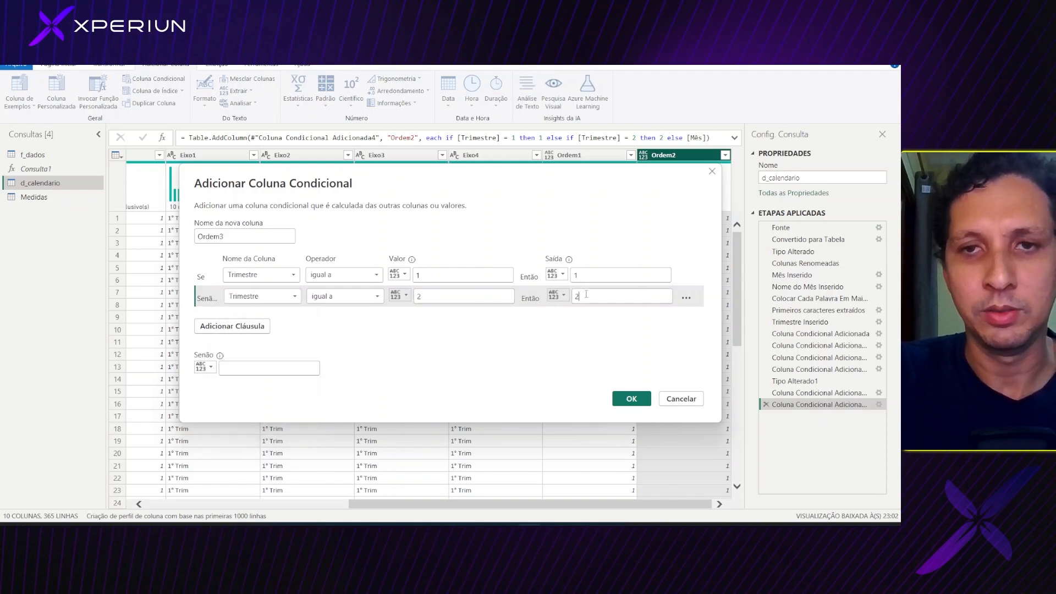
# - Add a third clause to Ordem3 that returns 3 when Trimestre equals 3
pyautogui.click(250, 329)
pyautogui.click(259, 317)
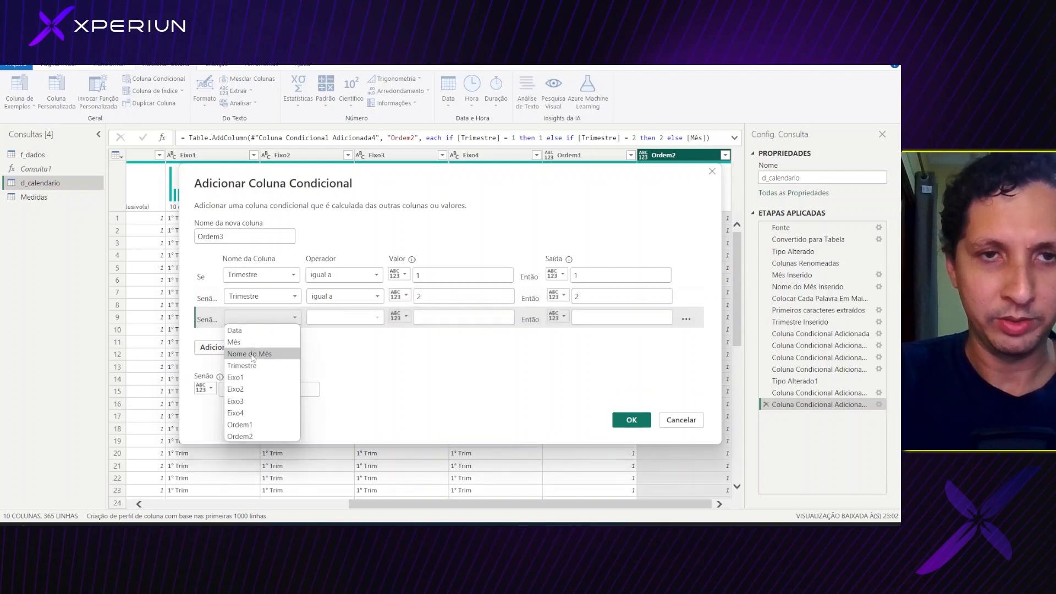
pyautogui.click(242, 365)
pyautogui.click(419, 319)
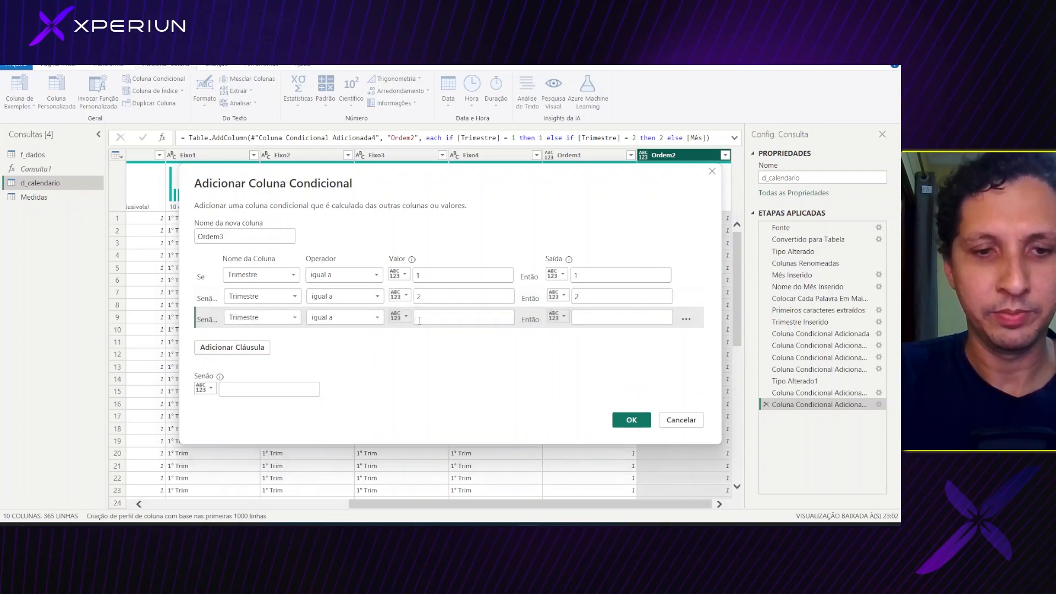
pyautogui.write('3')
pyautogui.click(590, 314)
pyautogui.write('3')
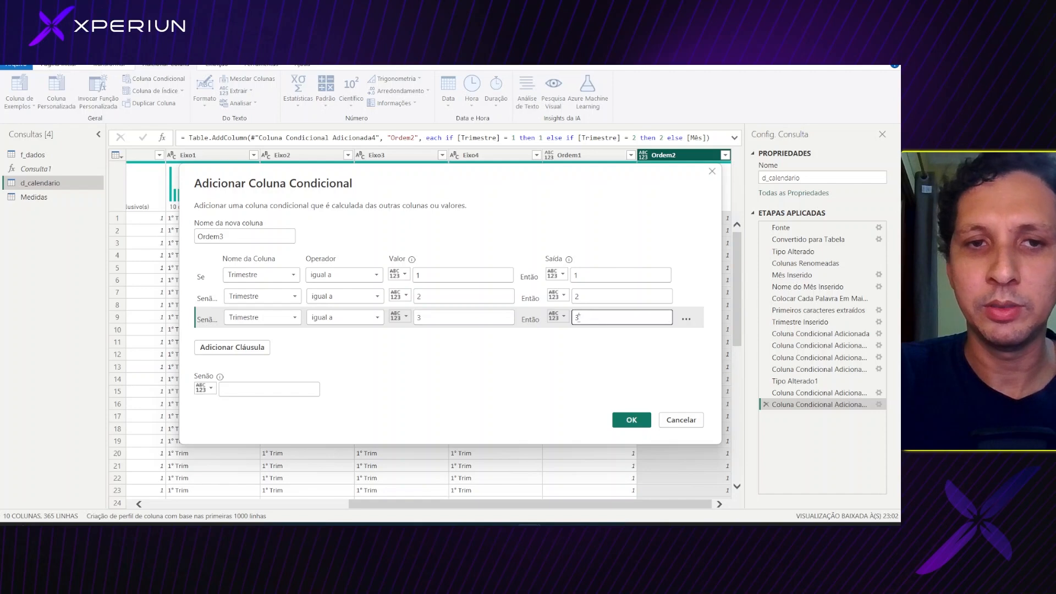
# - Make Ordem3 return the Mês column in all other cases and create the column
pyautogui.click(205, 388)
pyautogui.click(266, 412)
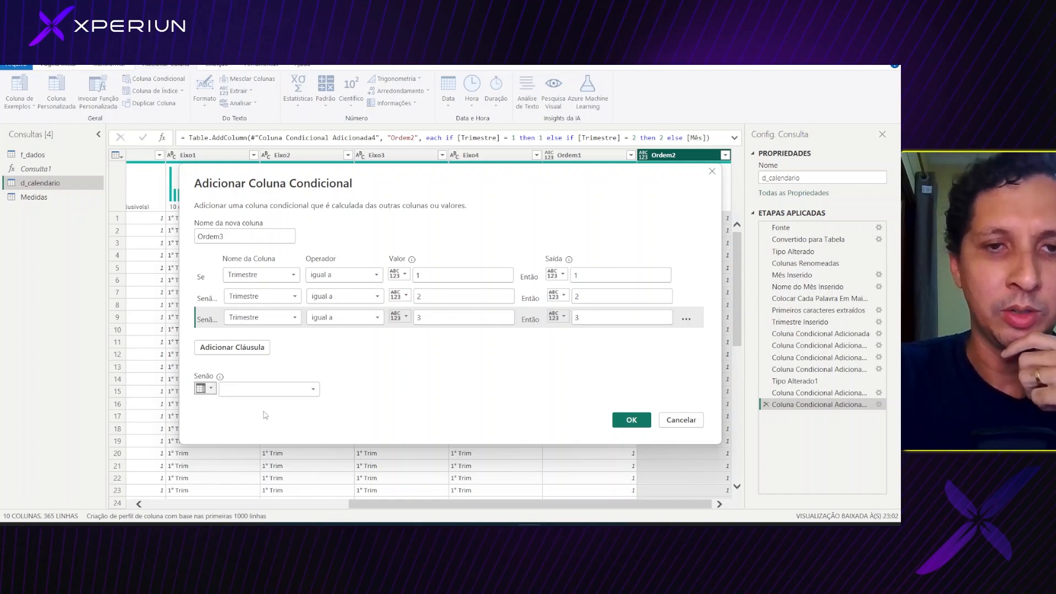
pyautogui.click(269, 389)
pyautogui.click(229, 414)
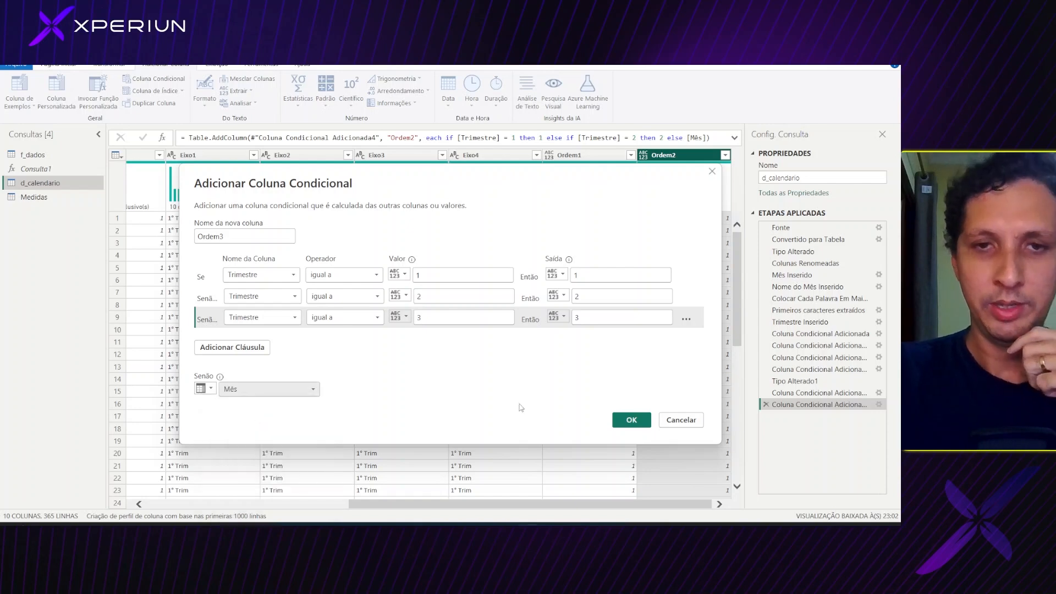
pyautogui.click(631, 419)
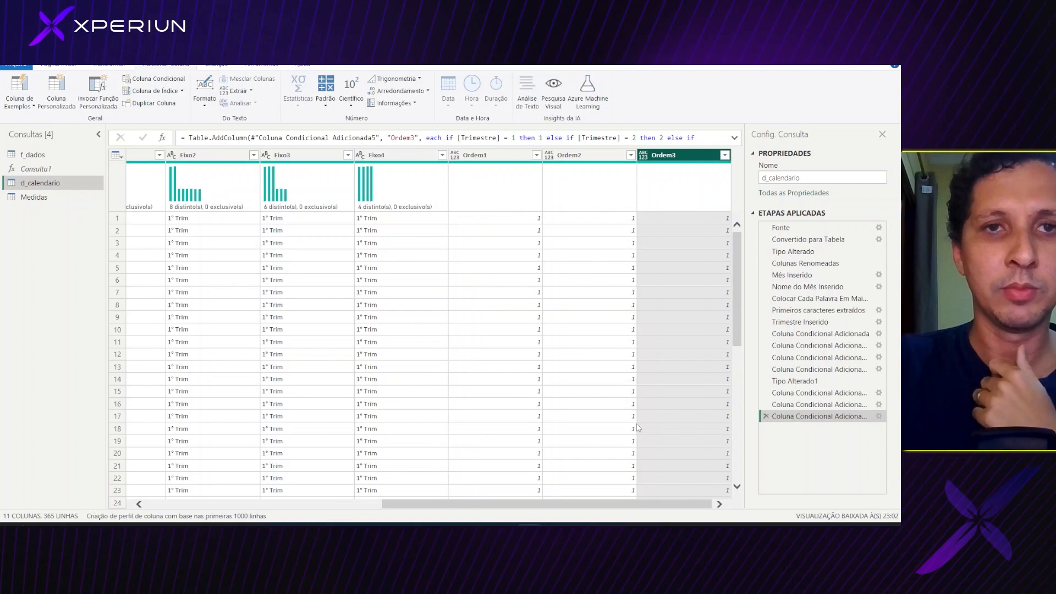
# - Change the data type of the Ordem1, Ordem2 and Ordem3 columns to whole number (Número Inteiro)
pyautogui.moveTo(445, 507); pyautogui.dragTo(290, 501)
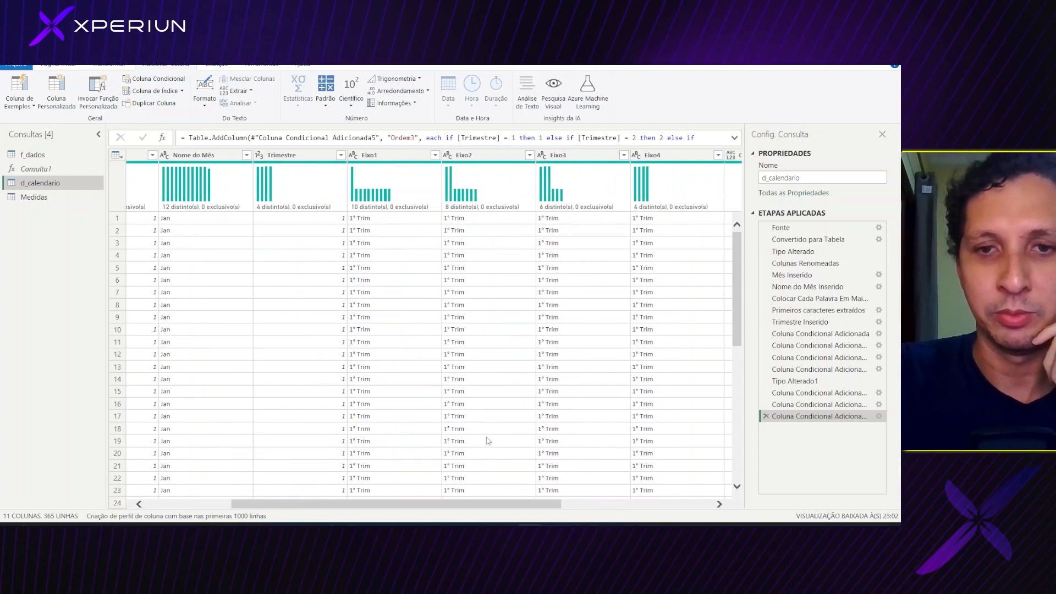
pyautogui.moveTo(486, 502); pyautogui.dragTo(638, 502)
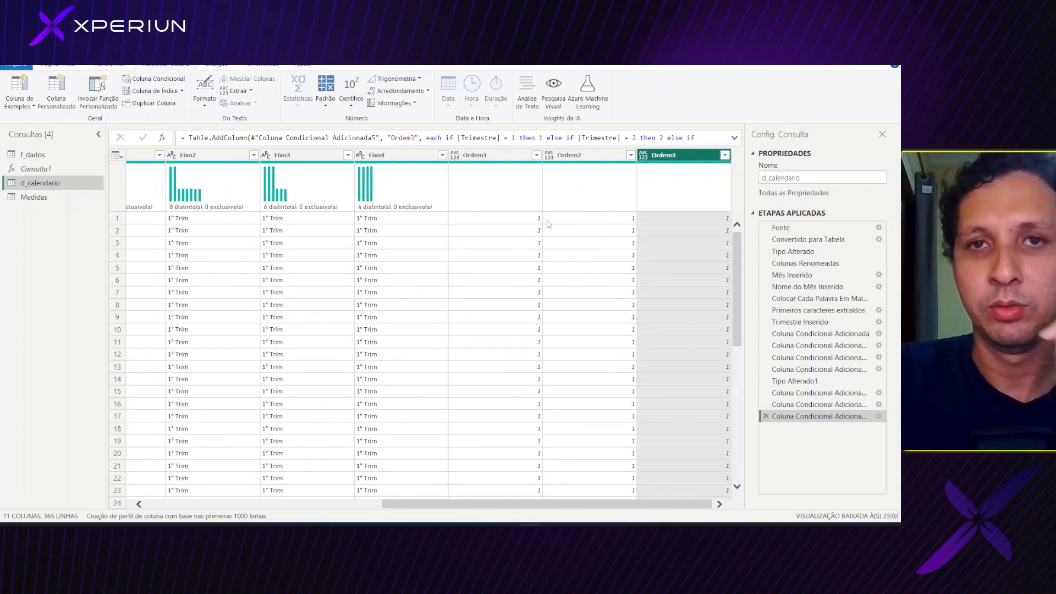
pyautogui.click(501, 161)
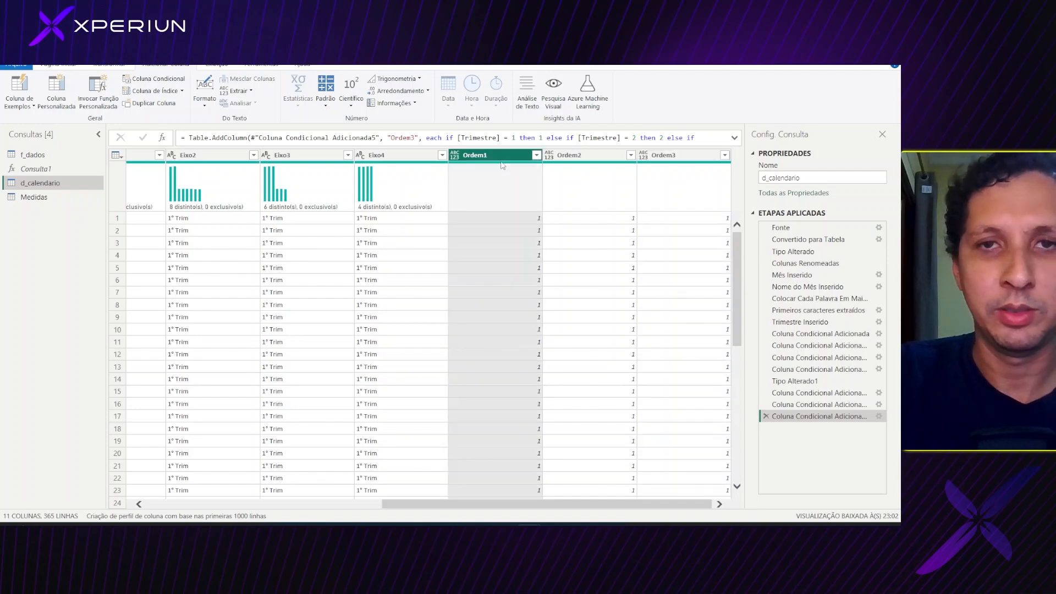
pyautogui.keyDown('shift'); pyautogui.click(661, 156); pyautogui.keyUp('shift')
pyautogui.click(517, 160)
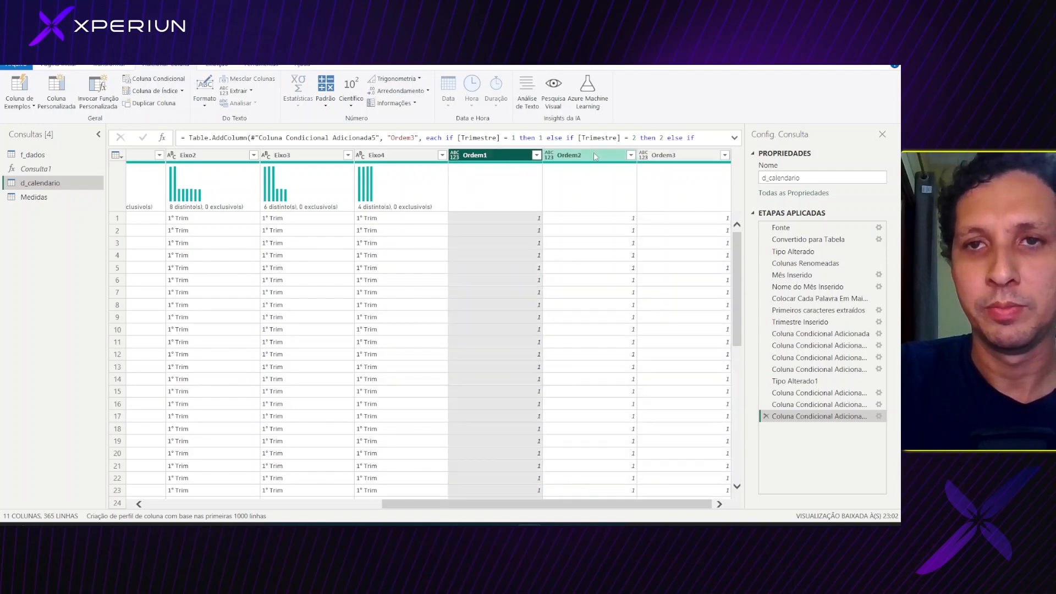
pyautogui.keyDown('shift'); pyautogui.click(657, 160); pyautogui.keyUp('shift')
pyautogui.rightClick(657, 160)
pyautogui.moveTo(680, 272)
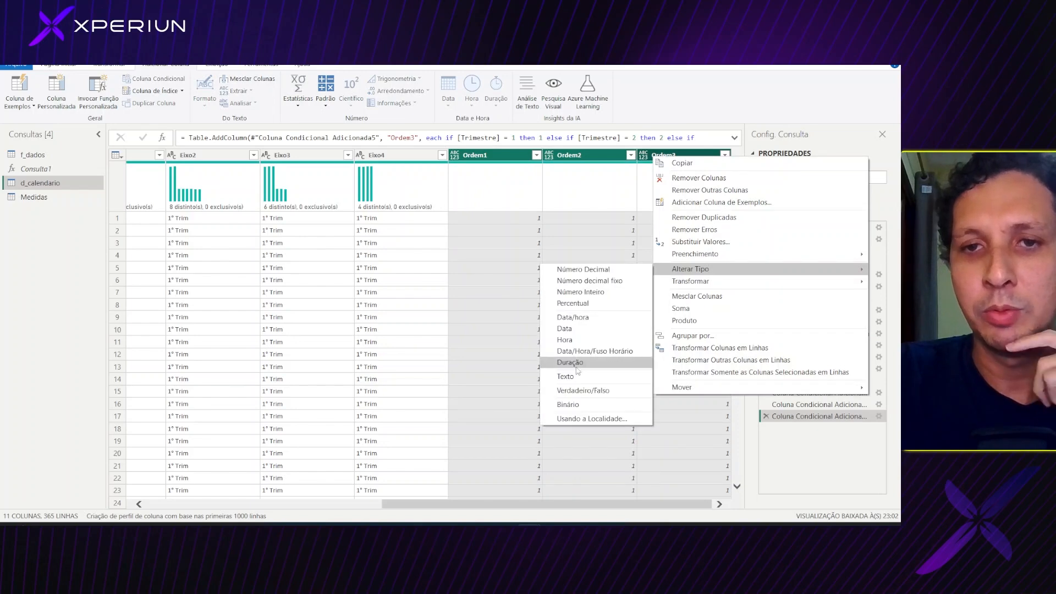
pyautogui.click(587, 292)
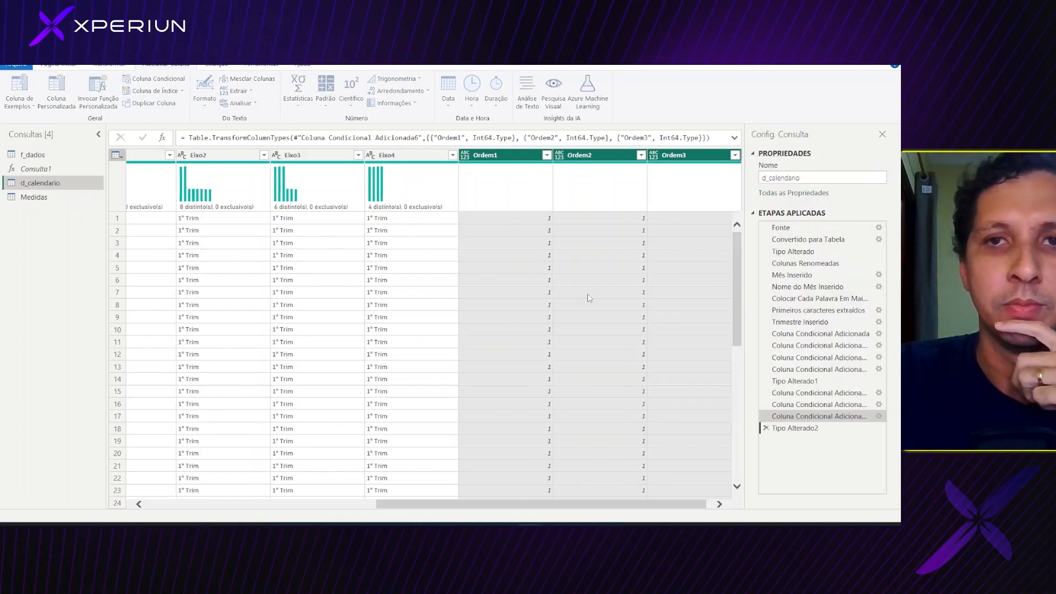
# - Close and apply the query changes, and show the d_calendario table in the data view
pyautogui.click(58, 65)
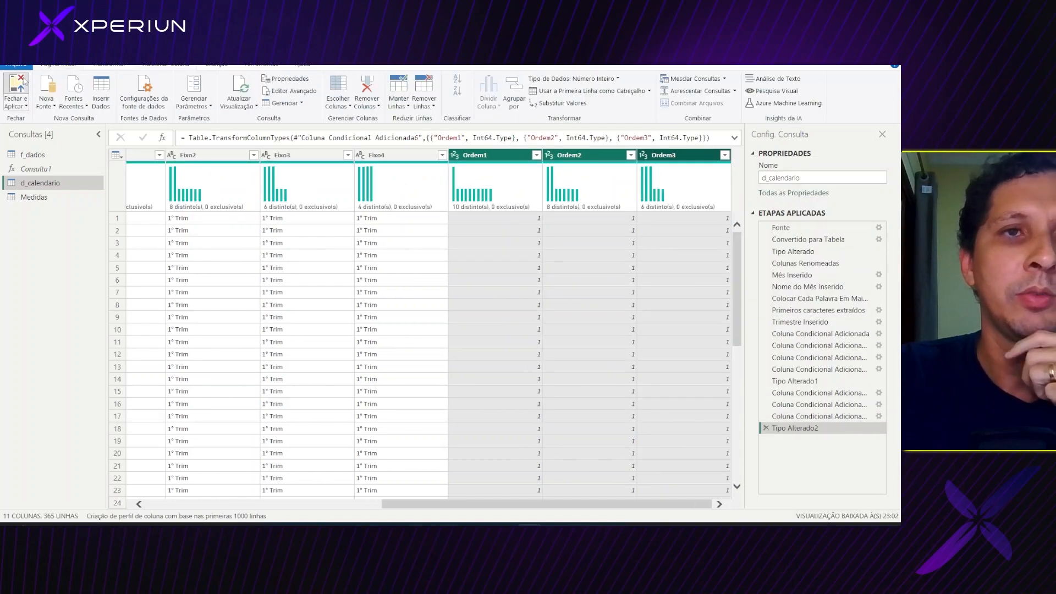
pyautogui.click(23, 81)
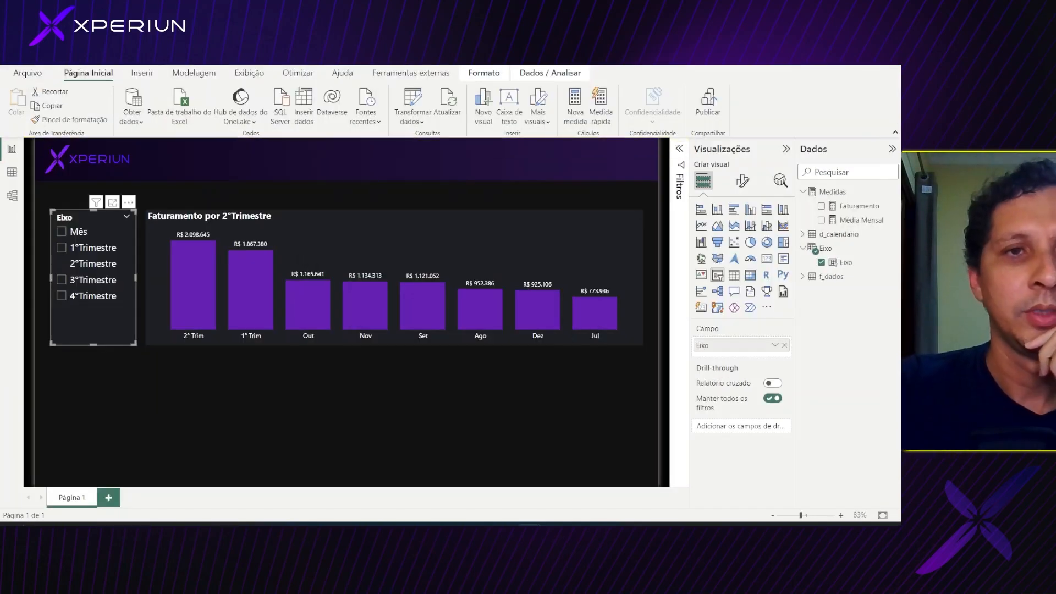
pyautogui.click(11, 172)
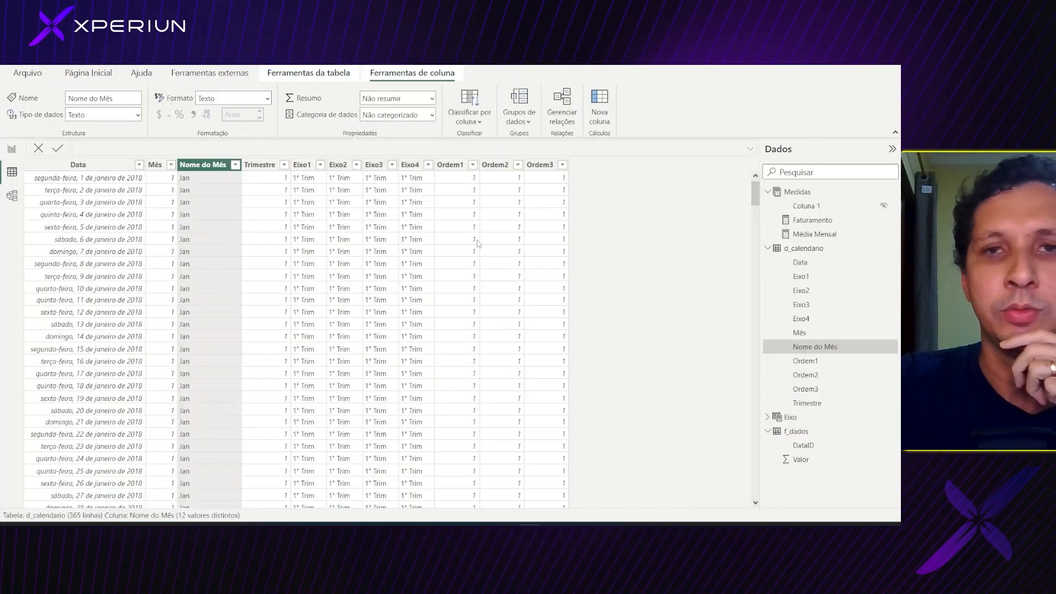
pyautogui.click(802, 248)
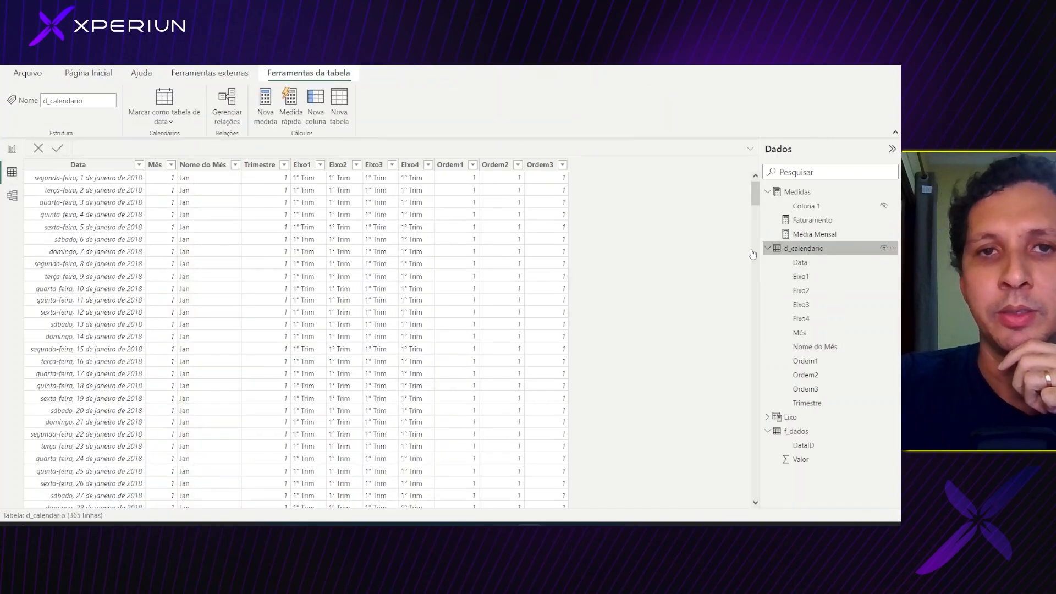
# - Sort the Eixo1 column by Ordem1 and the Eixo2 column by Ordem2
pyautogui.click(302, 165)
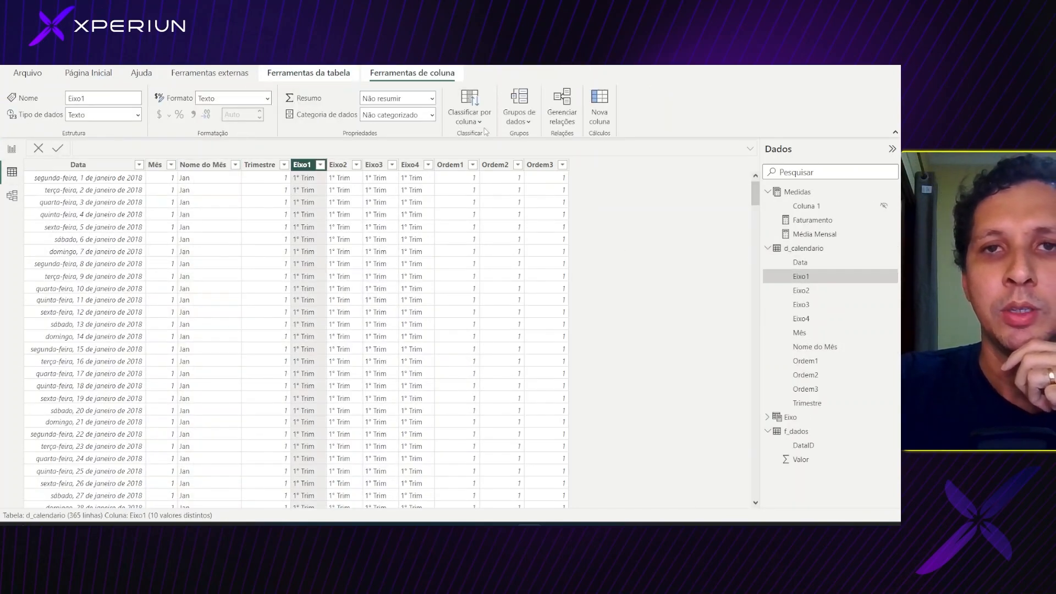
pyautogui.click(469, 106)
pyautogui.click(467, 273)
pyautogui.click(340, 169)
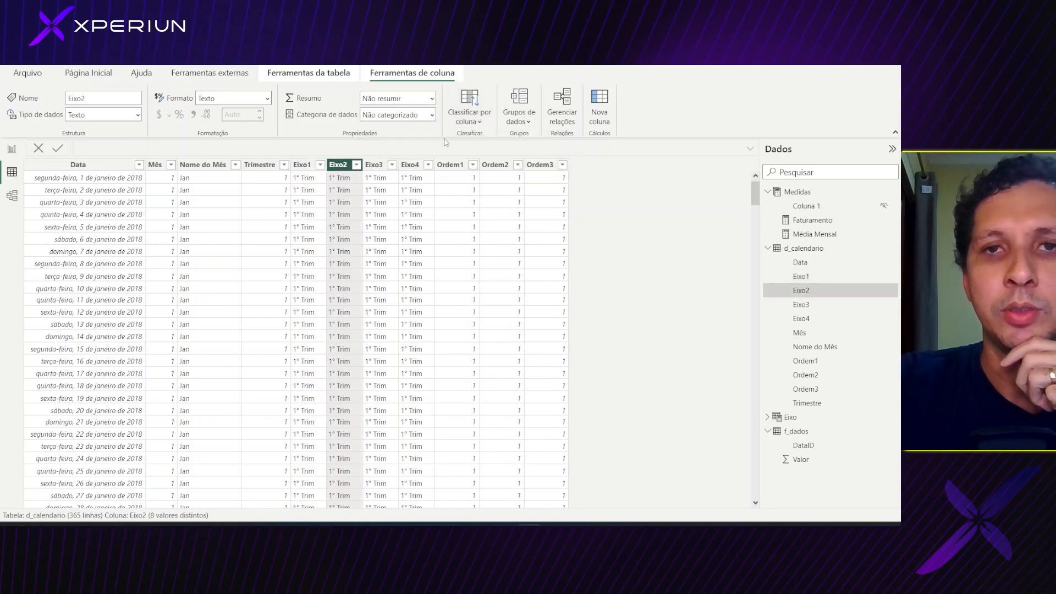
pyautogui.click(474, 118)
pyautogui.click(474, 289)
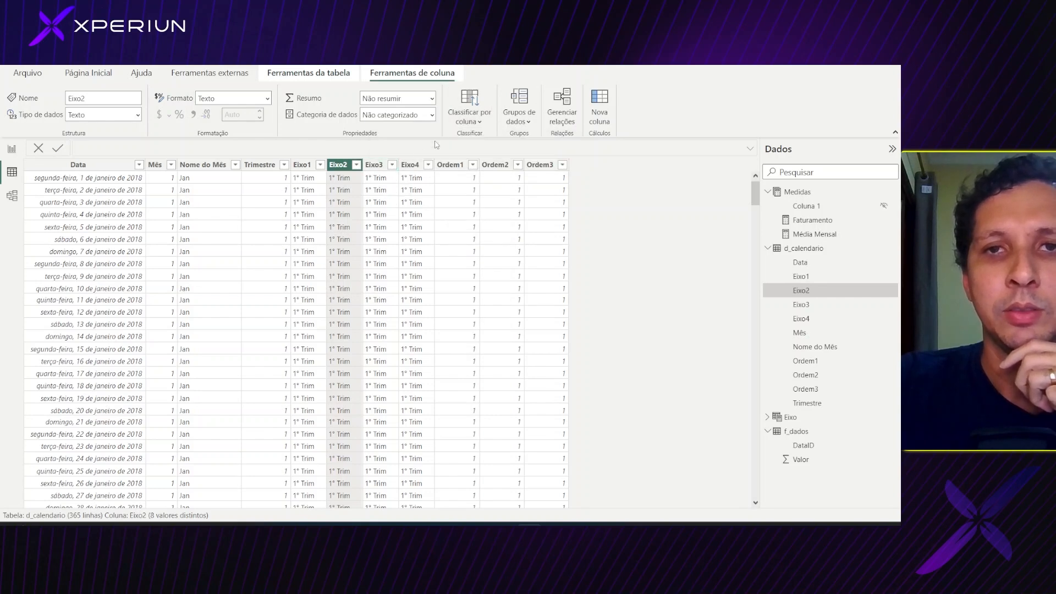
# - Sort the Eixo3 column by Ordem3 and the Eixo4 column by Trimestre
pyautogui.click(370, 170)
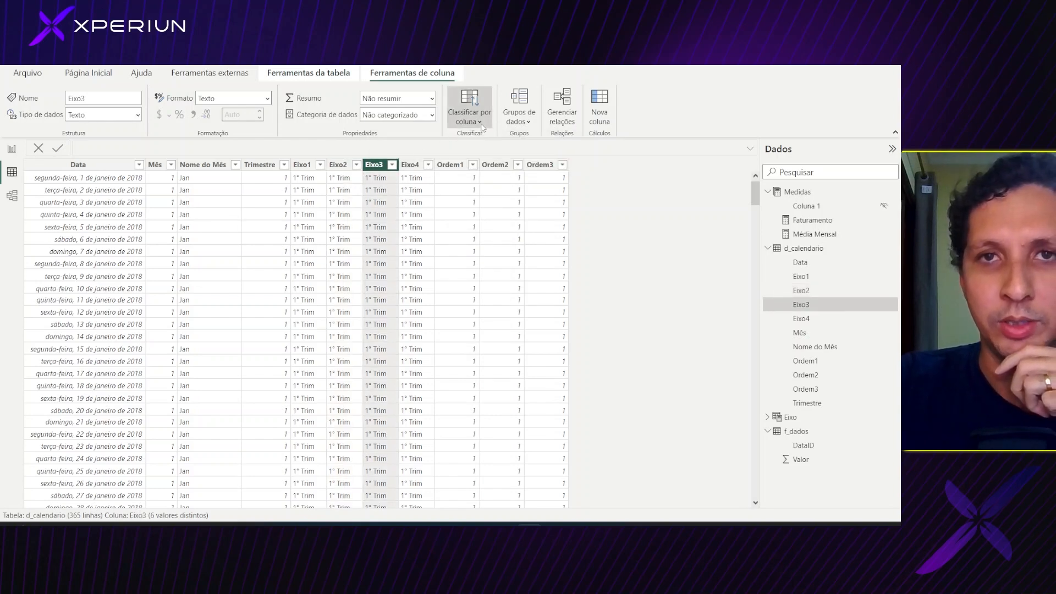
pyautogui.click(470, 115)
pyautogui.click(477, 310)
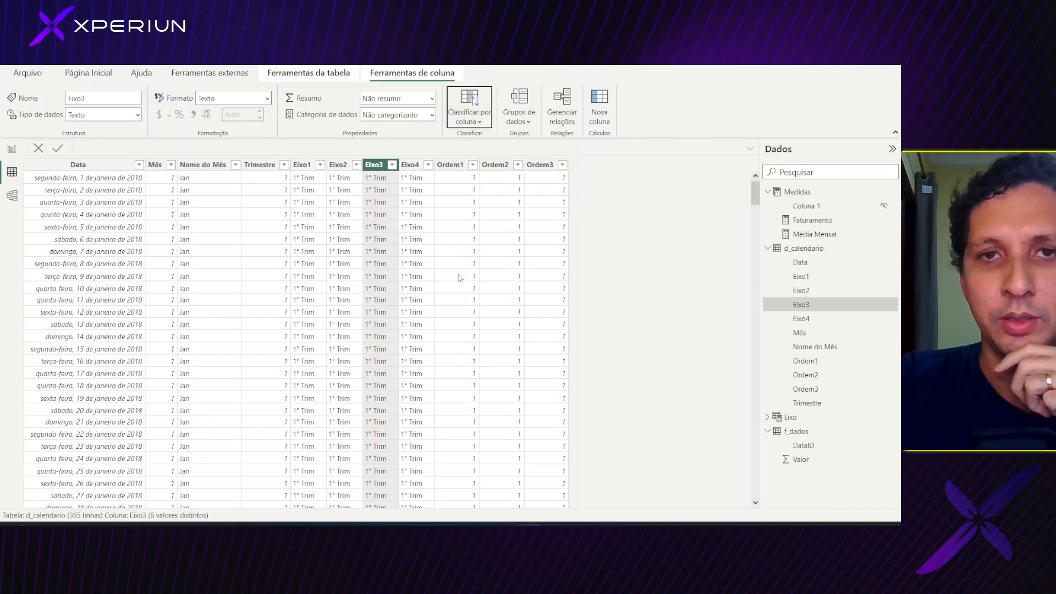
pyautogui.click(412, 165)
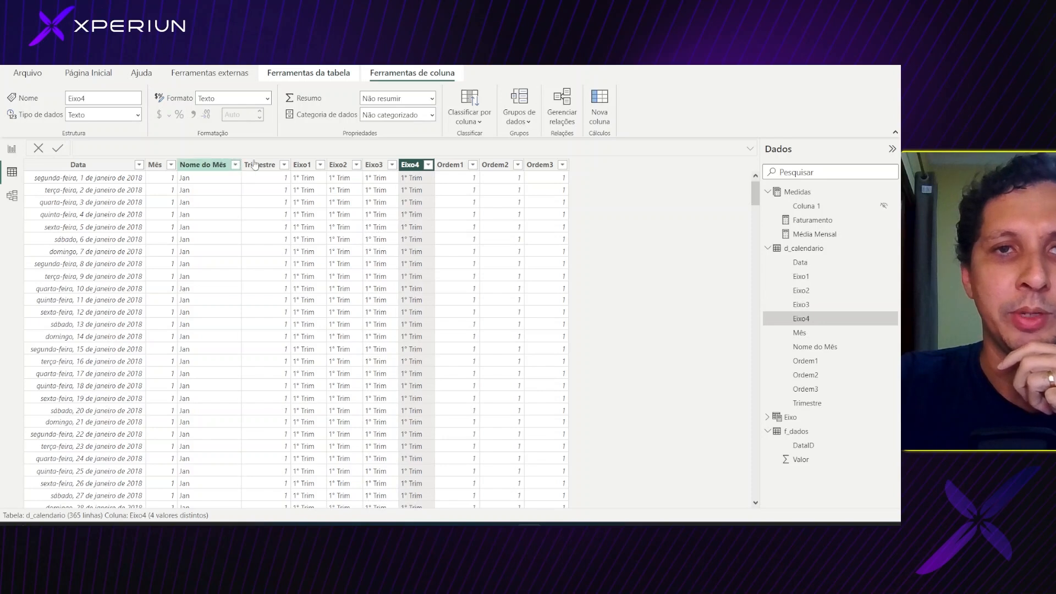
pyautogui.click(470, 125)
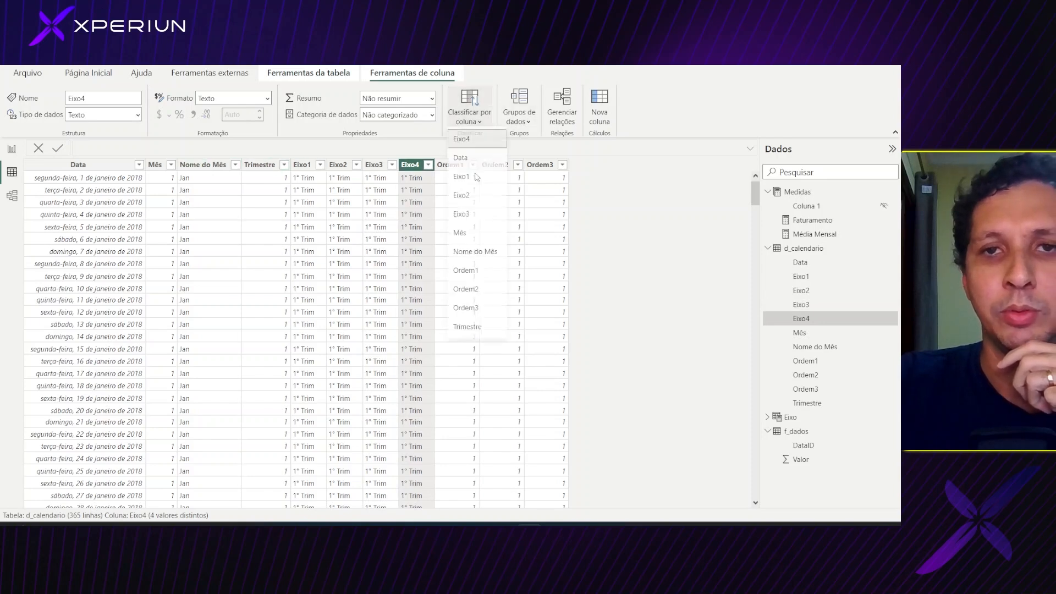
pyautogui.click(473, 325)
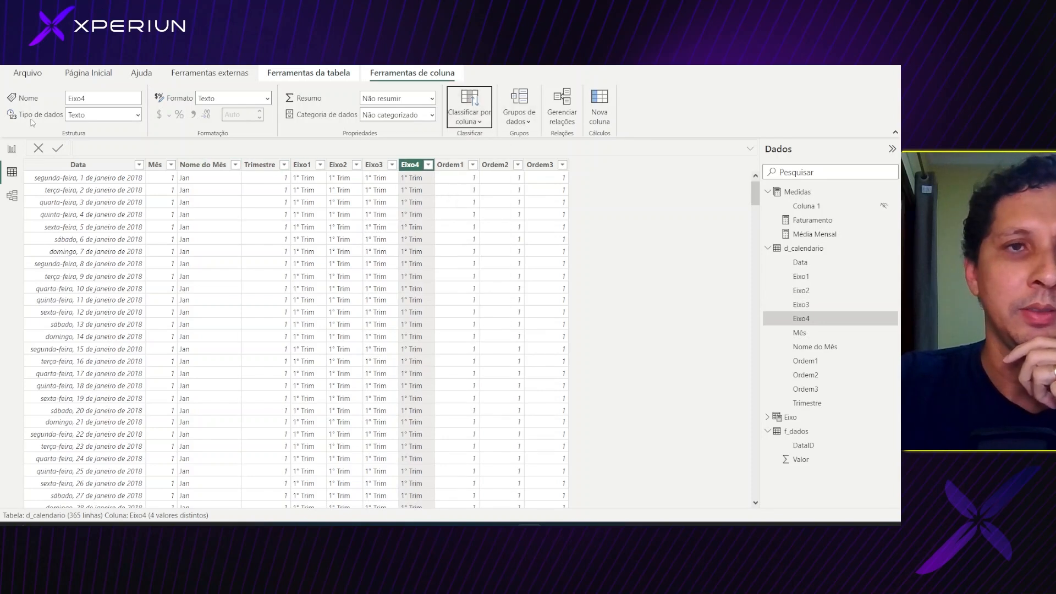
# - Return to the report and cycle the Eixo slicer through Mês and 1°Trimestre to 4°Trimestre to check the order of the chart's axis labels
pyautogui.click(12, 149)
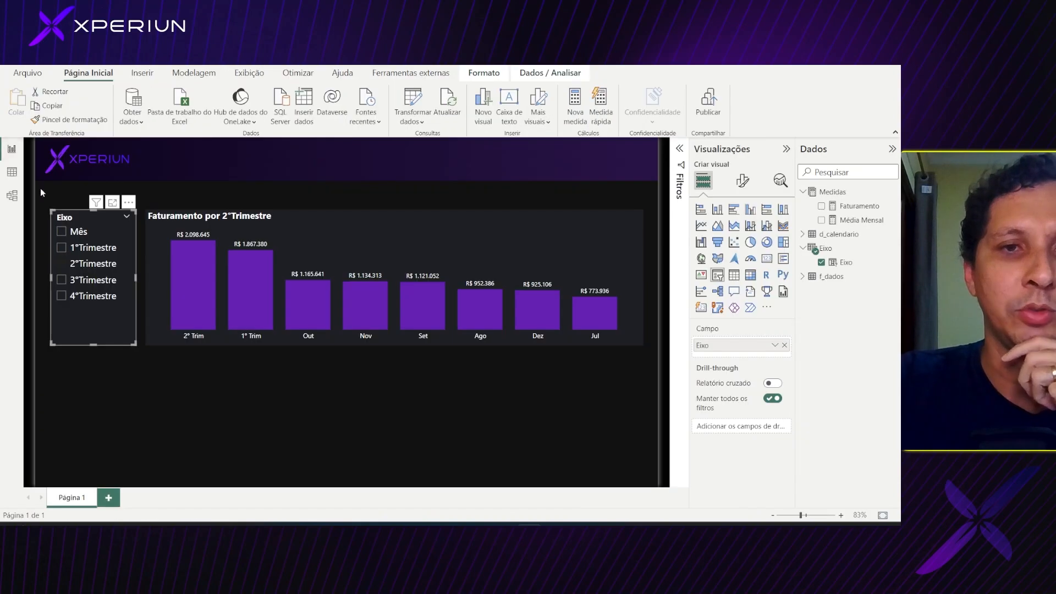
pyautogui.click(63, 232)
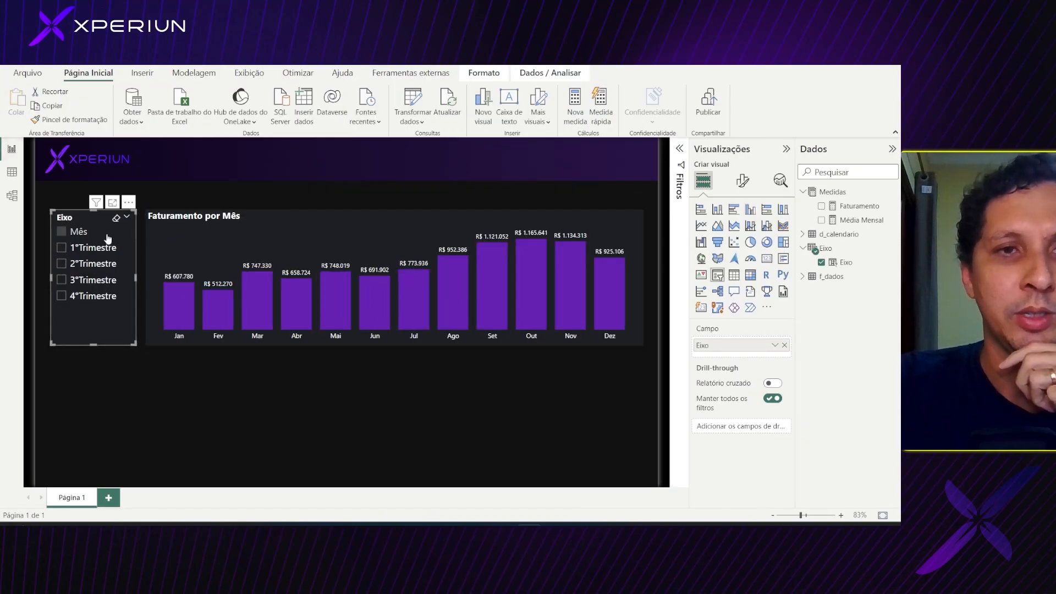
pyautogui.click(80, 247)
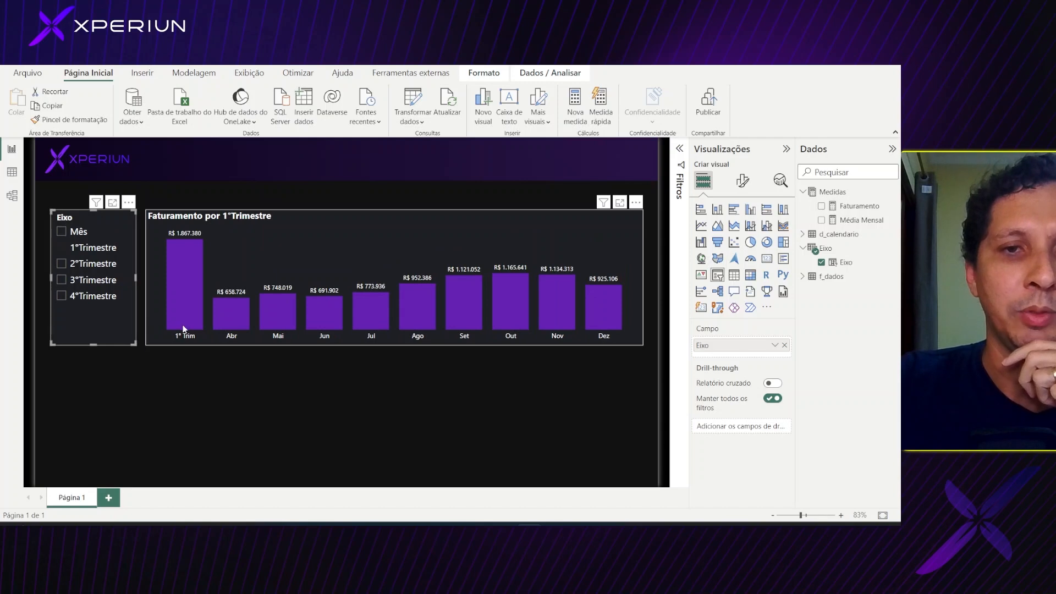
pyautogui.click(91, 268)
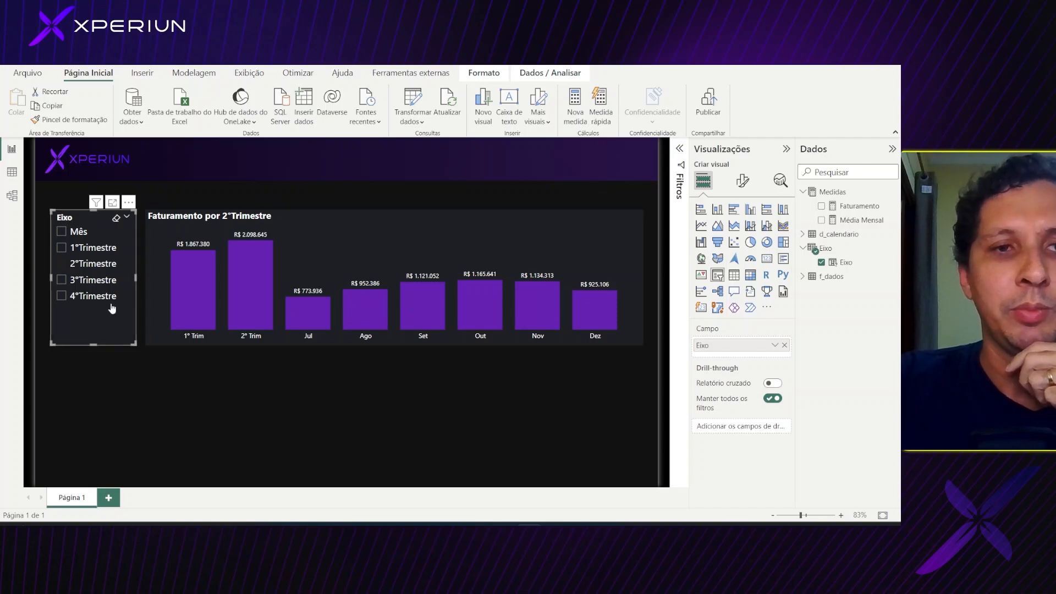
pyautogui.click(102, 282)
pyautogui.click(96, 302)
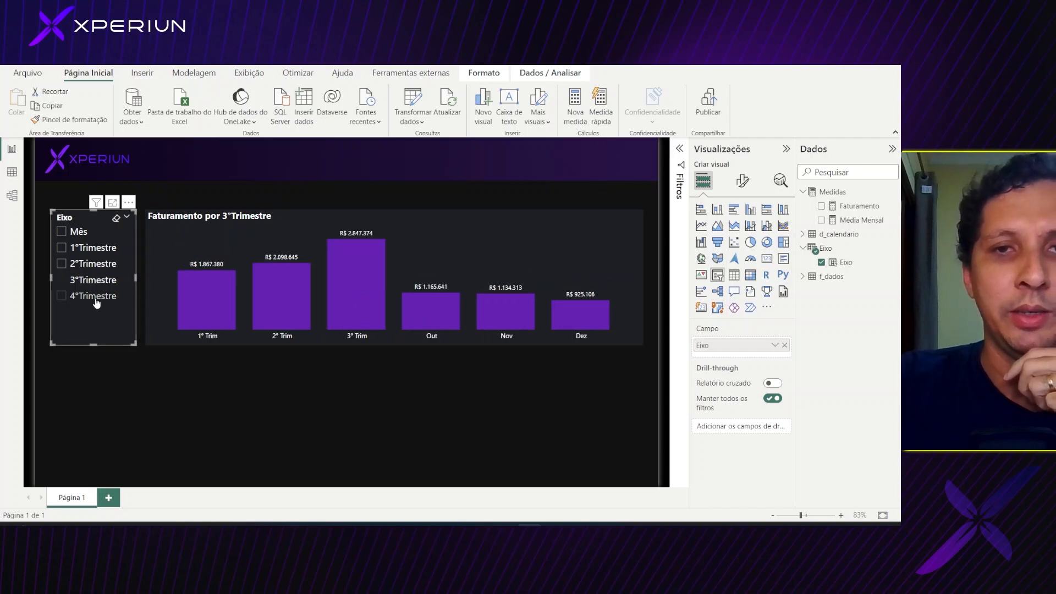
pyautogui.click(97, 302)
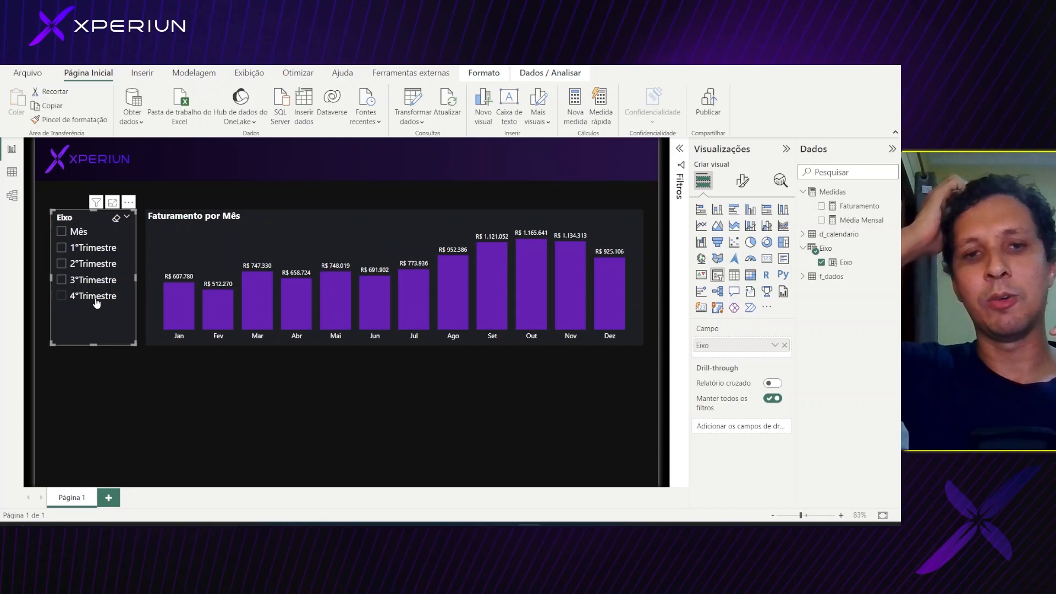
pyautogui.click(247, 370)
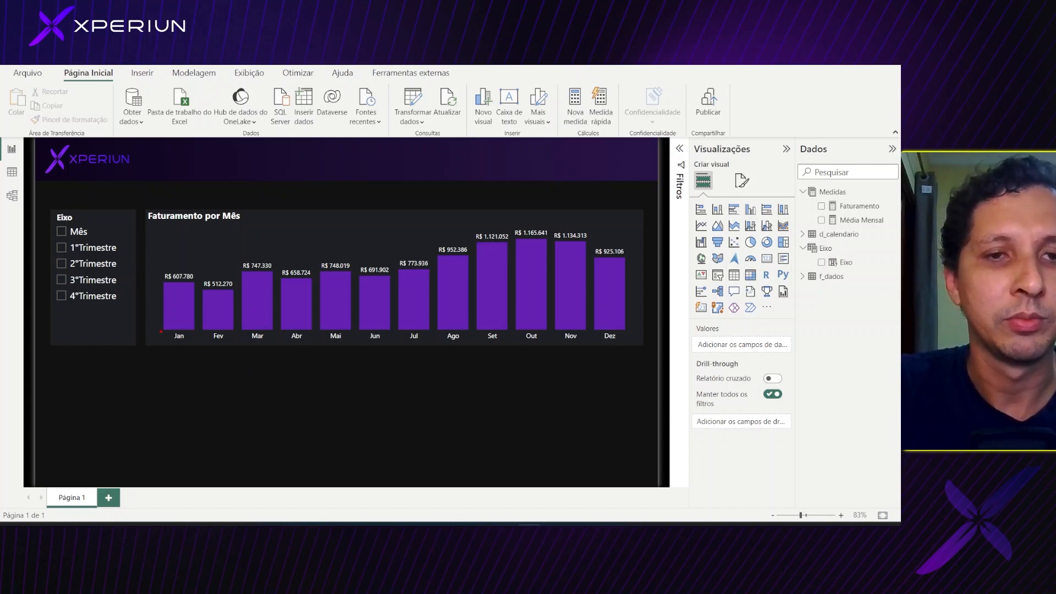
# - Filter the Eixo slicer to 2°Trimestre and examine the quarter labels on the chart axis
pyautogui.click(73, 267)
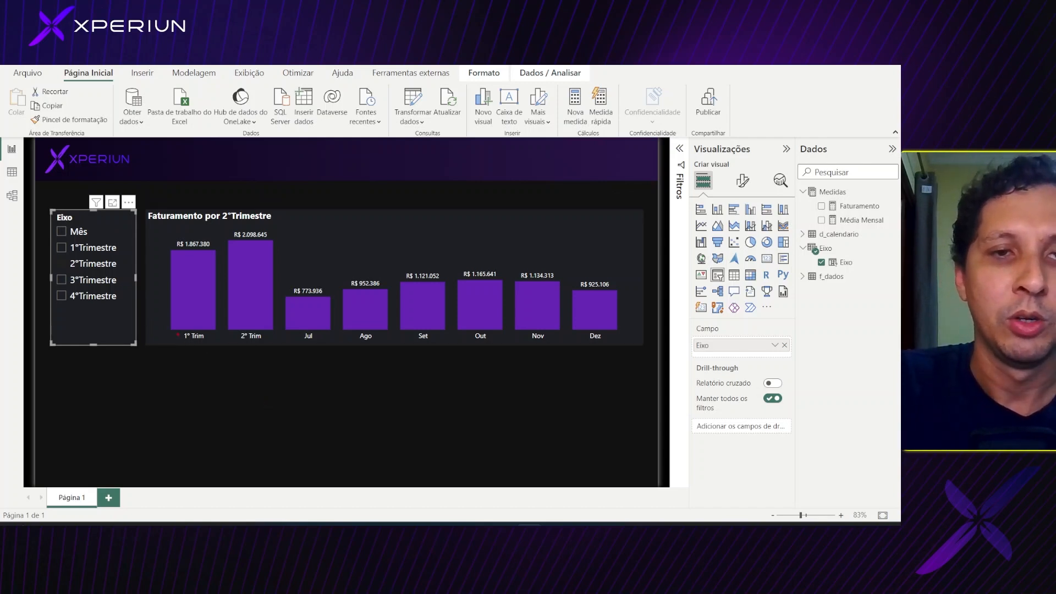
pyautogui.moveTo(191, 330); pyautogui.dragTo(256, 340)
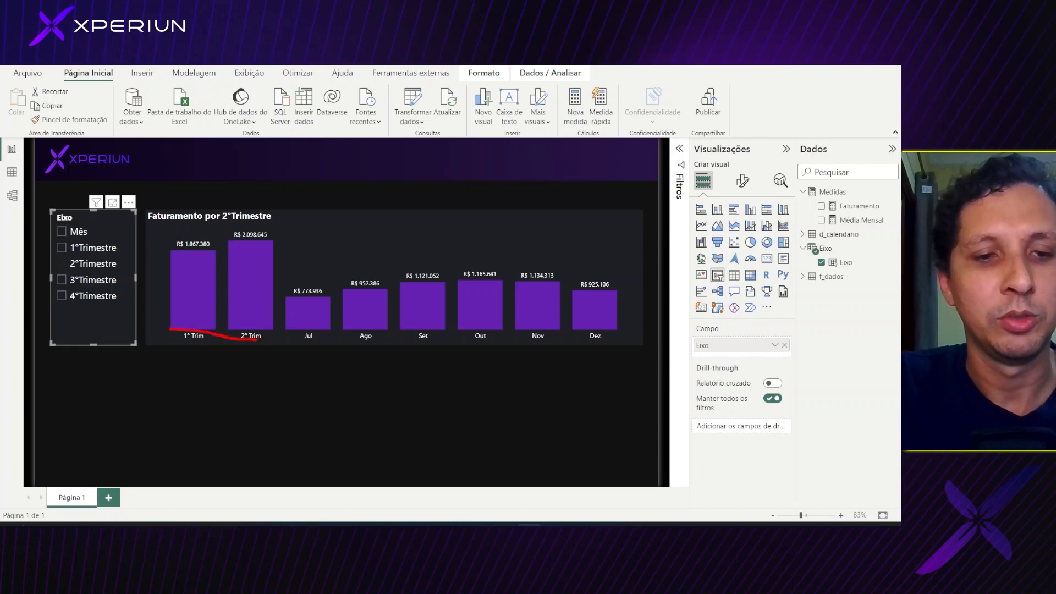
pyautogui.press('Escape')
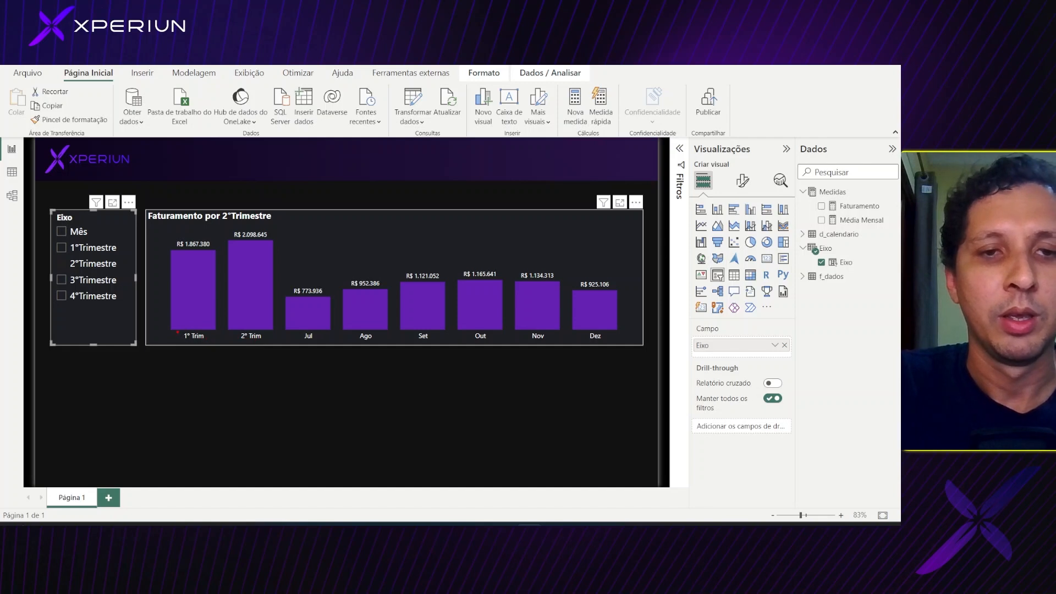
pyautogui.moveTo(175, 326); pyautogui.dragTo(275, 345)
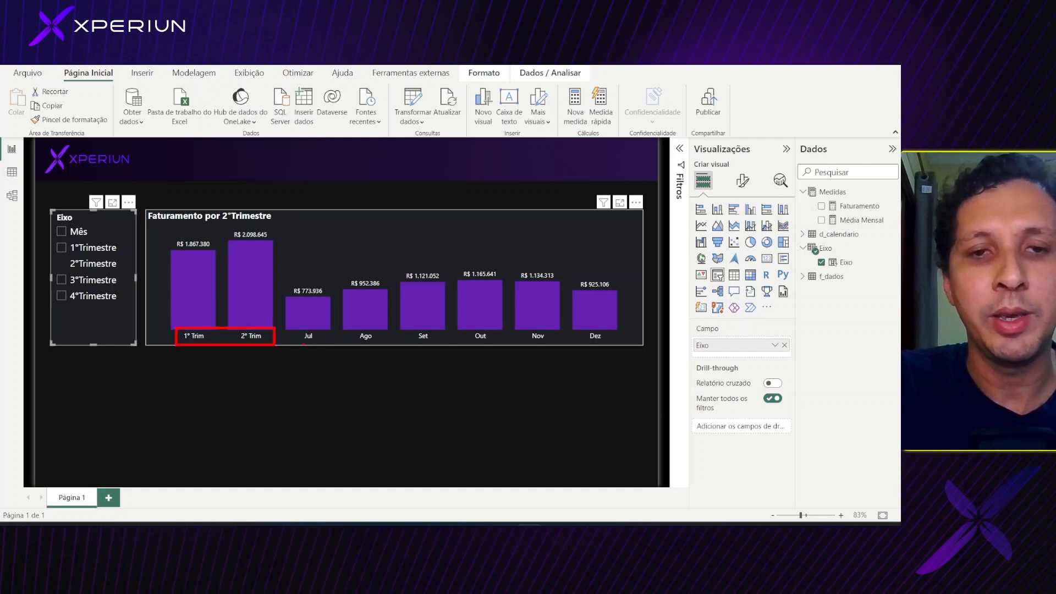
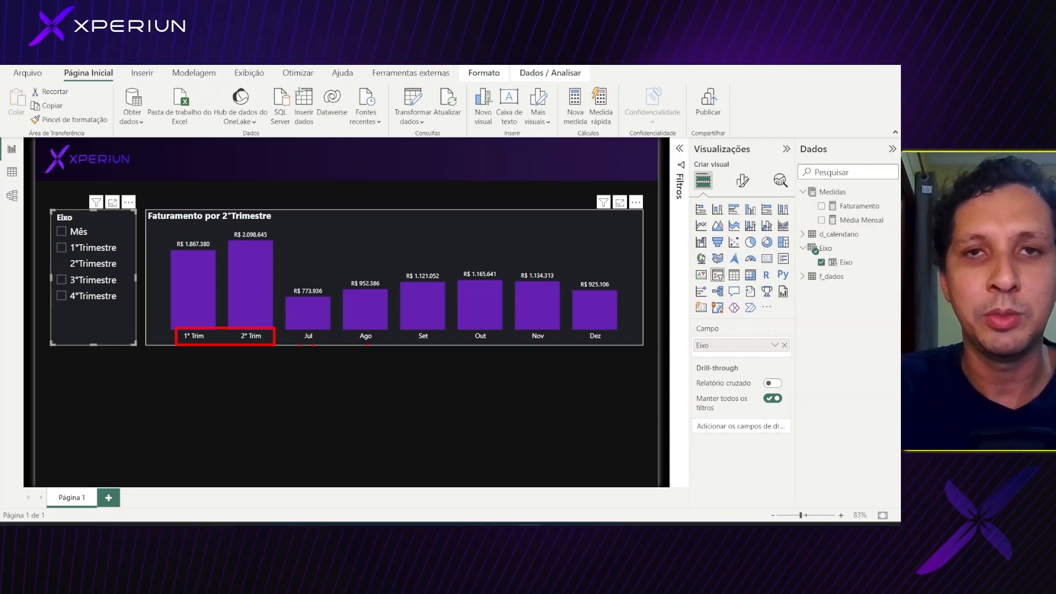
pyautogui.press('Escape')
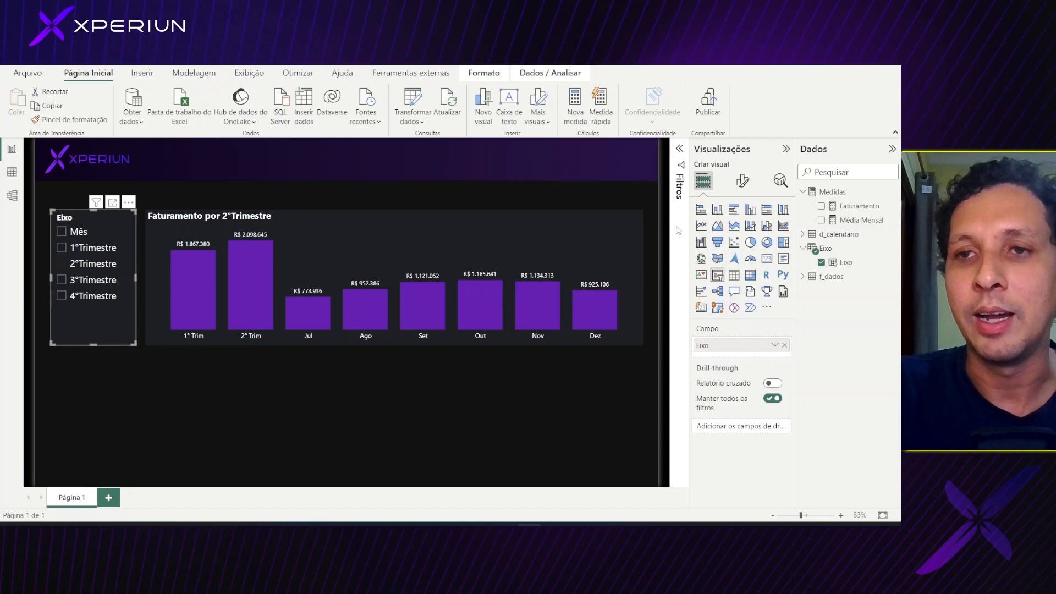
# - Start a new measure in the Medidas table with a name beginning with Eixo
pyautogui.rightClick(838, 195)
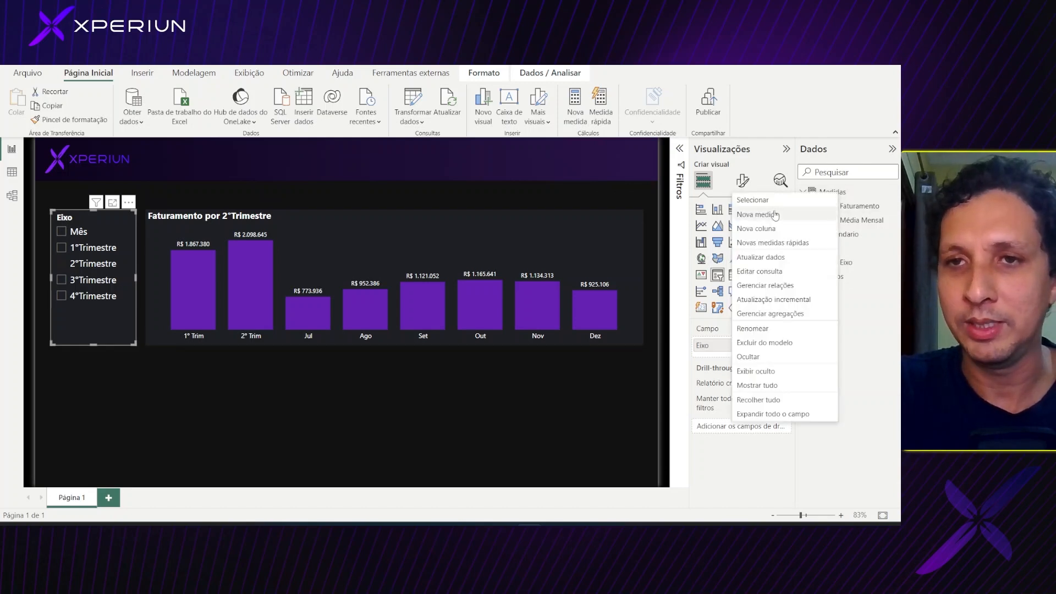
pyautogui.click(774, 215)
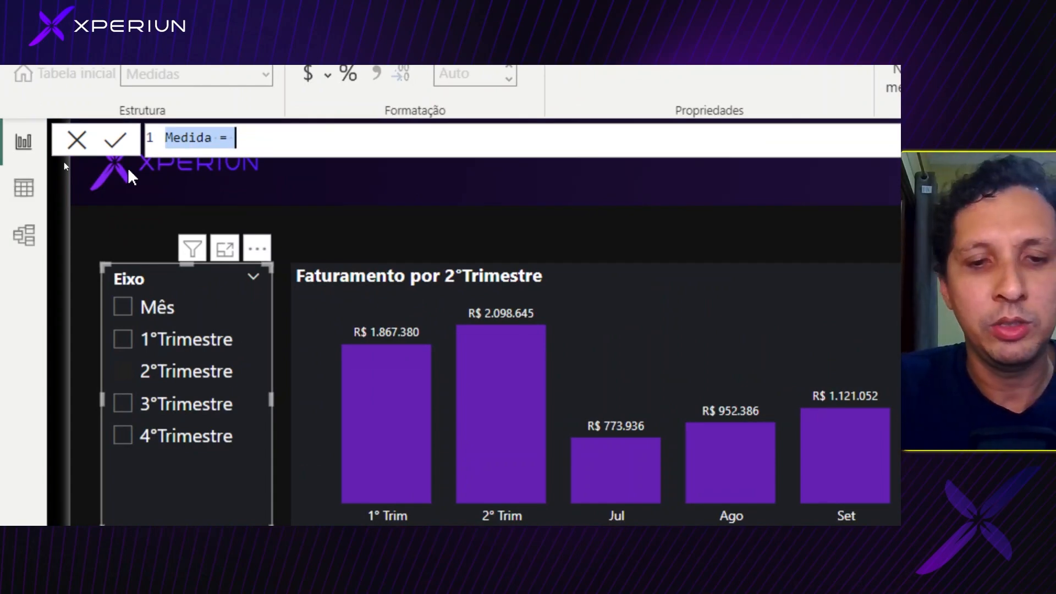
pyautogui.write('Eixo ')
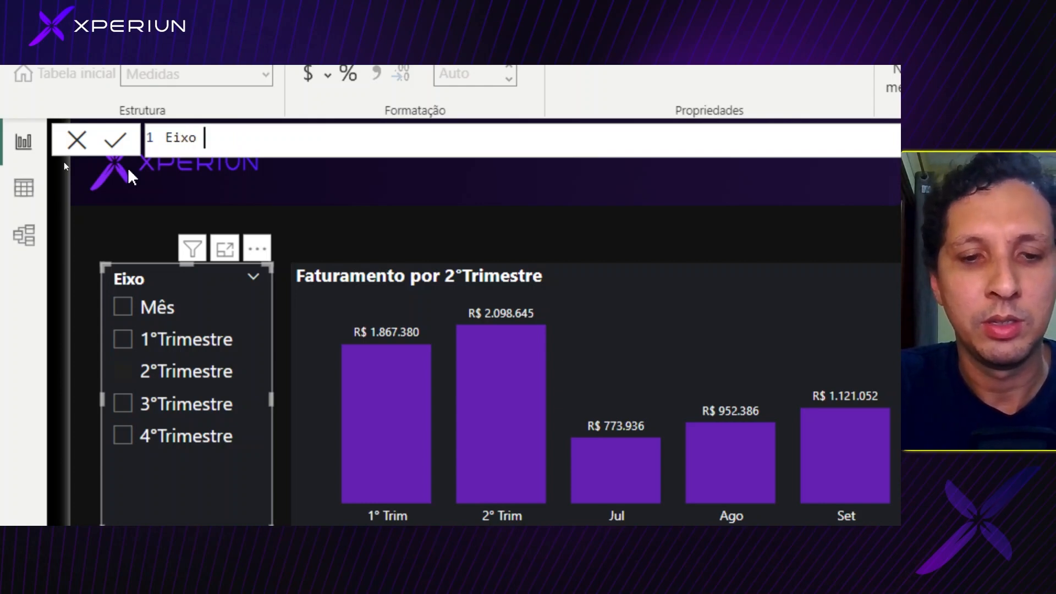
# - Name the new measure Eixo Exibição, with an equals sign opening its formula
pyautogui.write('Exibição')
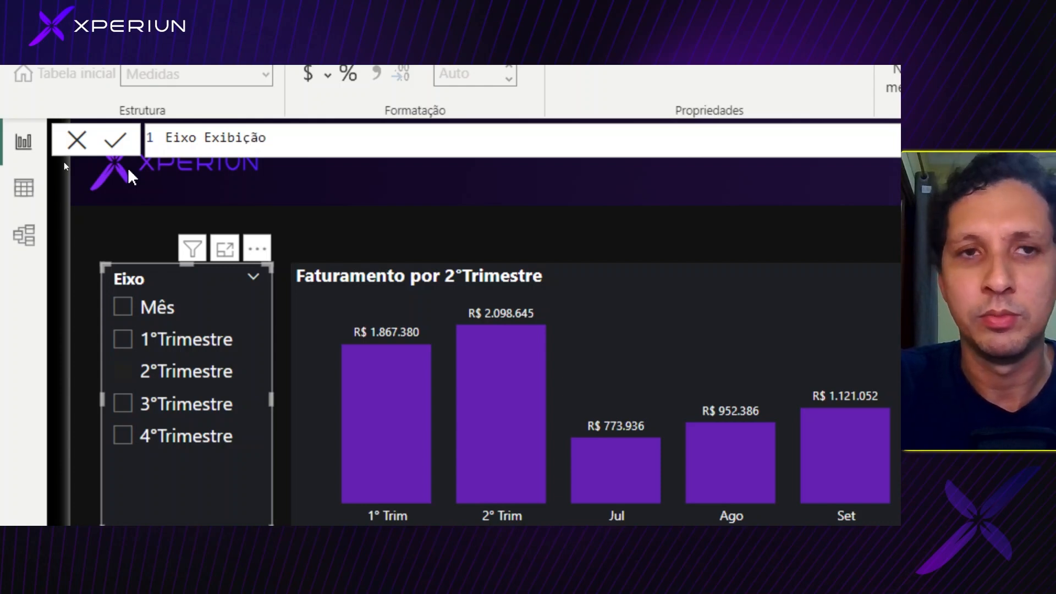
pyautogui.press('BackSpace')
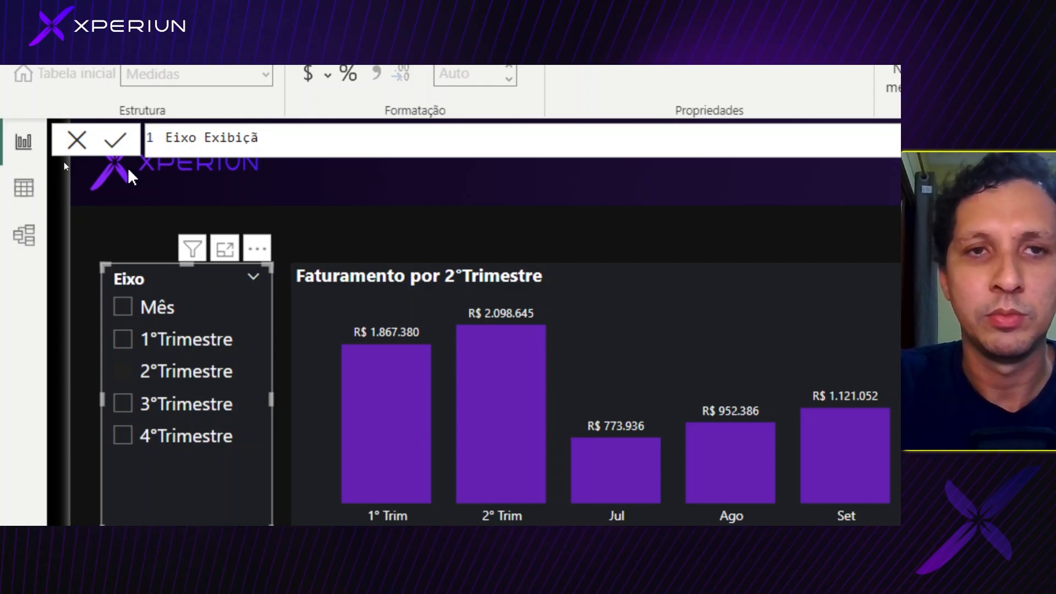
pyautogui.write('o =')
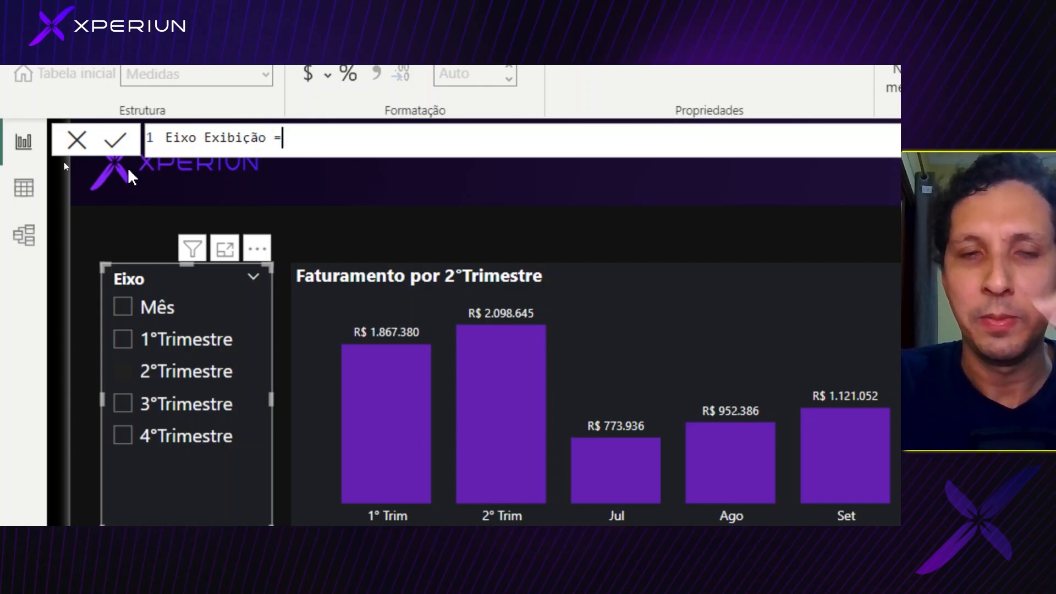
# - Declare a variable named vEixo1 on the second line of the Eixo Exibição formula
pyautogui.hotkey('shift', 'Return')
pyautogui.write('VAR v')
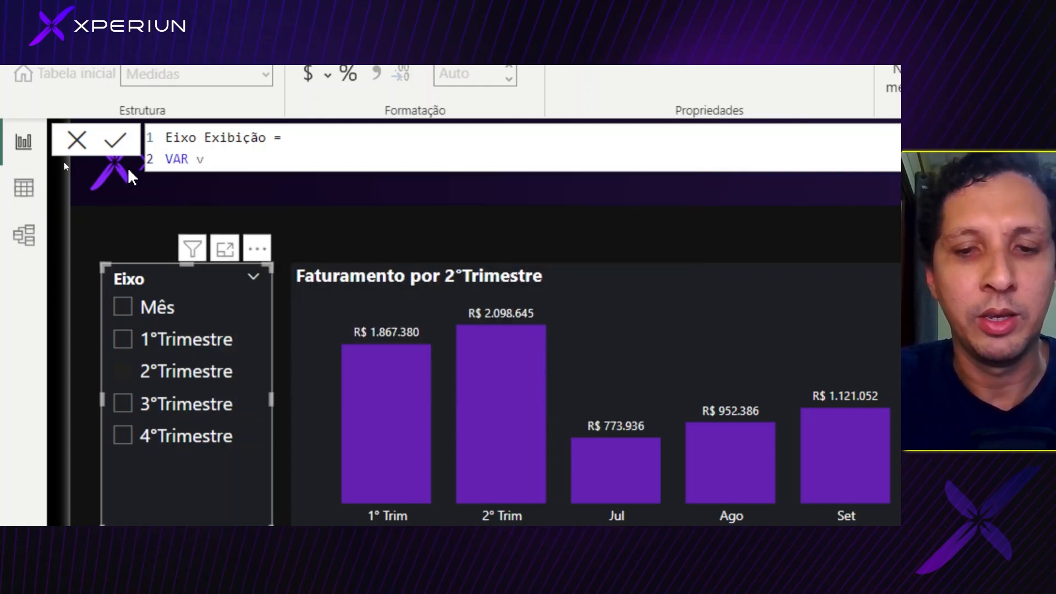
pyautogui.write('Eixo')
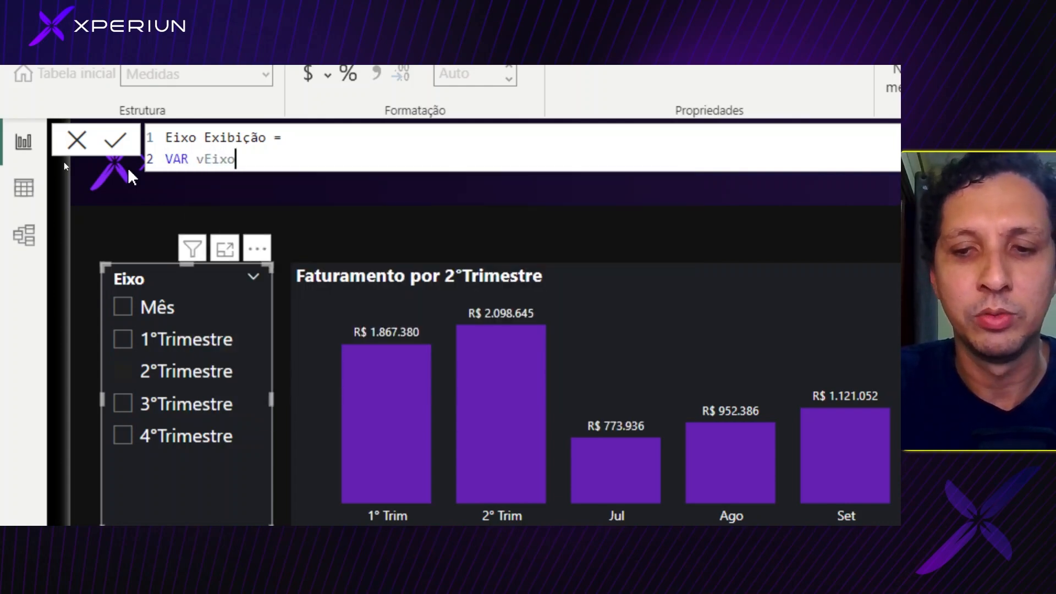
pyautogui.write(' =')
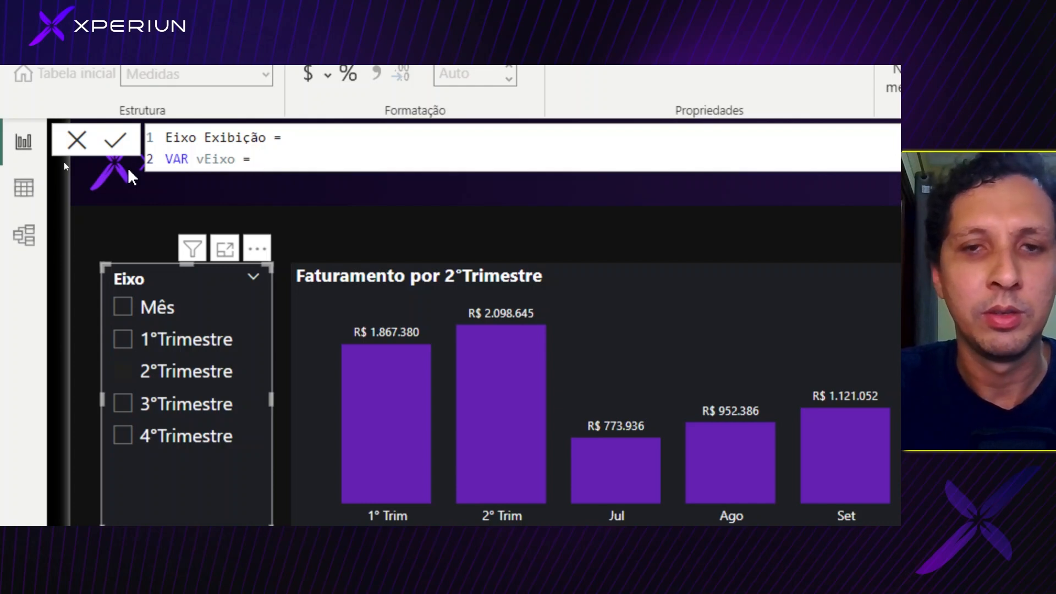
pyautogui.press('Left')
pyautogui.press('Left')
pyautogui.press('Left')
pyautogui.write('1')
pyautogui.press('Right')
pyautogui.press('Right')
pyautogui.press('Right')
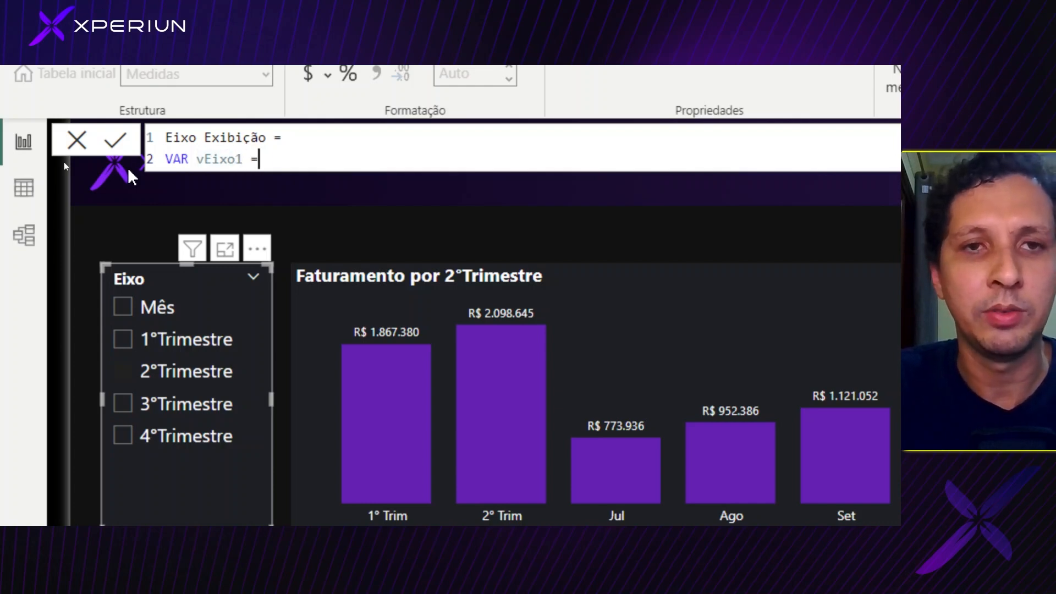
# - Assign SELECTEDVALUE(d_calendario[Eixo1]) to the vEixo1 variable
pyautogui.write('SELE')
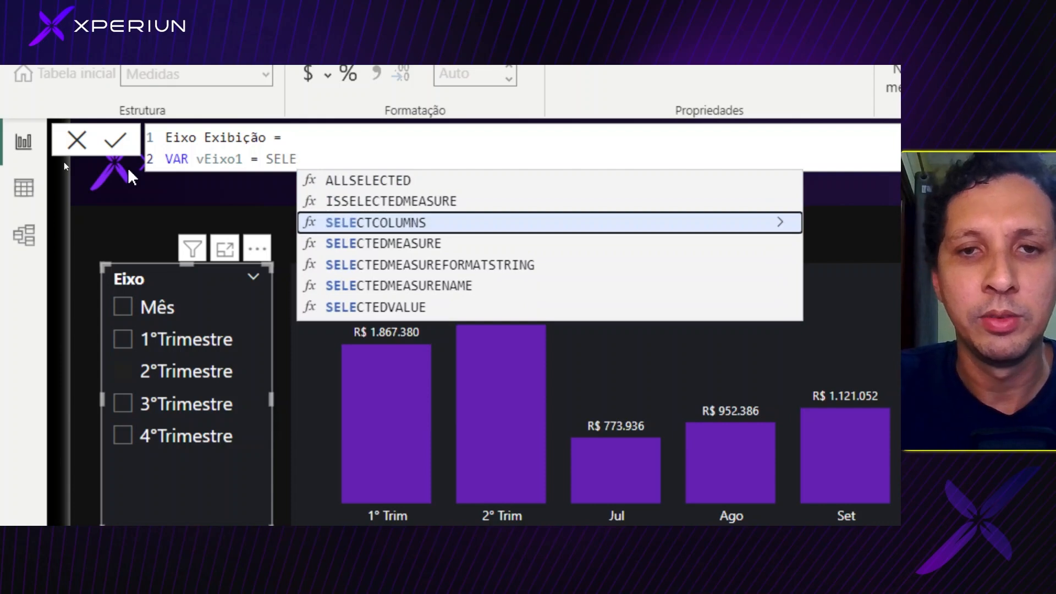
pyautogui.press('Down')
pyautogui.press('Down')
pyautogui.press('Down')
pyautogui.press('Down')
pyautogui.press('Tab')
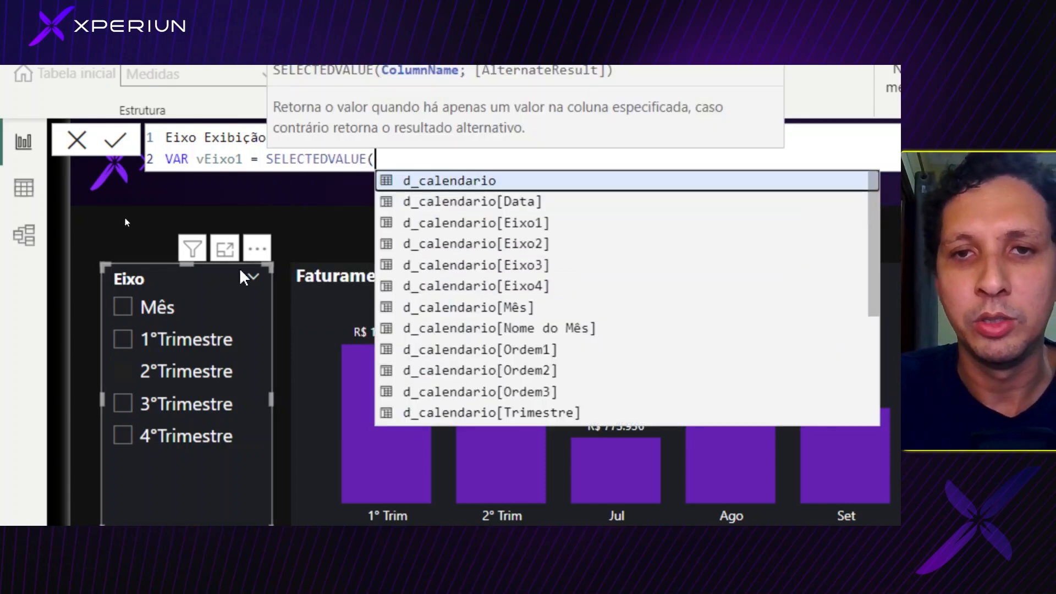
pyautogui.click(528, 223)
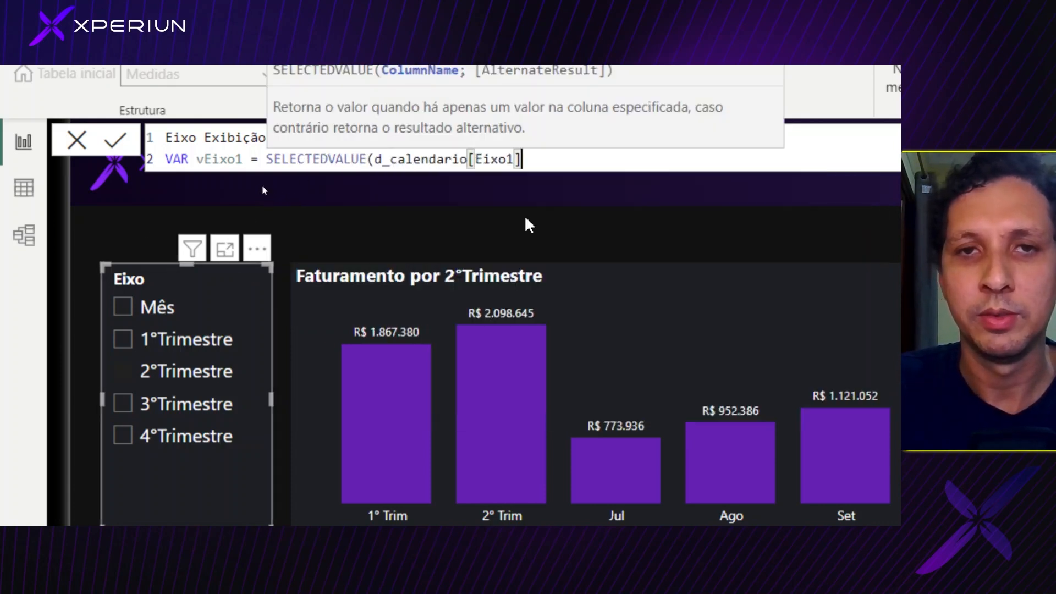
pyautogui.write(')')
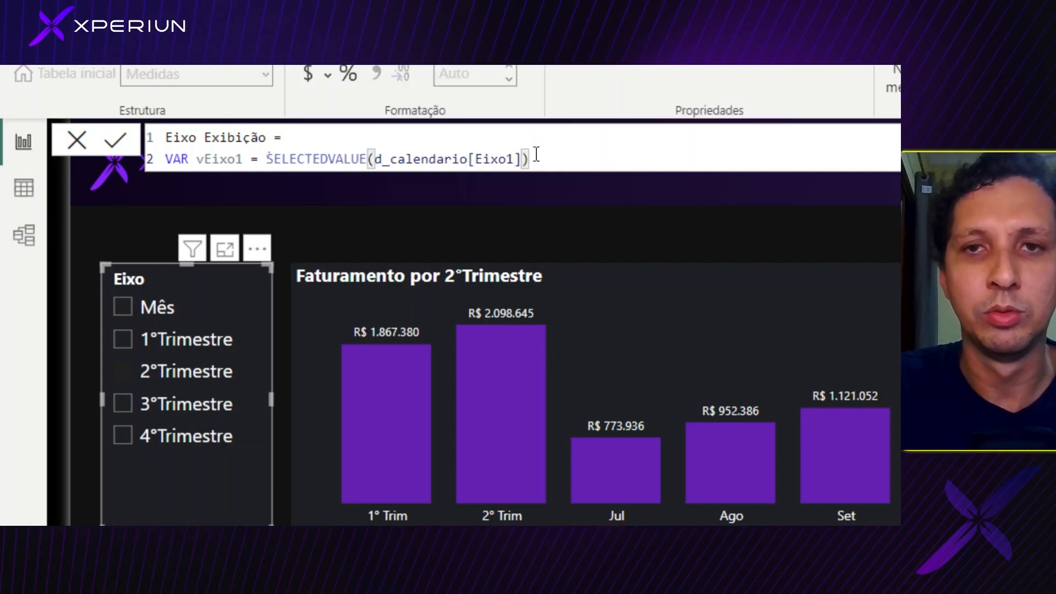
# - Duplicate the vEixo1 line below it and change the copy to vEixo2 = SELECTEDVALUE(d_calendario[Eixo2])
pyautogui.moveTo(536, 159); pyautogui.dragTo(19, 168)
pyautogui.hotkey('ctrl', 'c')
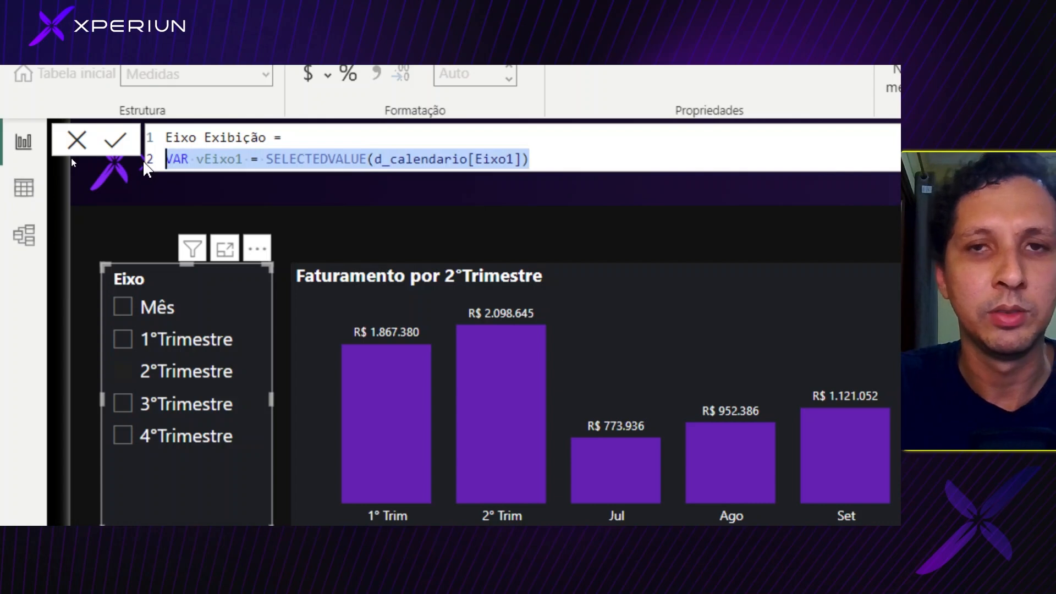
pyautogui.press('End')
pyautogui.hotkey('shift', 'Return')
pyautogui.hotkey('ctrl', 'v')
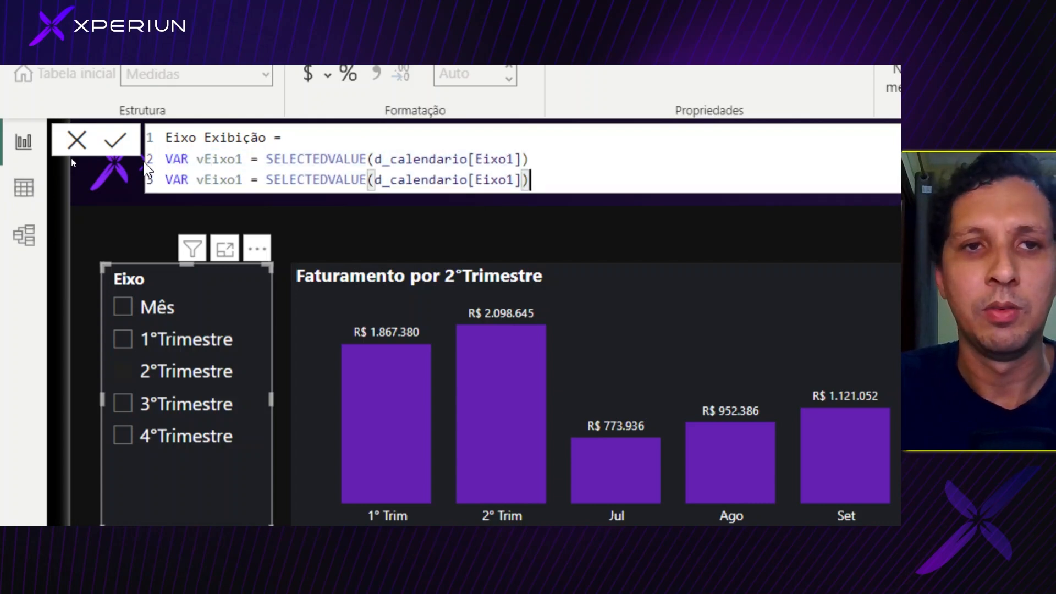
pyautogui.click(243, 179)
pyautogui.press('BackSpace')
pyautogui.write('2')
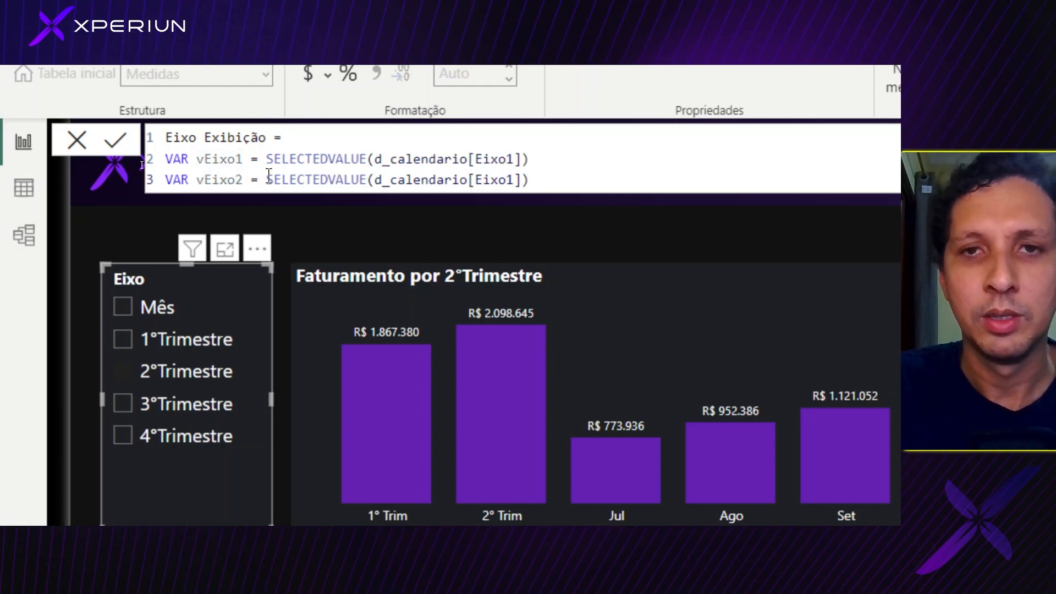
pyautogui.click(511, 180)
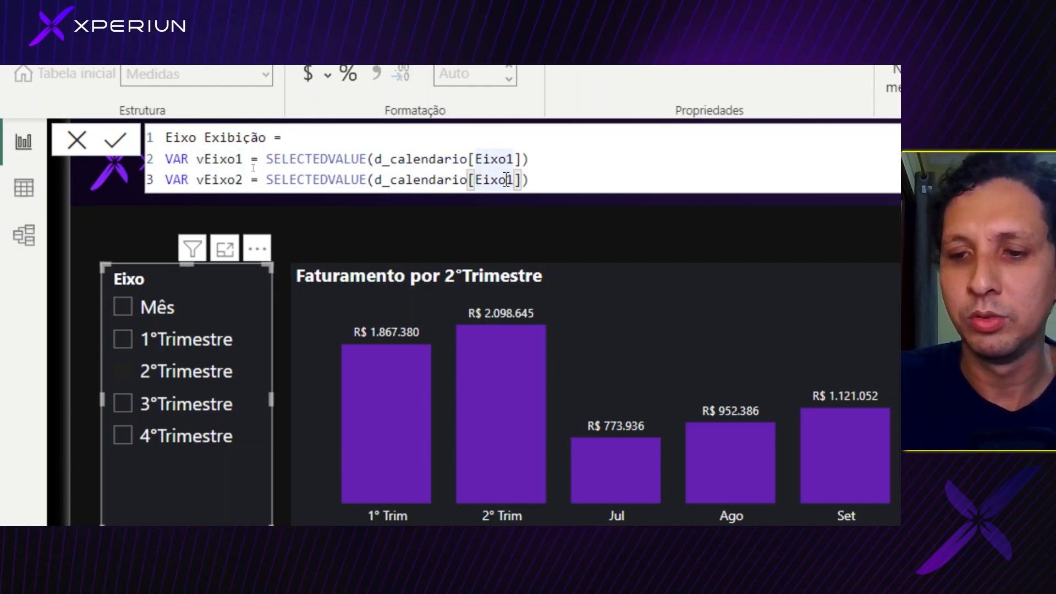
pyautogui.press('BackSpace')
pyautogui.write('2')
pyautogui.press('Tab')
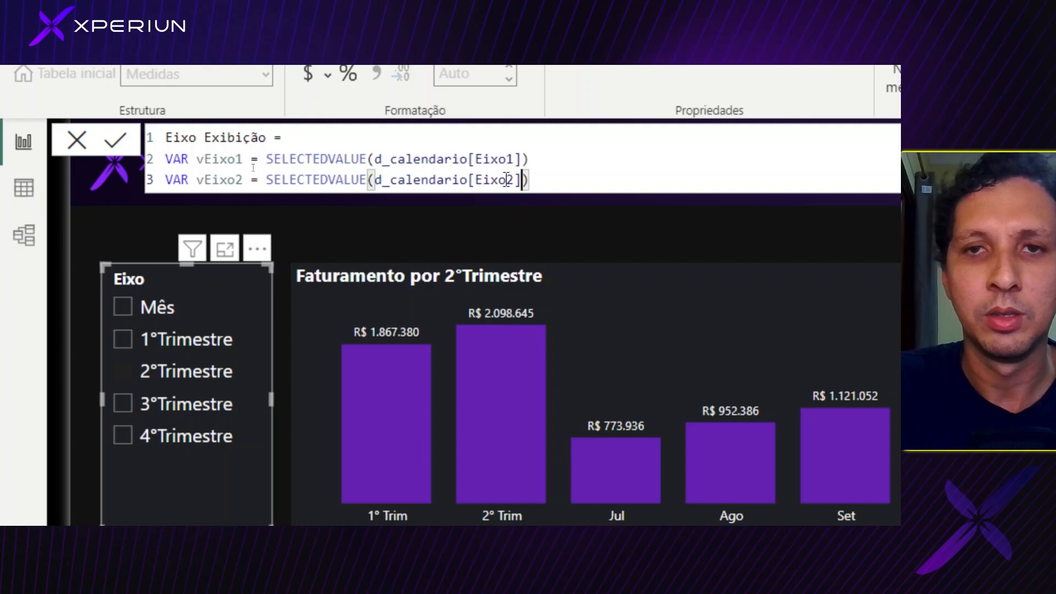
# - Add another copy of the variable line, changed to vEixo3 = SELECTEDVALUE(d_calendario[Eixo3])
pyautogui.press('End')
pyautogui.hotkey('shift', 'Return')
pyautogui.hotkey('ctrl', 'v')
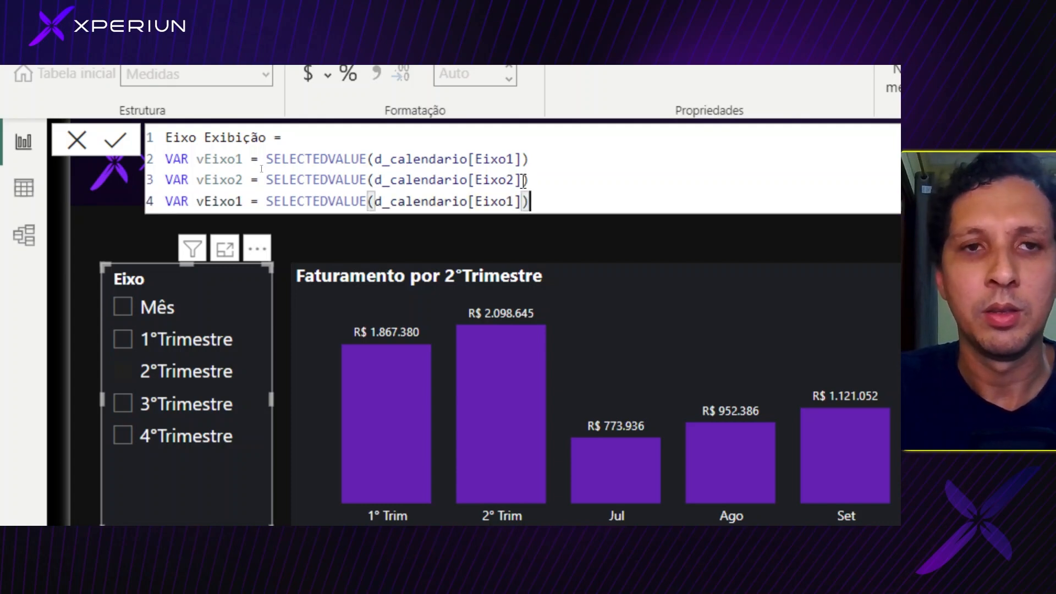
pyautogui.click(243, 201)
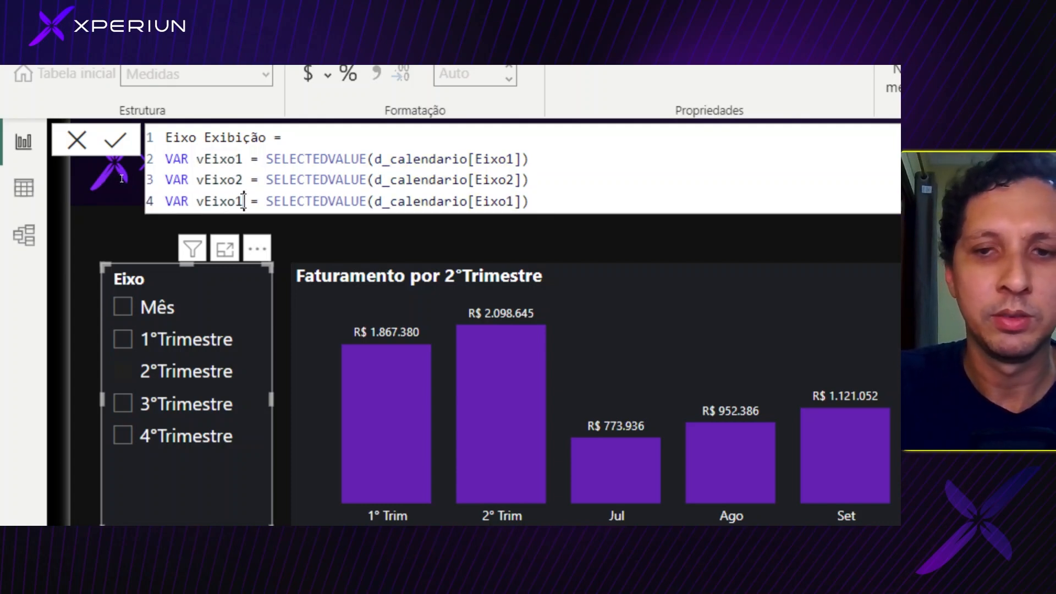
pyautogui.press('BackSpace')
pyautogui.write('3')
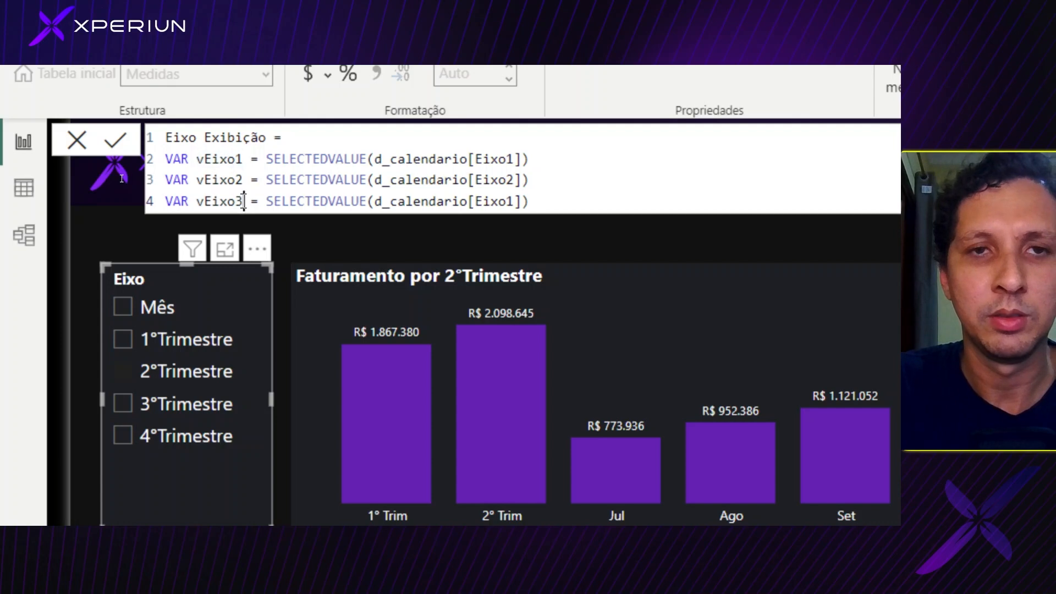
pyautogui.click(515, 202)
pyautogui.press('BackSpace')
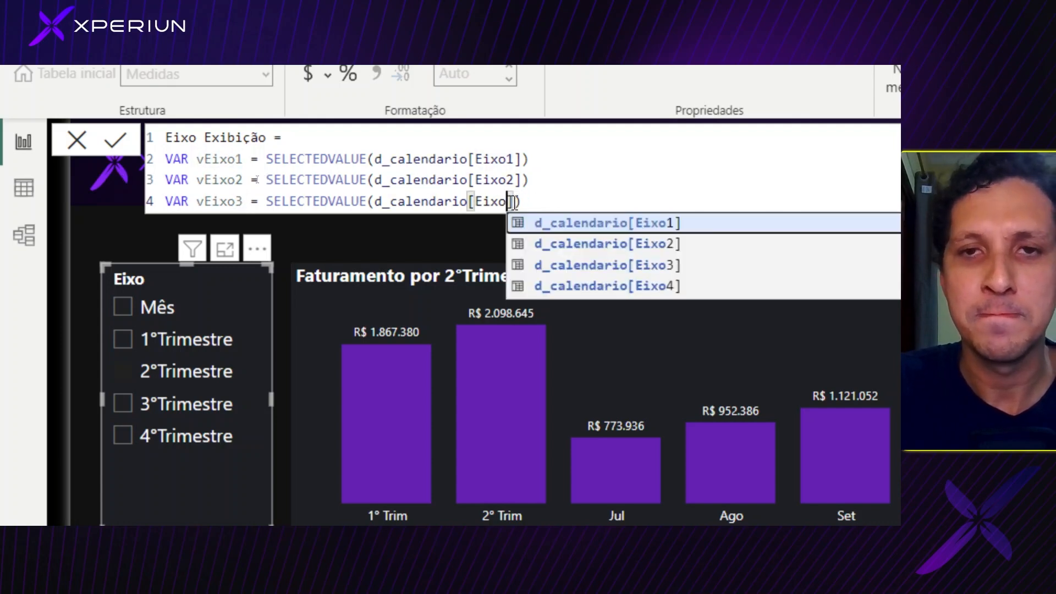
pyautogui.write('3')
pyautogui.press('Tab')
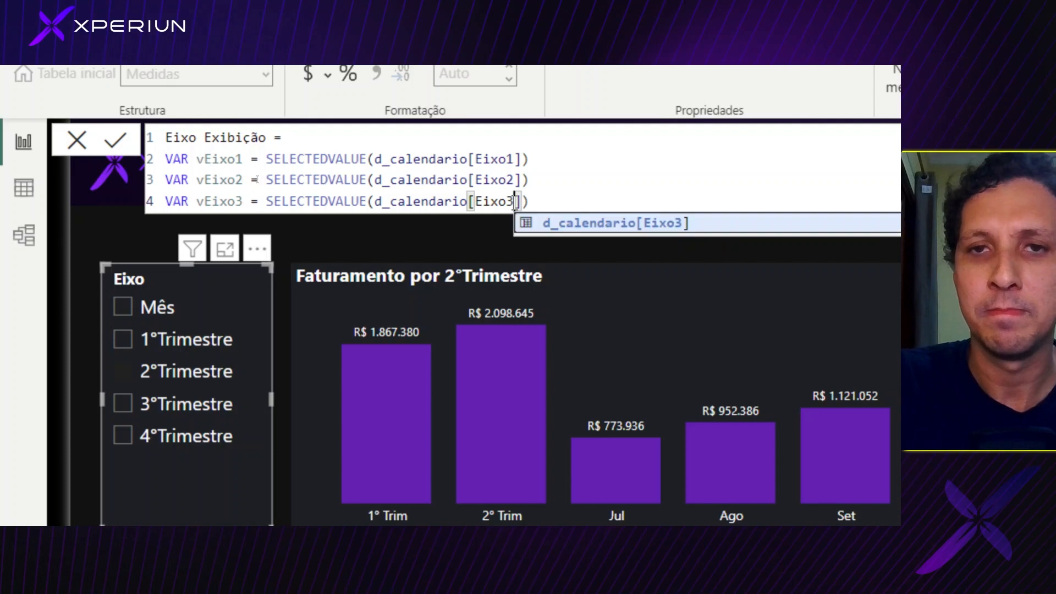
pyautogui.press('Delete')
# - Add a fourth variable line from the copy, changed to vEixo4 = SELECTEDVALUE(d_calendario[Eixo4])
pyautogui.press('End')
pyautogui.hotkey('shift', 'Return')
pyautogui.hotkey('ctrl', 'v')
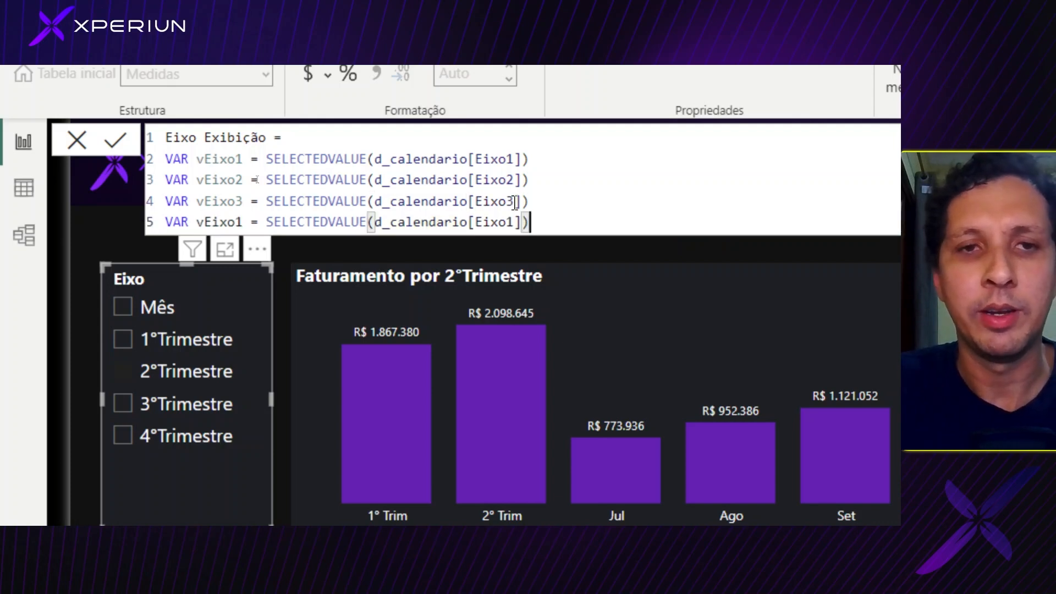
pyautogui.click(248, 223)
pyautogui.press('BackSpace')
pyautogui.write('4')
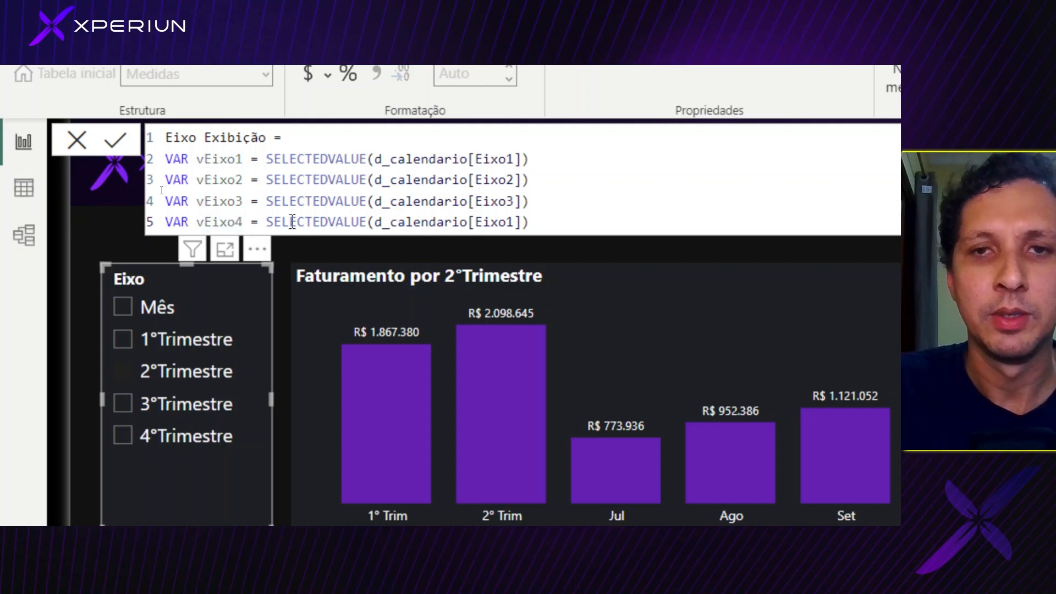
pyautogui.click(512, 221)
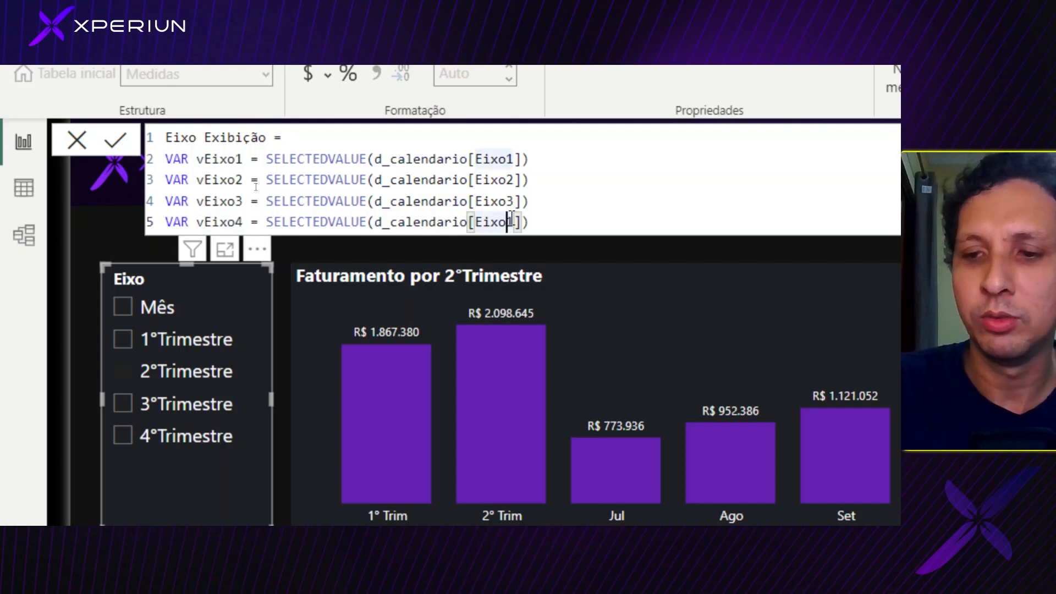
pyautogui.press('BackSpace')
pyautogui.write('4')
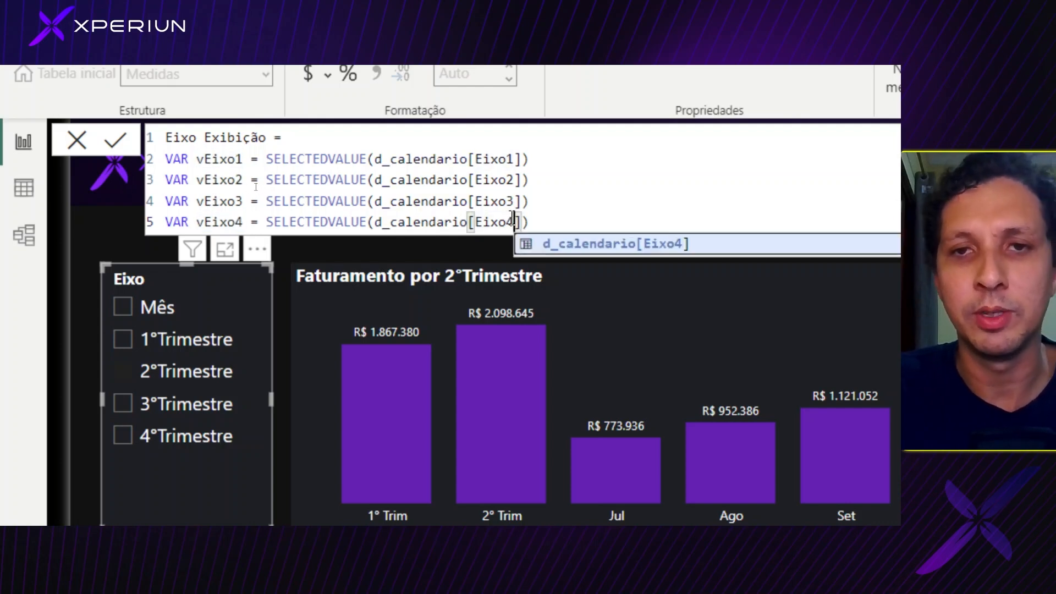
pyautogui.click(546, 225)
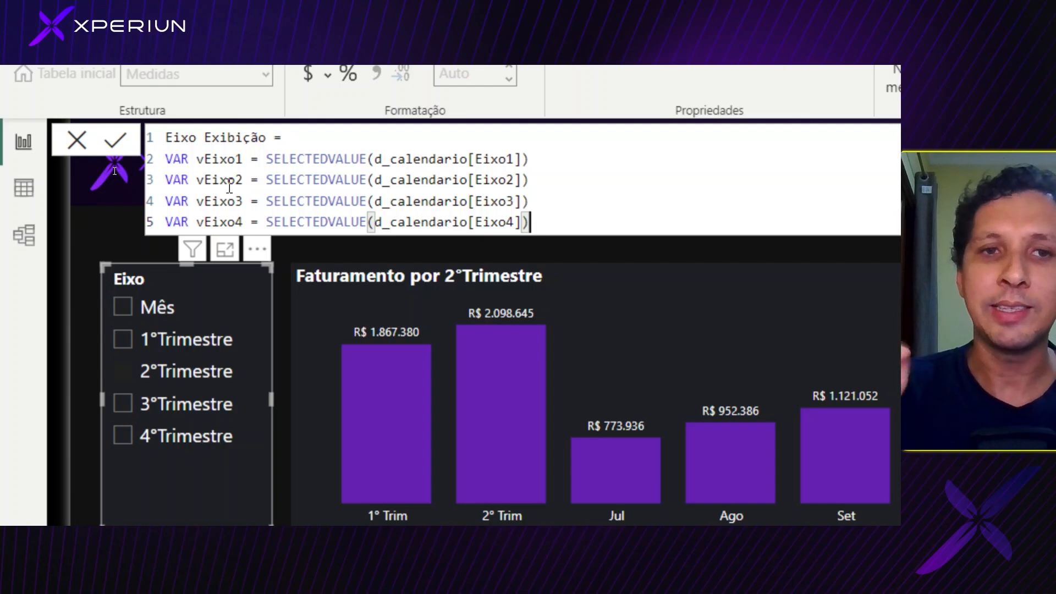
# - Add a RETURN line below the variables and start a SWITCH function with TRUE() as its expression
pyautogui.hotkey('shift', 'Return')
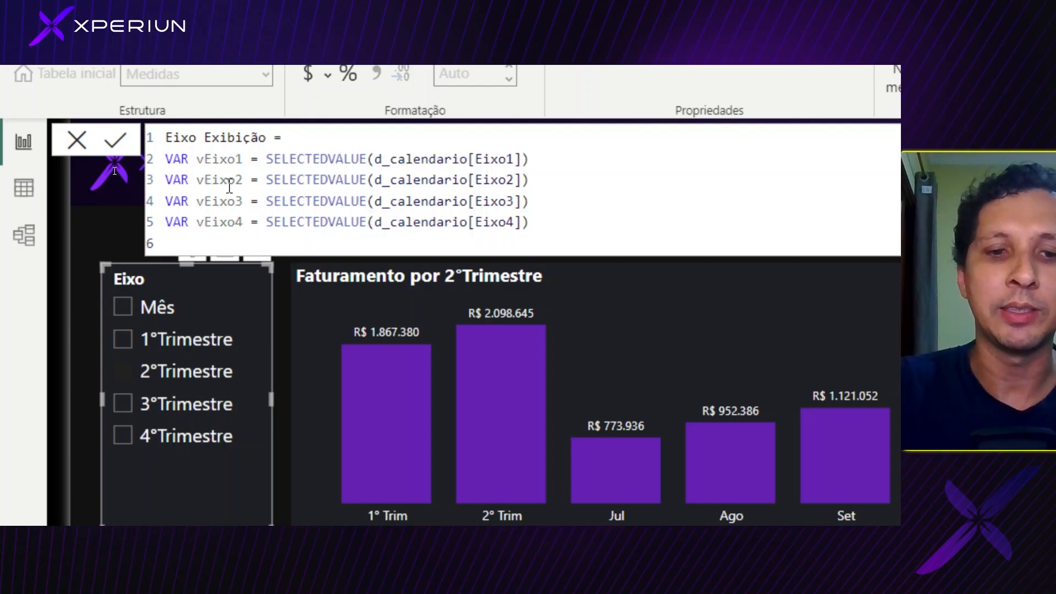
pyautogui.write('RETURN')
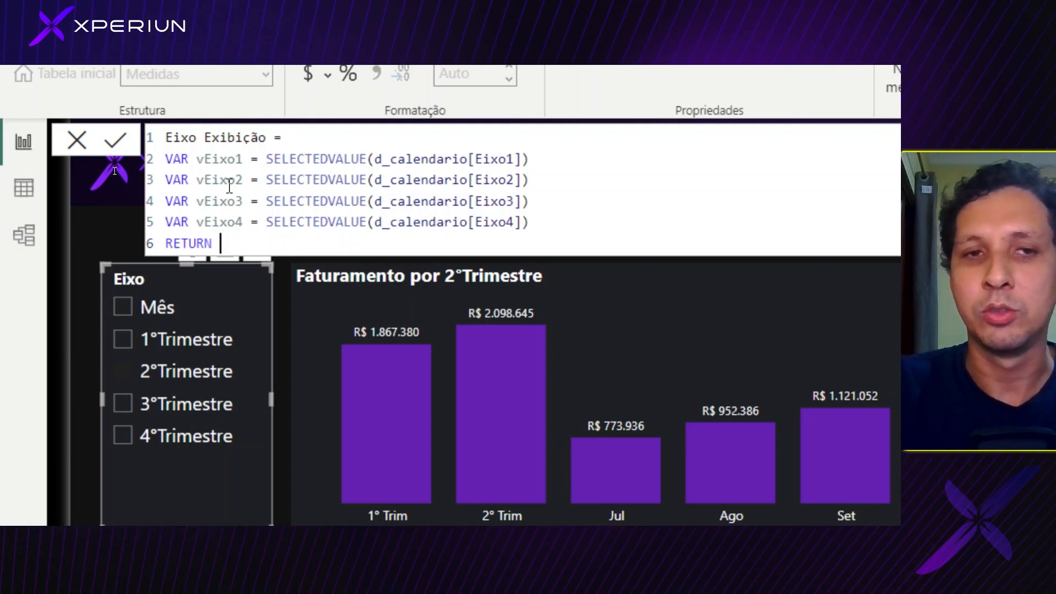
pyautogui.hotkey('shift', 'Return')
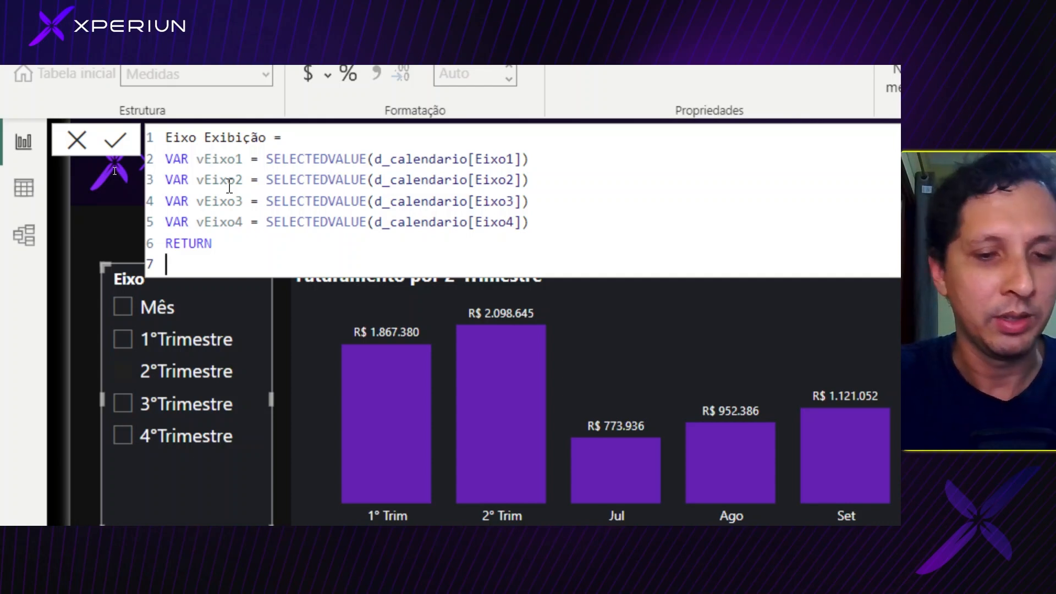
pyautogui.write('SWITCH(')
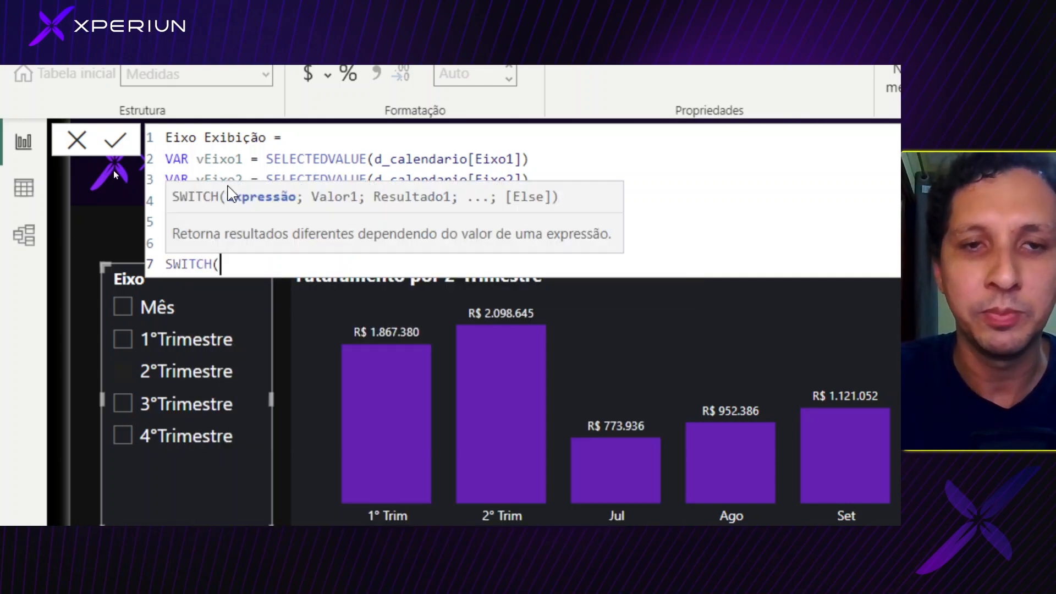
pyautogui.hotkey('shift', 'Return')
pyautogui.write('TRUE()')
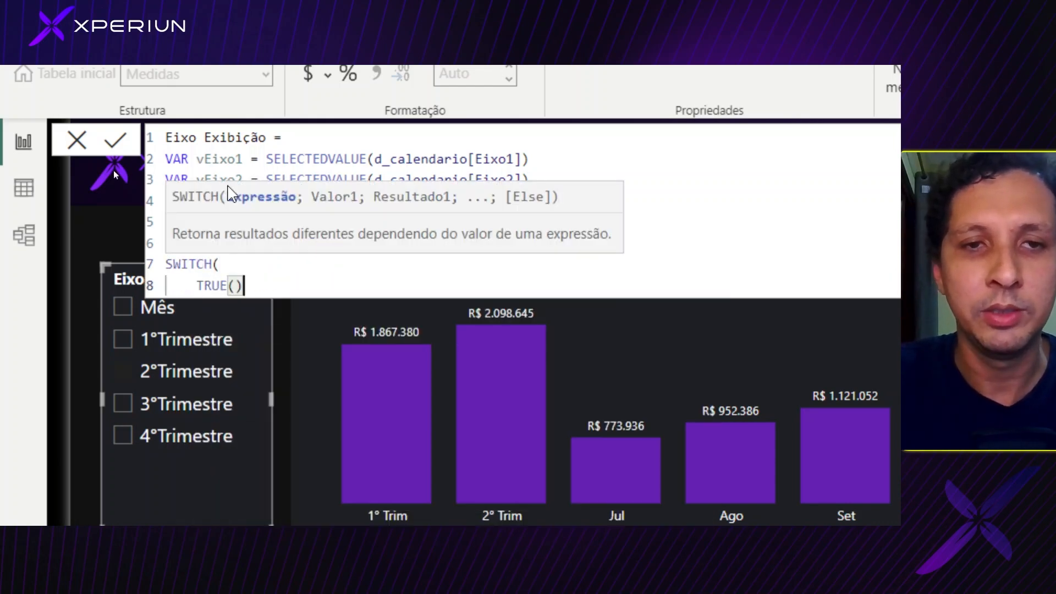
pyautogui.write(';')
pyautogui.hotkey('shift', 'Return')
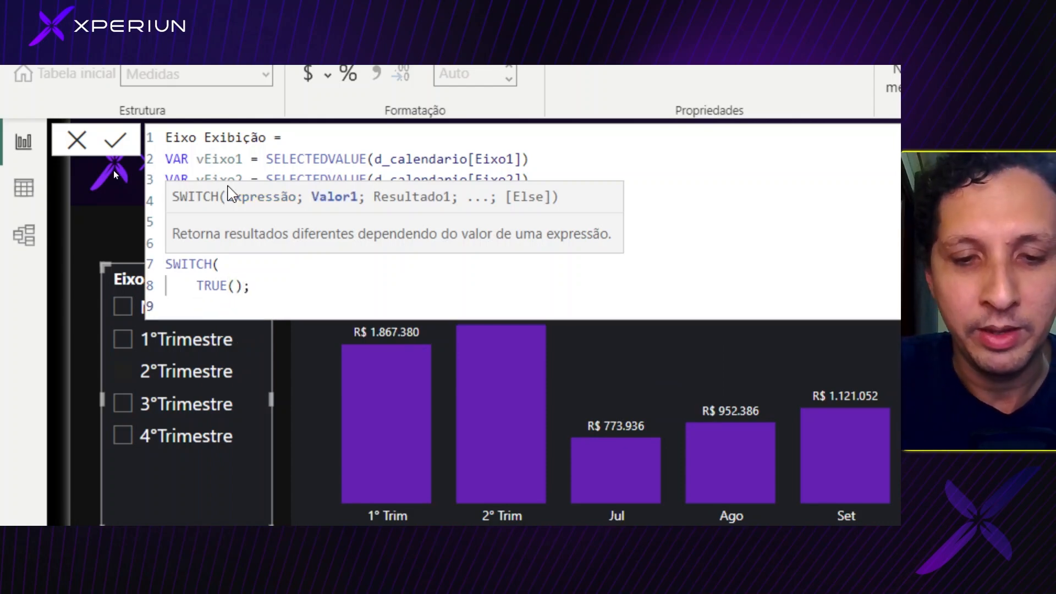
# - Add the first SWITCH condition, vEixo1 = "1º Trim", below TRUE()
pyautogui.write('vEixo1')
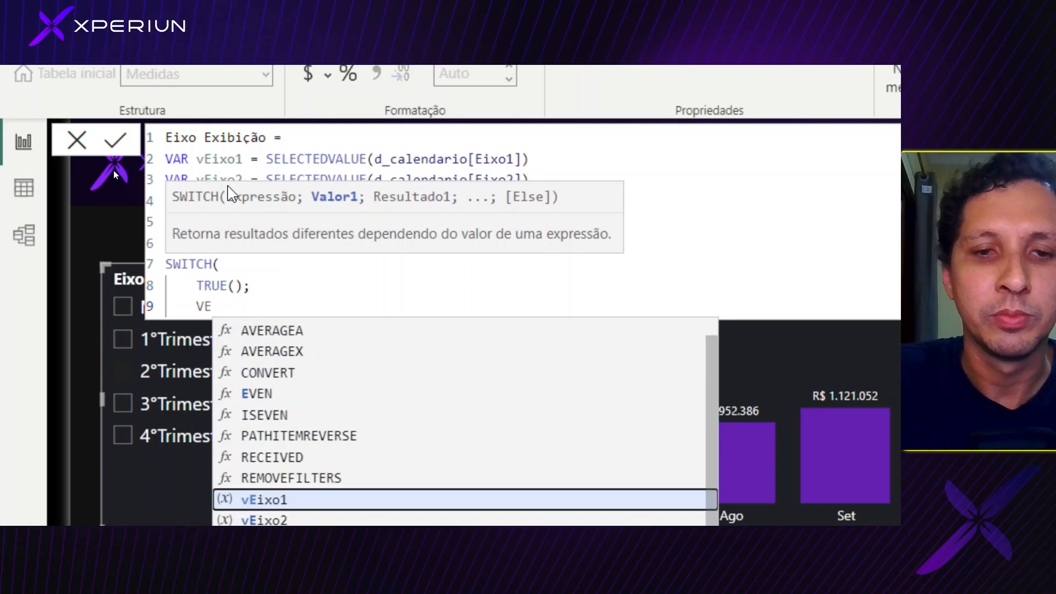
pyautogui.press('Tab')
pyautogui.write('= ')
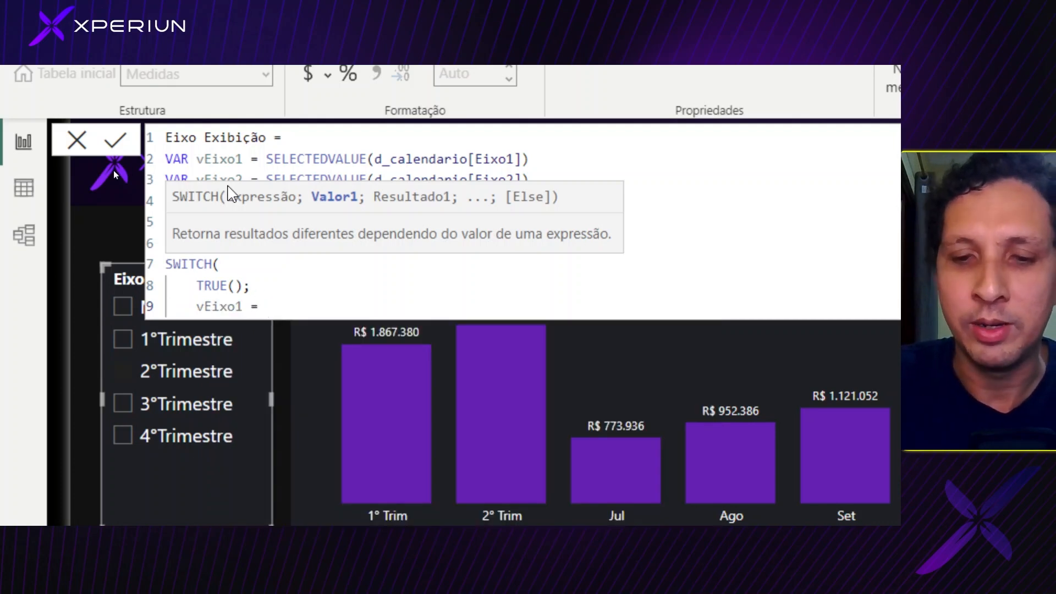
pyautogui.write('"1')
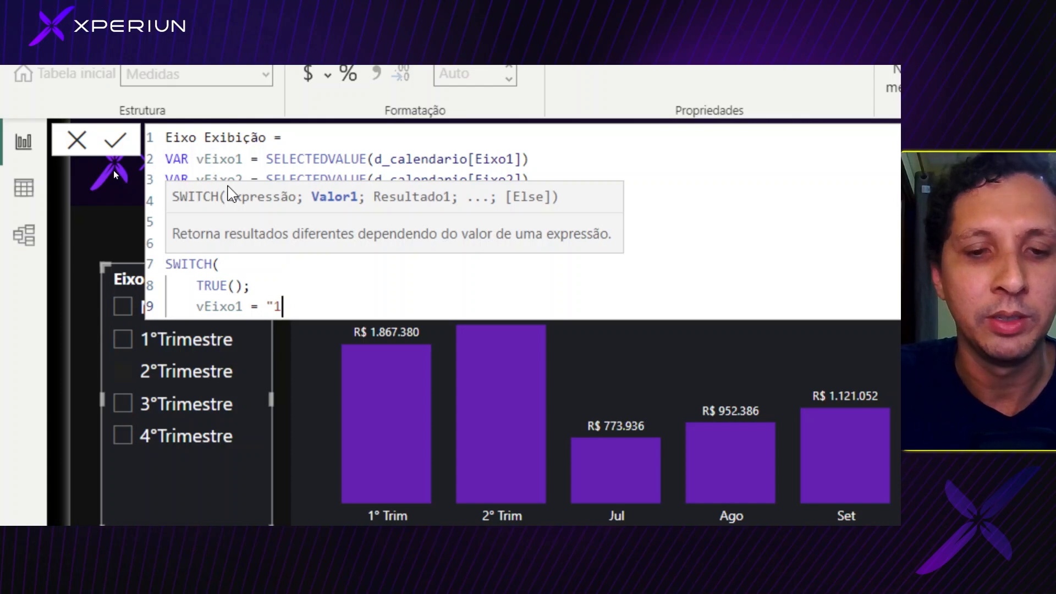
pyautogui.write('°')
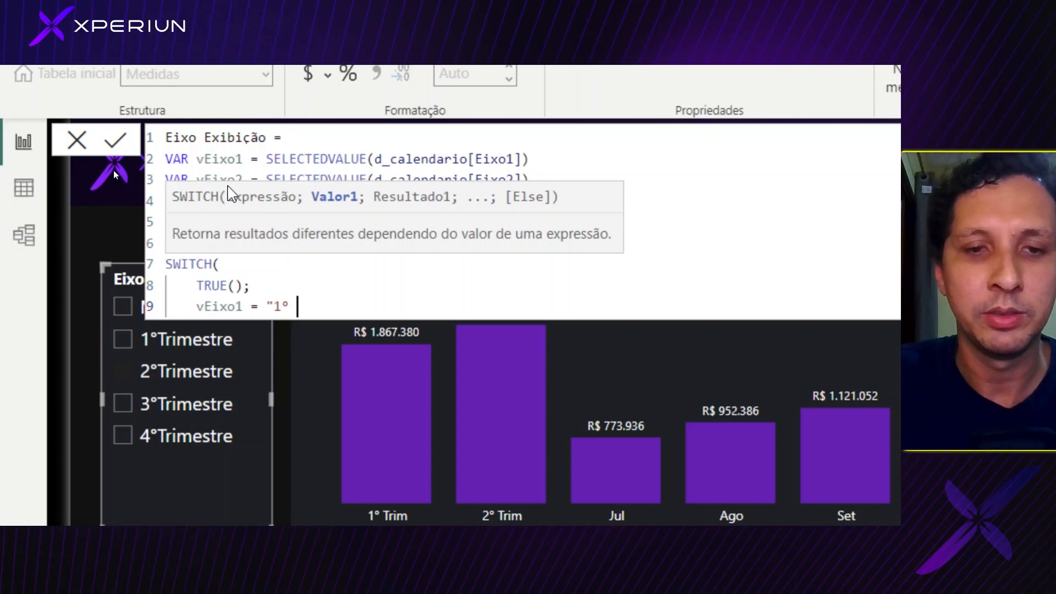
pyautogui.write(' Trim')
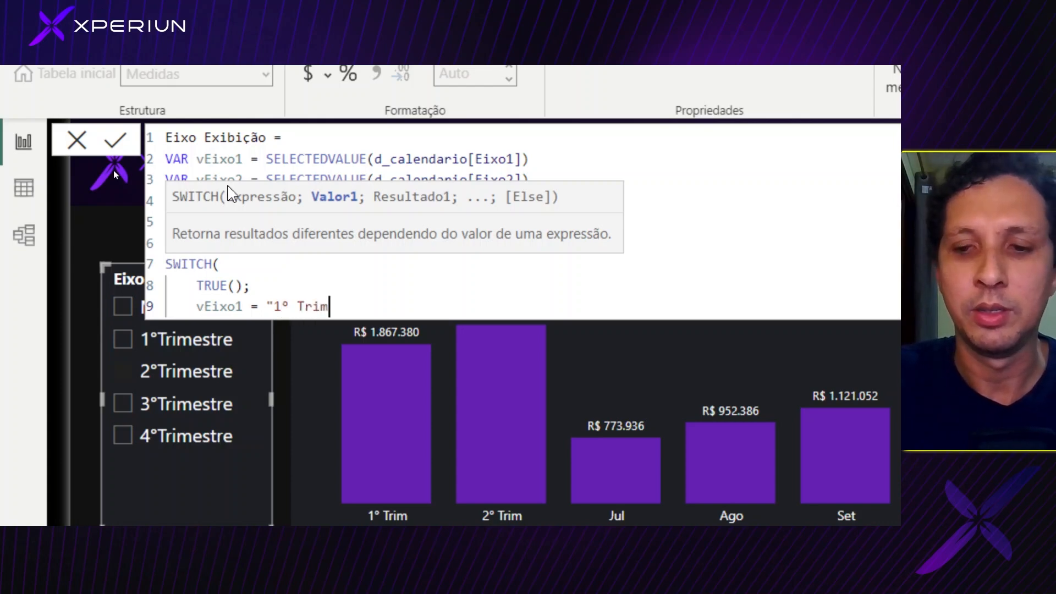
pyautogui.write('",')
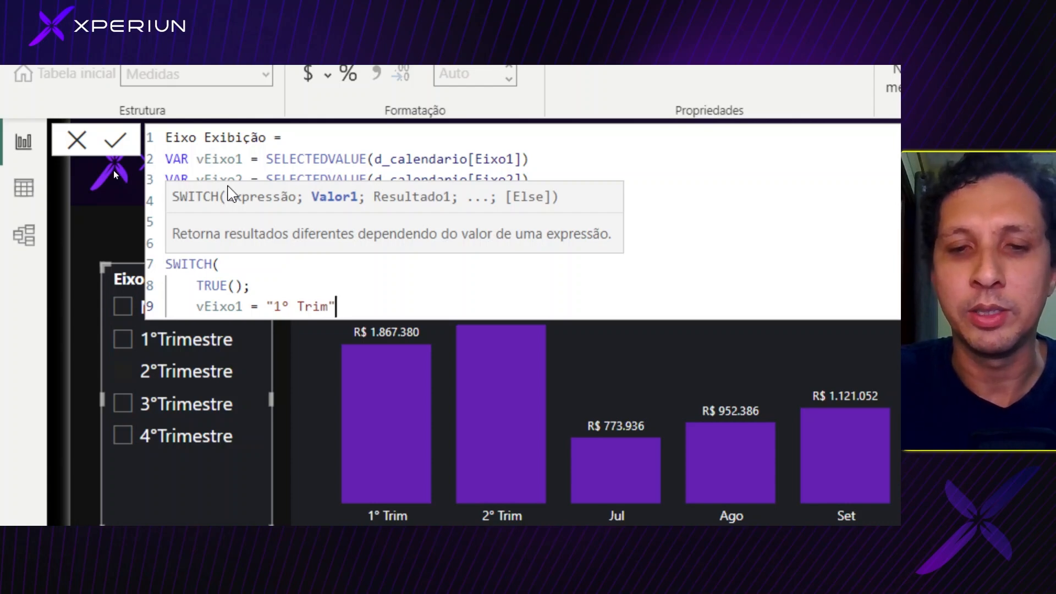
pyautogui.press('BackSpace')
pyautogui.press('BackSpace')
# - Return the [Média Mensal] measure for the vEixo1 condition and end the line with a semicolon
pyautogui.write('; [Faturamento')
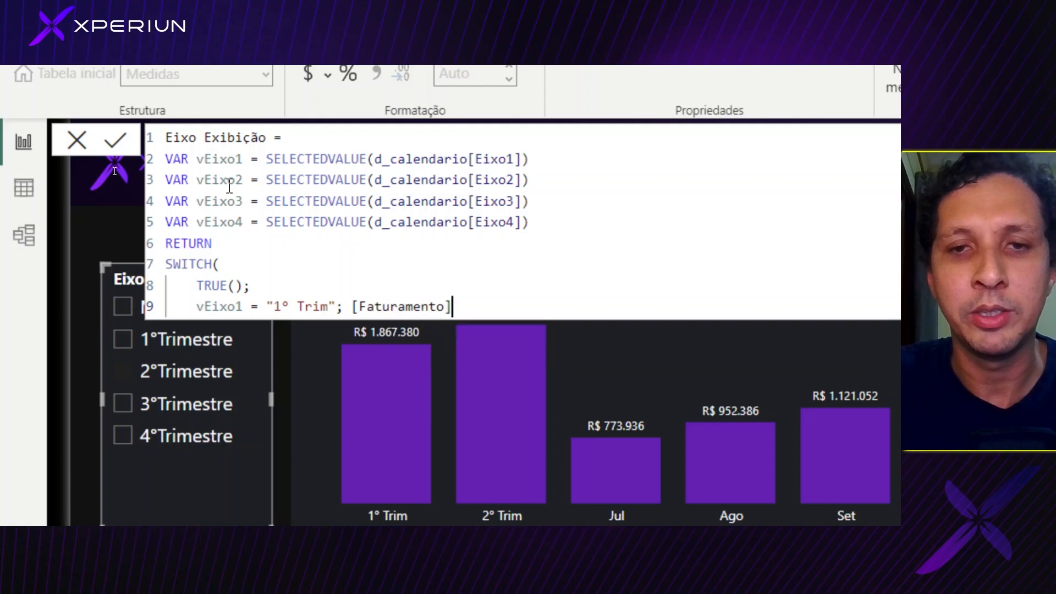
pyautogui.press('BackSpace')
pyautogui.press('BackSpace')
pyautogui.press('BackSpace')
pyautogui.press('BackSpace')
pyautogui.press('BackSpace')
pyautogui.press('BackSpace')
pyautogui.press('BackSpace')
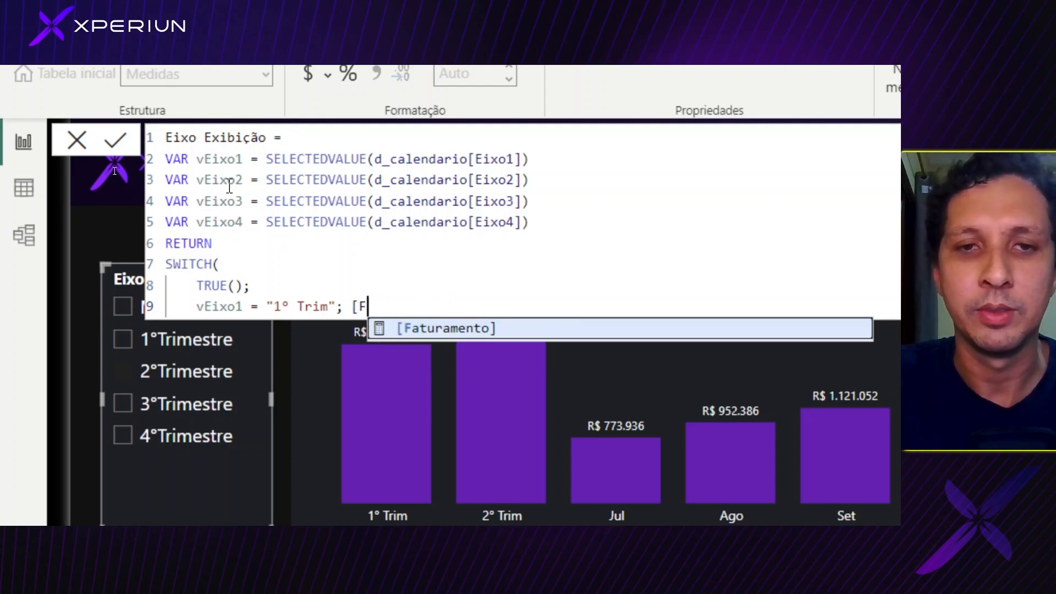
pyautogui.press('Down')
pyautogui.press('Tab')
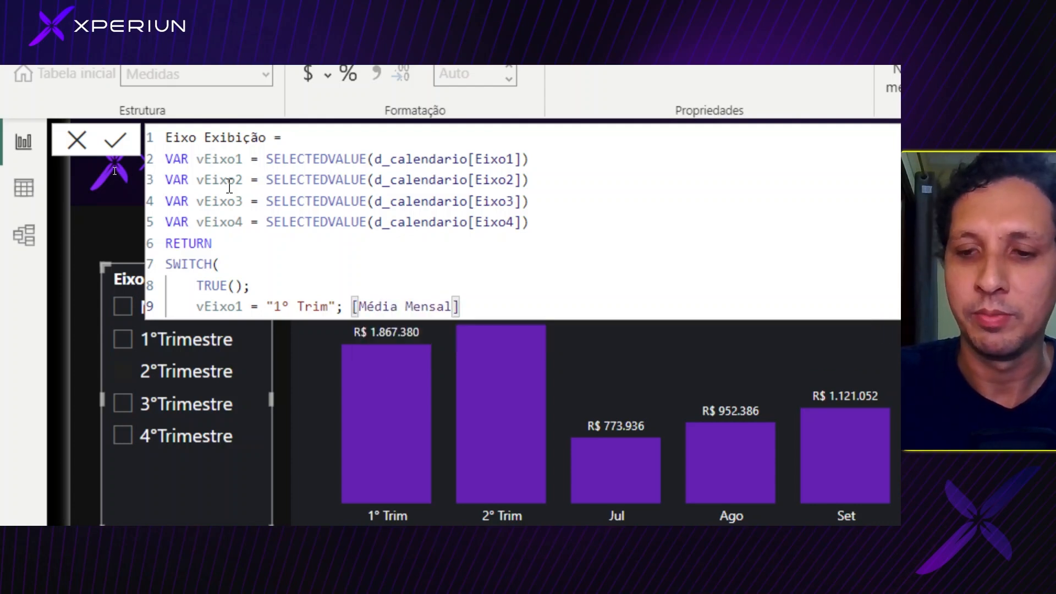
pyautogui.write(';')
# - Duplicate the vEixo1 condition line below it and change the copy's variable to vEixo2
pyautogui.hotkey('shift', 'Left')
pyautogui.hotkey('shift', 'Left')
pyautogui.hotkey('shift', 'Left')
pyautogui.hotkey('shift', 'Left')
pyautogui.hotkey('shift', 'Left')
pyautogui.hotkey('shift', 'Left')
pyautogui.hotkey('shift', 'Left')
pyautogui.hotkey('shift', 'Left')
pyautogui.hotkey('shift', 'Left')
pyautogui.hotkey('shift', 'Left')
pyautogui.hotkey('shift', 'Left')
pyautogui.hotkey('shift', 'Left')
pyautogui.hotkey('shift', 'Left')
pyautogui.hotkey('shift', 'Left')
pyautogui.hotkey('shift', 'Left')
pyautogui.hotkey('shift', 'Left')
pyautogui.hotkey('shift', 'Left')
pyautogui.hotkey('shift', 'Left')
pyautogui.hotkey('shift', 'Left')
pyautogui.hotkey('shift', 'Left')
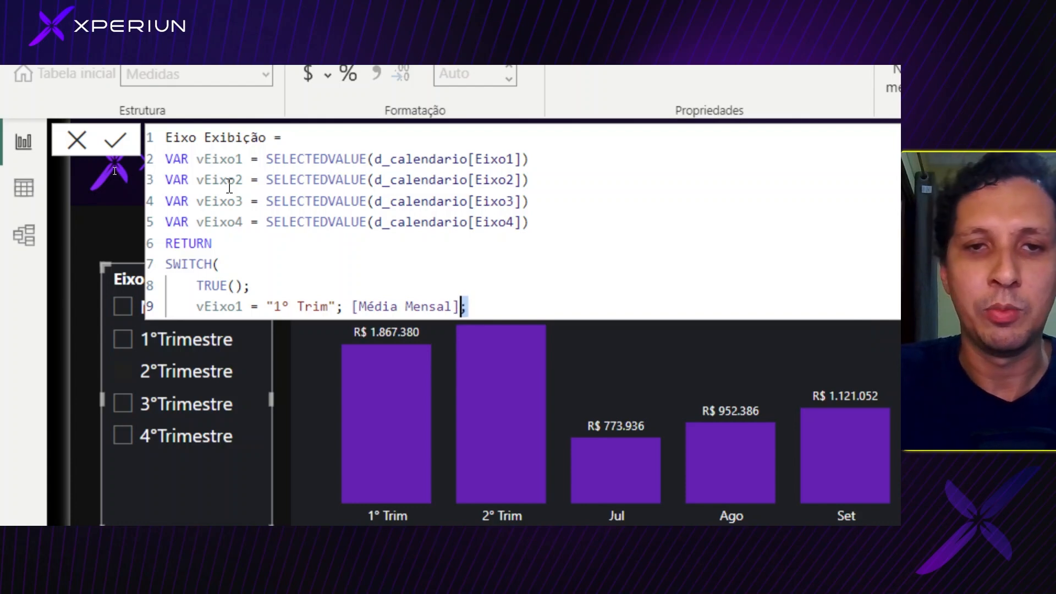
pyautogui.hotkey('shift', 'Left')
pyautogui.hotkey('shift', 'Left')
pyautogui.hotkey('shift', 'Left')
pyautogui.hotkey('shift', 'Left')
pyautogui.hotkey('shift', 'Left')
pyautogui.hotkey('ctrl', 'c')
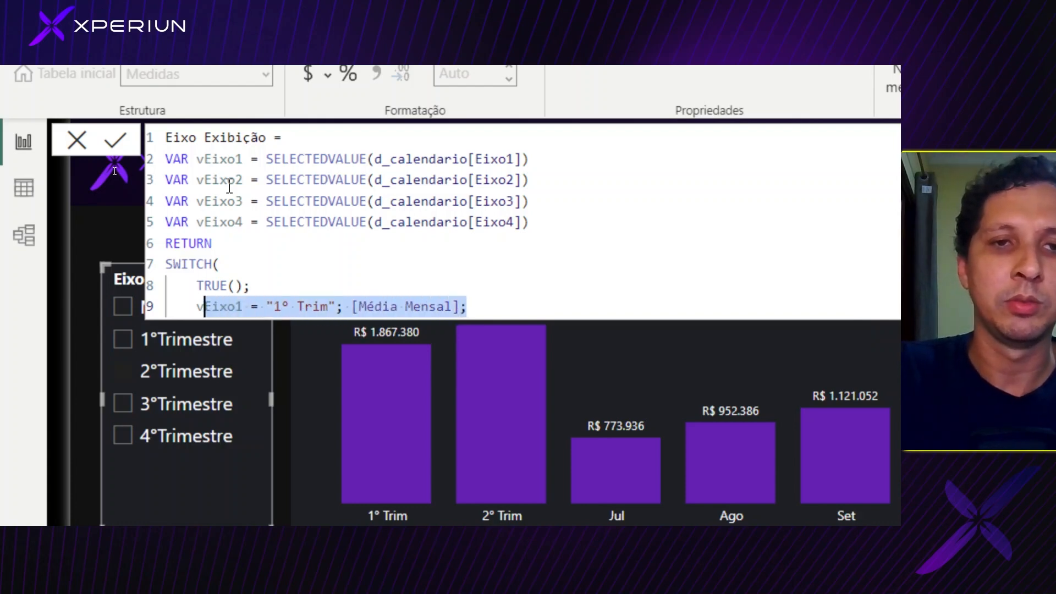
pyautogui.press('End')
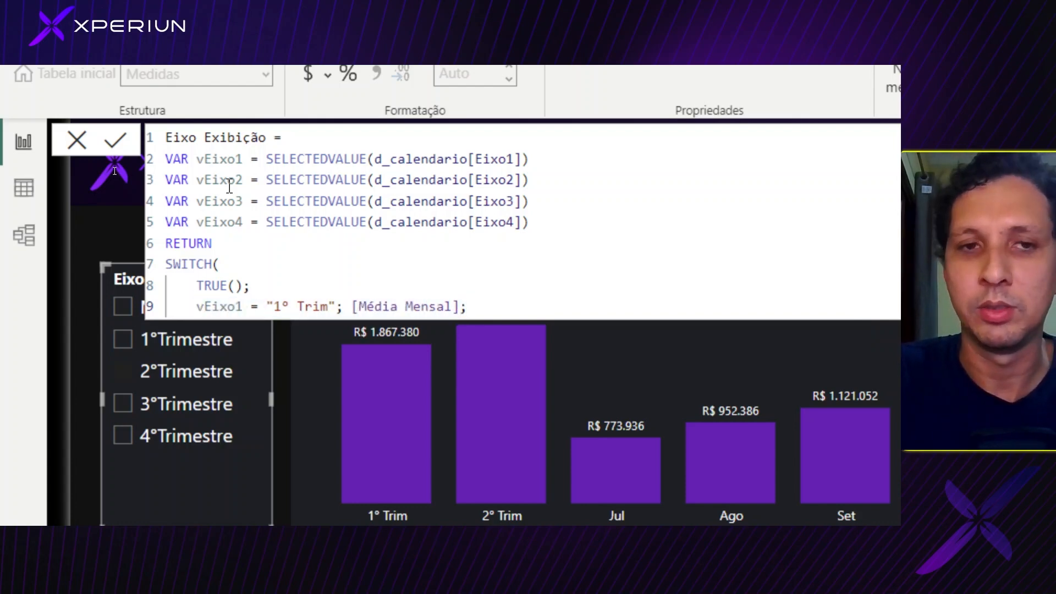
pyautogui.press('Return')
pyautogui.hotkey('ctrl', 'v')
pyautogui.click(253, 328)
pyautogui.press('BackSpace')
pyautogui.write('2')
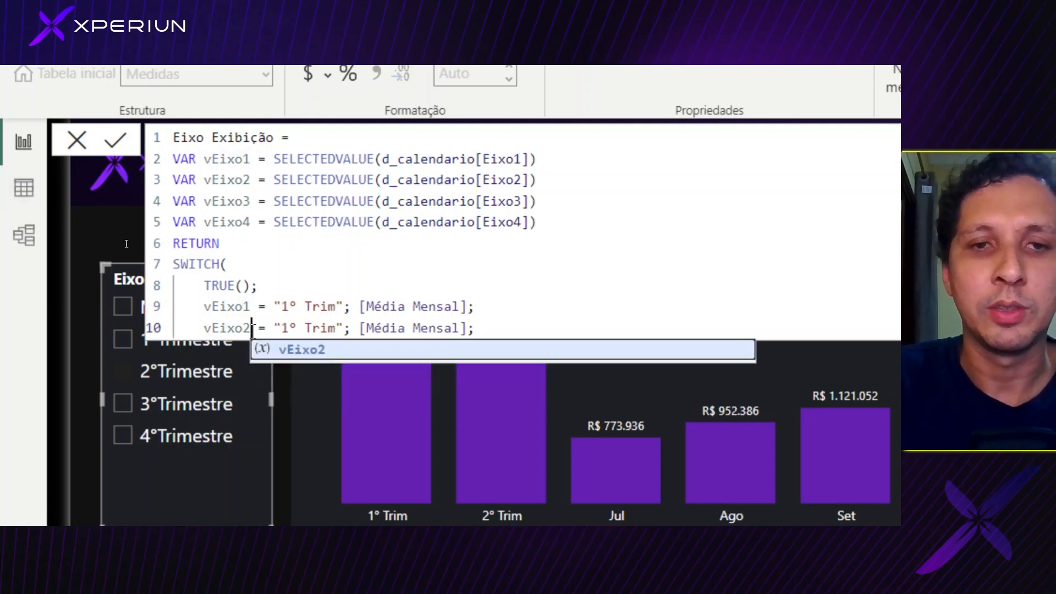
# - Extend the vEixo2 condition with the OR alternative || vEixo2 = "2º Trim", reusing the copied condition text
pyautogui.click(343, 328)
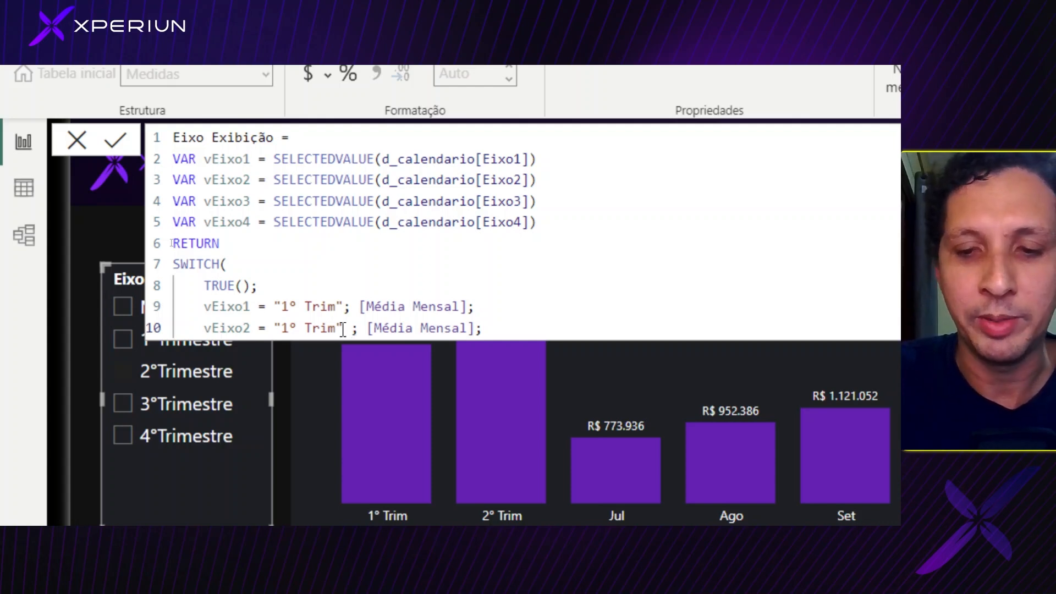
pyautogui.write('||')
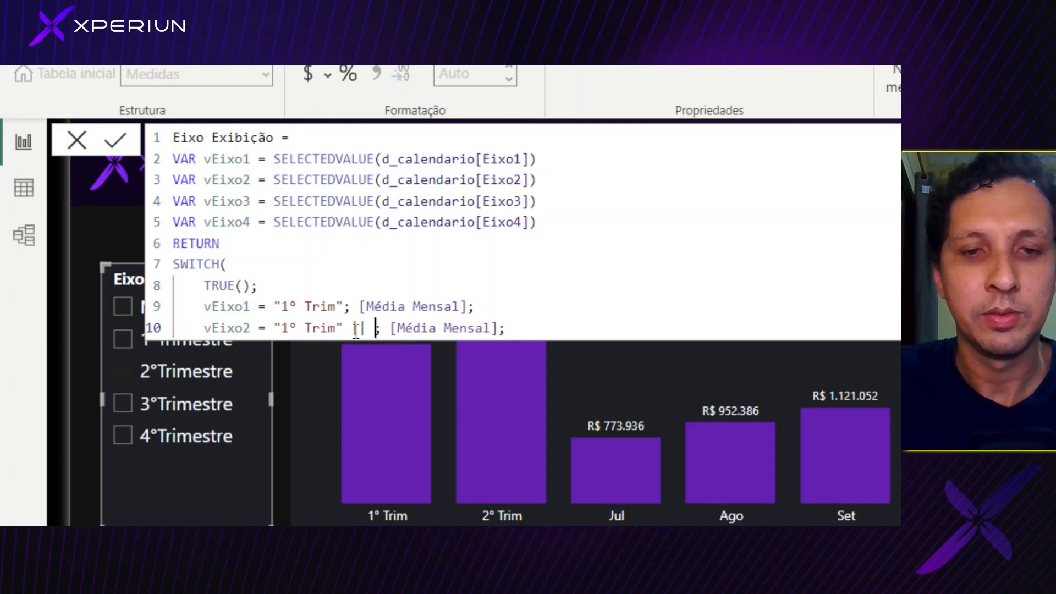
pyautogui.hotkey('ctrl', 'v')
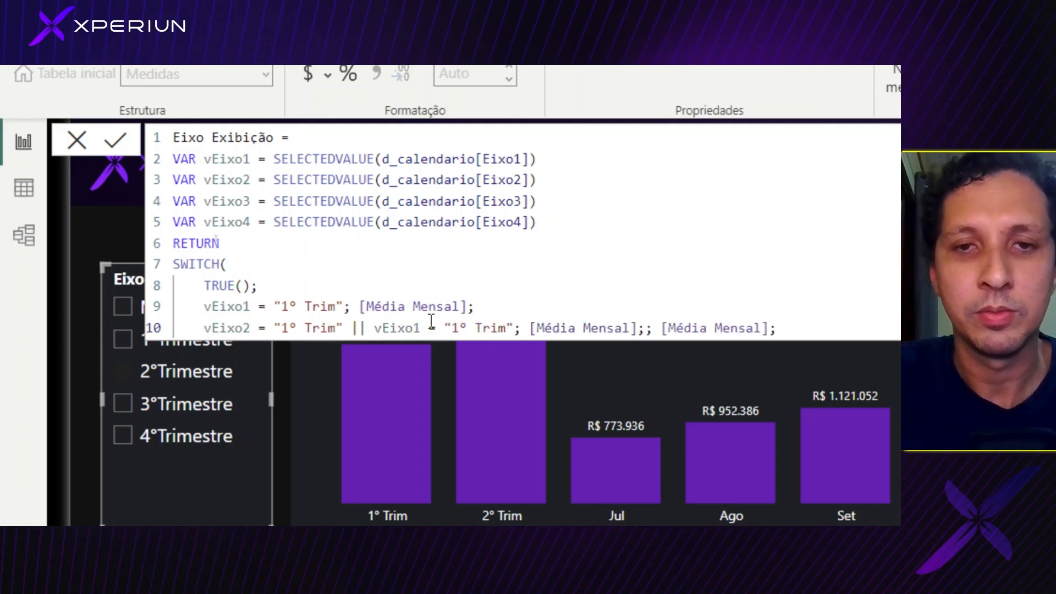
pyautogui.click(421, 327)
pyautogui.press('BackSpace')
pyautogui.write('2')
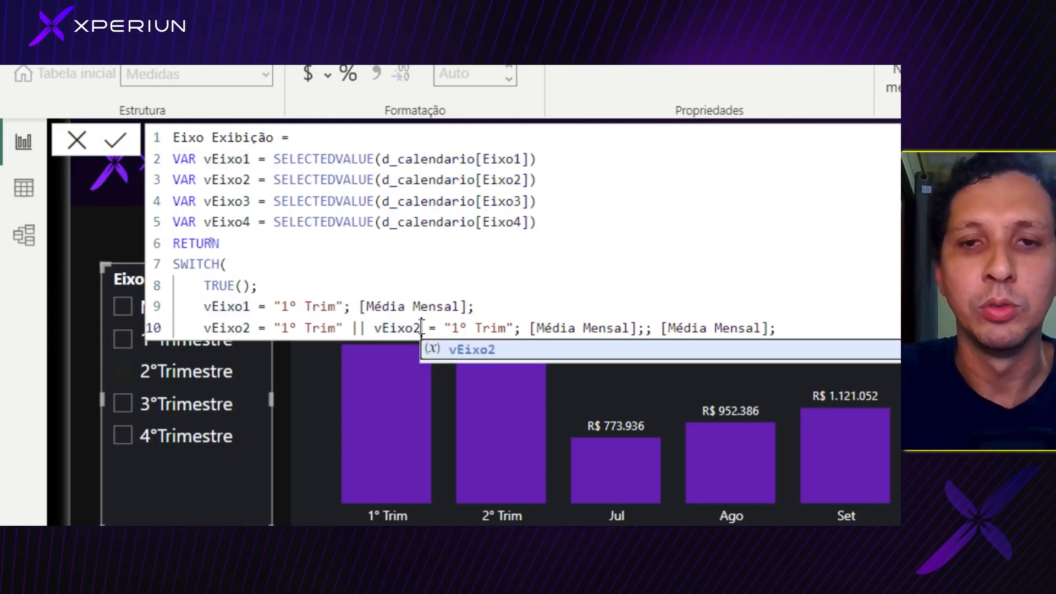
pyautogui.click(460, 327)
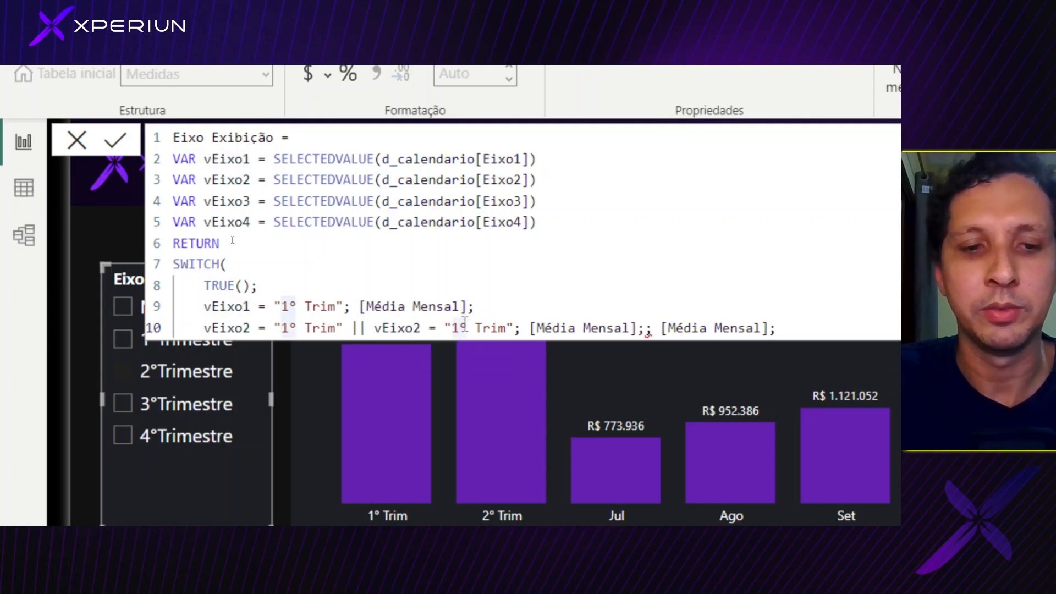
pyautogui.press('BackSpace')
pyautogui.write('2')
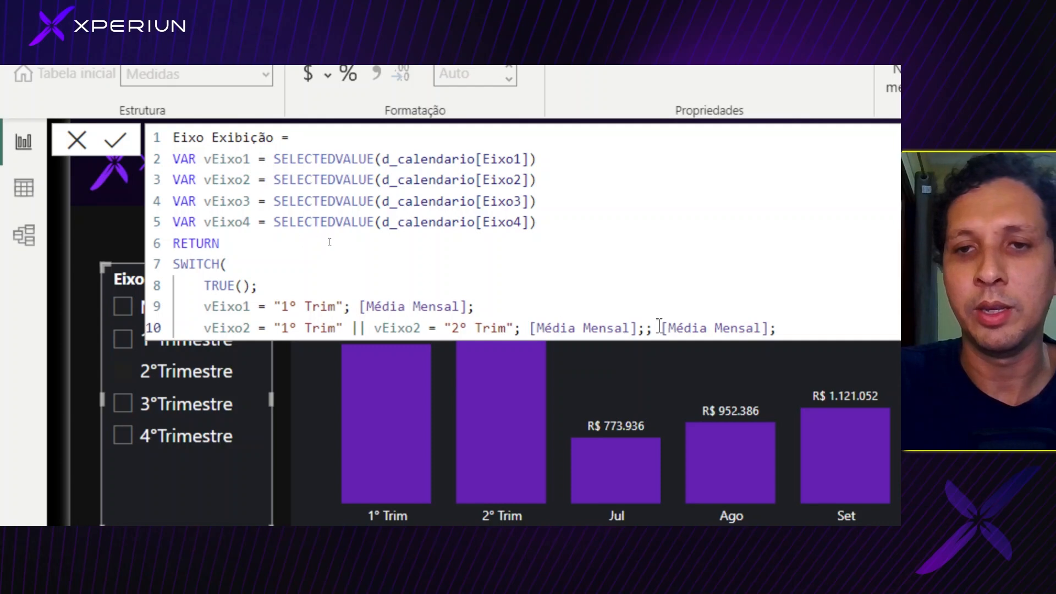
# - Remove the surplus semicolons and repeated [Média Mensal] from the vEixo2 line, leaving one result ended by a semicolon
pyautogui.click(637, 328)
pyautogui.press('Delete')
pyautogui.moveTo(638, 328); pyautogui.dragTo(786, 329)
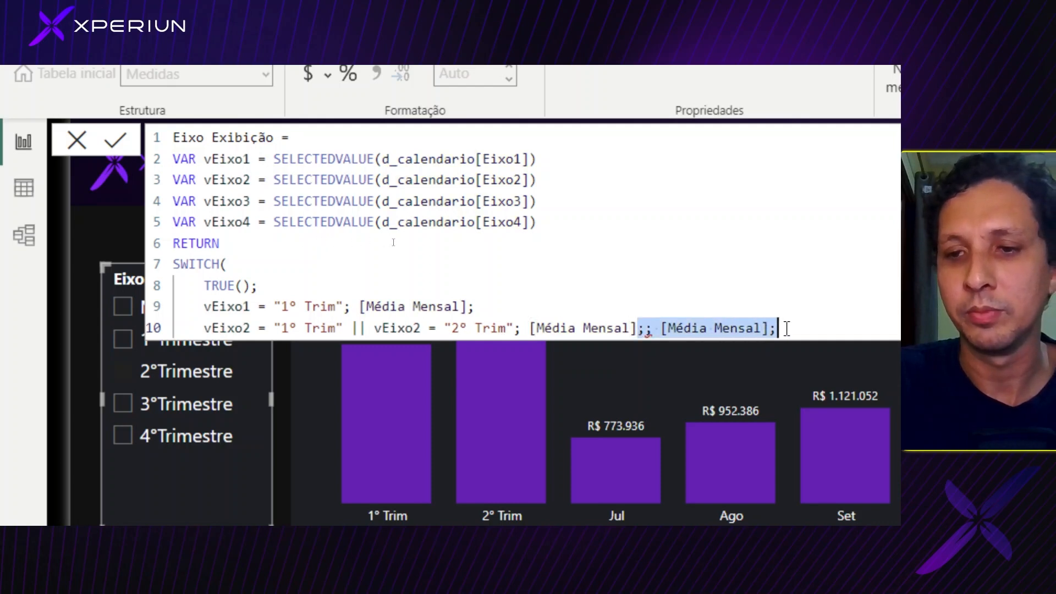
pyautogui.press('Delete')
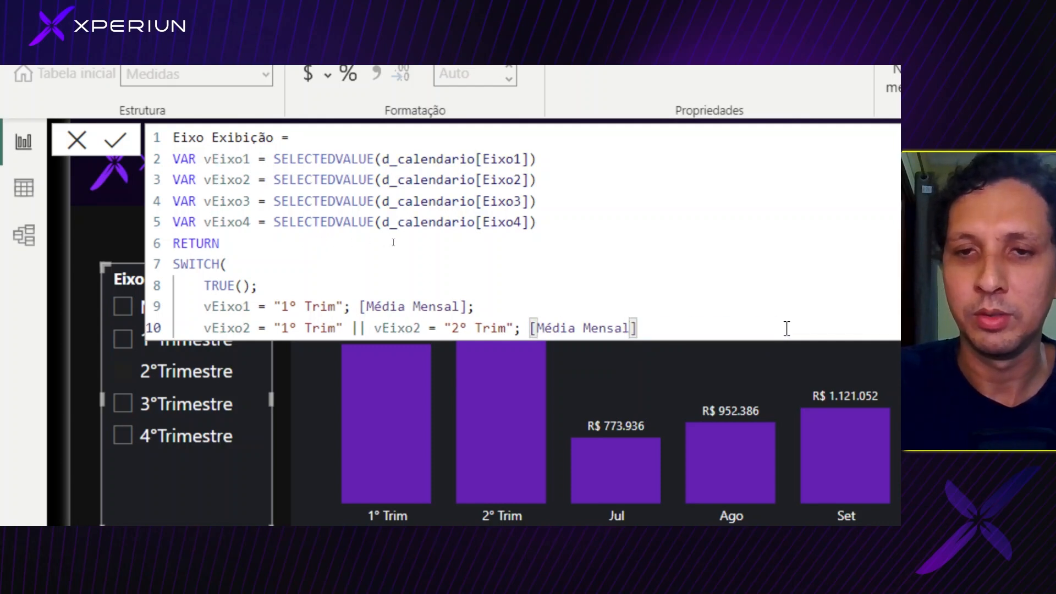
pyautogui.write(';')
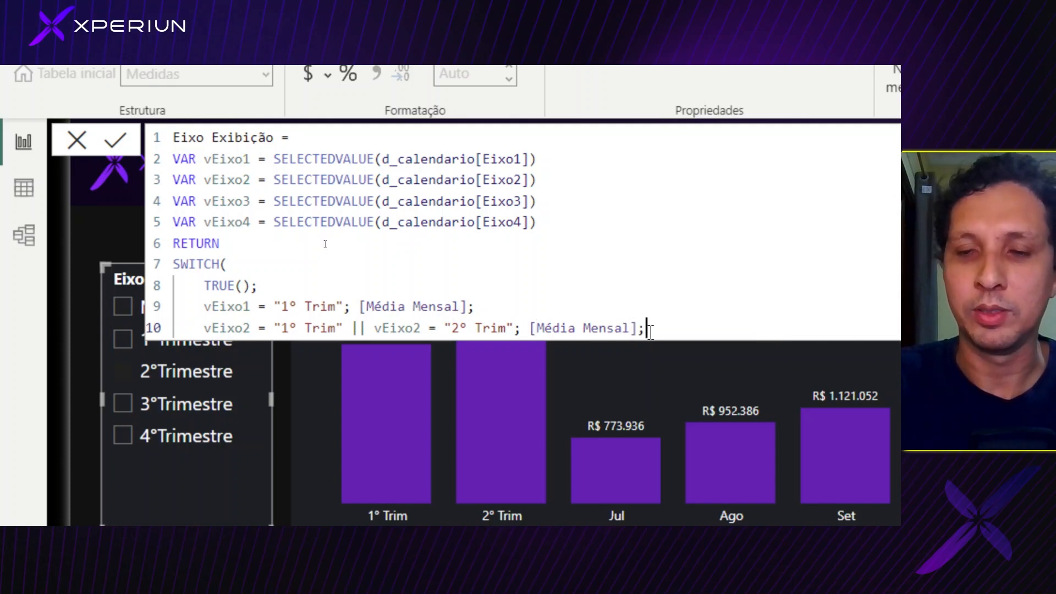
# - Duplicate the vEixo2 condition line below it and change both variables in the copy to vEixo3
pyautogui.moveTo(649, 329); pyautogui.dragTo(203, 328)
pyautogui.hotkey('ctrl', 'c')
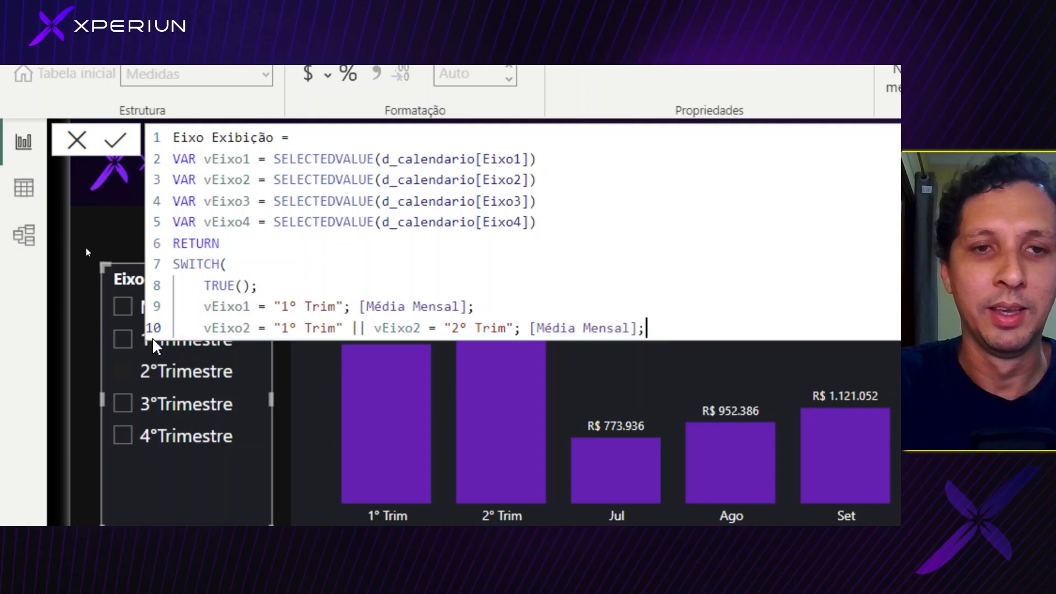
pyautogui.press('End')
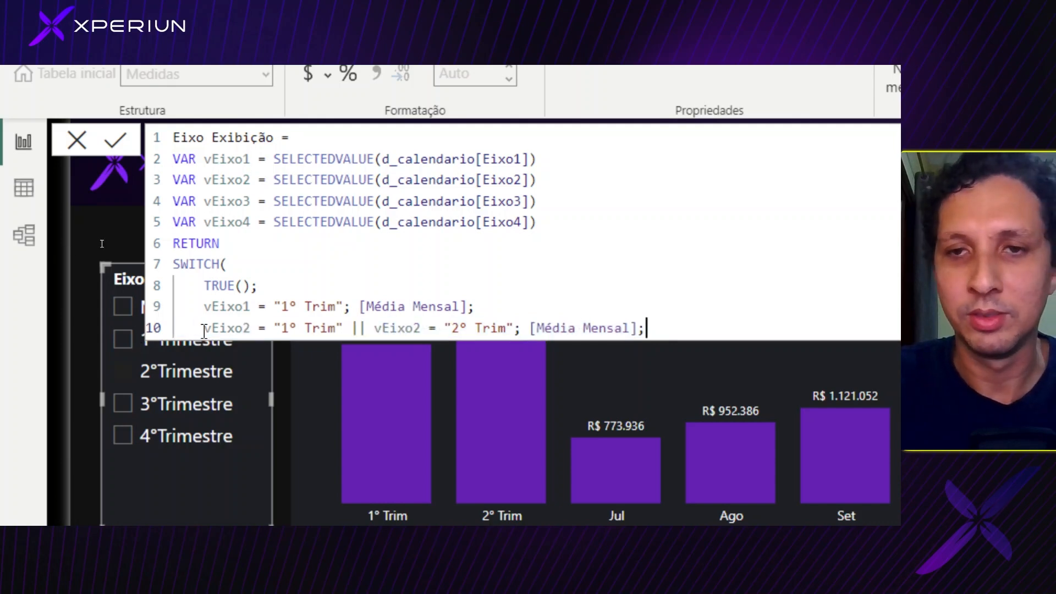
pyautogui.press('Return')
pyautogui.hotkey('ctrl', 'v')
pyautogui.click(250, 349)
pyautogui.press('BackSpace')
pyautogui.write('3')
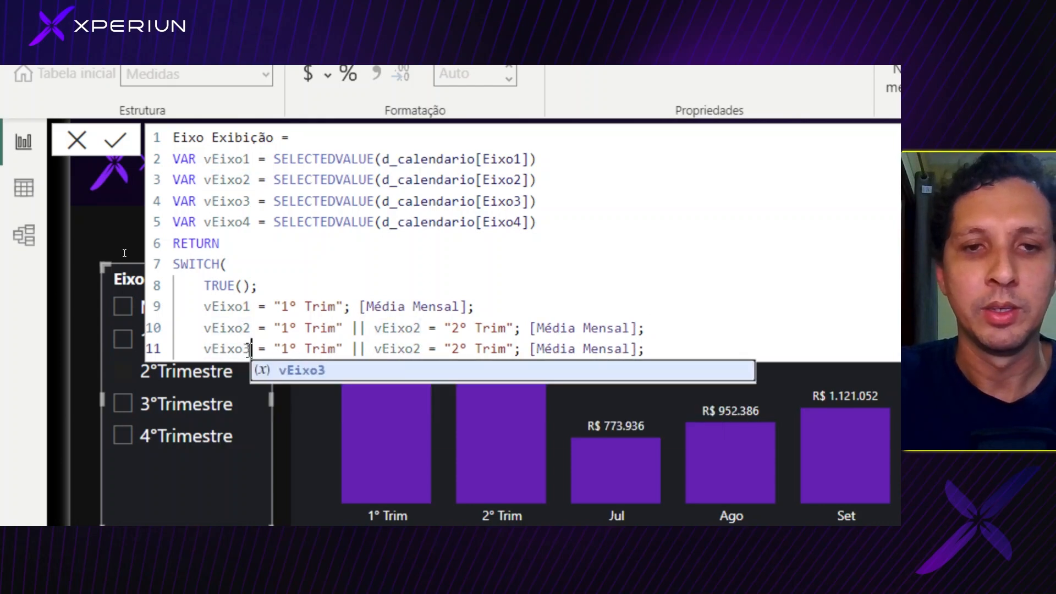
pyautogui.click(422, 348)
pyautogui.press('BackSpace')
pyautogui.write('3')
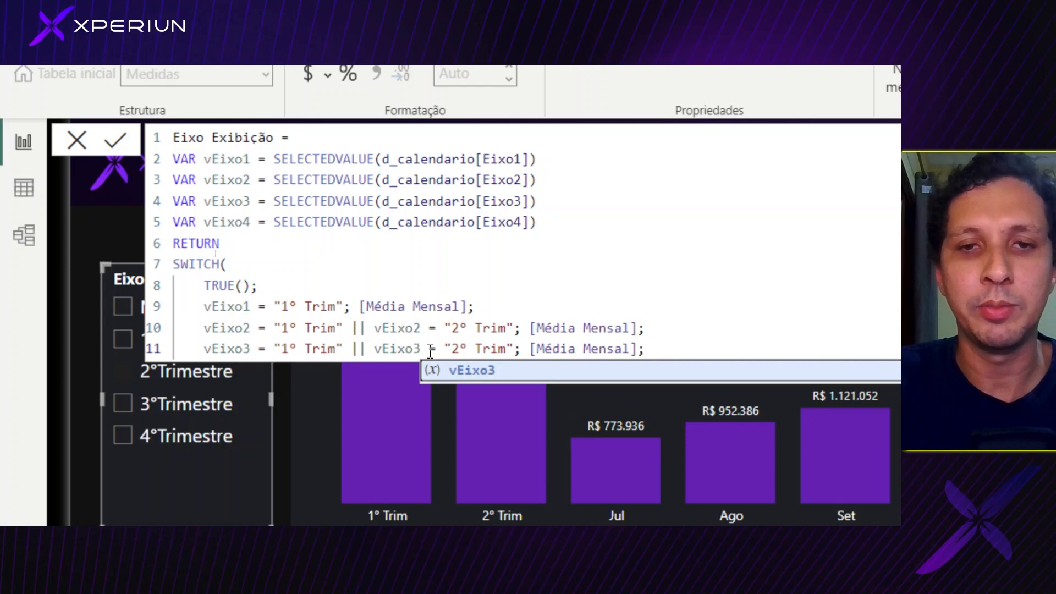
# - Add a third alternative, || vEixo3 = "3º Trim", to the vEixo3 line from a copy of its second condition
pyautogui.moveTo(374, 350); pyautogui.dragTo(516, 349)
pyautogui.hotkey('ctrl', 'c')
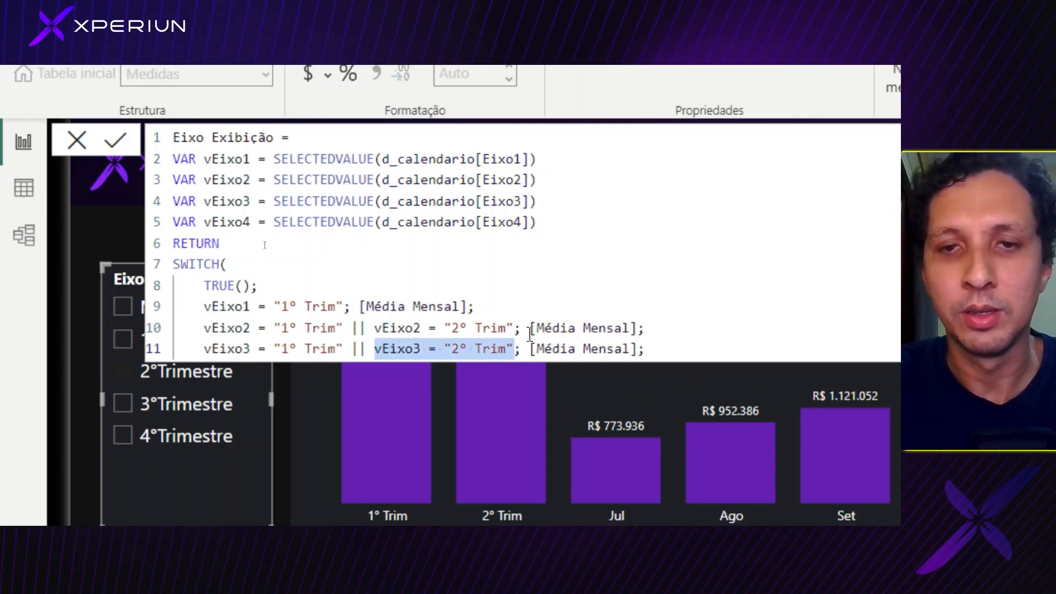
pyautogui.click(515, 349)
pyautogui.write('||')
pyautogui.hotkey('ctrl', 'v')
pyautogui.press('Left')
pyautogui.press('Left')
pyautogui.press('Left')
pyautogui.press('Left')
pyautogui.press('Left')
pyautogui.press('Left')
pyautogui.press('Left')
pyautogui.write('3')
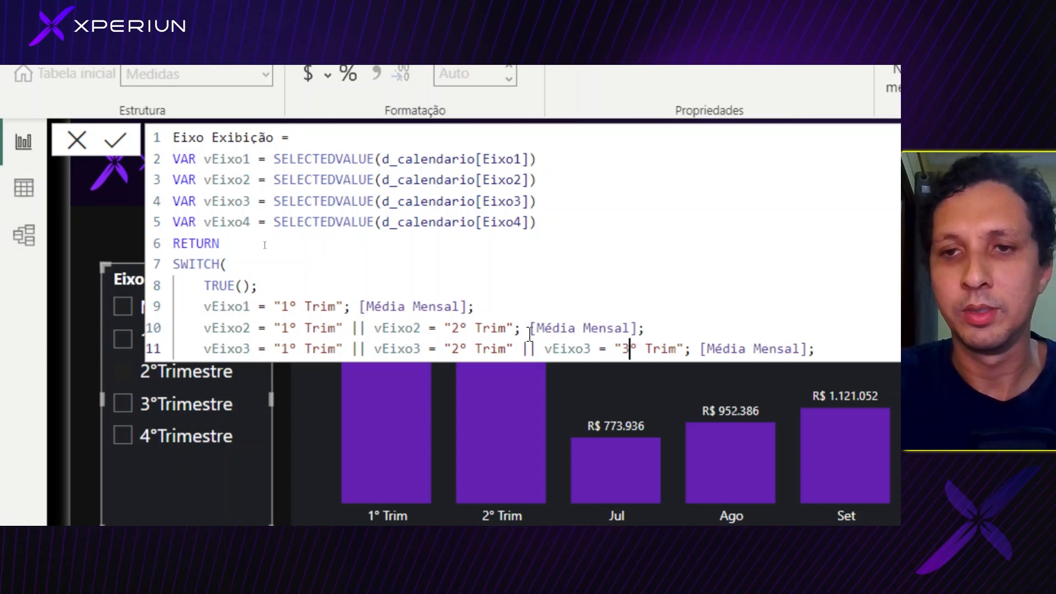
# - Duplicate the complete vEixo3 condition line as a new line below it
pyautogui.click(816, 347)
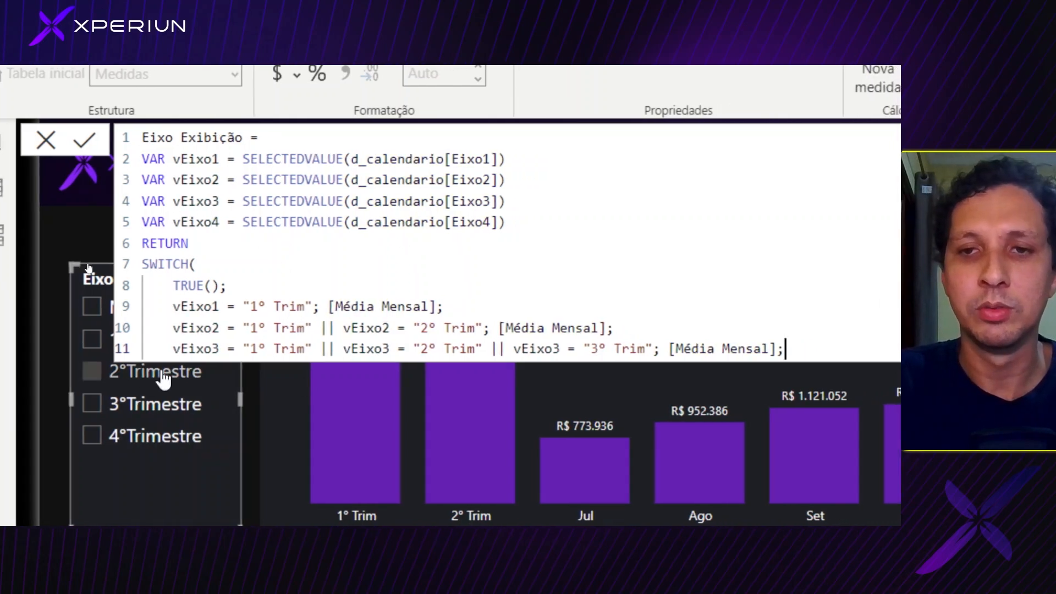
pyautogui.hotkey('shift', 'Home')
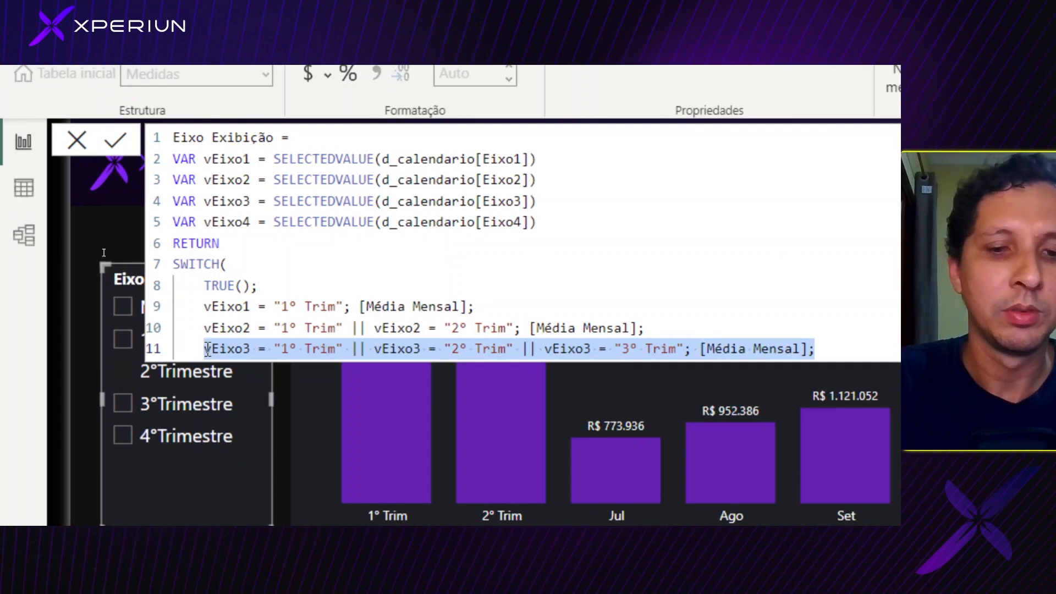
pyautogui.hotkey('ctrl', 'c')
pyautogui.press('End')
pyautogui.press('Return')
pyautogui.hotkey('ctrl', 'v')
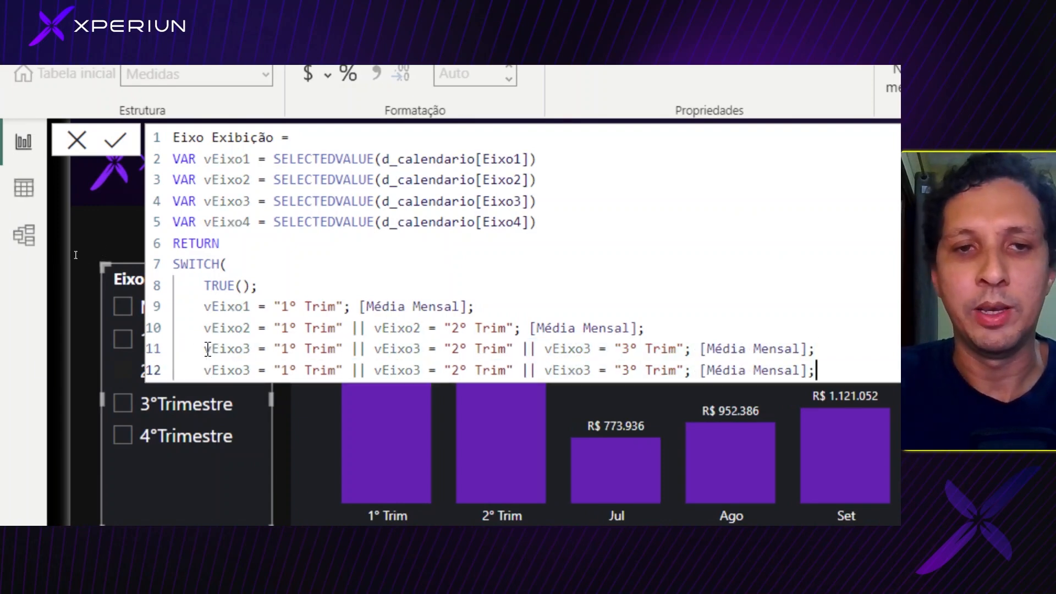
# - Change all three vEixo3 variables in the duplicated last condition line to vEixo4
pyautogui.click(250, 370)
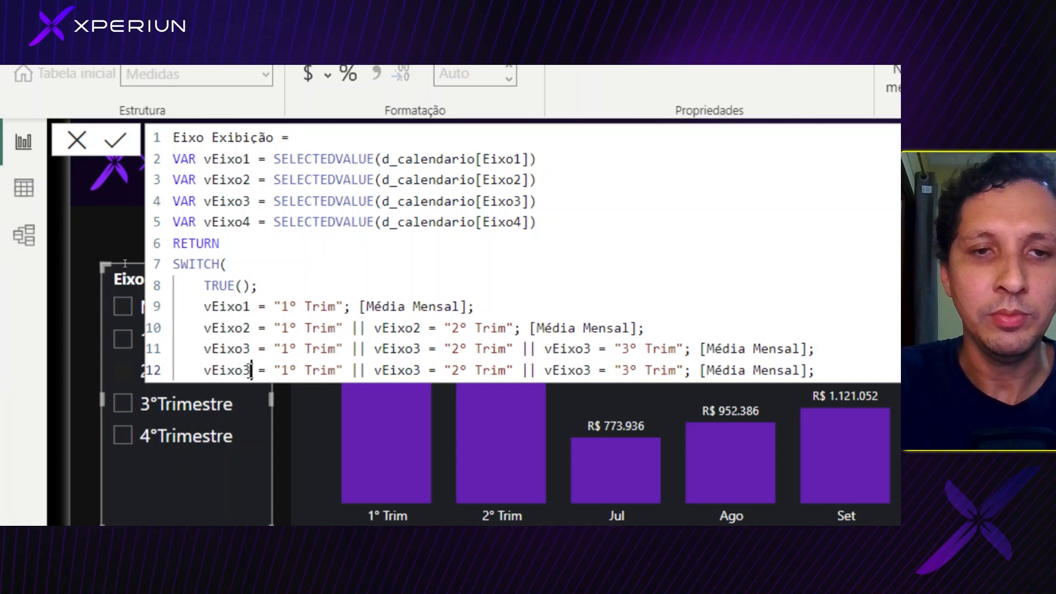
pyautogui.press('BackSpace')
pyautogui.write('4')
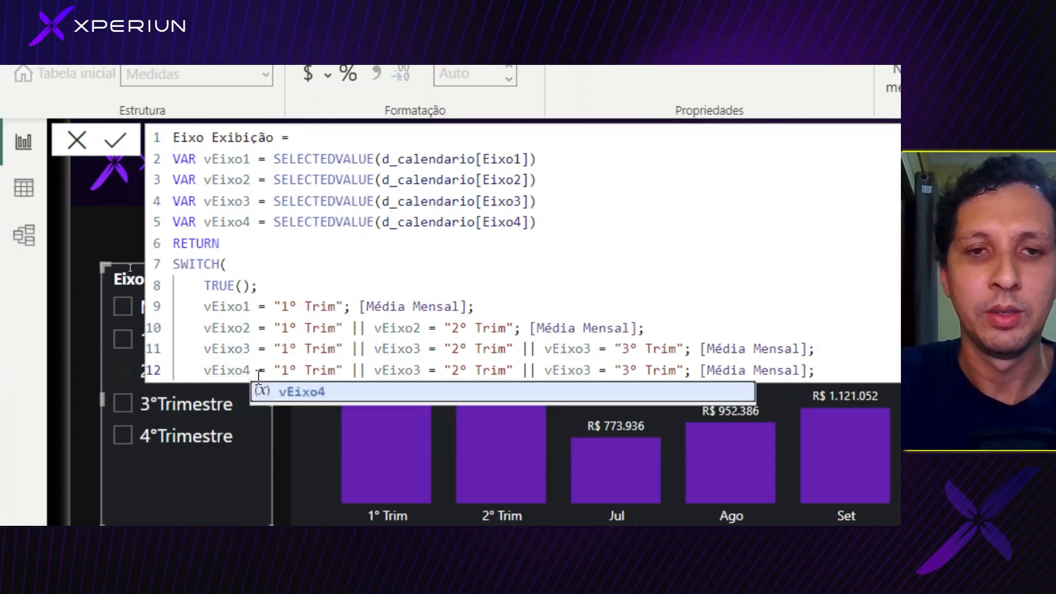
pyautogui.click(423, 370)
pyautogui.press('BackSpace')
pyautogui.write('4')
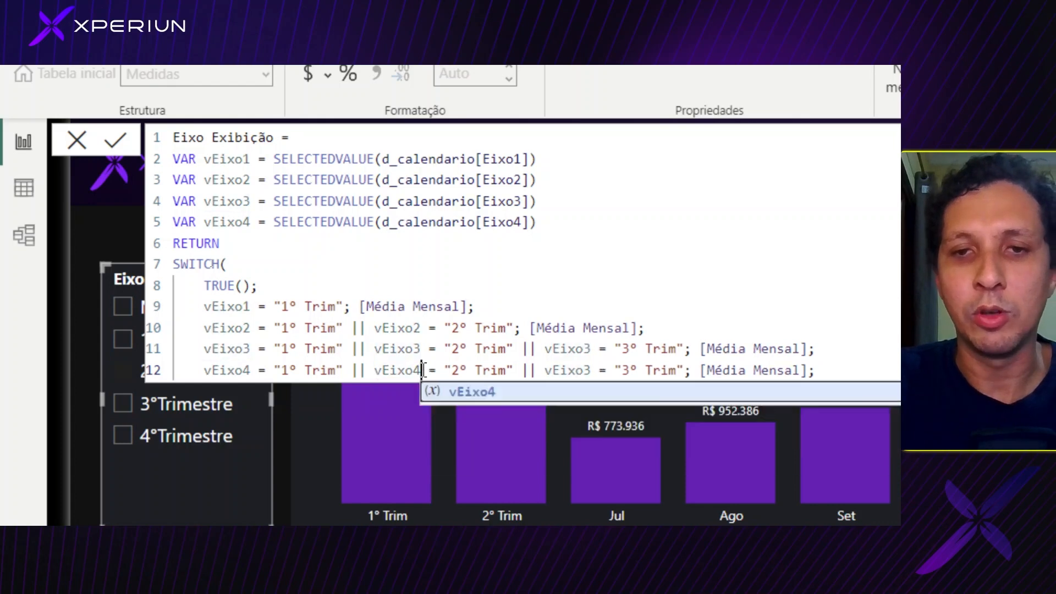
pyautogui.click(587, 370)
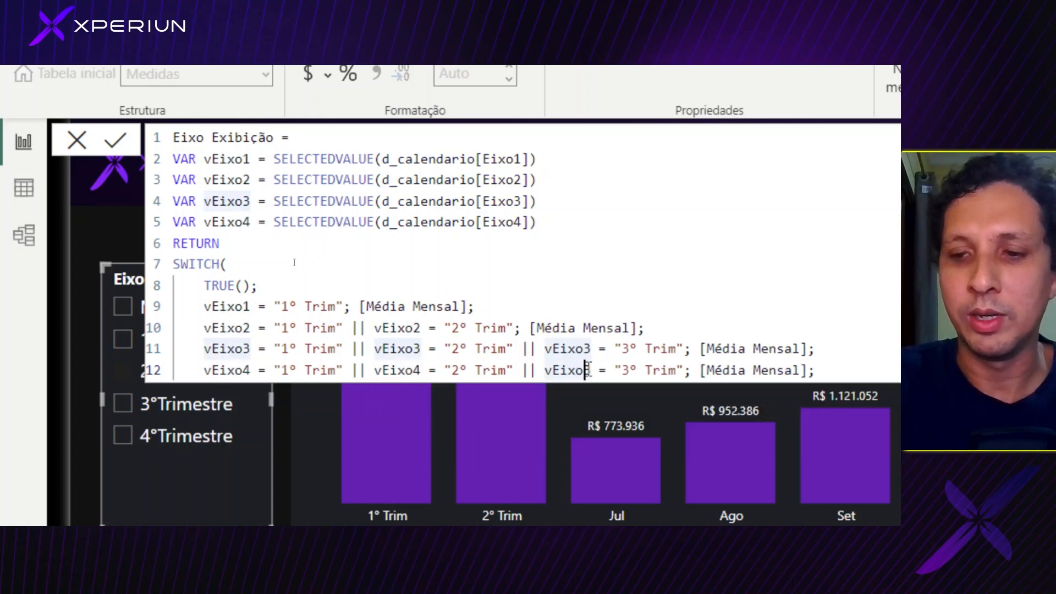
pyautogui.press('BackSpace')
pyautogui.write('4')
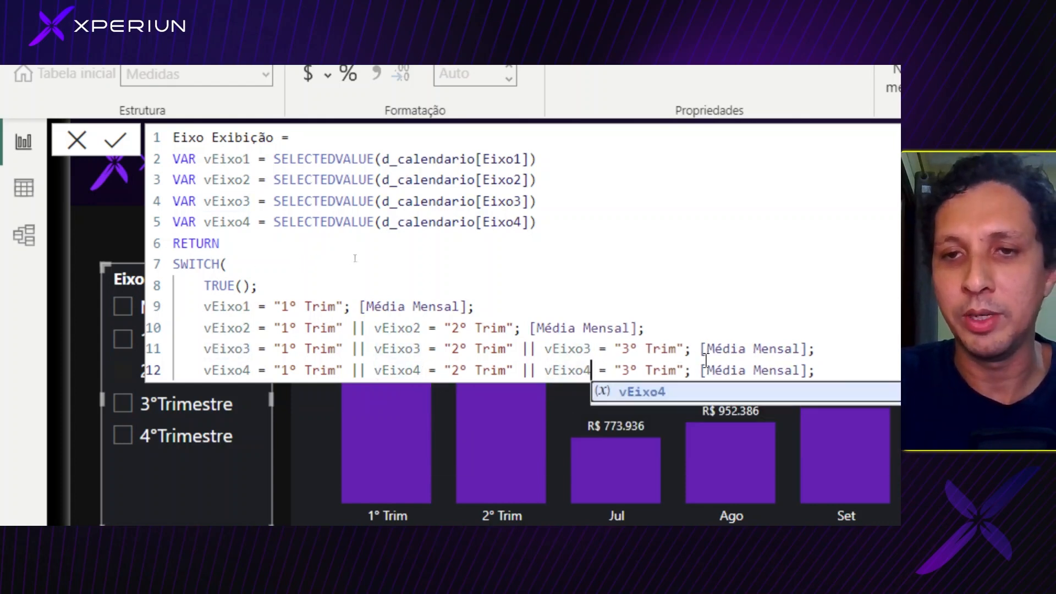
# - Add a fourth alternative, || vEixo4 = "4º Trim", to the vEixo4 line from a copy of its third condition, keeping a single semicolon
pyautogui.moveTo(521, 370); pyautogui.dragTo(695, 369)
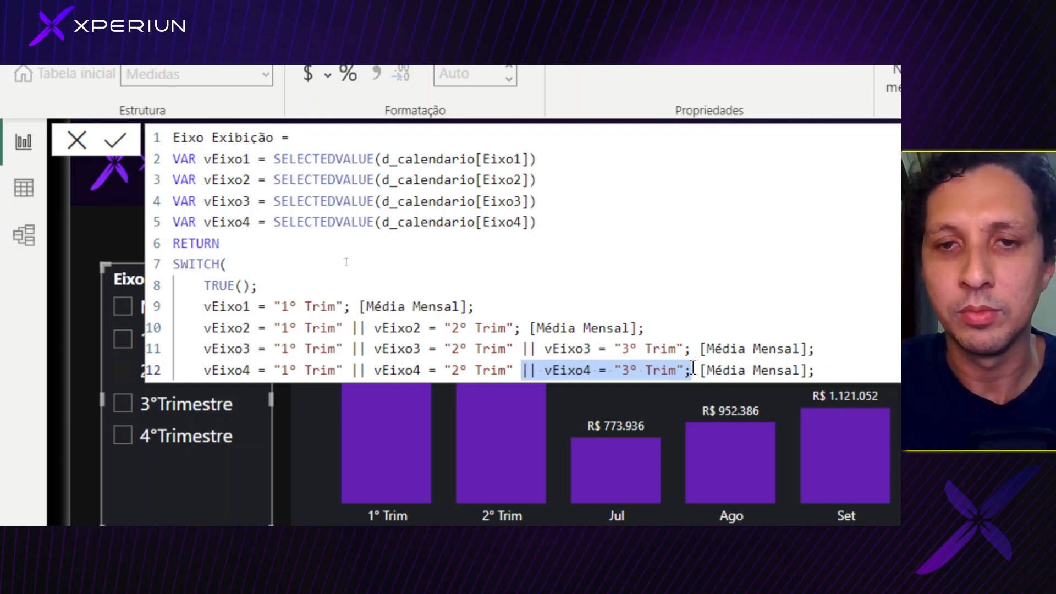
pyautogui.click(693, 368)
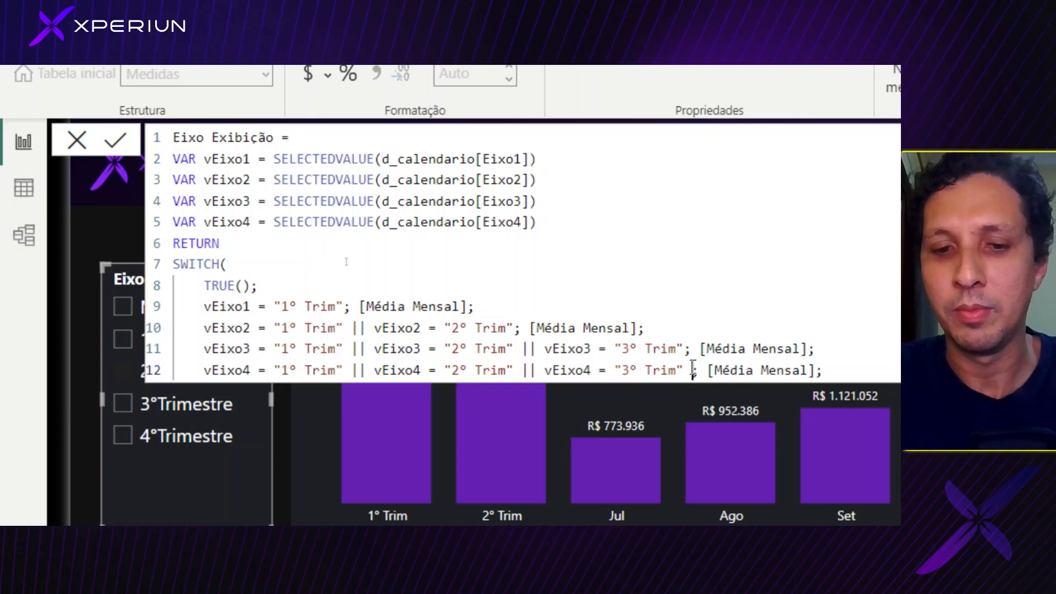
pyautogui.hotkey('ctrl', 'v')
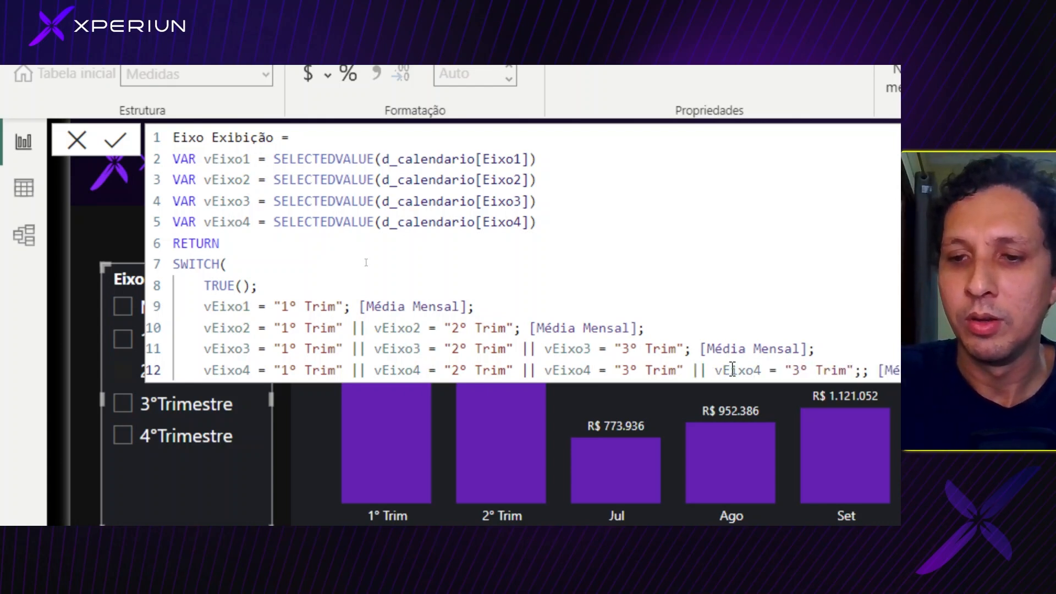
pyautogui.press('BackSpace')
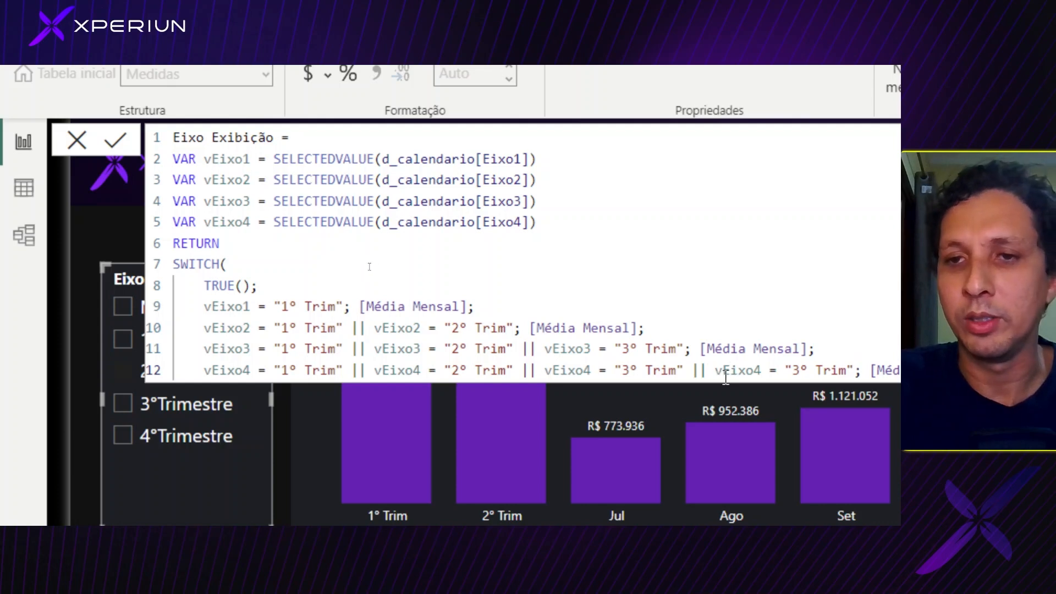
pyautogui.doubleClick(773, 370)
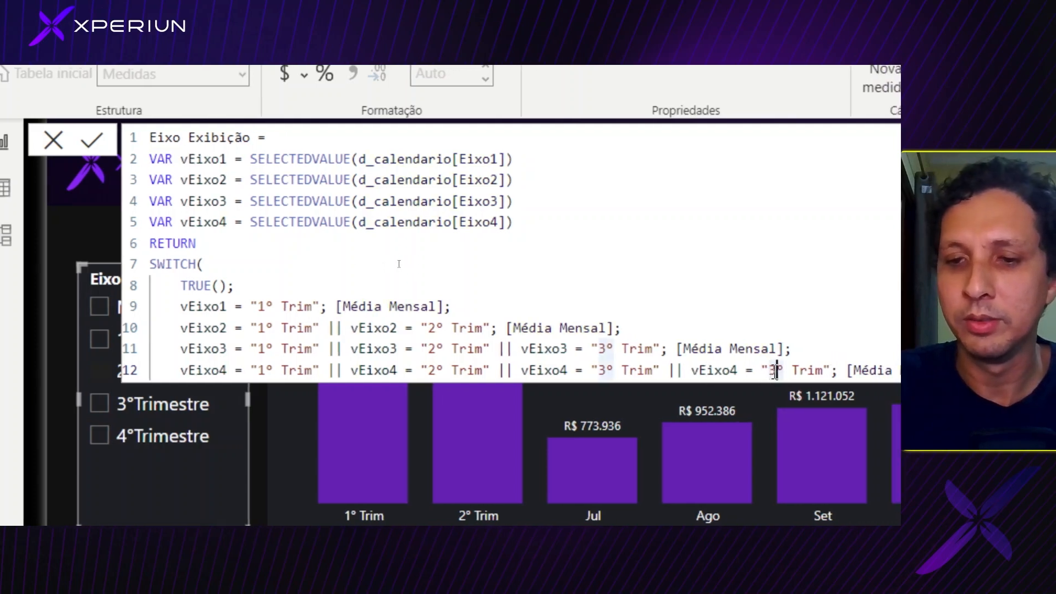
pyautogui.write('4')
# - Add [Faturamento] on a new line as the SWITCH default result, close the function and commit the Eixo Exibição measure
pyautogui.press('Right')
pyautogui.press('Right')
pyautogui.press('Right')
pyautogui.press('Right')
pyautogui.press('Right')
pyautogui.press('Right')
pyautogui.press('Right')
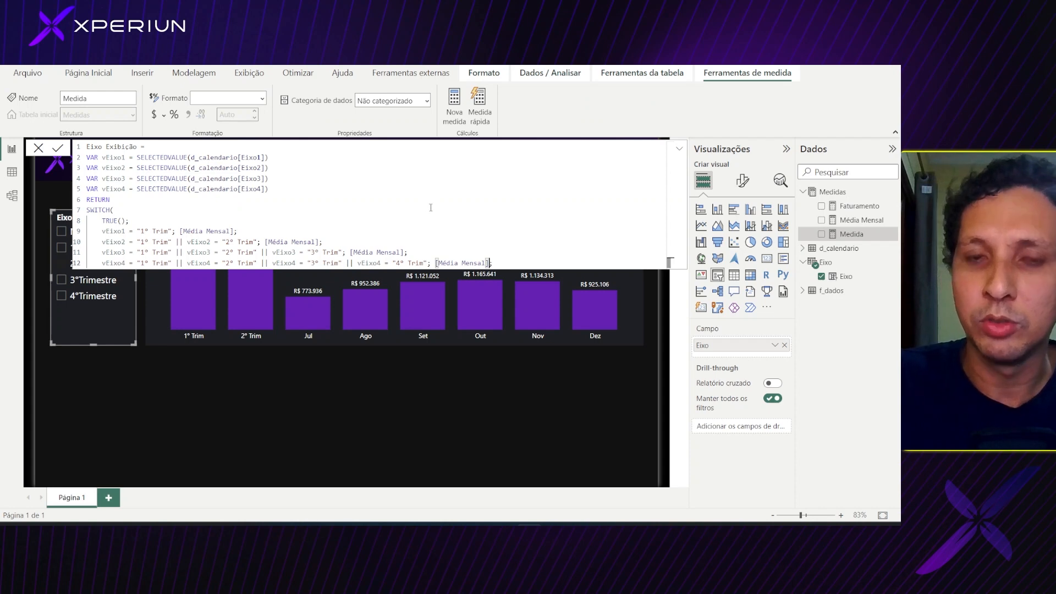
pyautogui.press('Right')
pyautogui.hotkey('shift', 'Return')
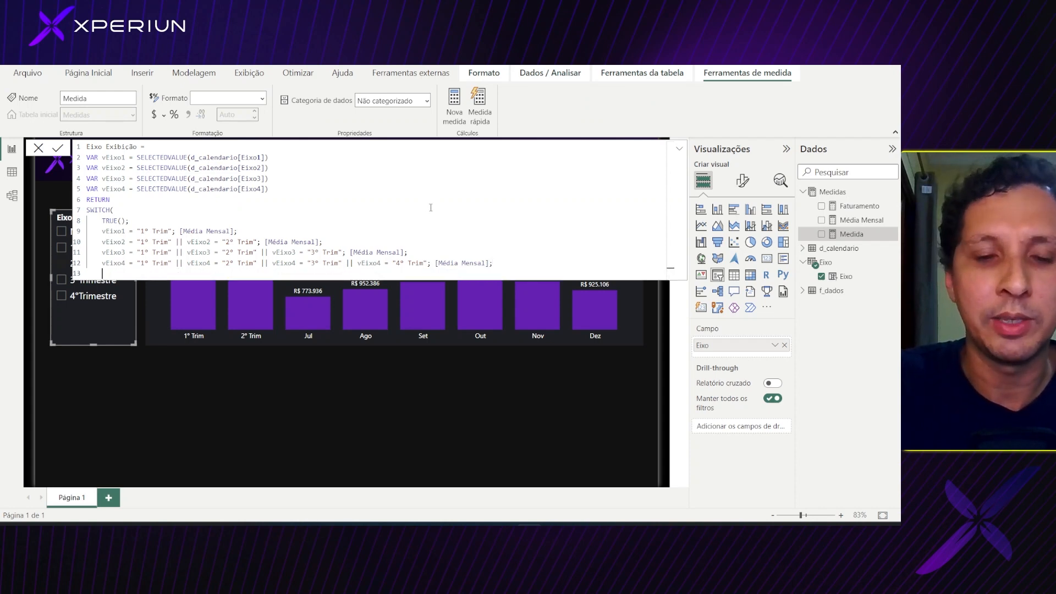
pyautogui.write('[Faturamento]')
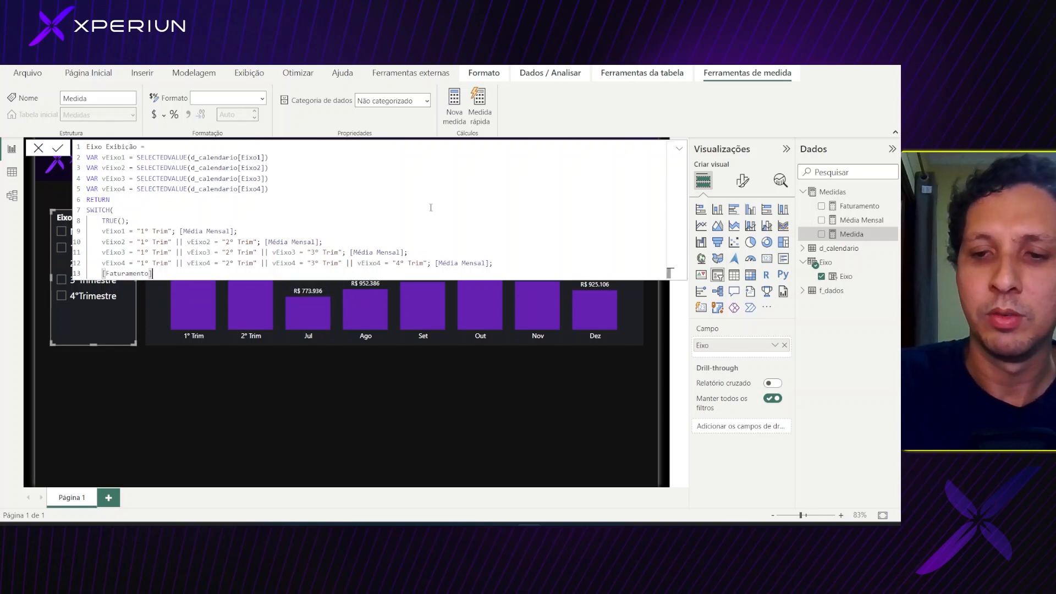
pyautogui.hotkey('shift', 'Return')
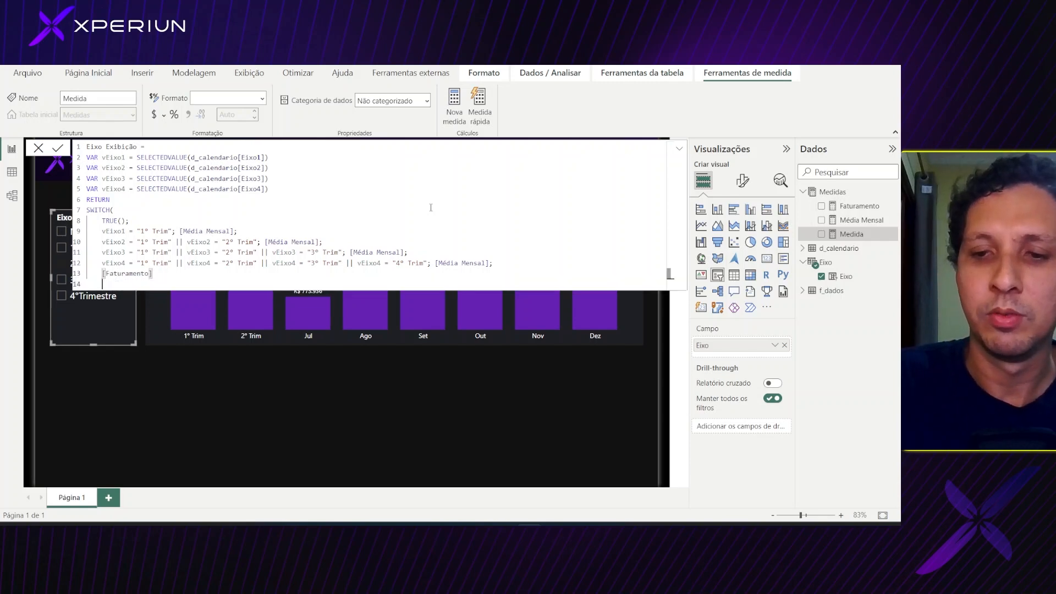
pyautogui.write(')')
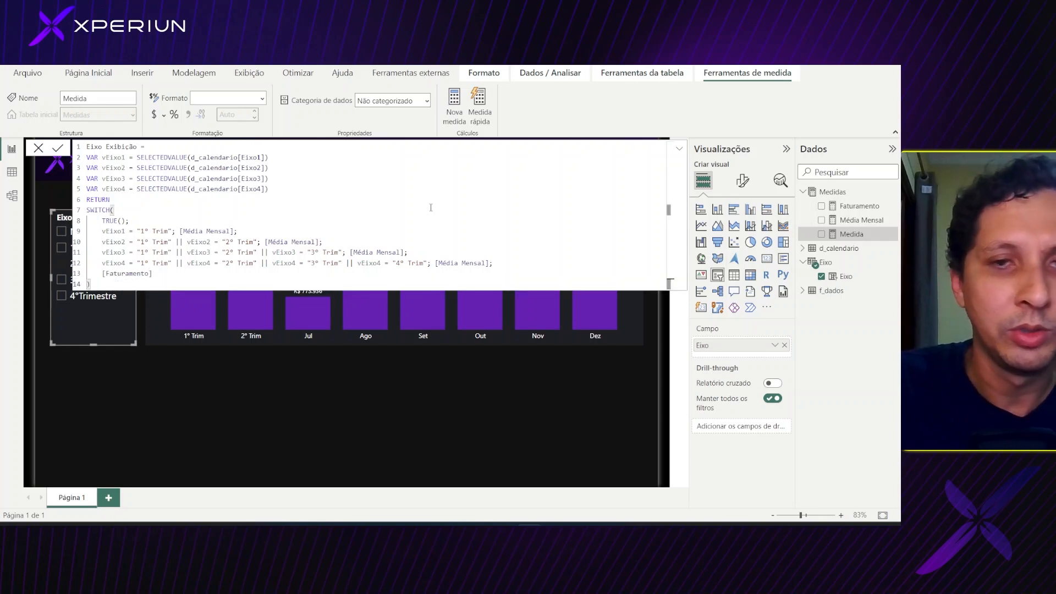
pyautogui.press('Return')
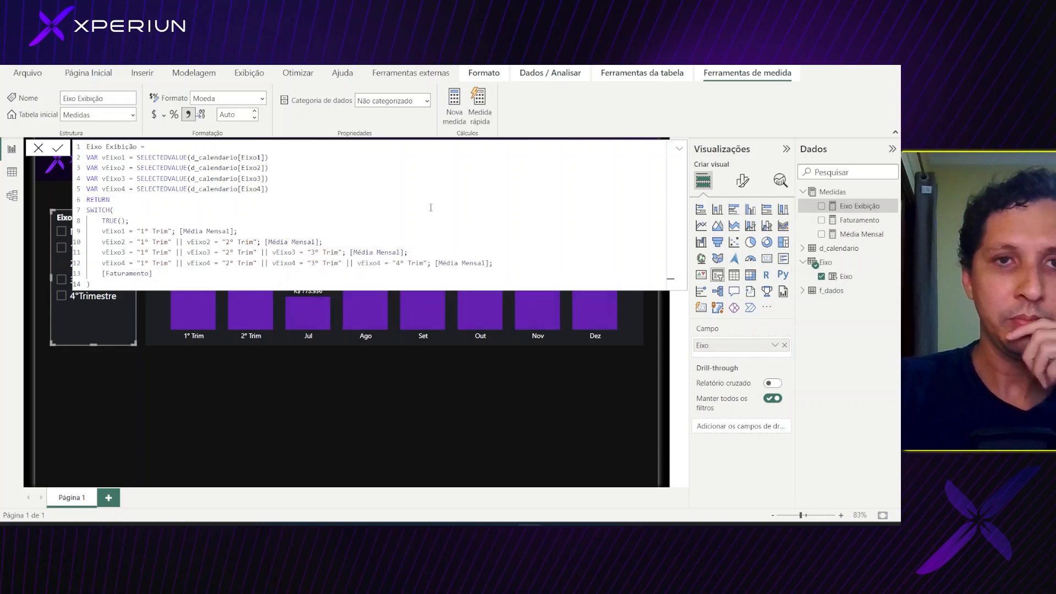
# - Replace Faturamento with the Eixo Exibição measure on the column chart's Y axis
pyautogui.click(404, 364)
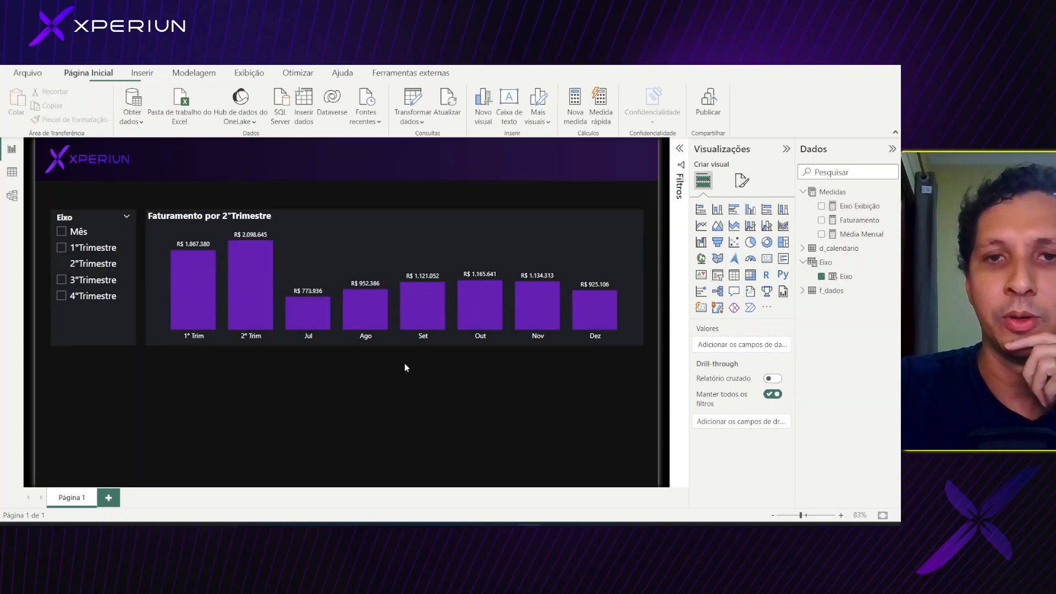
pyautogui.click(432, 258)
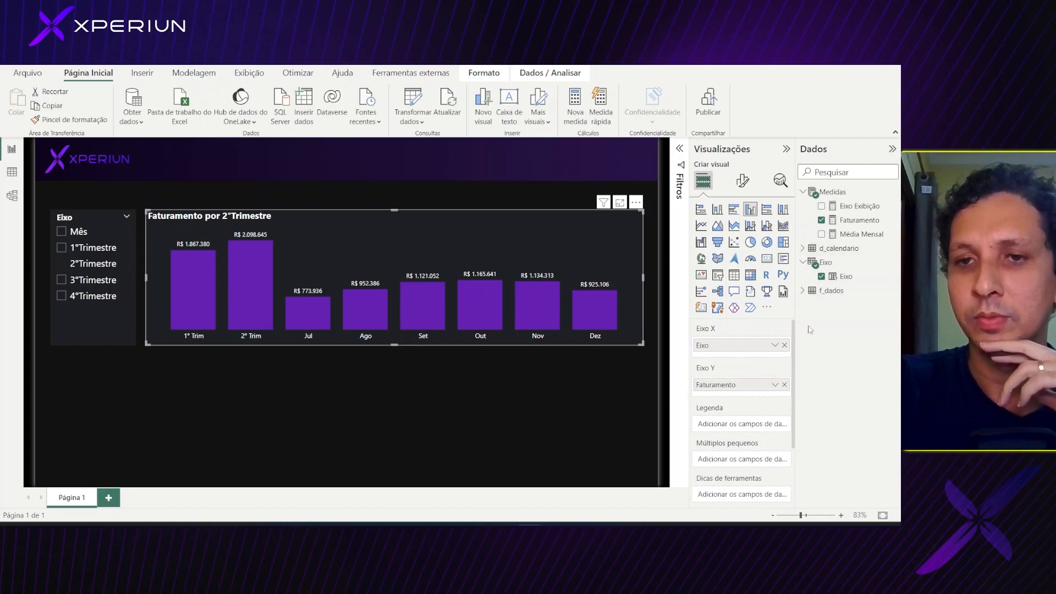
pyautogui.click(785, 385)
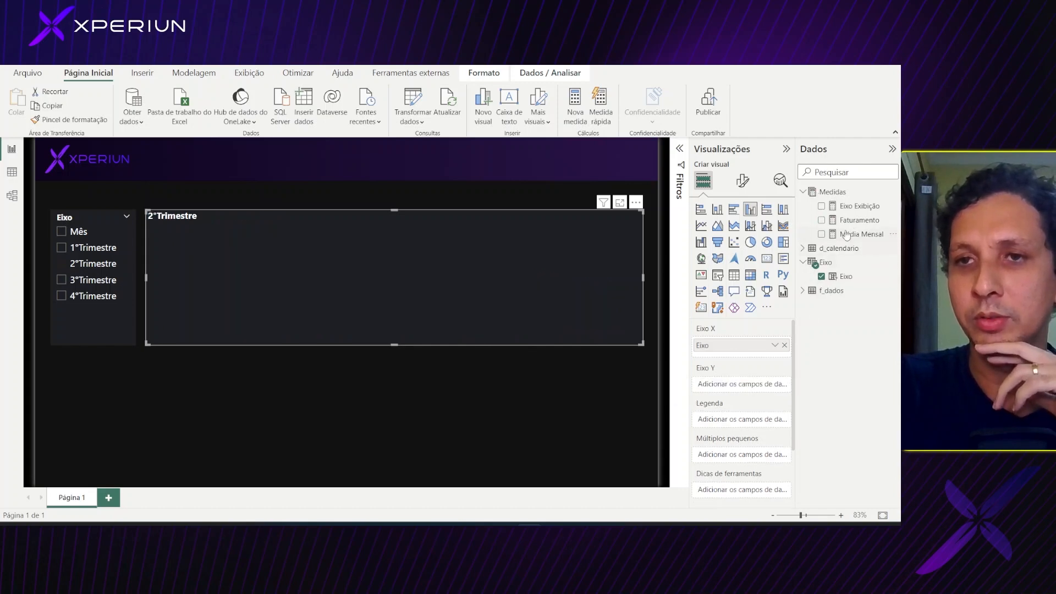
pyautogui.moveTo(856, 212); pyautogui.dragTo(754, 391)
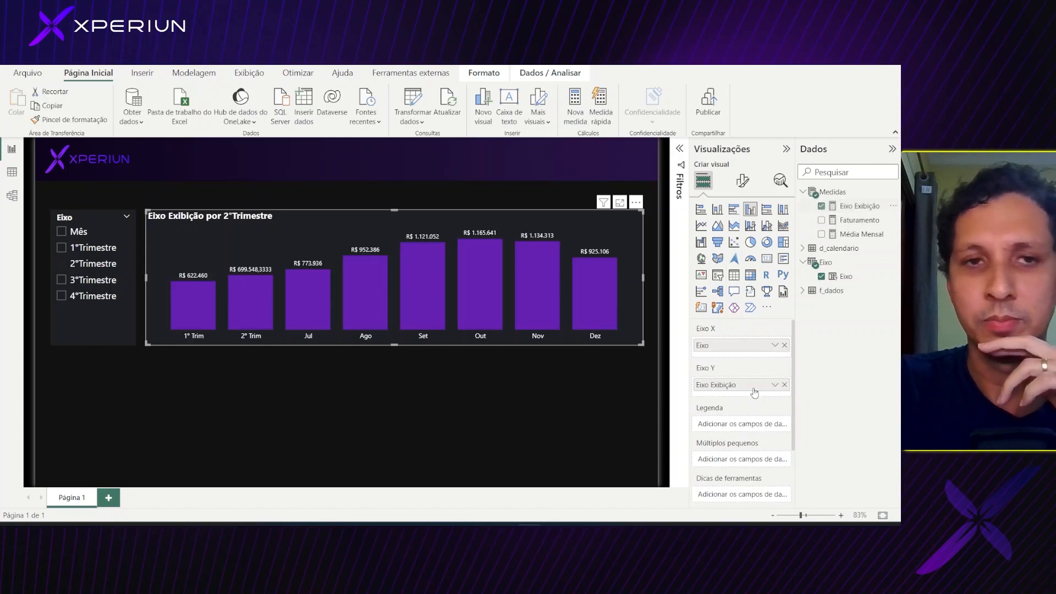
# - Check the chart's columns for Mês and each of the four Trimestre options in the Eixo slicer, finishing on 2°Trimestre
pyautogui.click(78, 233)
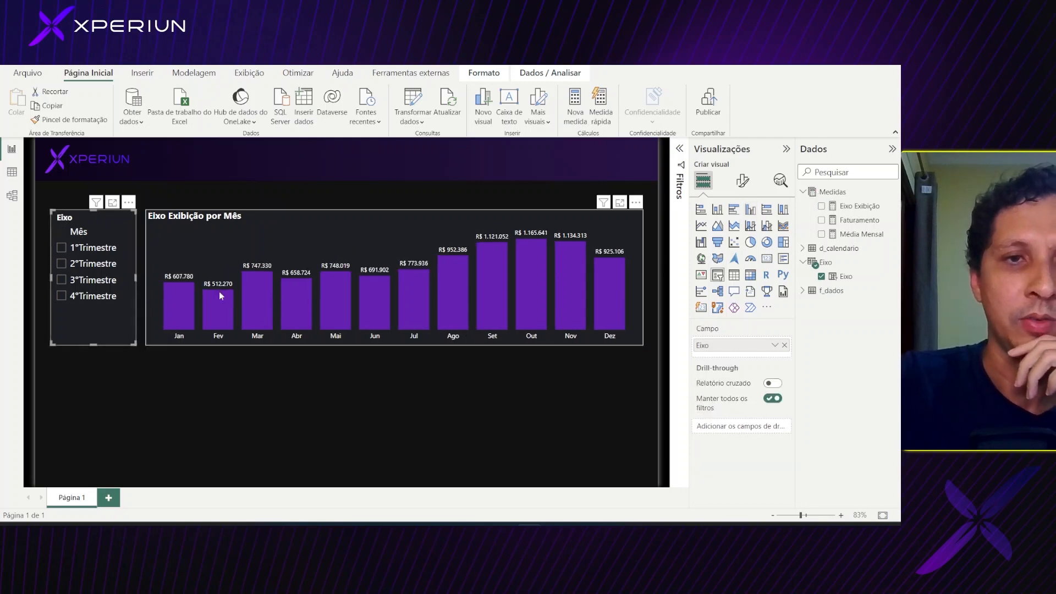
pyautogui.click(92, 247)
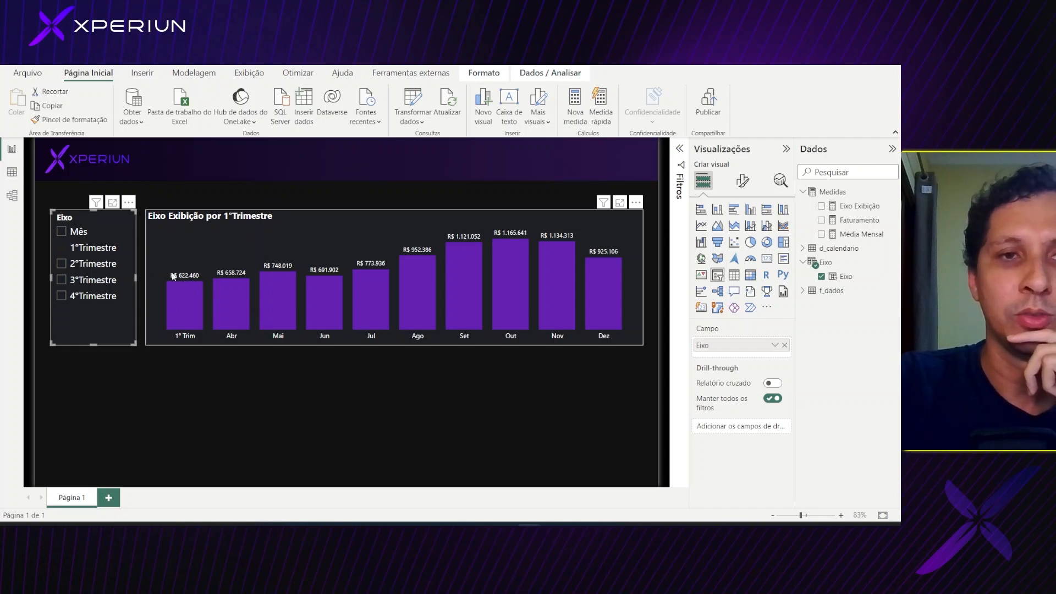
pyautogui.click(105, 267)
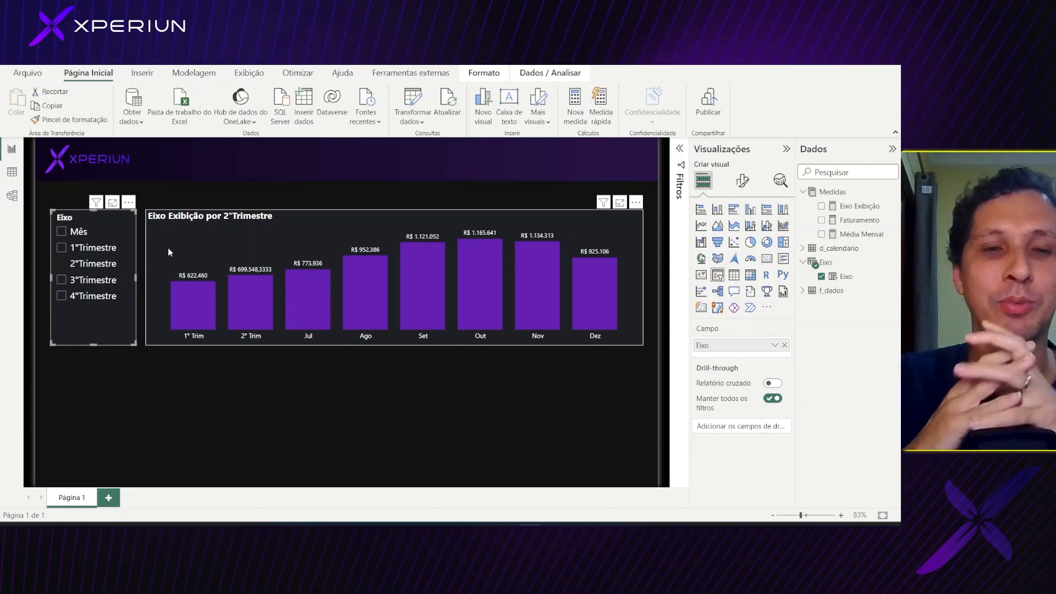
pyautogui.click(107, 278)
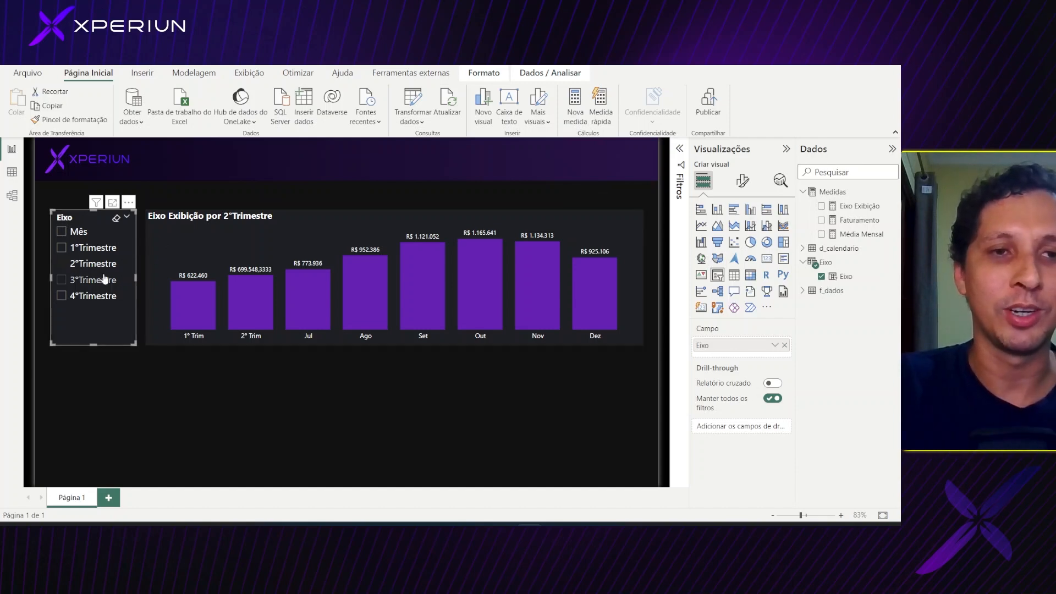
pyautogui.click(96, 298)
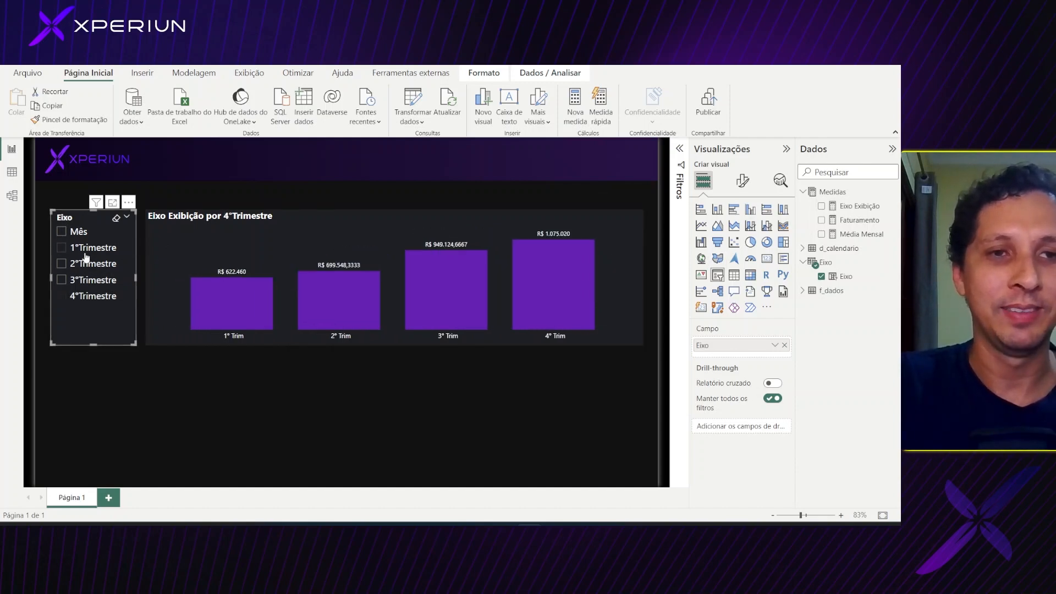
pyautogui.click(79, 236)
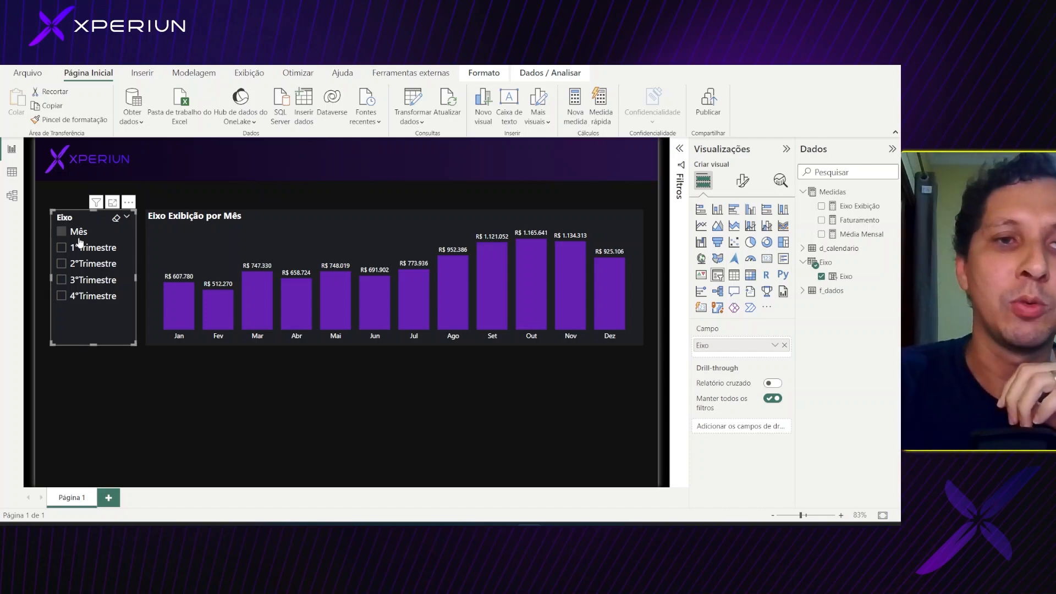
pyautogui.click(83, 263)
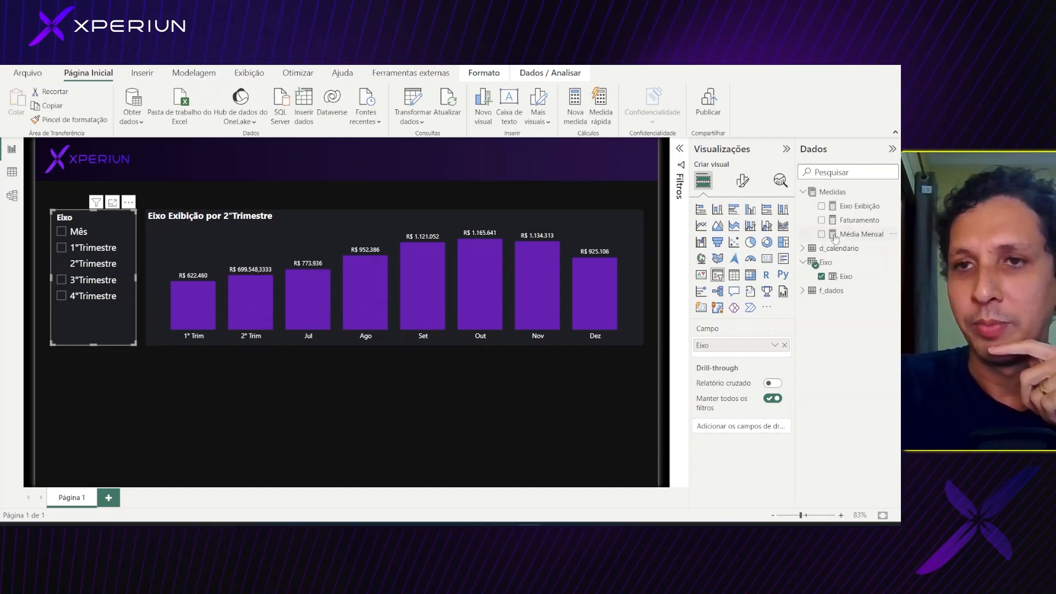
# - Set the Eixo Exibição measure's format to 0 decimal places
pyautogui.click(856, 207)
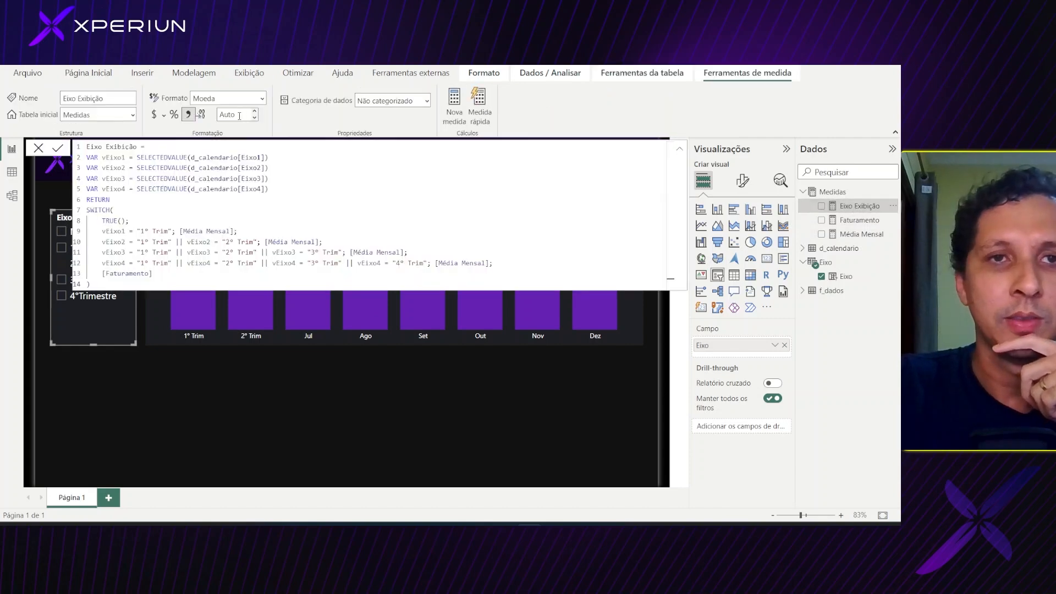
pyautogui.click(240, 115)
pyautogui.write('0')
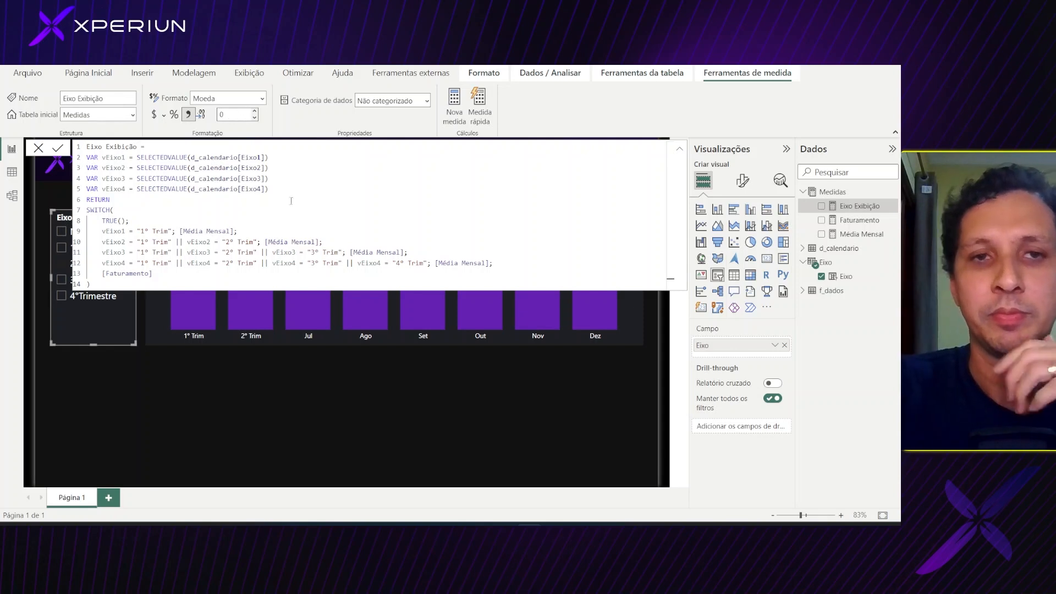
pyautogui.click(385, 362)
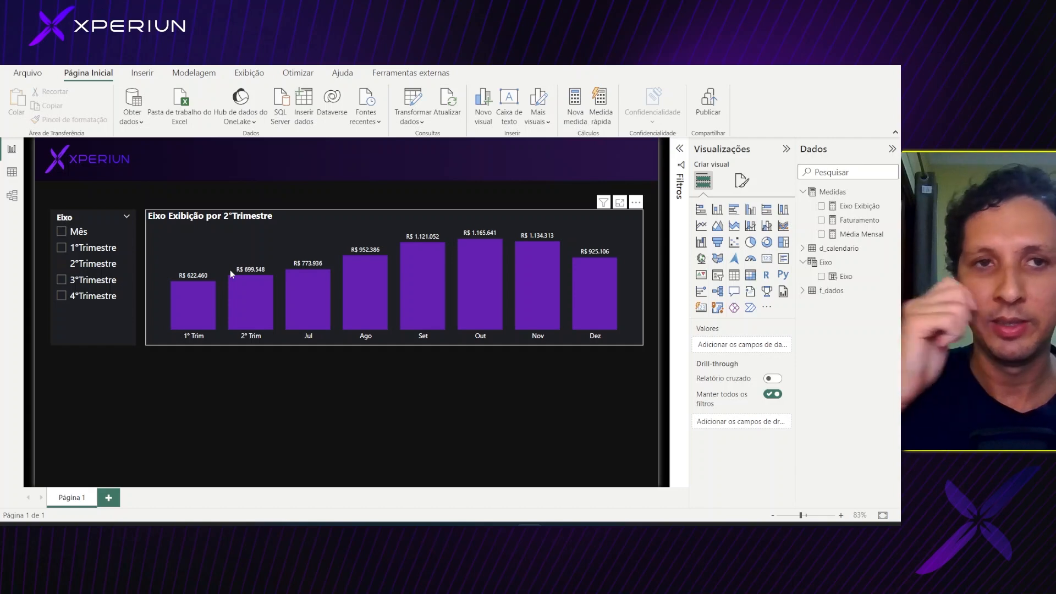
# - Display the Eixo table in the data view and examine its axis names, referenced fields and order values
pyautogui.click(56, 240)
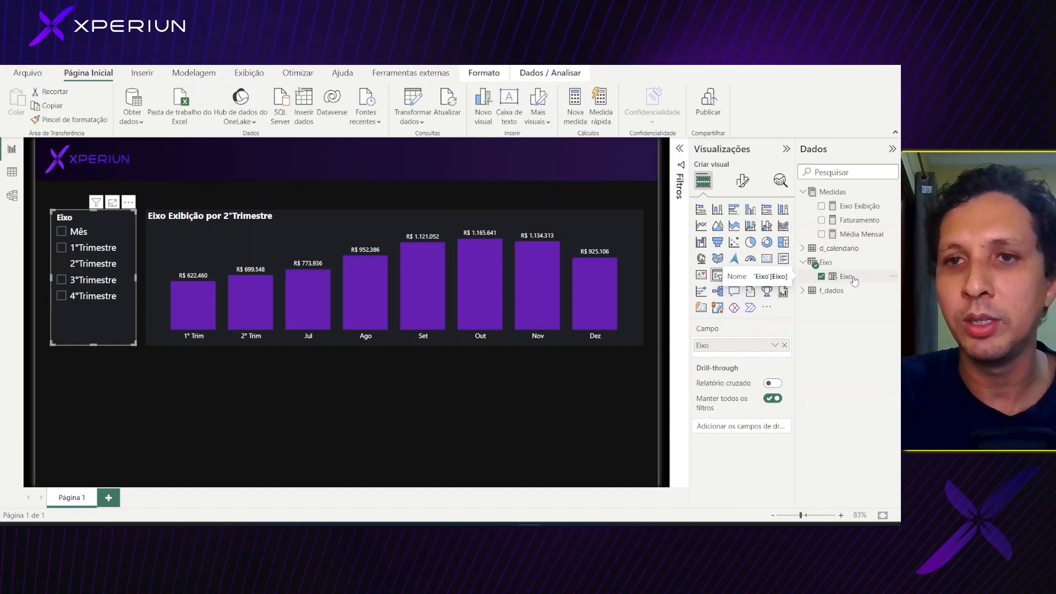
pyautogui.click(26, 176)
pyautogui.click(12, 174)
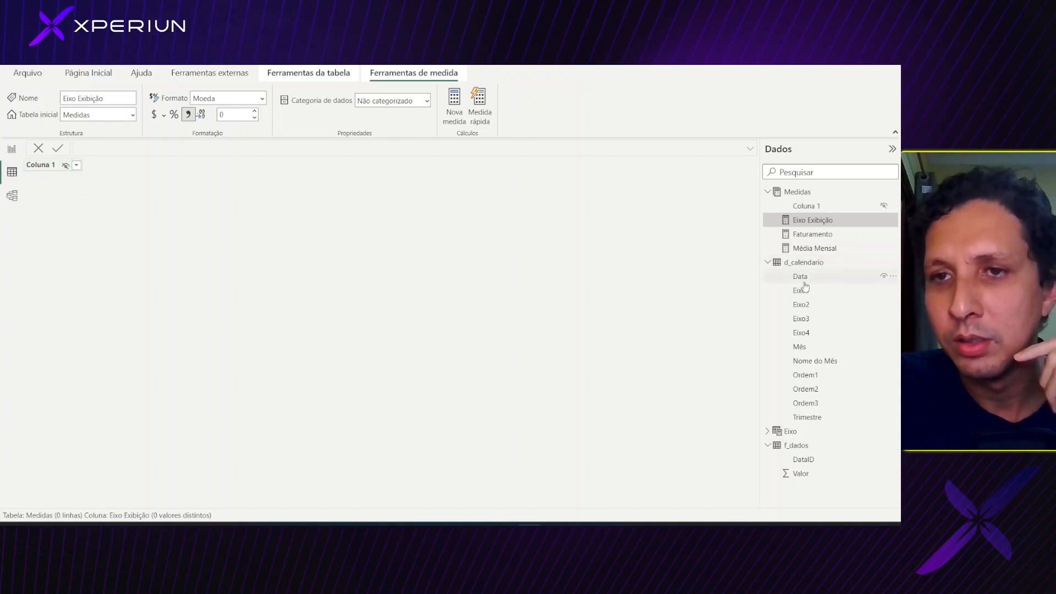
pyautogui.click(790, 431)
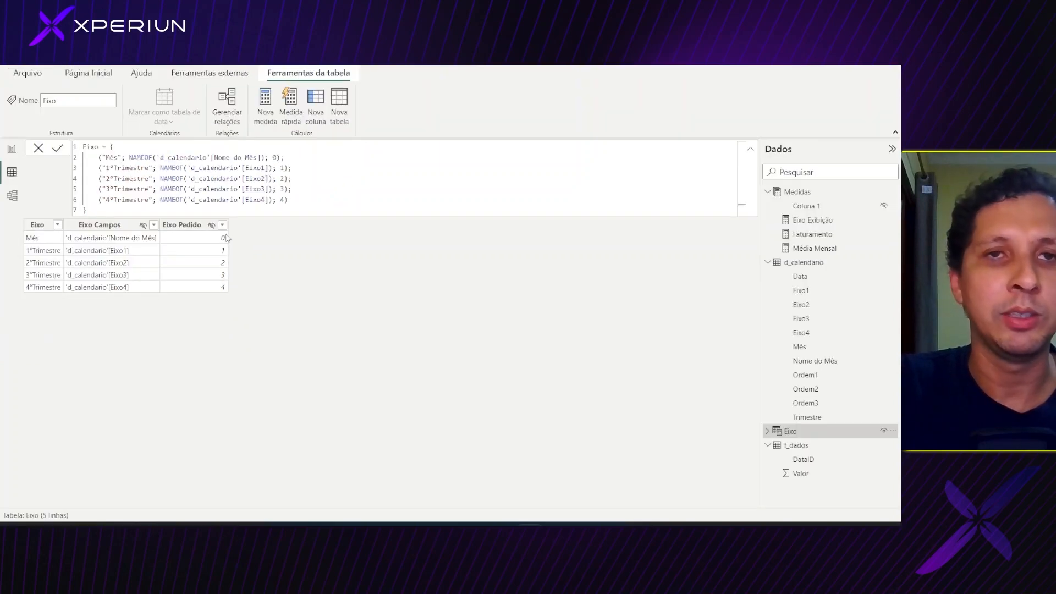
# - Return to the report page from the data view
pyautogui.click(12, 148)
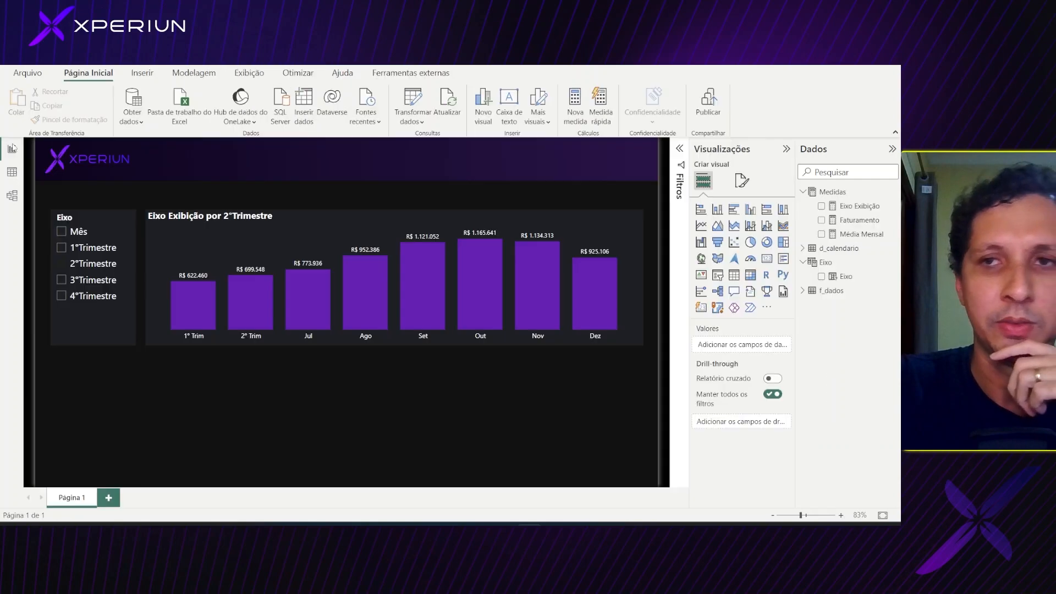
pyautogui.rightClick(825, 192)
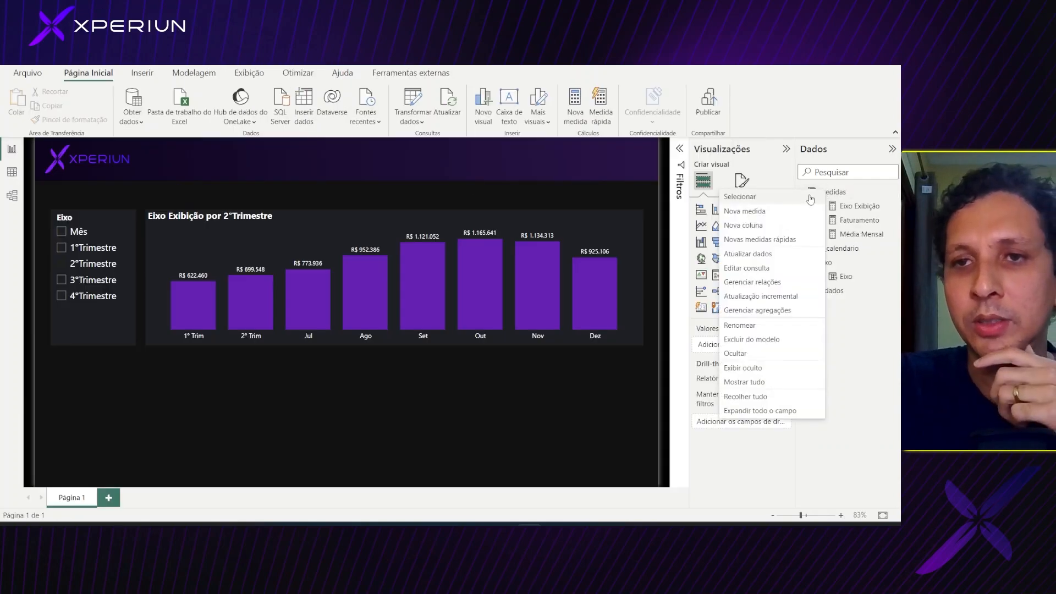
pyautogui.click(759, 215)
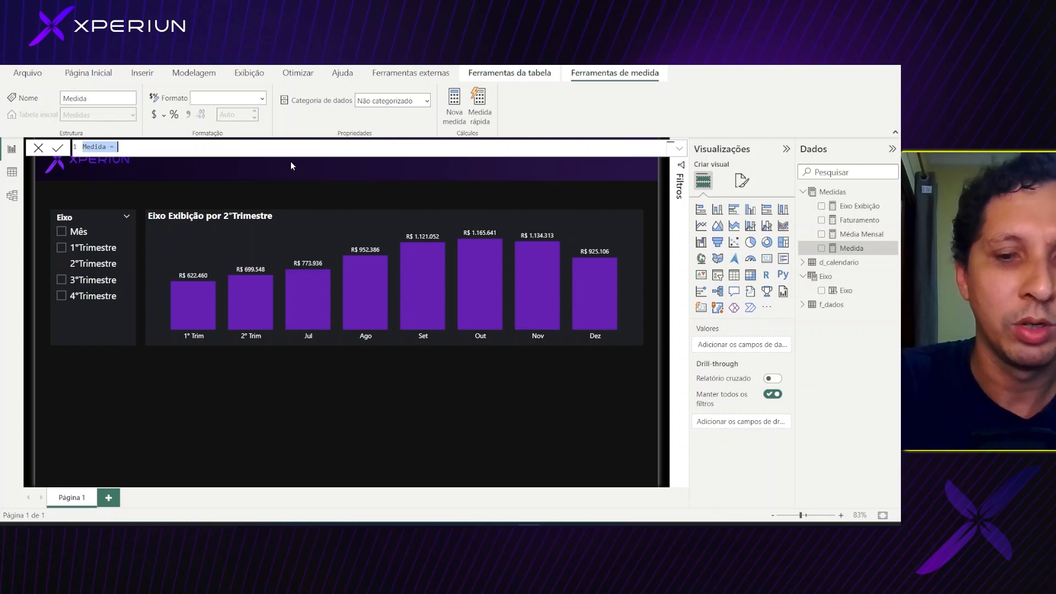
pyautogui.write('Cor=')
pyautogui.hotkey('shift', 'Return')
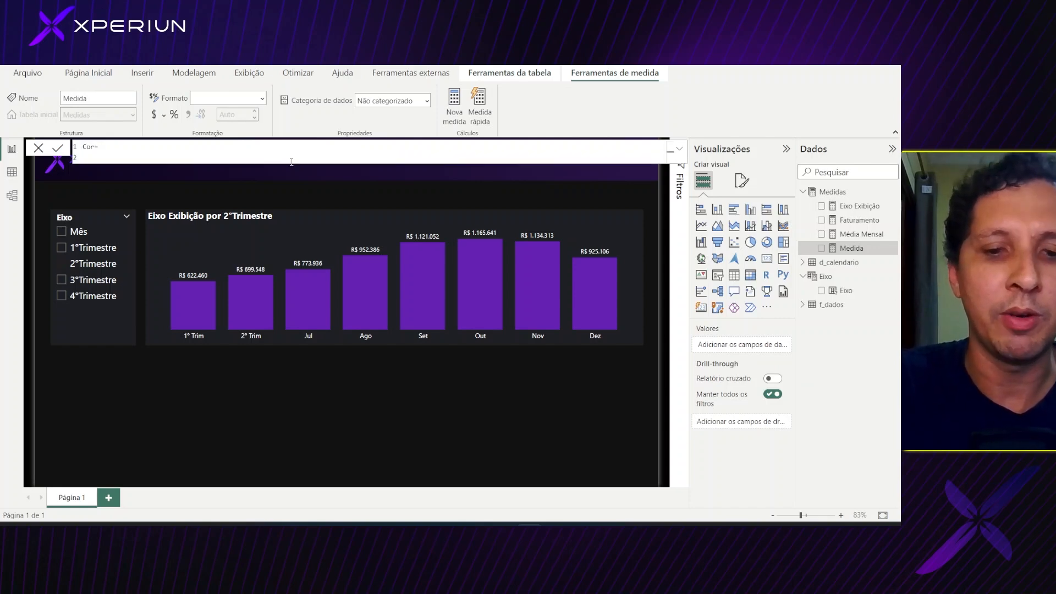
pyautogui.write('VAR')
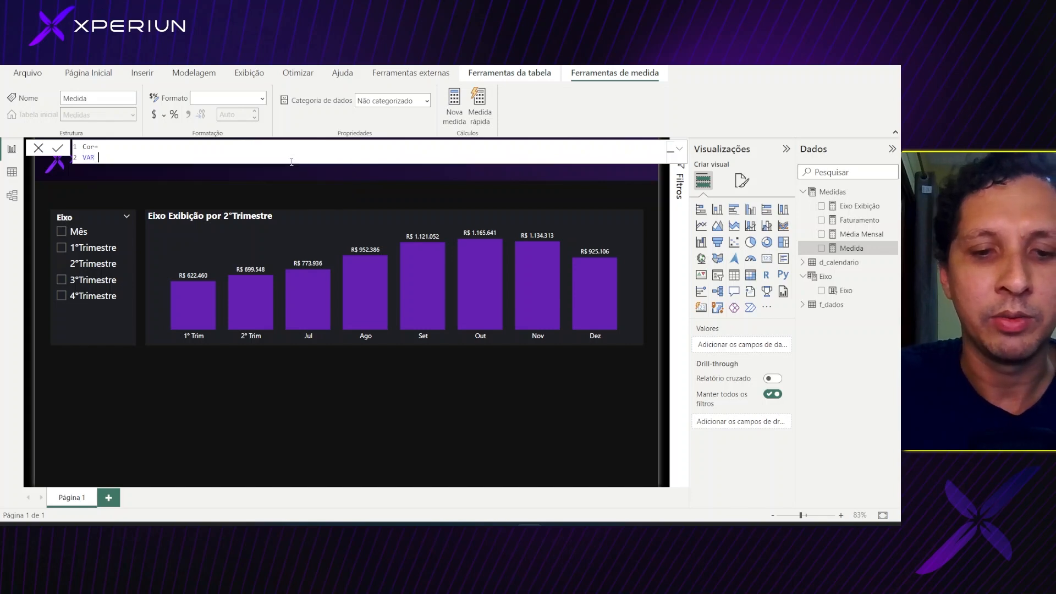
pyautogui.write('v')
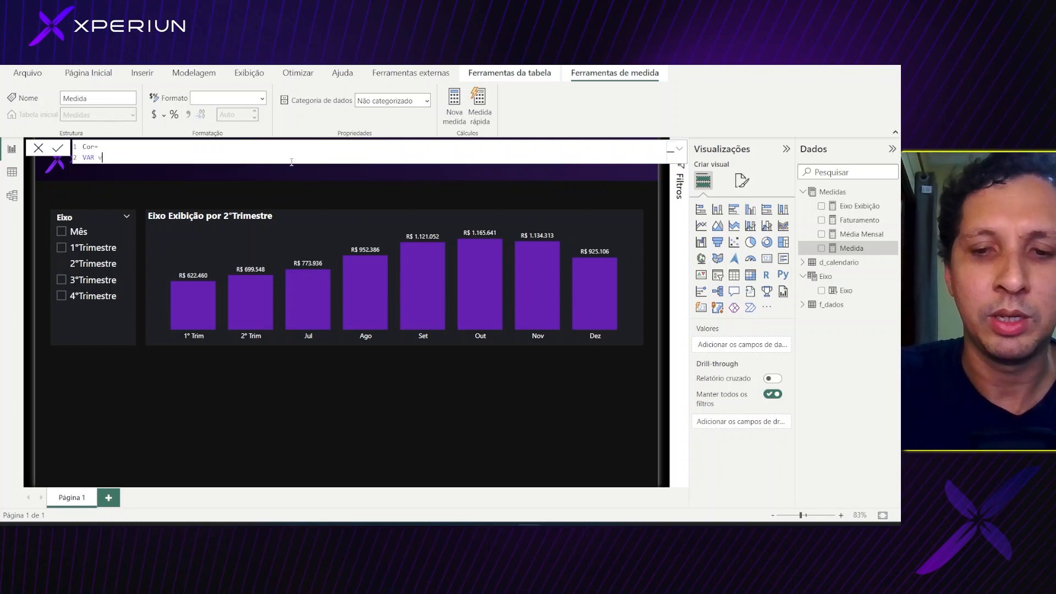
pyautogui.write('ID ')
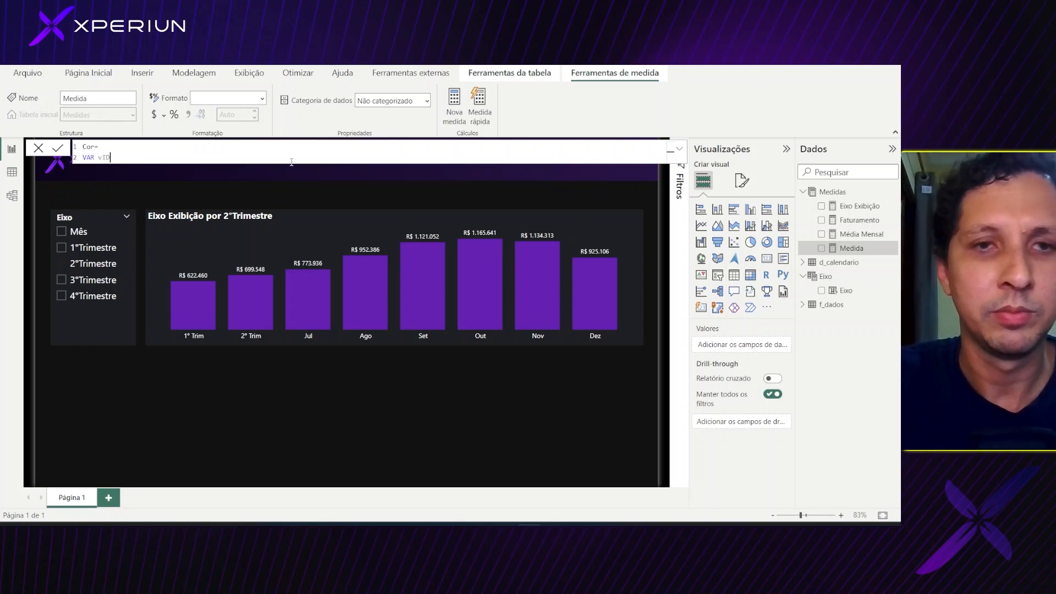
pyautogui.write('= ')
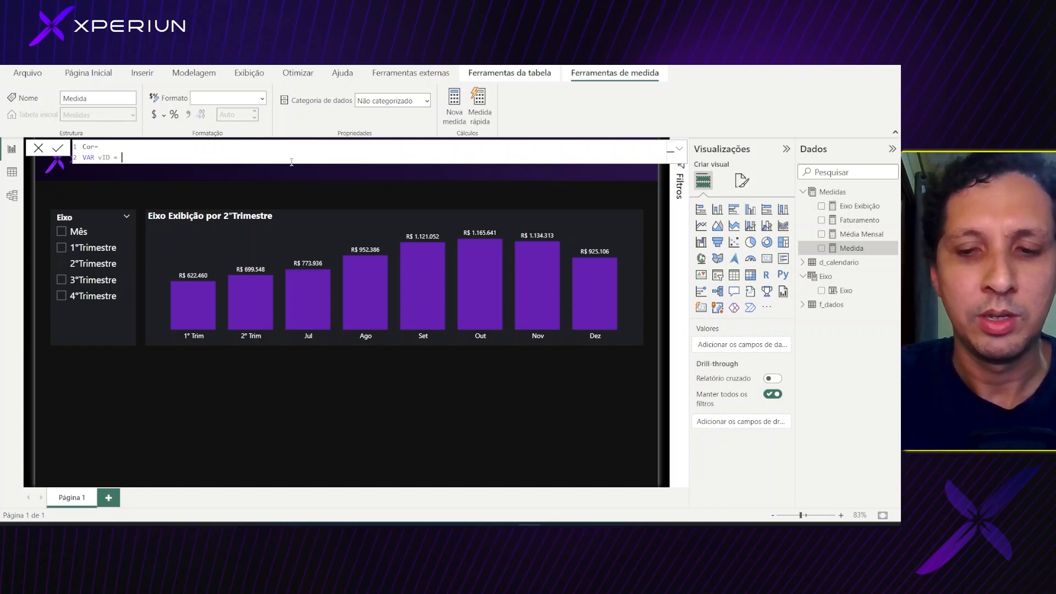
pyautogui.write('SLE')
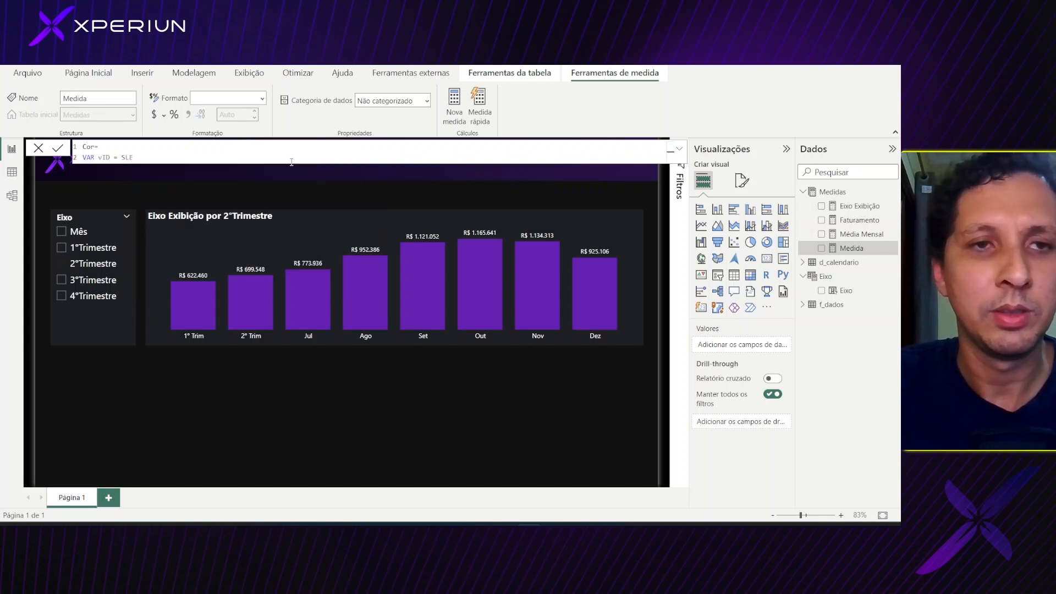
pyautogui.press('BackSpace')
pyautogui.press('BackSpace')
pyautogui.write('ELEC')
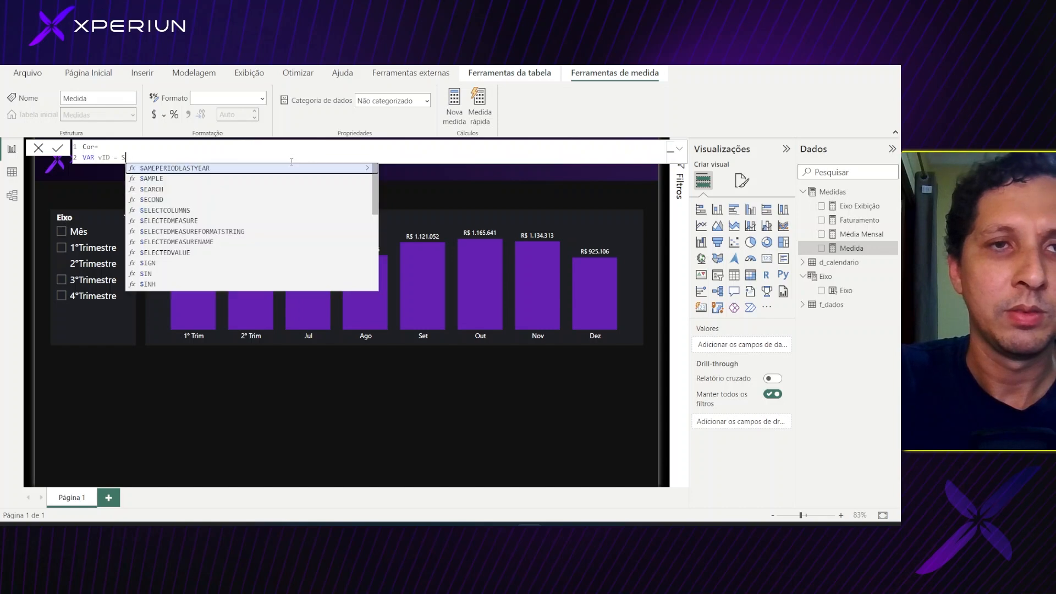
pyautogui.write('T')
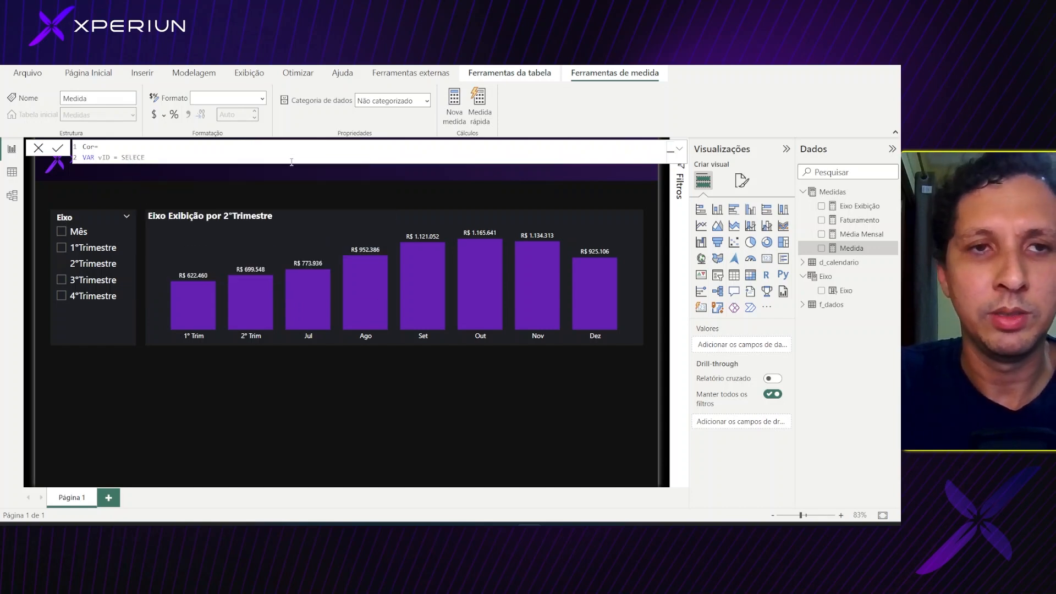
pyautogui.press('BackSpace')
pyautogui.press('Down')
pyautogui.press('Down')
pyautogui.press('Down')
pyautogui.press('Tab')
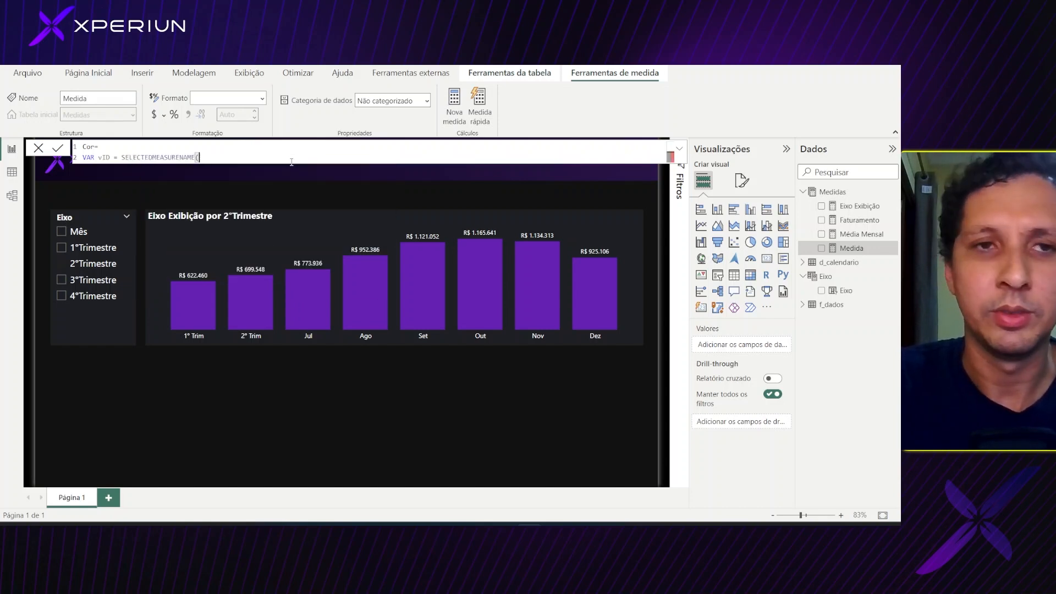
pyautogui.press('BackSpace')
pyautogui.press('BackSpace')
pyautogui.press('BackSpace')
pyautogui.press('BackSpace')
pyautogui.press('BackSpace')
pyautogui.press('BackSpace')
pyautogui.press('BackSpace')
pyautogui.press('BackSpace')
pyautogui.press('BackSpace')
pyautogui.press('BackSpace')
pyautogui.press('BackSpace')
pyautogui.press('BackSpace')
pyautogui.press('BackSpace')
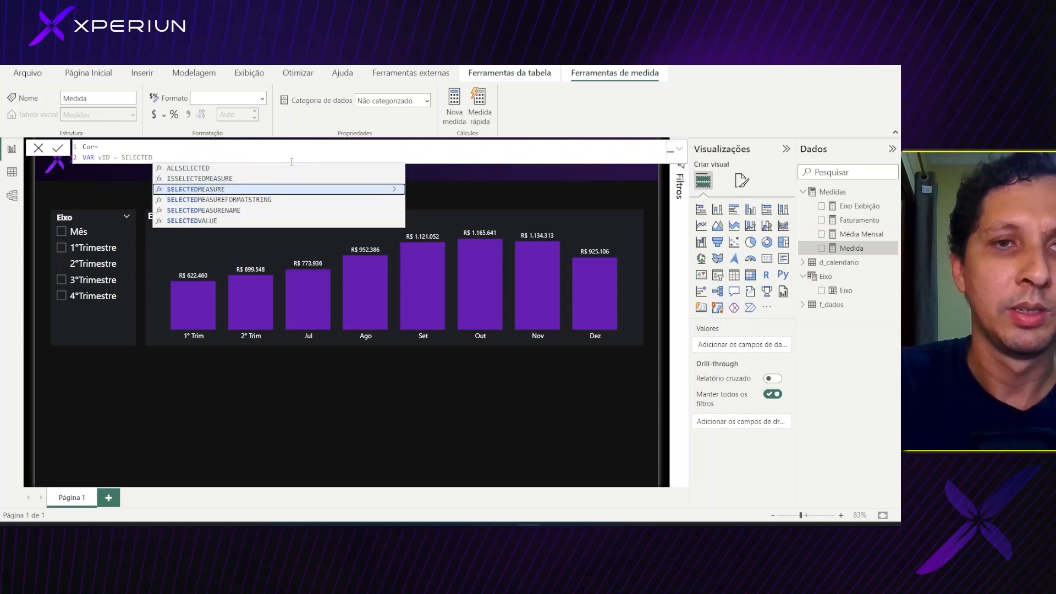
pyautogui.press('Down')
pyautogui.press('Down')
pyautogui.press('Down')
pyautogui.press('Tab')
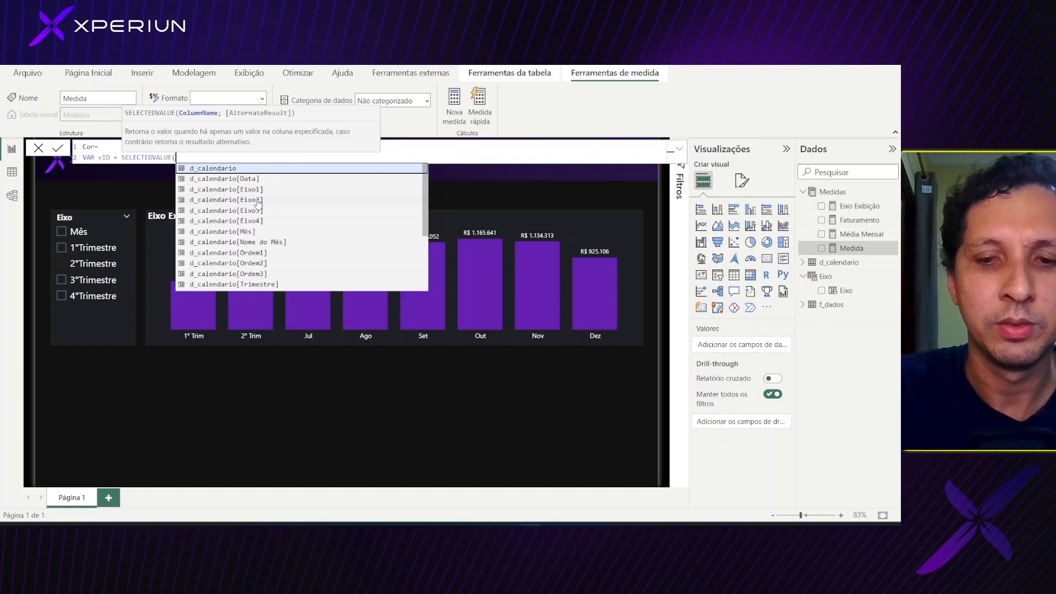
pyautogui.write('EI')
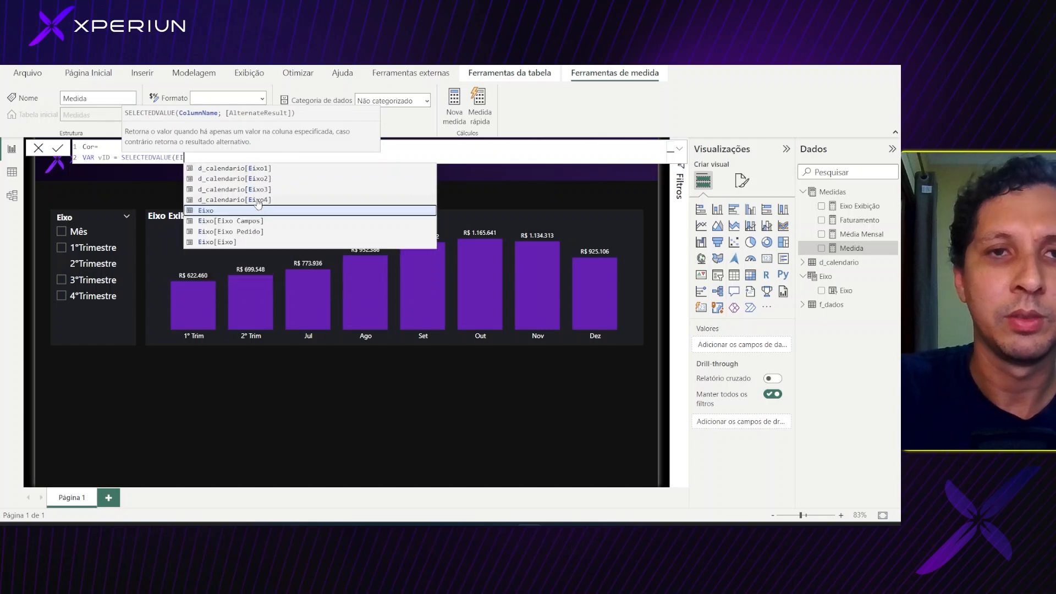
pyautogui.click(263, 231)
pyautogui.write(')')
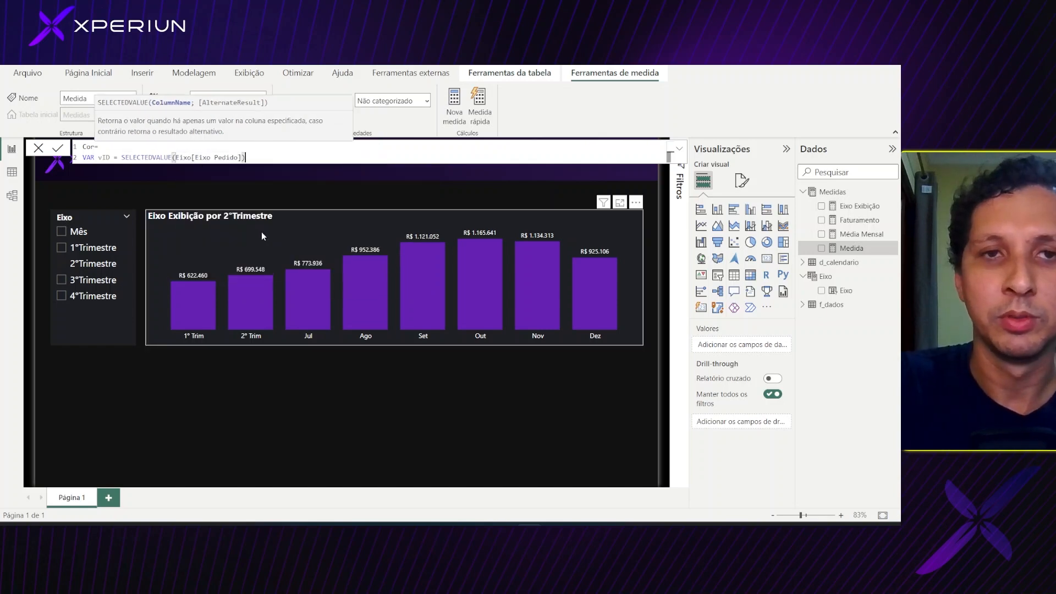
pyautogui.hotkey('shift', 'Return')
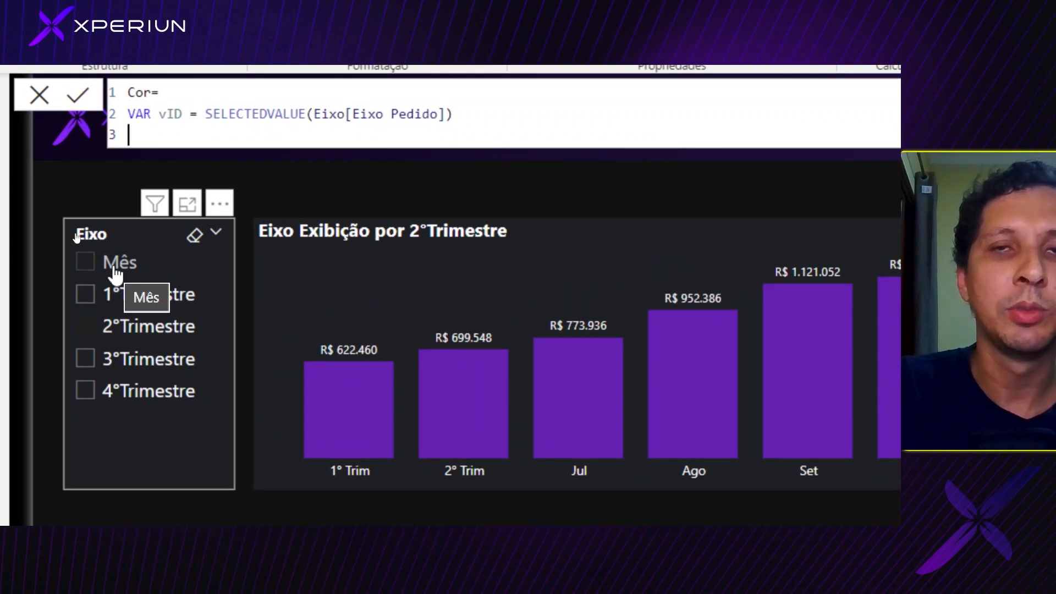
pyautogui.click(115, 269)
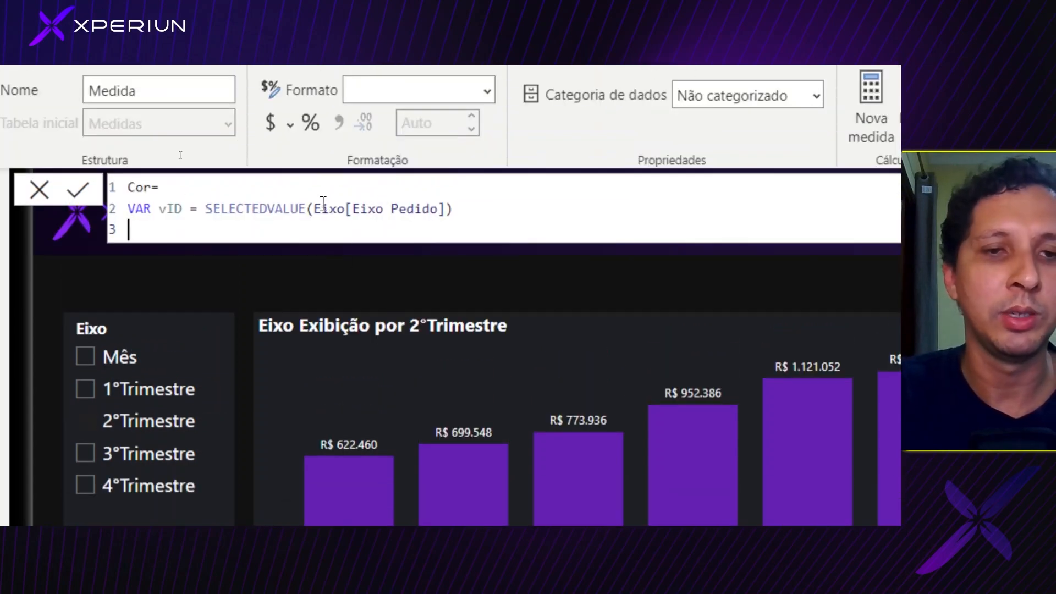
pyautogui.press('Escape')
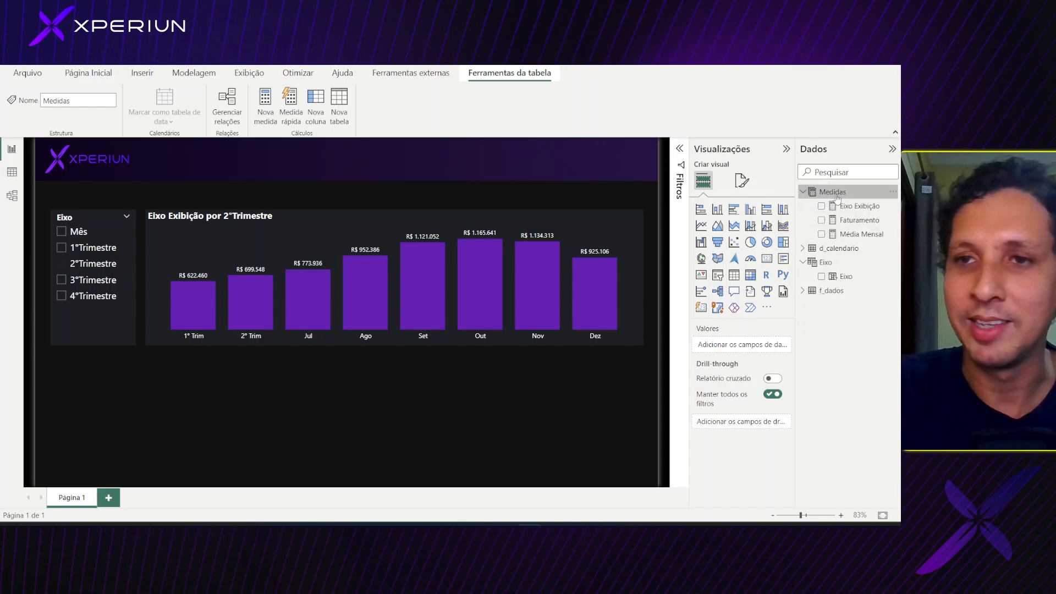
# - Create a new measure named COR in the Medidas table
pyautogui.rightClick(834, 195)
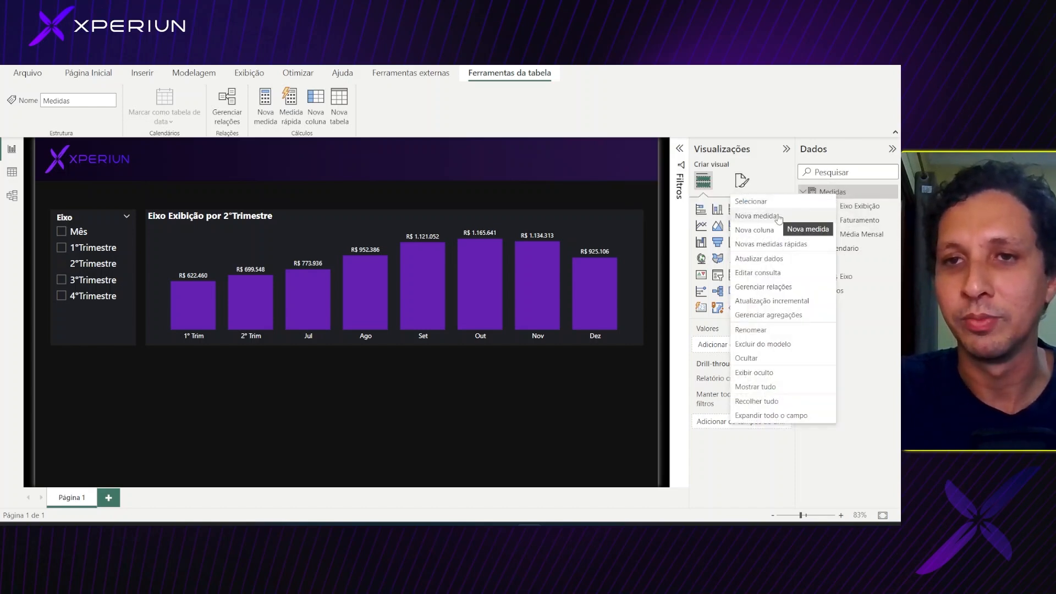
pyautogui.click(777, 217)
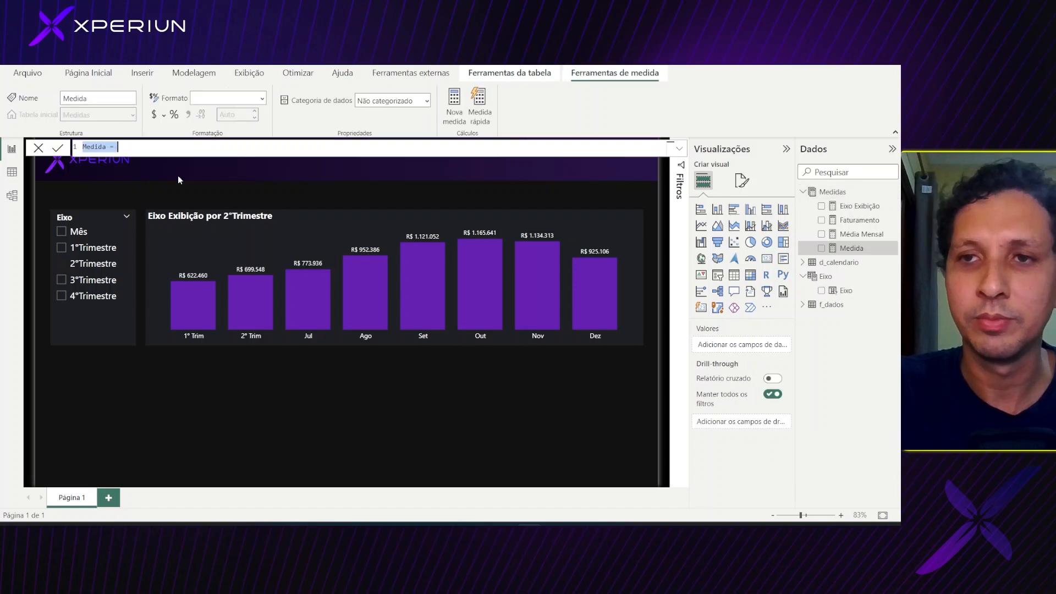
pyautogui.write('C')
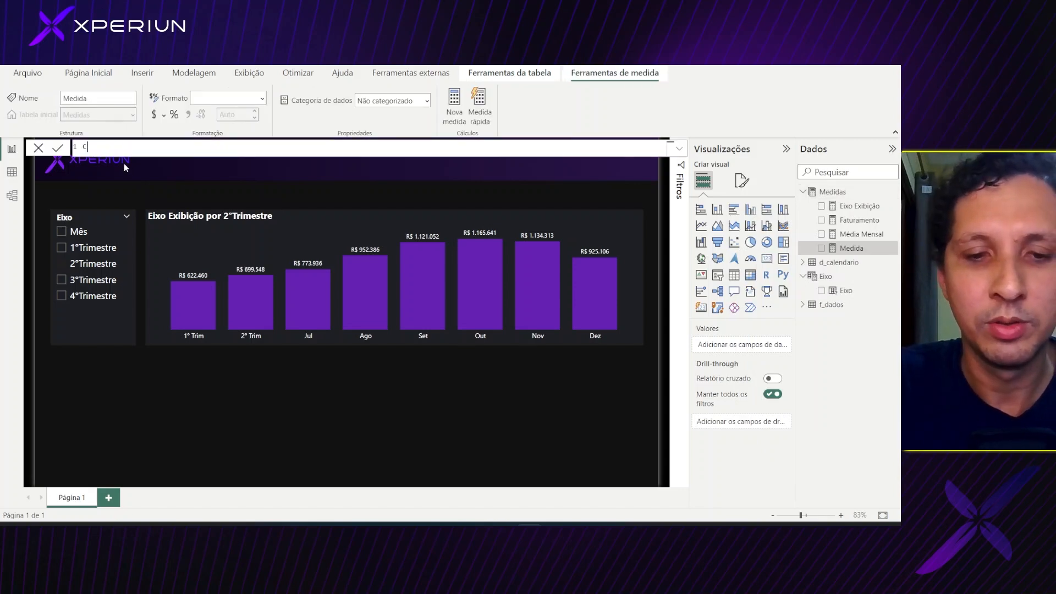
pyautogui.write('OR =')
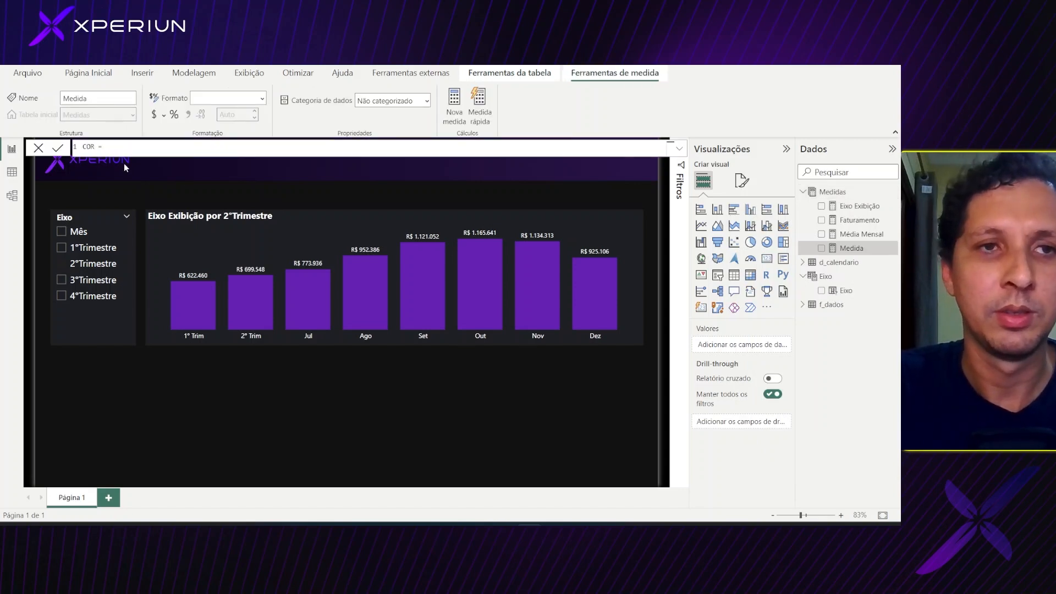
pyautogui.hotkey('shift', 'Return')
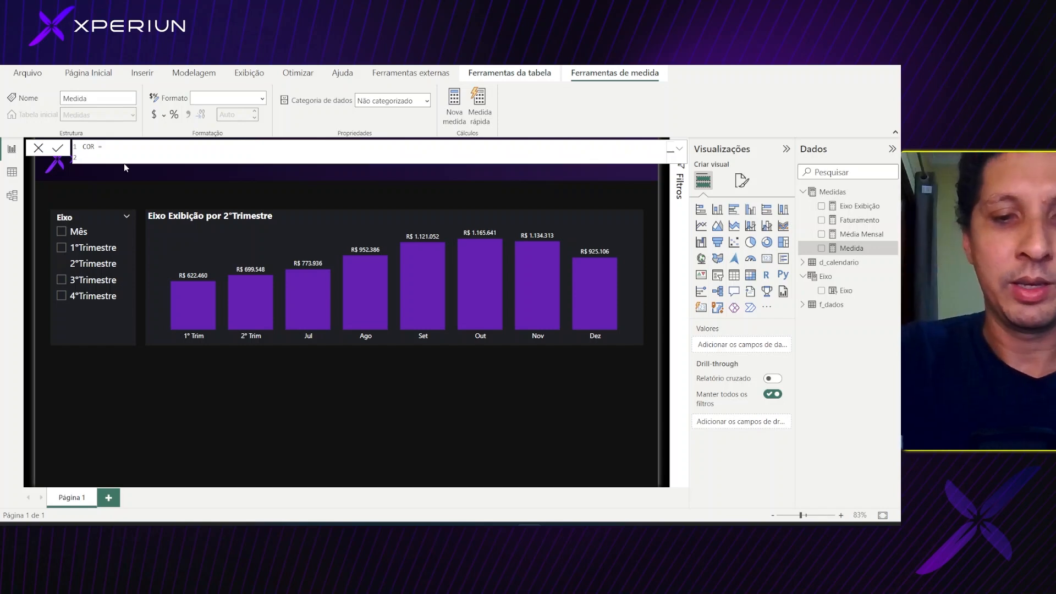
# - Define the variable vvID in the COR measure as SELECTEDVALUE(Eixo[Eixo Pedido])
pyautogui.write('VAR vvID')
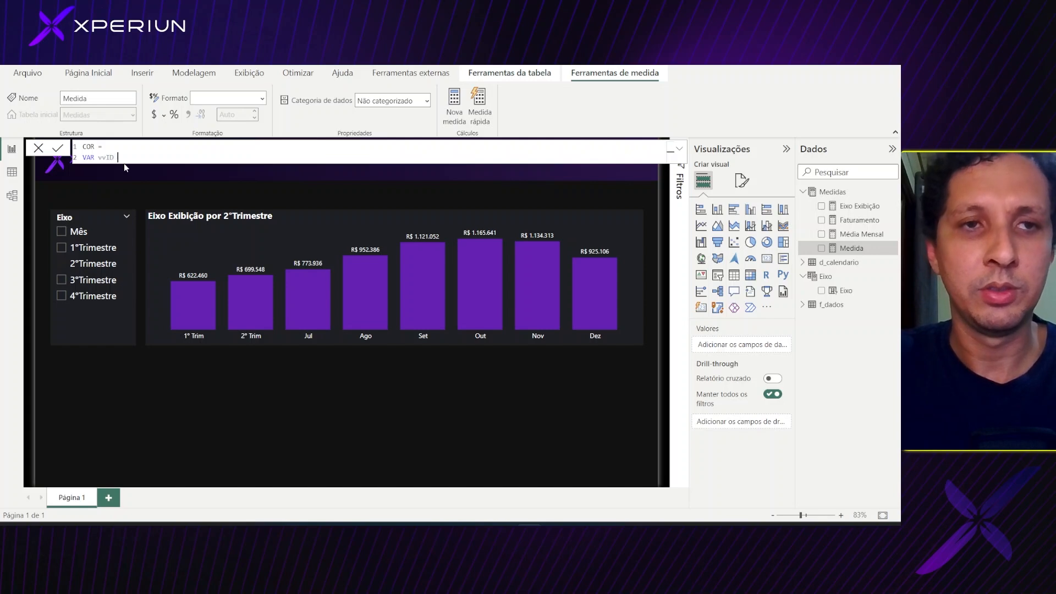
pyautogui.write(' = SELECTEDVALUE(')
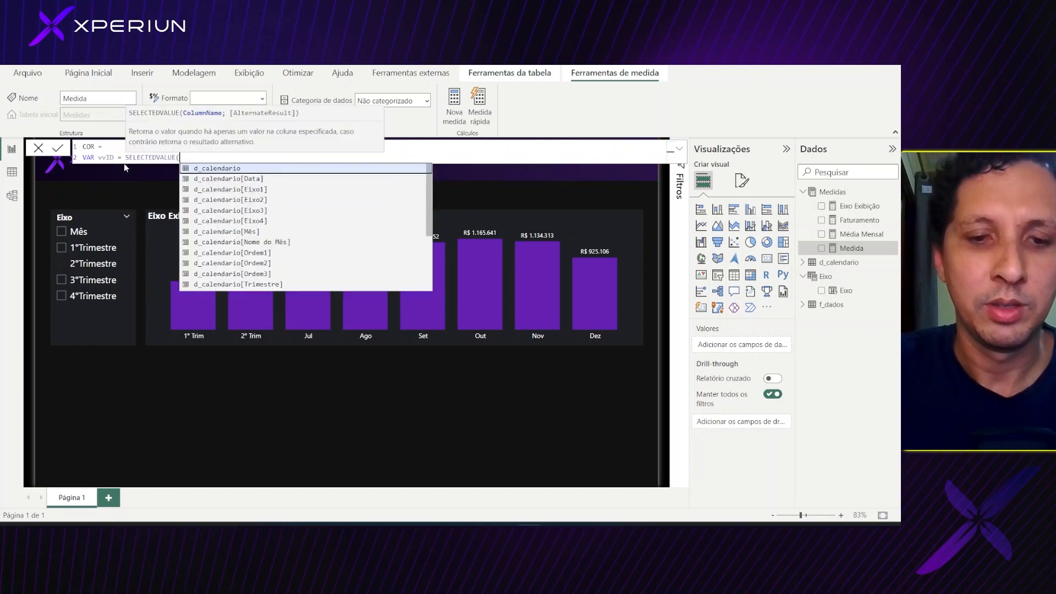
pyautogui.write('EI')
pyautogui.press('Down')
pyautogui.press('Down')
pyautogui.press('Tab')
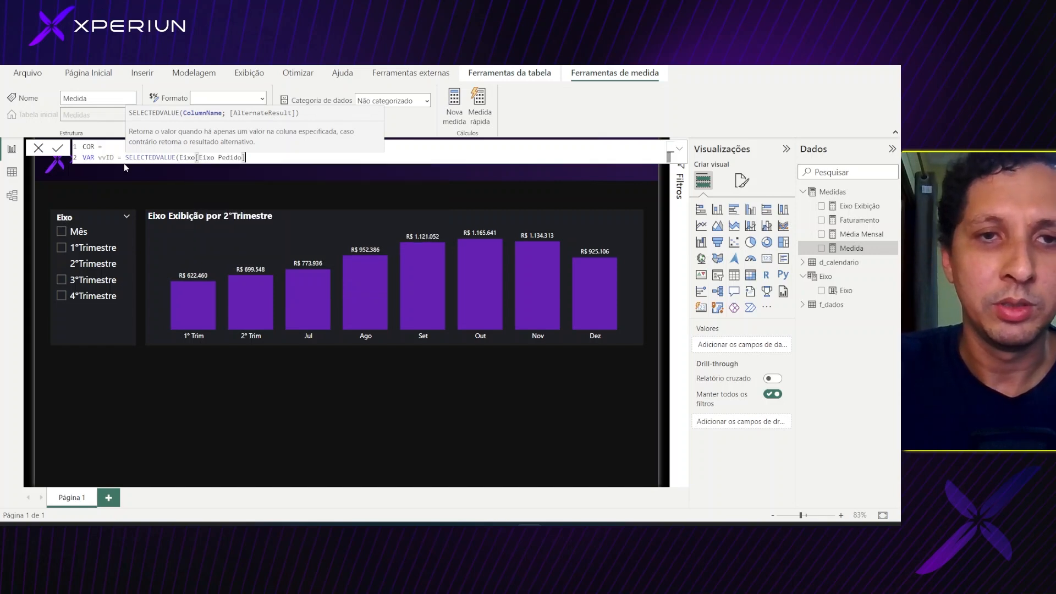
pyautogui.write(')')
pyautogui.hotkey('shift', 'Return')
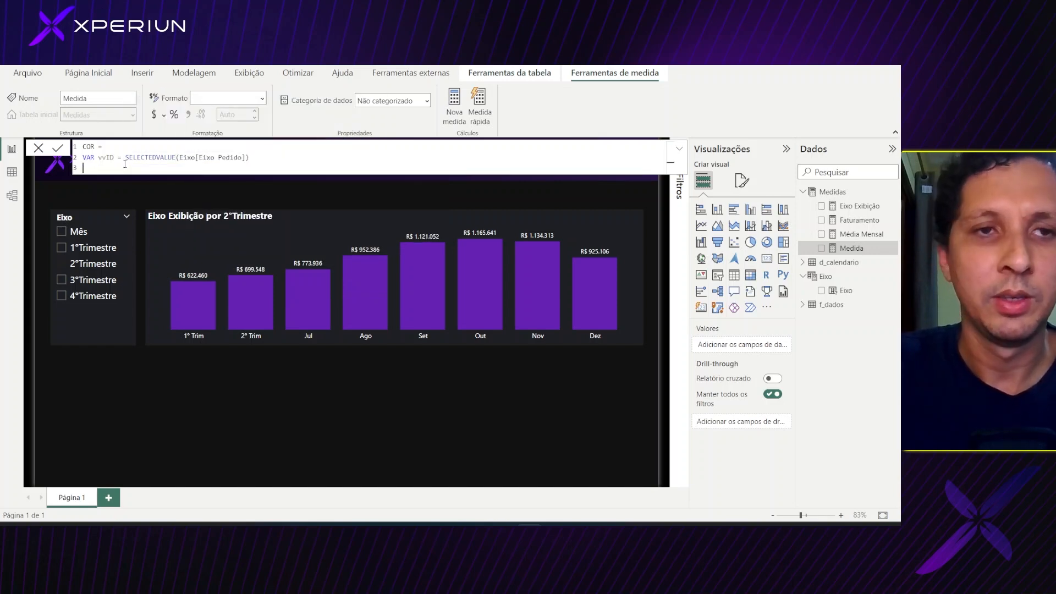
# - Add a RETURN clause to the COR measure that opens a SWITCH function with TRUE() as its expression
pyautogui.write('RETURN')
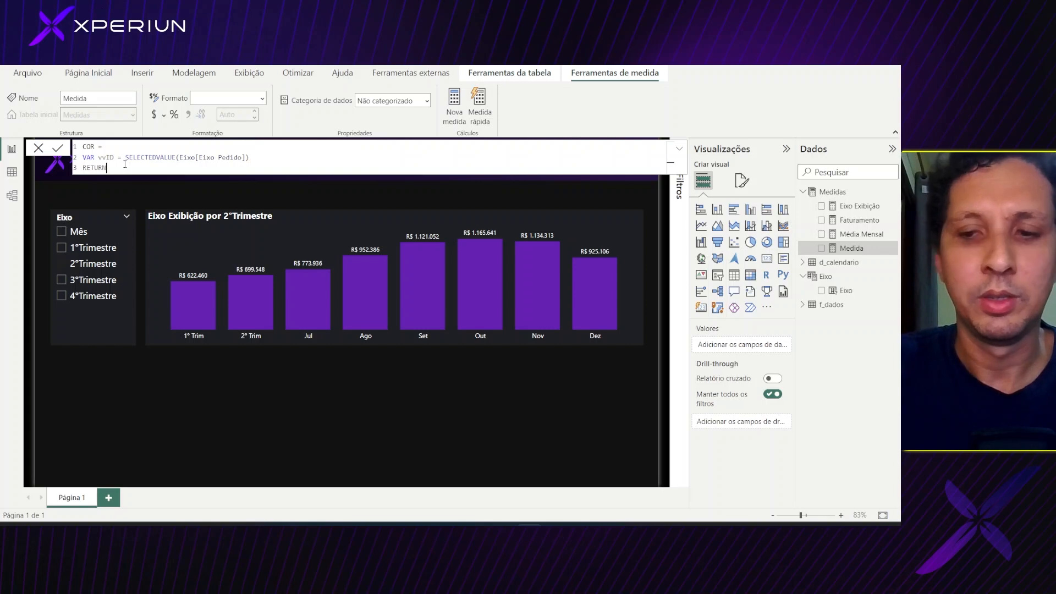
pyautogui.hotkey('shift', 'Return')
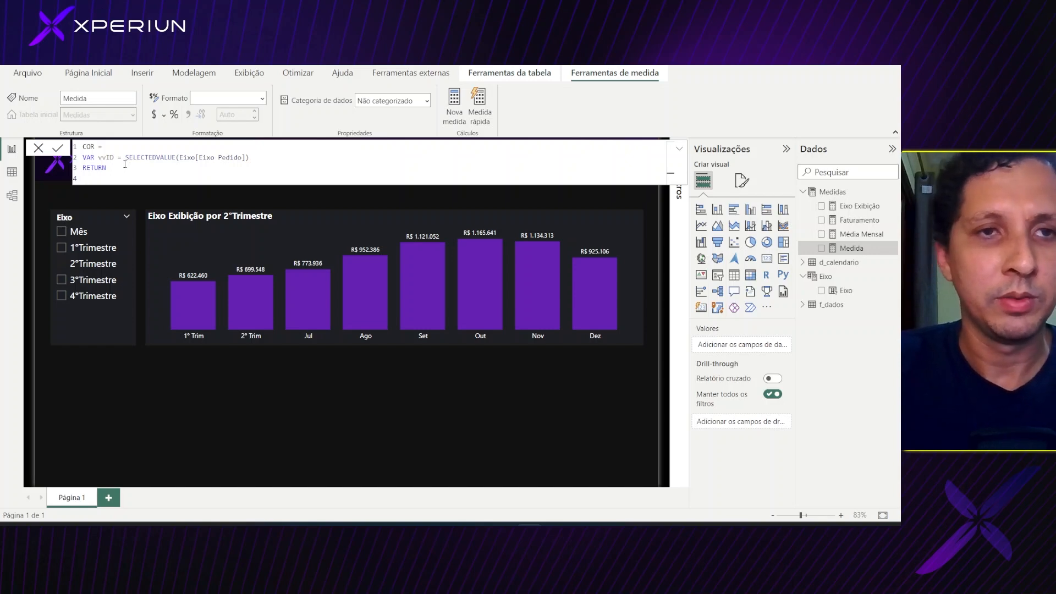
pyautogui.write('SWITCH(')
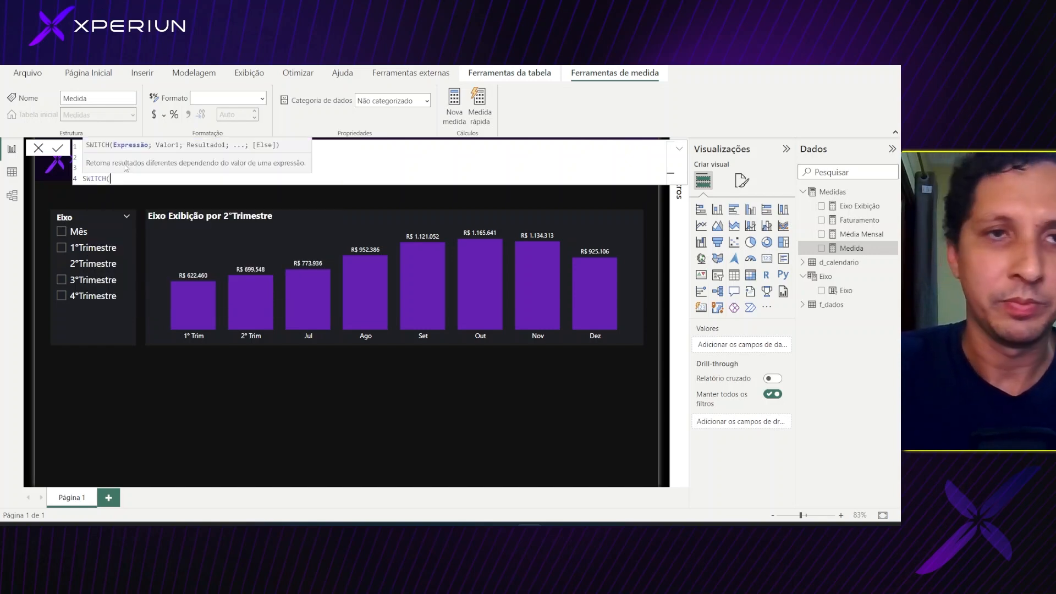
pyautogui.hotkey('shift', 'Return')
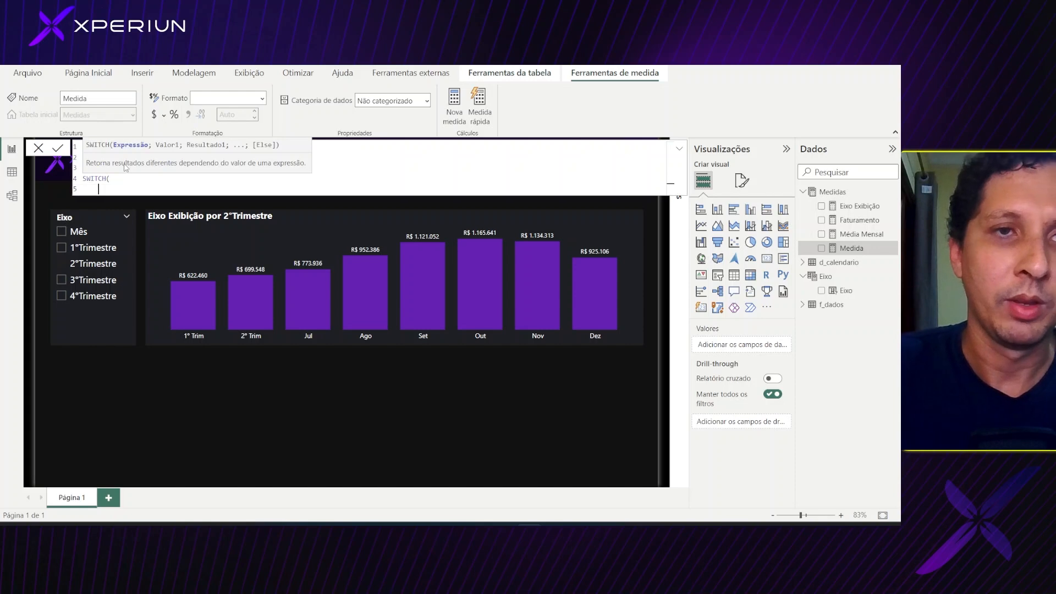
pyautogui.write('TRU')
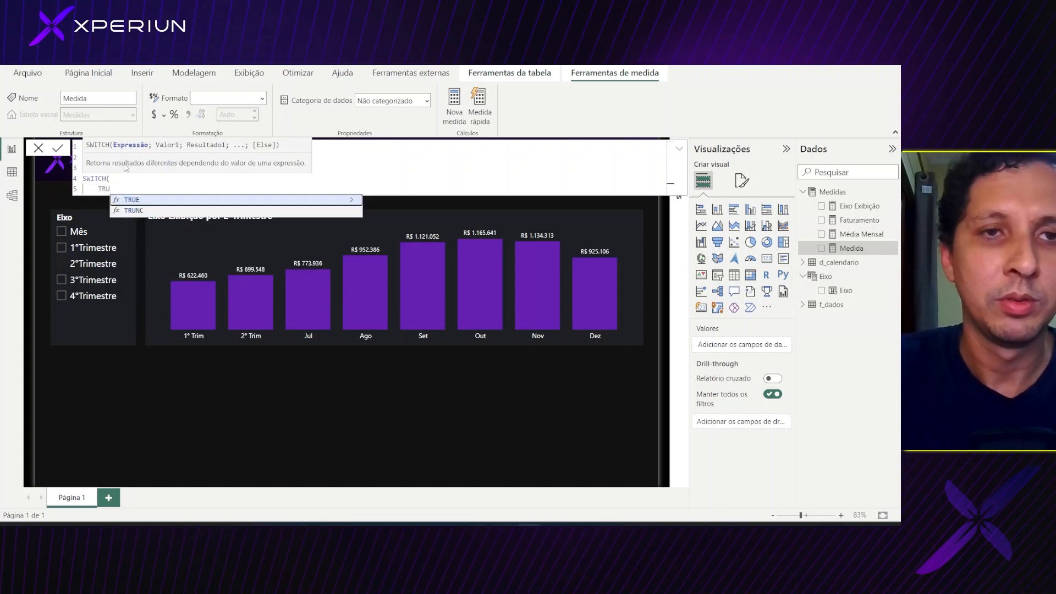
pyautogui.write('E();')
pyautogui.hotkey('shift', 'Return')
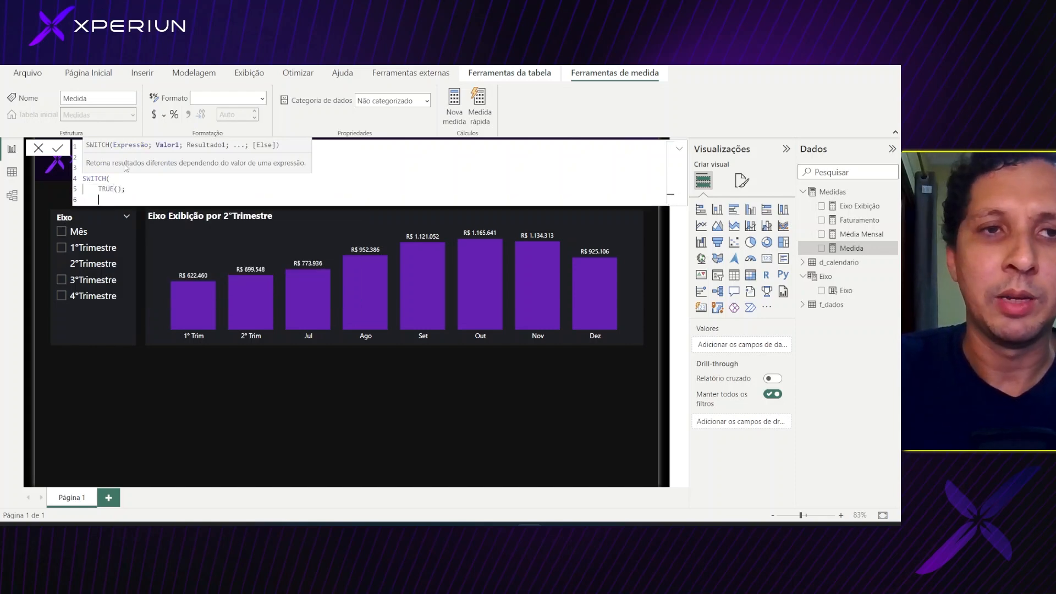
# - Enter vvID = 0 as the first condition of the SWITCH, using the existing variable
pyautogui.write('VUD')
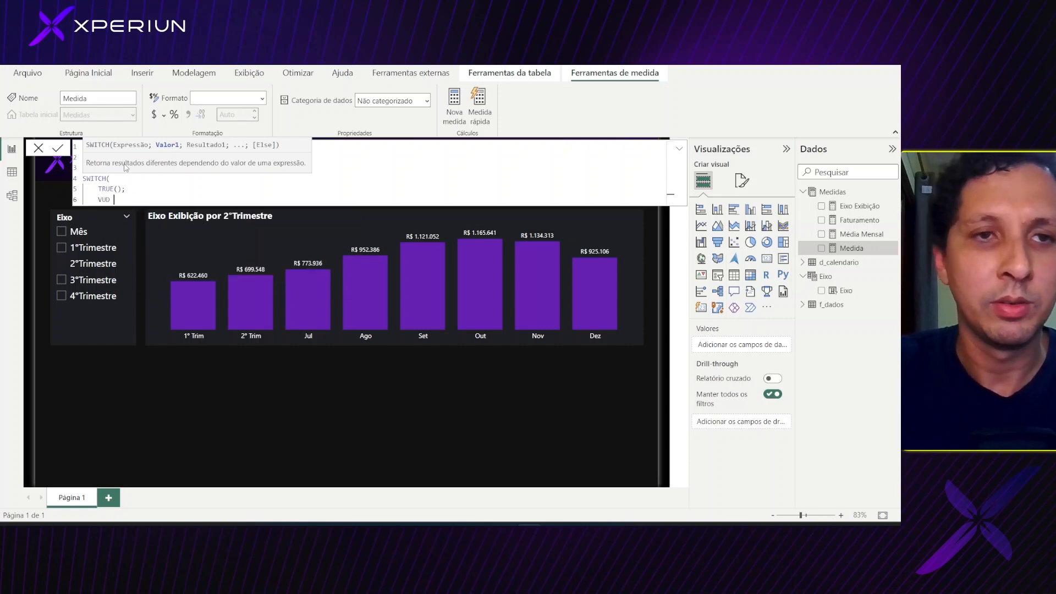
pyautogui.press('BackSpace')
pyautogui.press('BackSpace')
pyautogui.press('BackSpace')
pyautogui.press('Down')
pyautogui.press('Down')
pyautogui.press('Down')
pyautogui.press('Down')
pyautogui.press('Down')
pyautogui.press('Down')
pyautogui.press('Down')
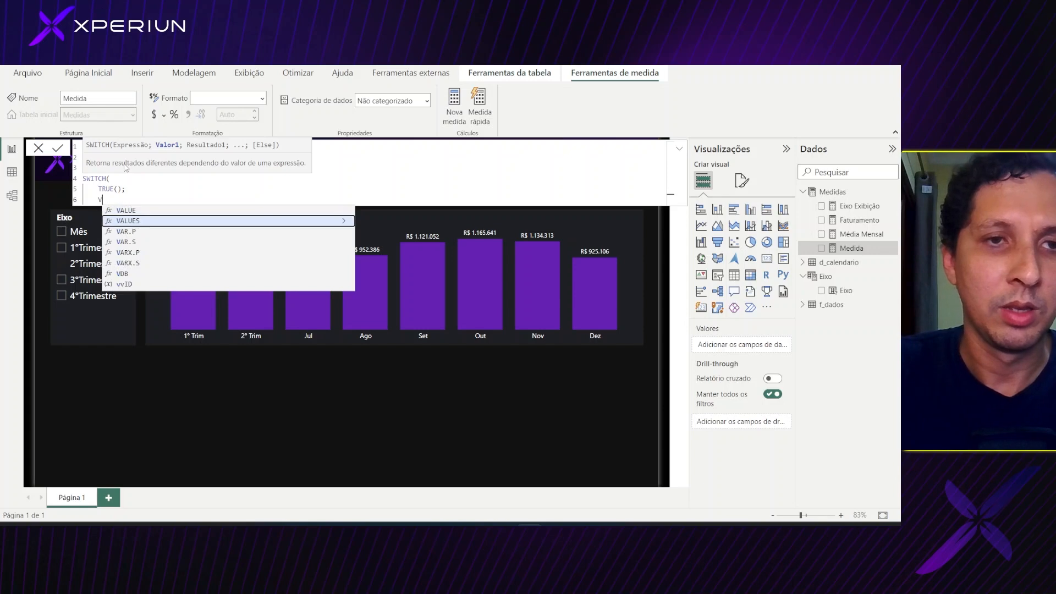
pyautogui.press('Tab')
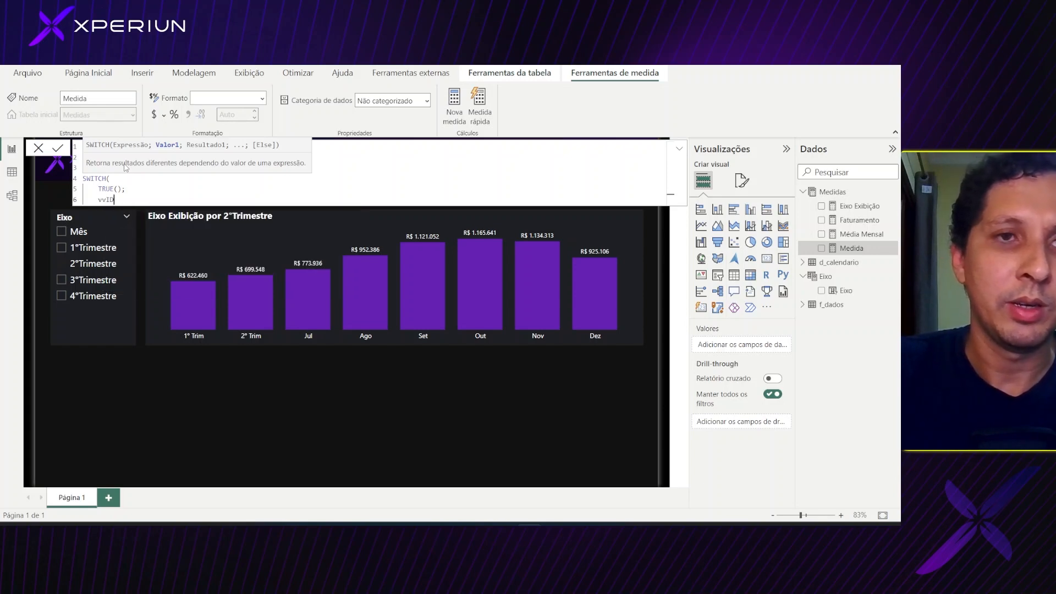
pyautogui.write('=')
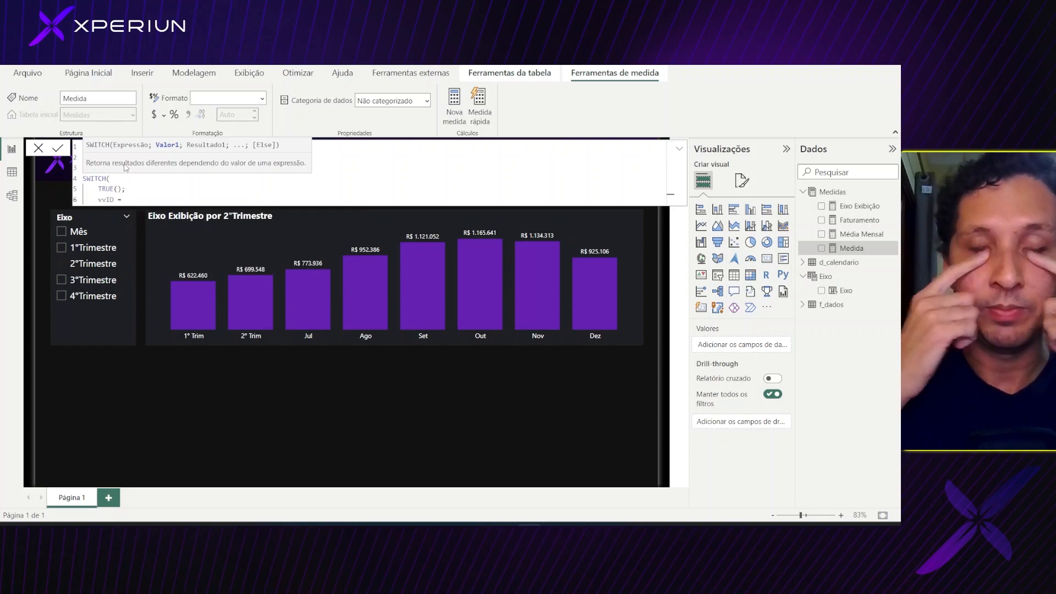
pyautogui.write(' 0')
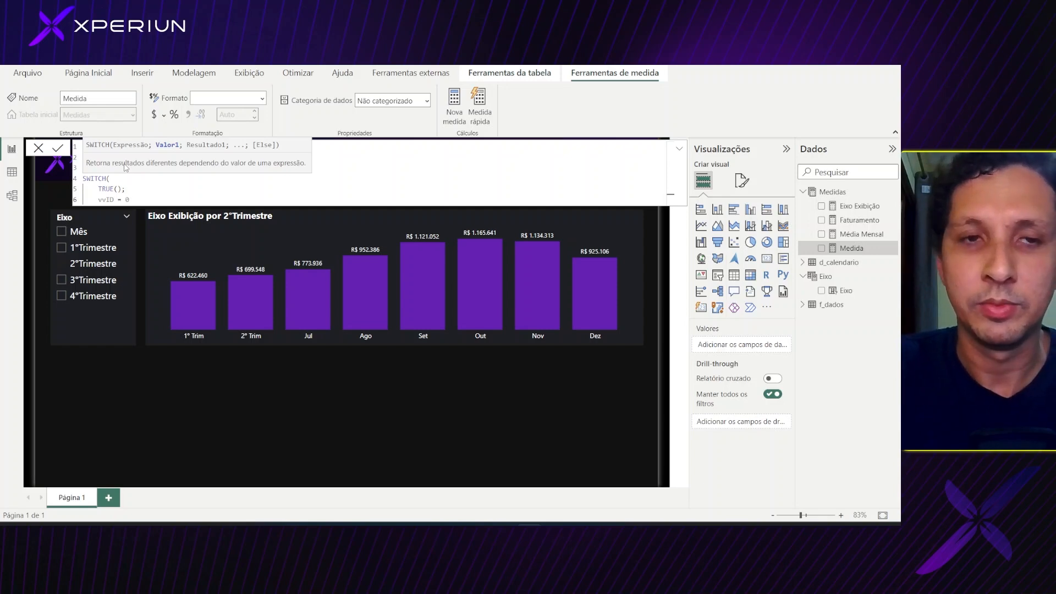
# - Extend the vvID = 0 line with = SELECTEDVALUE(d_calendario[Nome do Mês]) and end it with a semicolon
pyautogui.write(' = ')
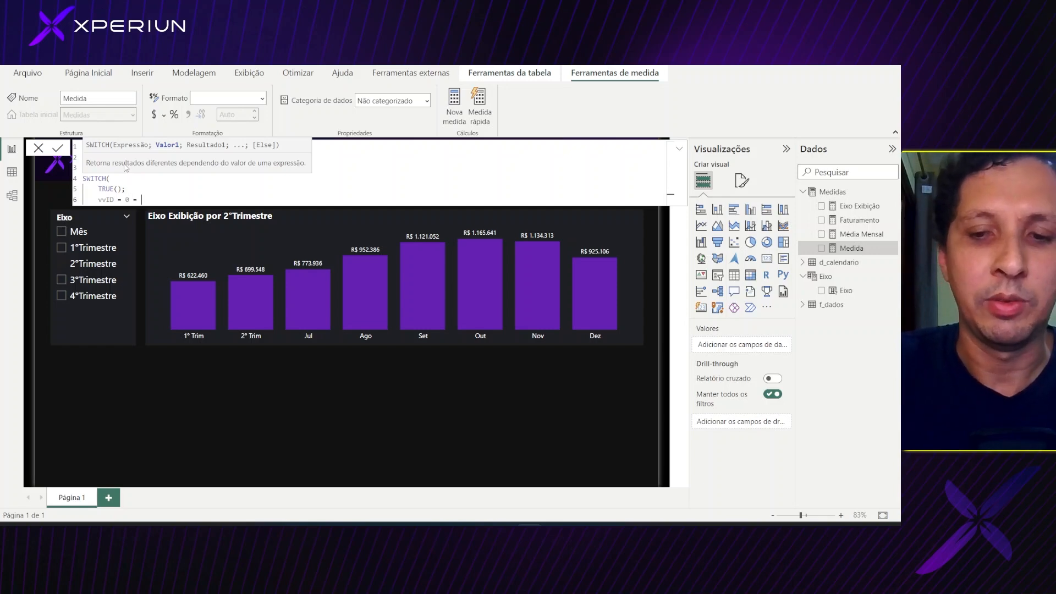
pyautogui.write('SELE')
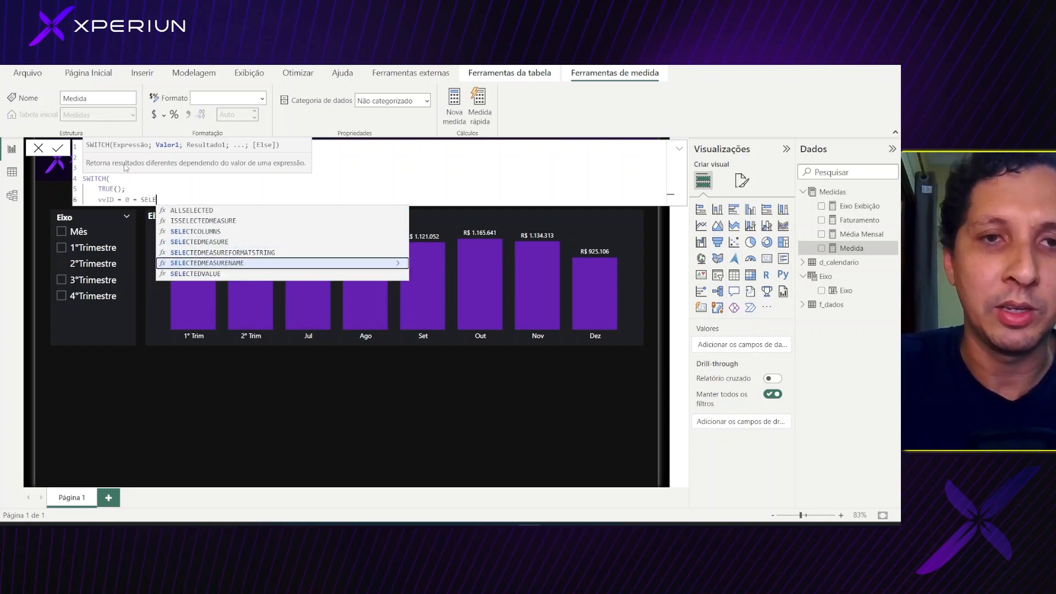
pyautogui.press('Down')
pyautogui.press('Tab')
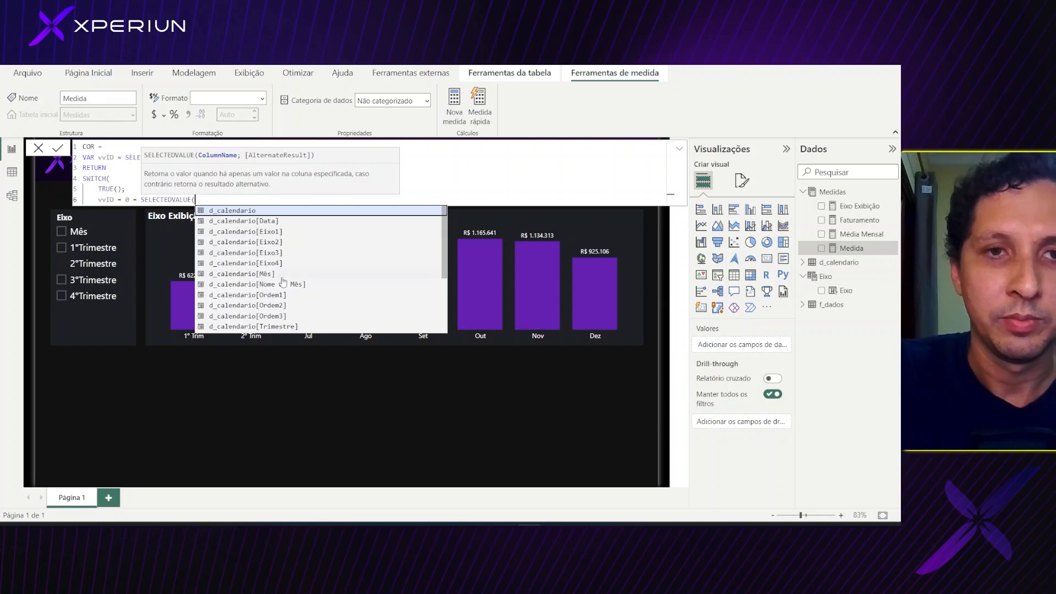
pyautogui.click(299, 286)
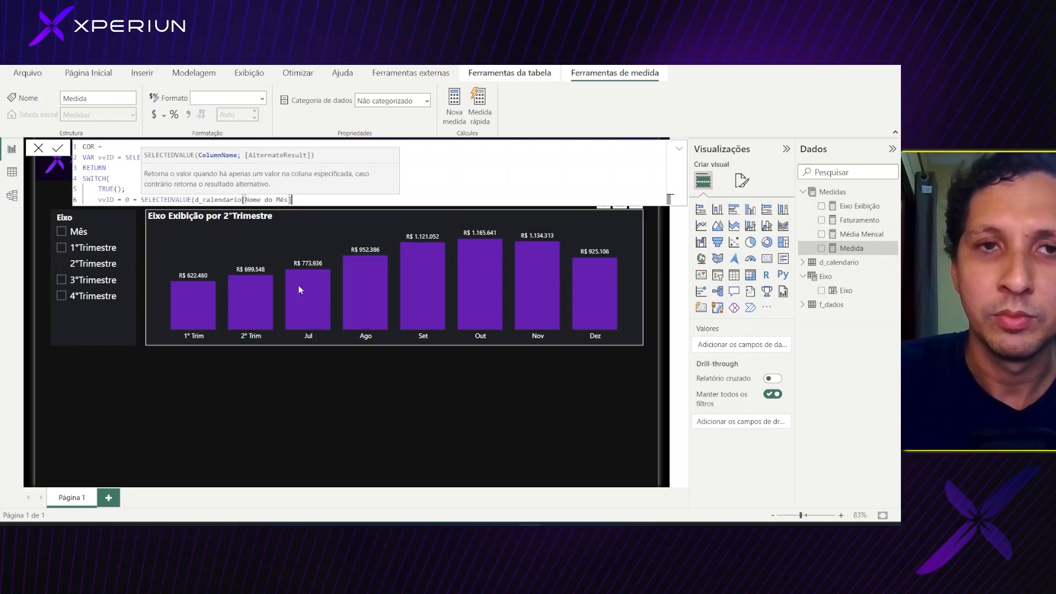
pyautogui.write(';')
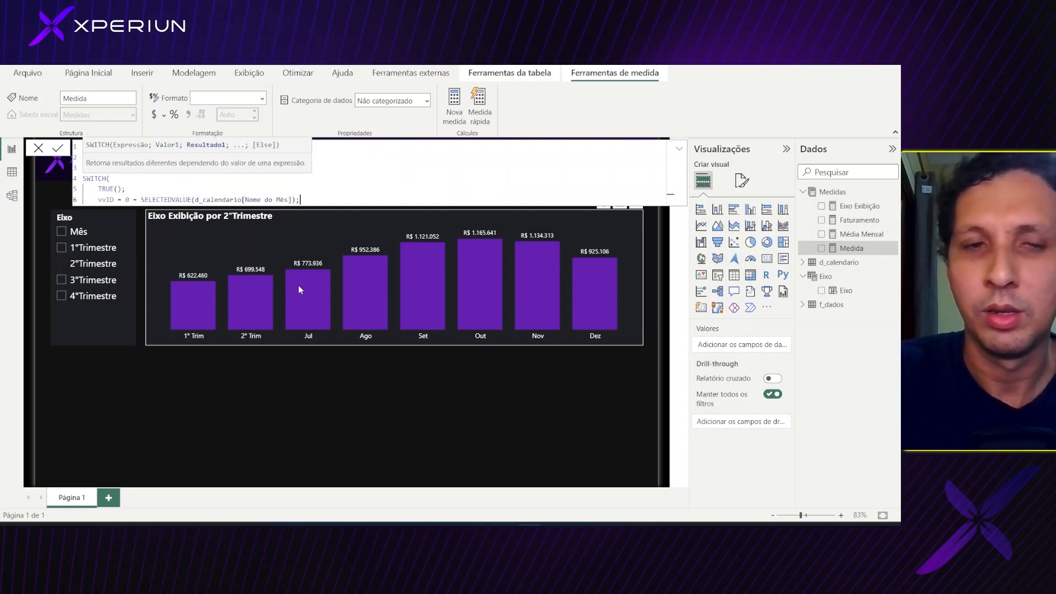
# - Add vvID = 1 on a new line as the second SWITCH condition, followed by a semicolon
pyautogui.press('Return')
pyautogui.write('VID')
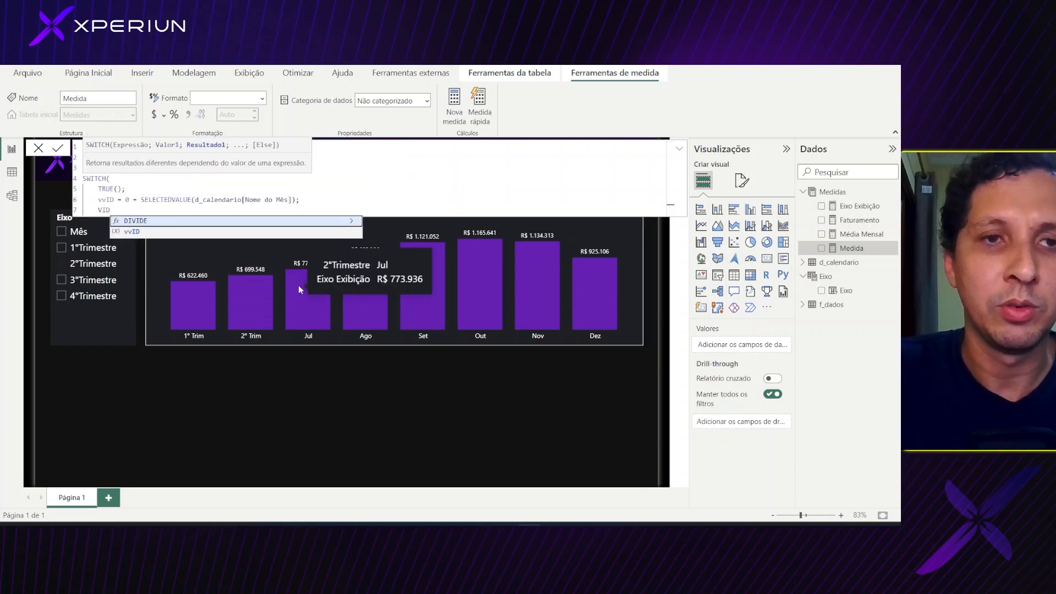
pyautogui.press('Down')
pyautogui.press('Tab')
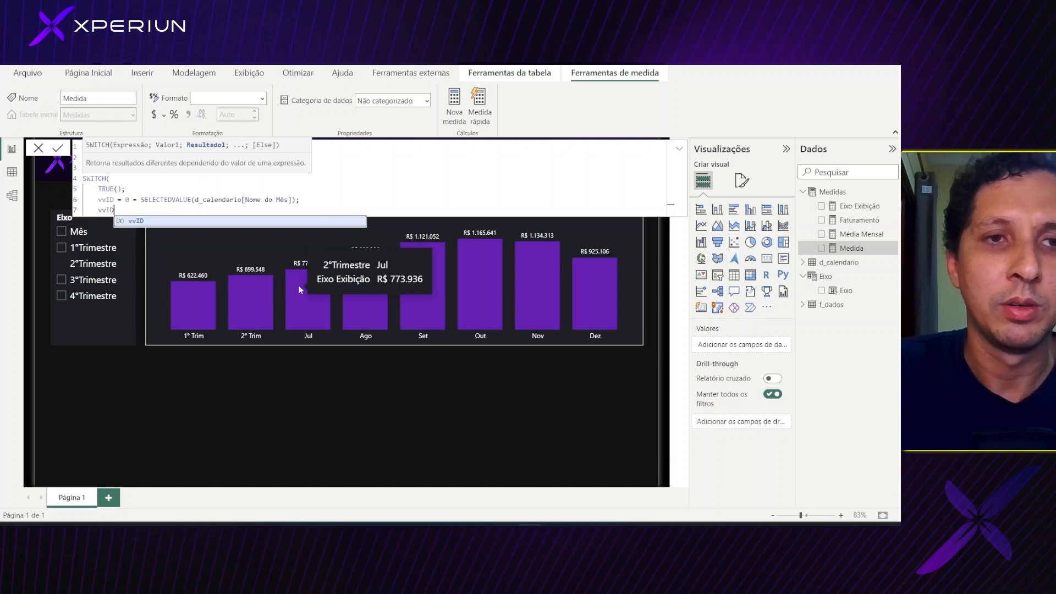
pyautogui.write('=')
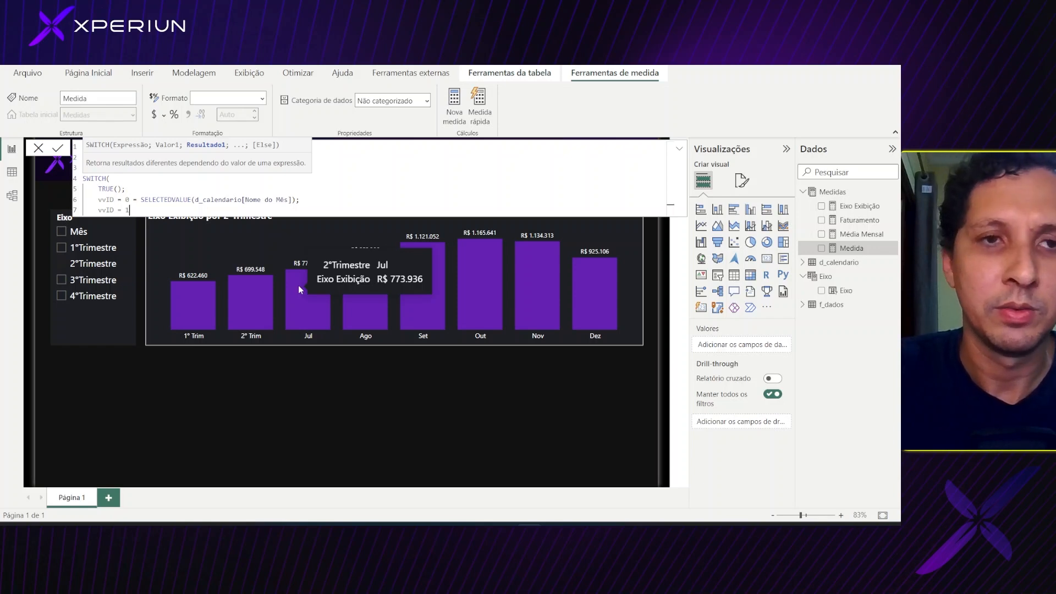
pyautogui.write('1')
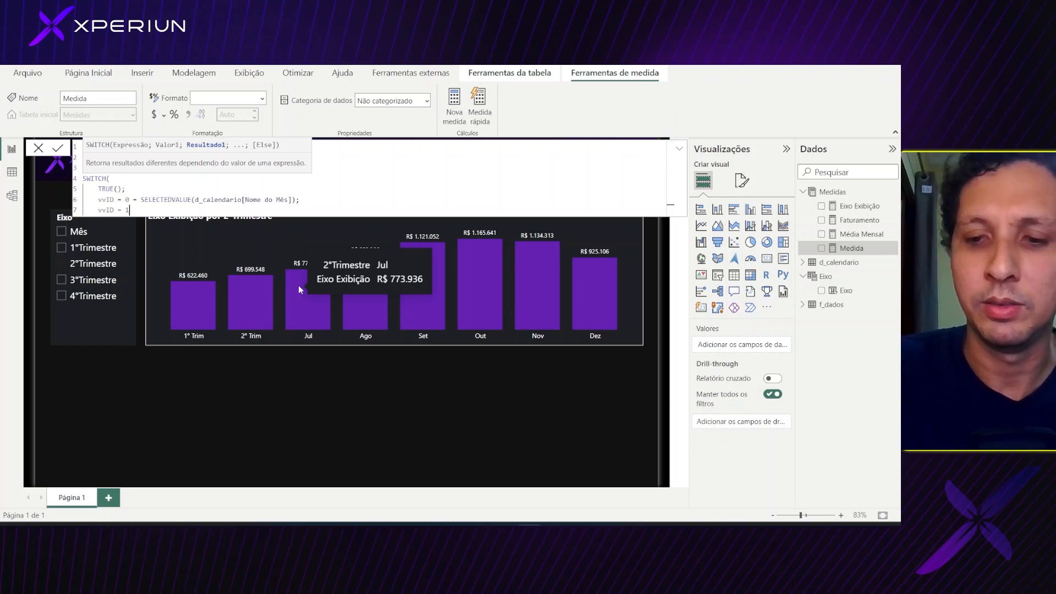
pyautogui.write(';')
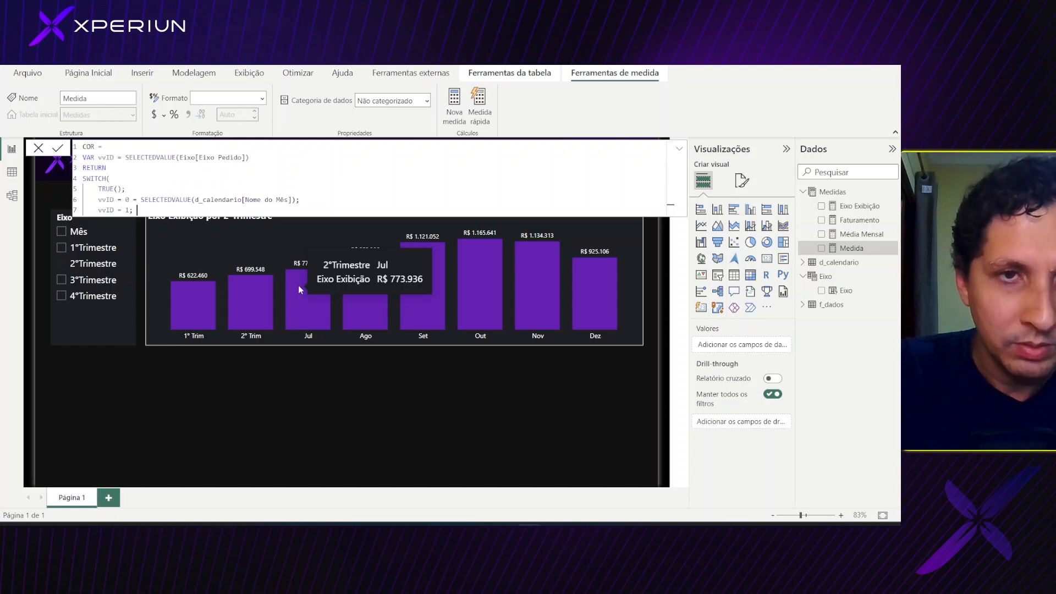
# - Replace the second equals sign on the vvID = 0 line with a semicolon separating condition and result
pyautogui.click(138, 200)
pyautogui.press('BackSpace')
pyautogui.press('BackSpace')
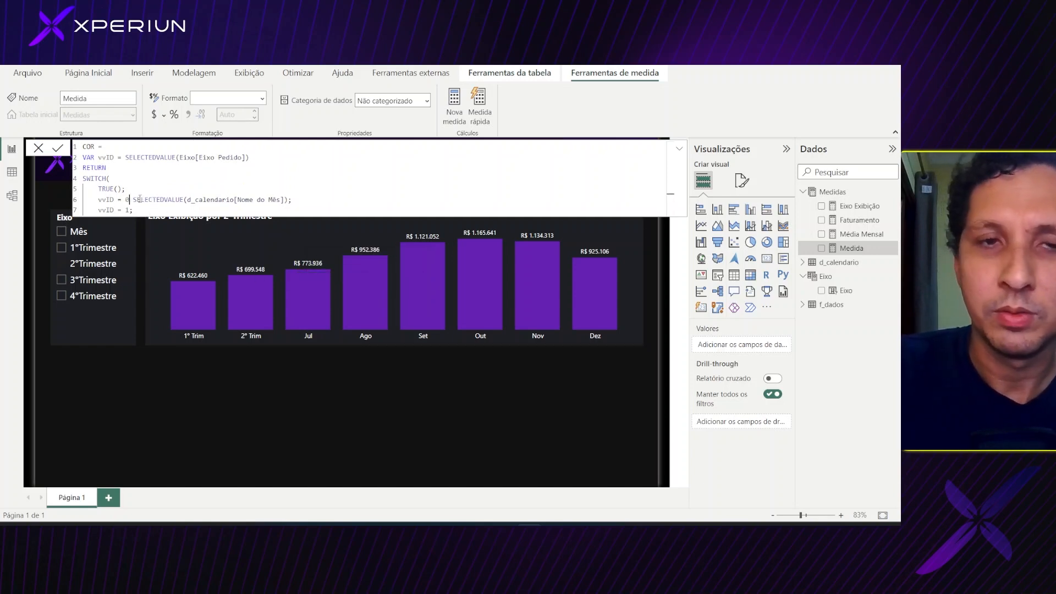
pyautogui.write(';')
pyautogui.press('Down')
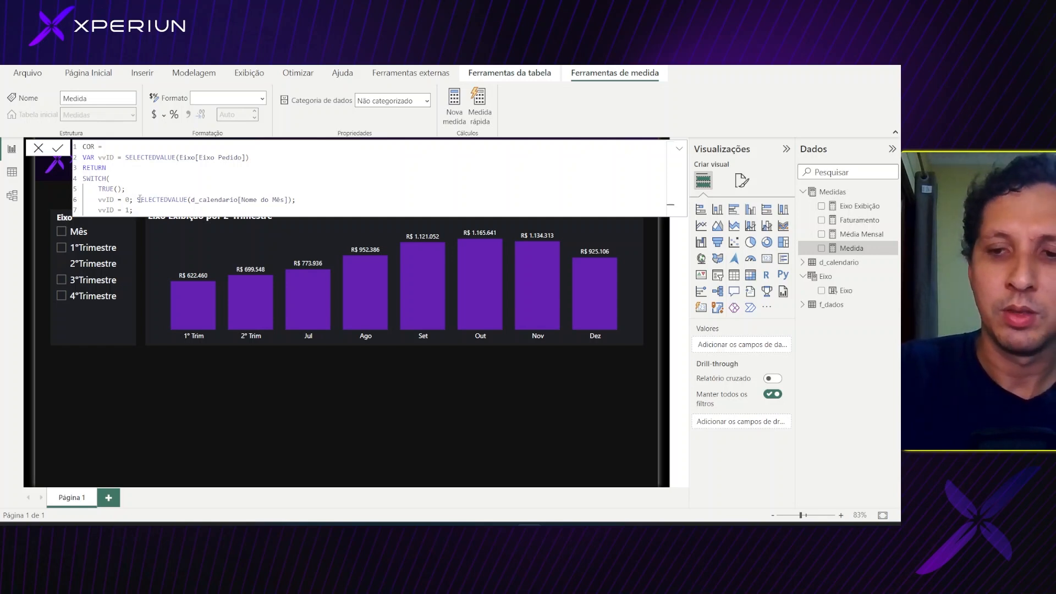
# - Set the result for vvID = 1 to SELECTEDVALUE(d_calendario[Eixo1]) and close it with a semicolon
pyautogui.write('SELE')
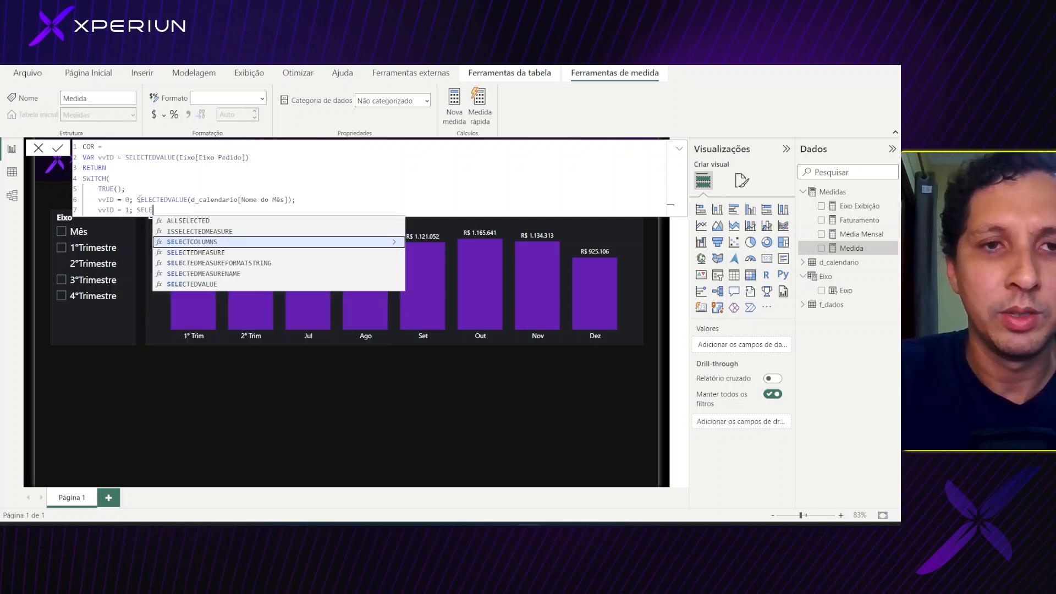
pyautogui.press('Down')
pyautogui.press('Down')
pyautogui.press('Down')
pyautogui.press('Down')
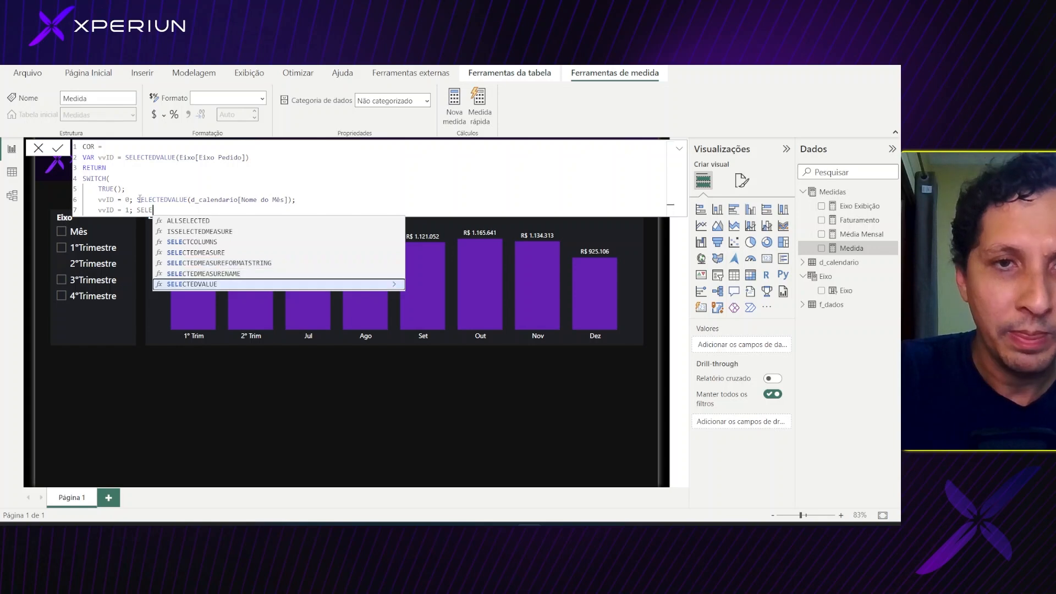
pyautogui.press('Tab')
pyautogui.press('Down')
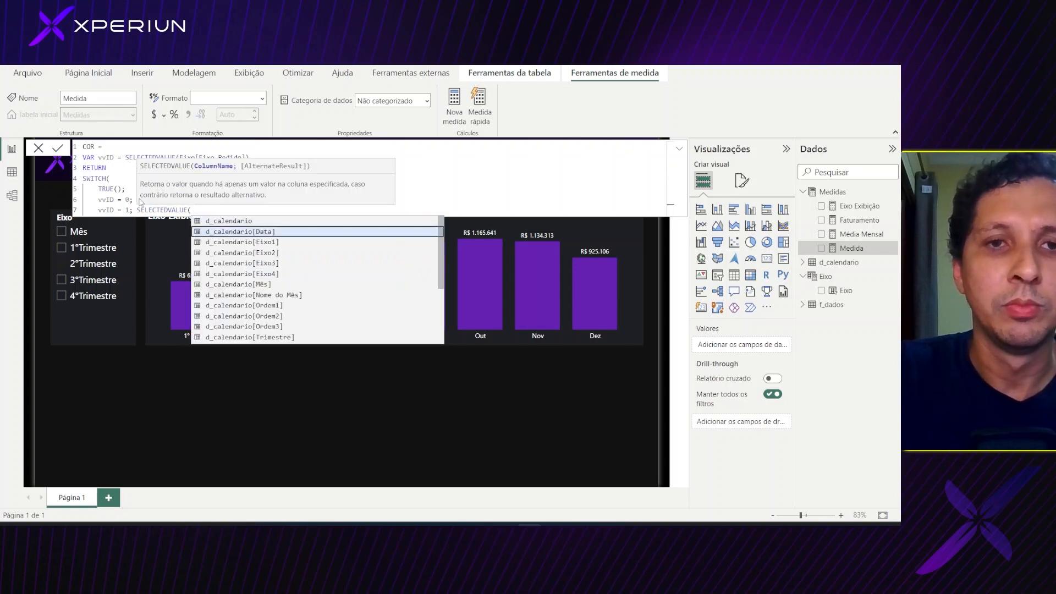
pyautogui.press('Down')
pyautogui.press('Tab')
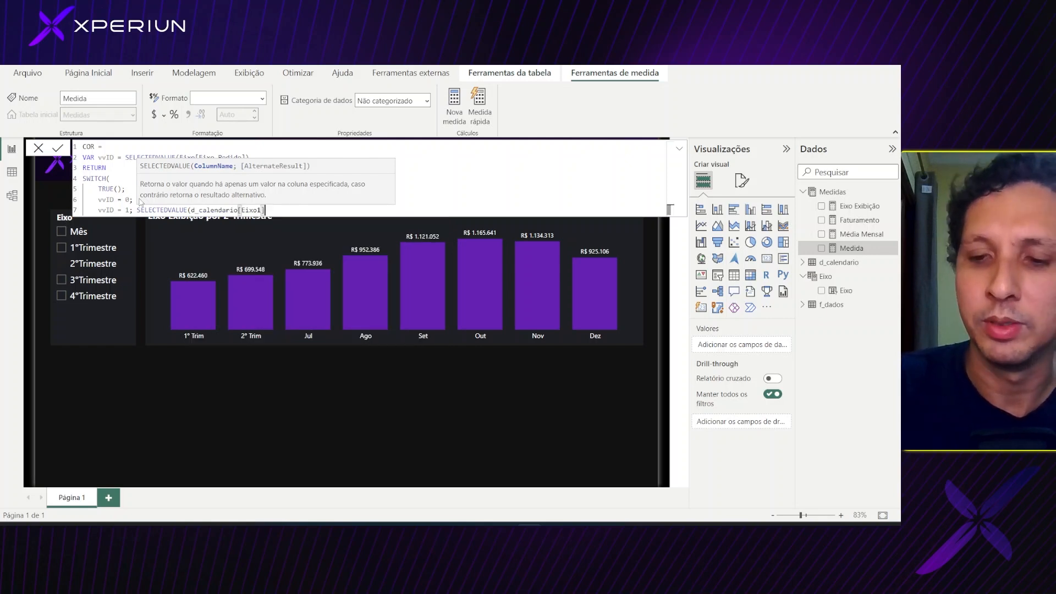
pyautogui.write(');')
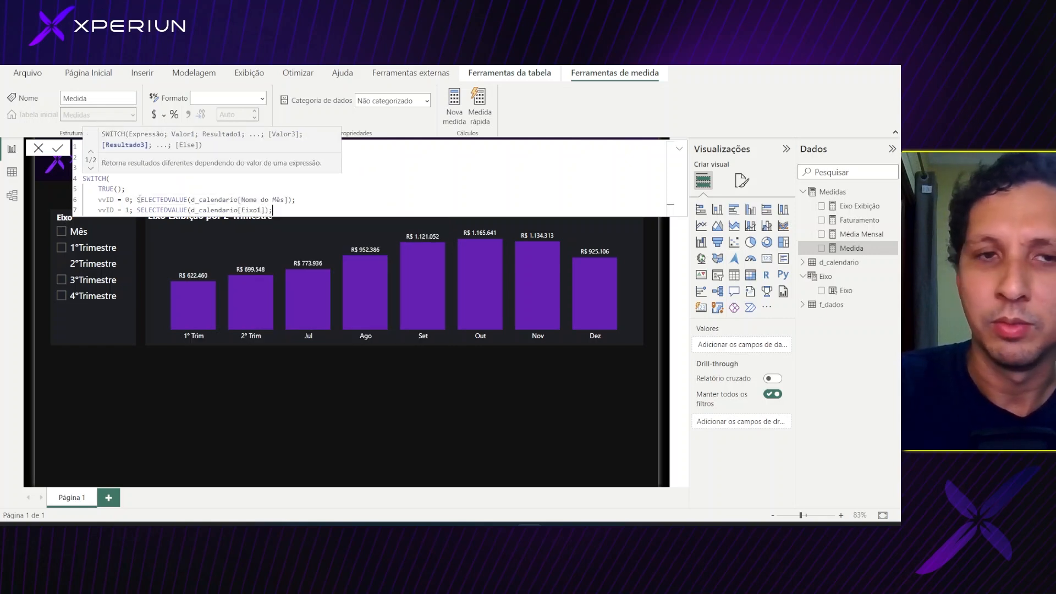
# - Add a SWITCH branch that returns SELECTEDVALUE(d_calendario[Eixo2]) when vvID = 2
pyautogui.hotkey('shift', 'Return')
pyautogui.write('V')
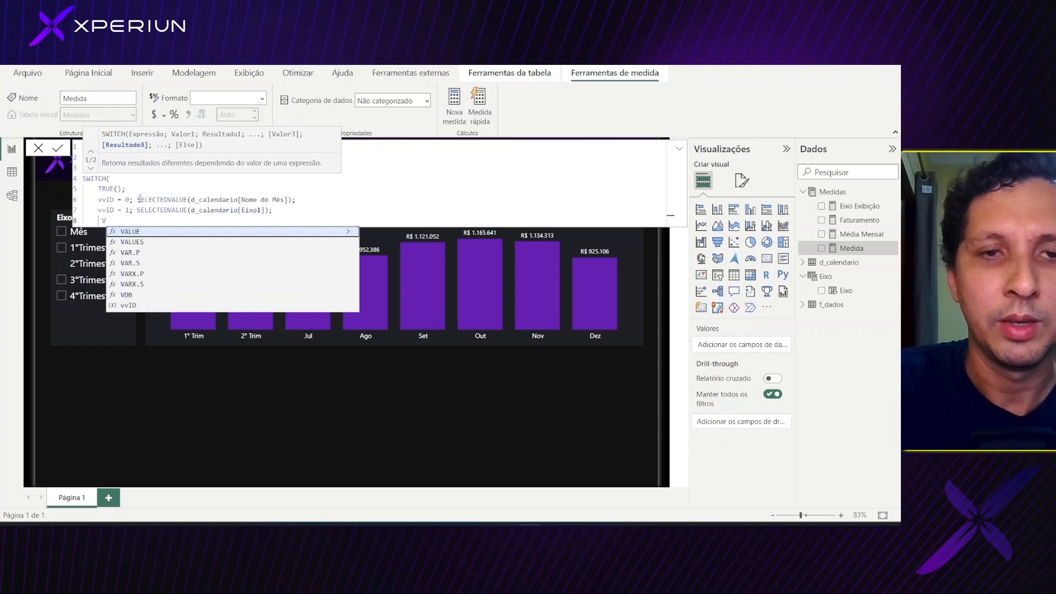
pyautogui.write('v')
pyautogui.press('Tab')
pyautogui.write('= 2; SELE')
pyautogui.press('Down')
pyautogui.press('Down')
pyautogui.press('Down')
pyautogui.press('Down')
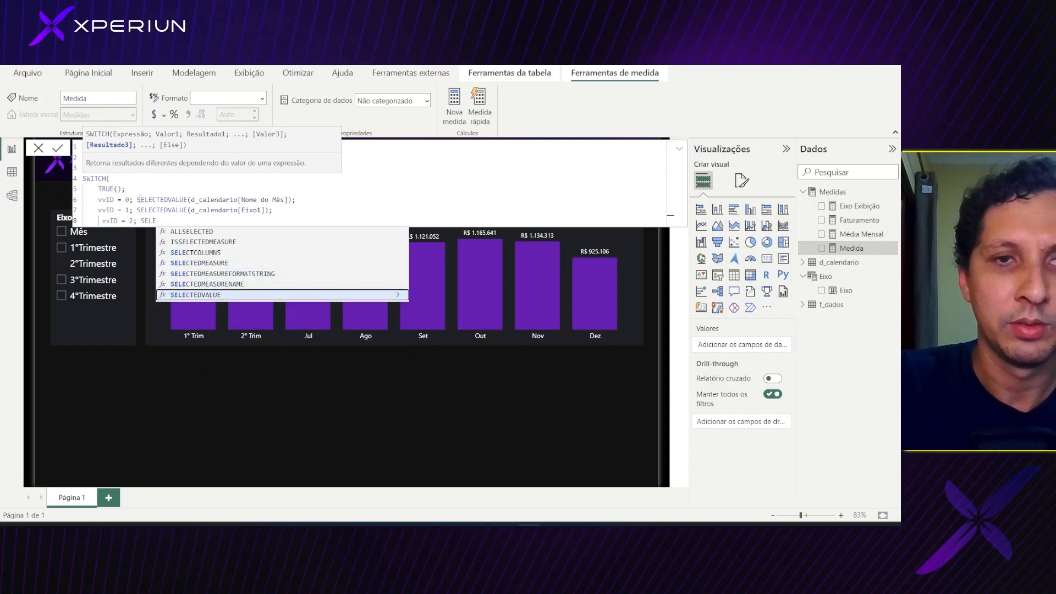
pyautogui.press('Tab')
pyautogui.press('Down')
pyautogui.press('Down')
pyautogui.press('Down')
pyautogui.press('Tab')
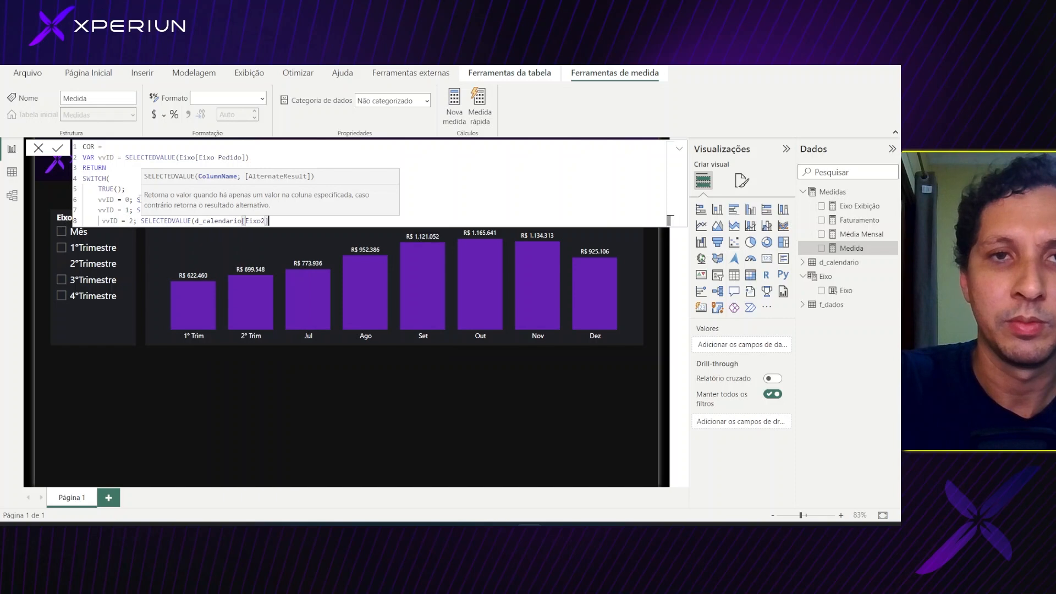
pyautogui.write(');')
# - Add vvID = 3 on a new line as the next SWITCH condition after the Eixo2 branch
pyautogui.press('Return')
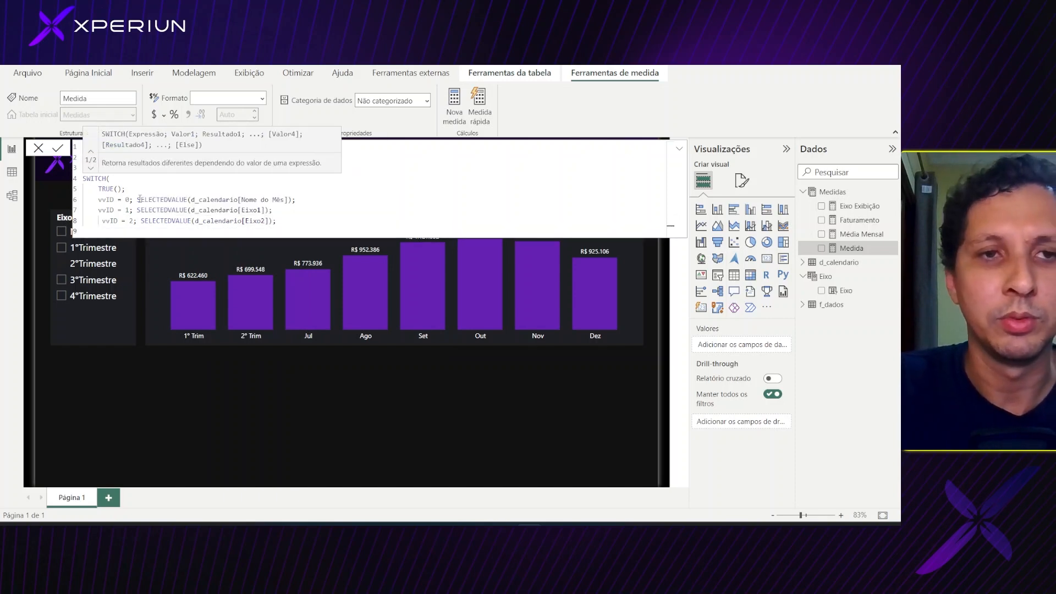
pyautogui.write('VI')
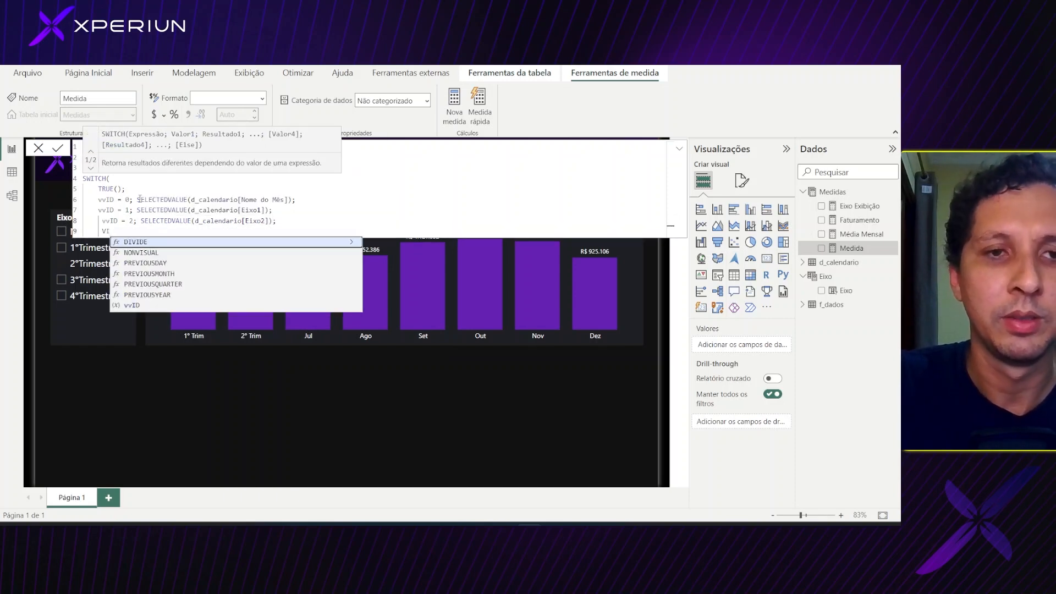
pyautogui.press('Up')
pyautogui.press('Tab')
pyautogui.write('= 3')
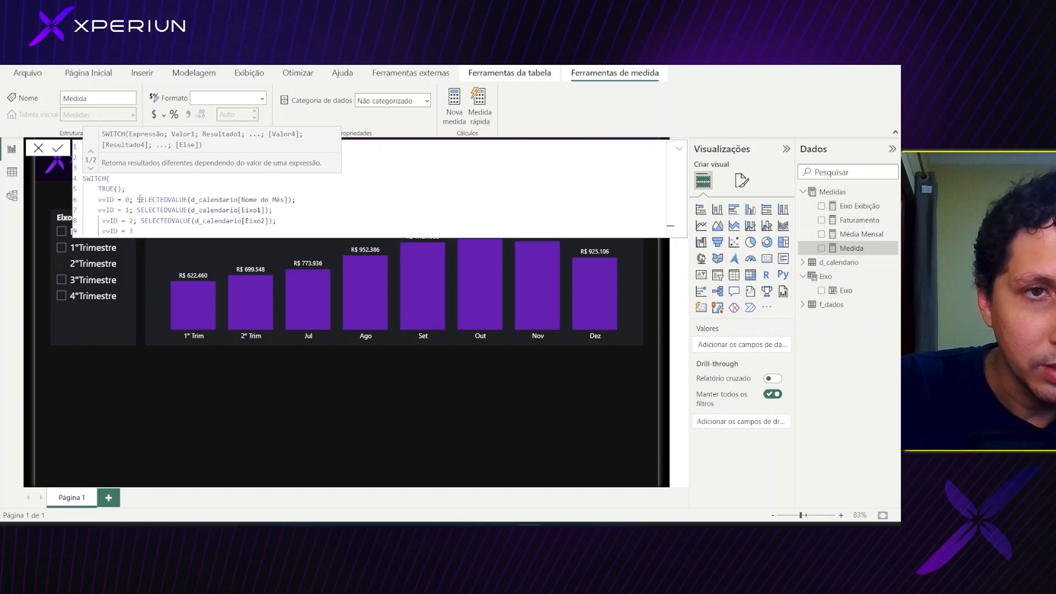
# - Set the result for vvID = 3 to SELECTEDVALUE(d_calendario[Eixo3]) and end it with a semicolon
pyautogui.write('; SELE')
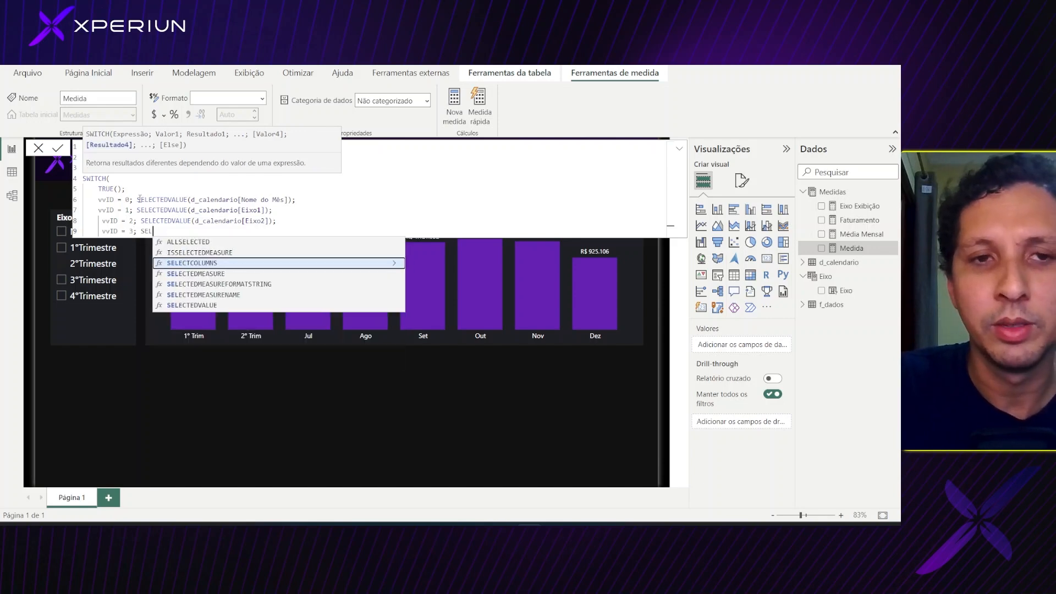
pyautogui.press('Down')
pyautogui.press('Down')
pyautogui.press('Down')
pyautogui.press('Down')
pyautogui.press('Tab')
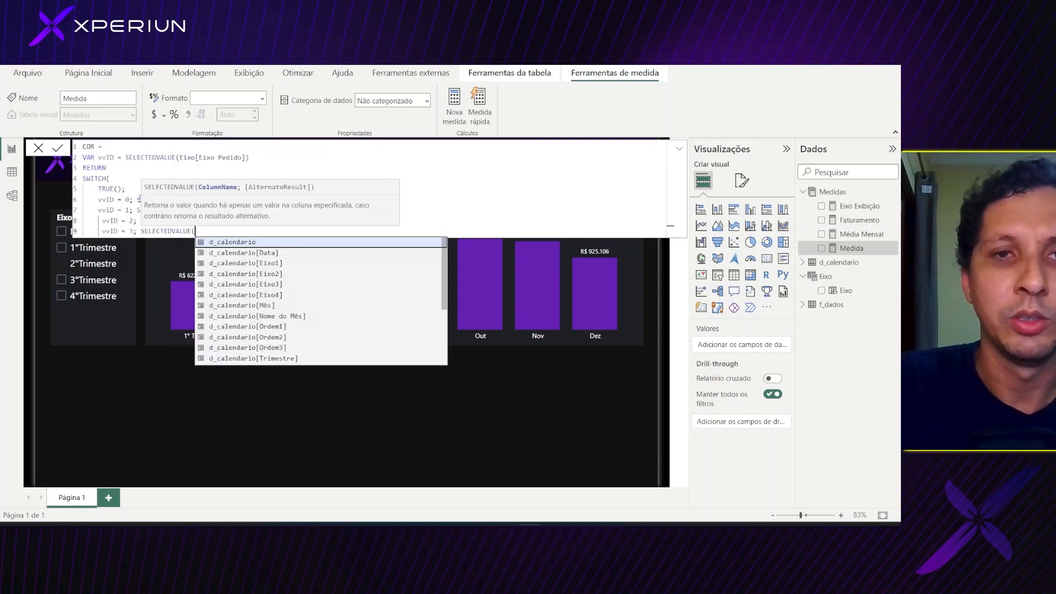
pyautogui.press('Down')
pyautogui.press('Down')
pyautogui.press('Down')
pyautogui.press('Down')
pyautogui.press('Tab')
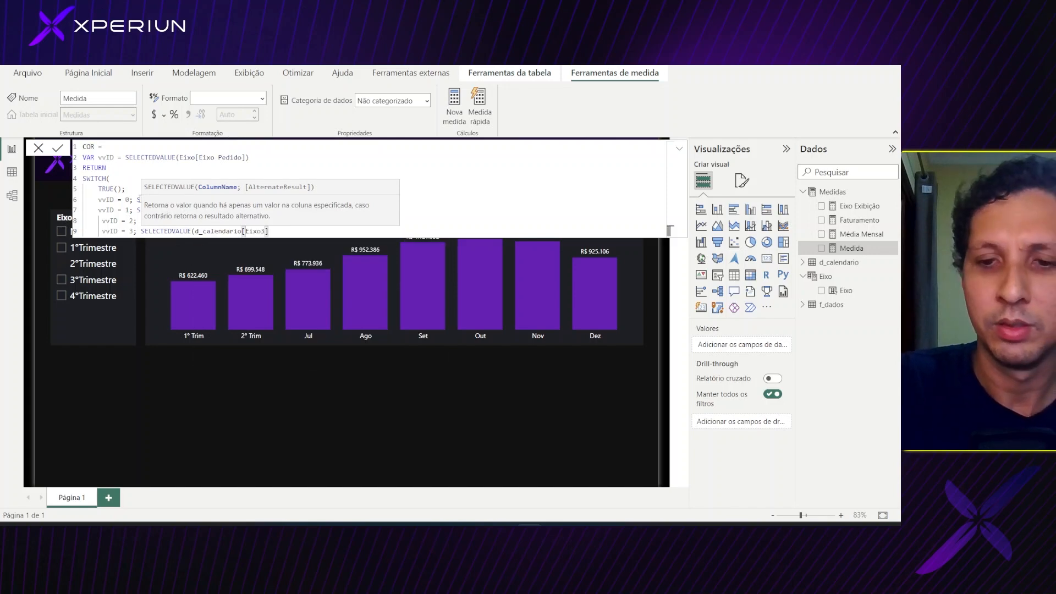
pyautogui.write(');')
# - Add vvID = 4 on a new line as the last SWITCH condition, followed by a semicolon
pyautogui.press('Return')
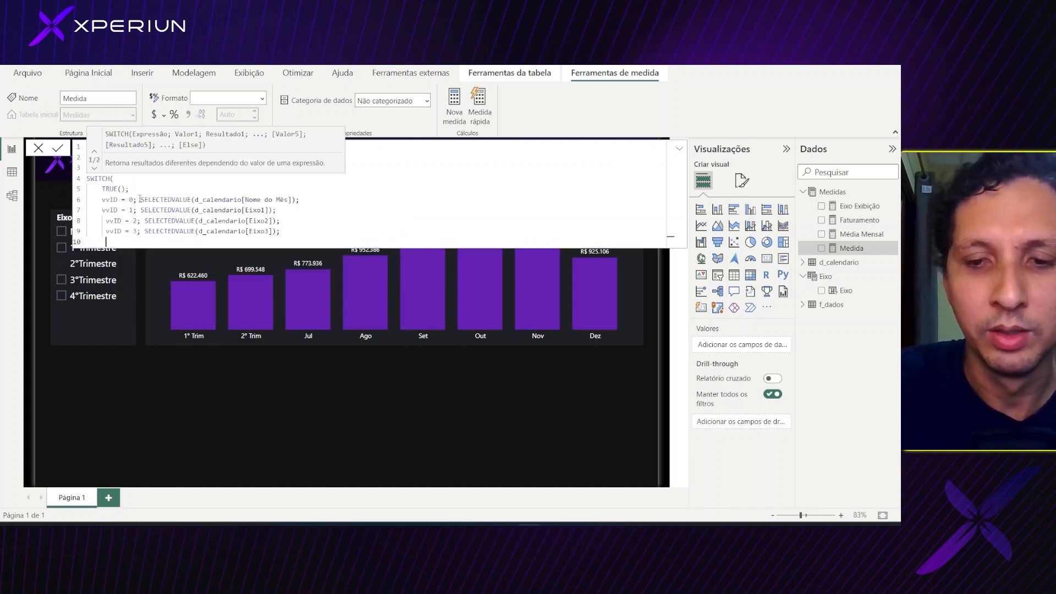
pyautogui.write('VI')
pyautogui.press('Up')
pyautogui.press('Tab')
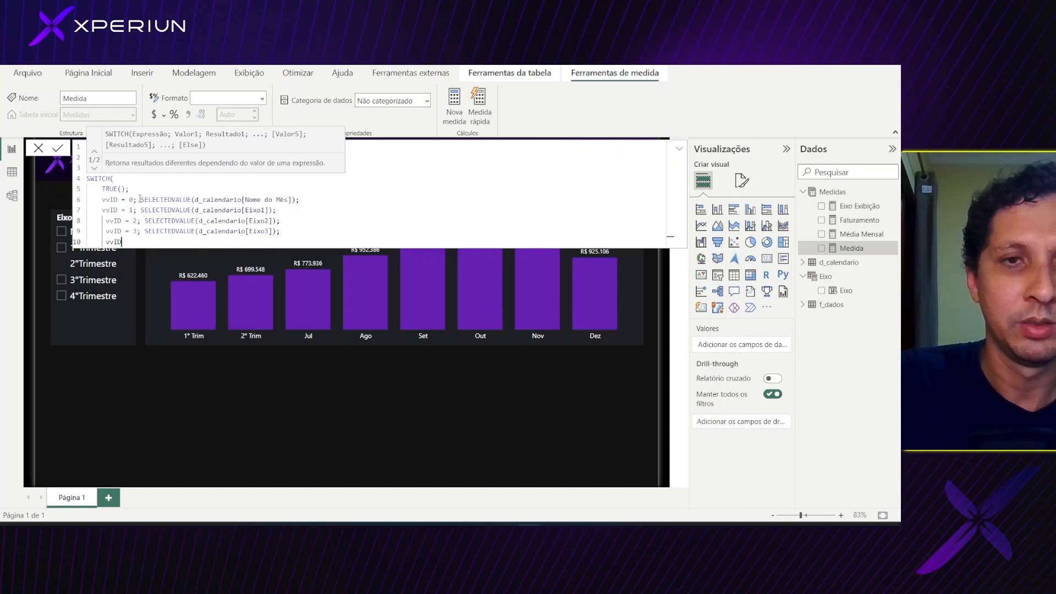
pyautogui.write('= 4')
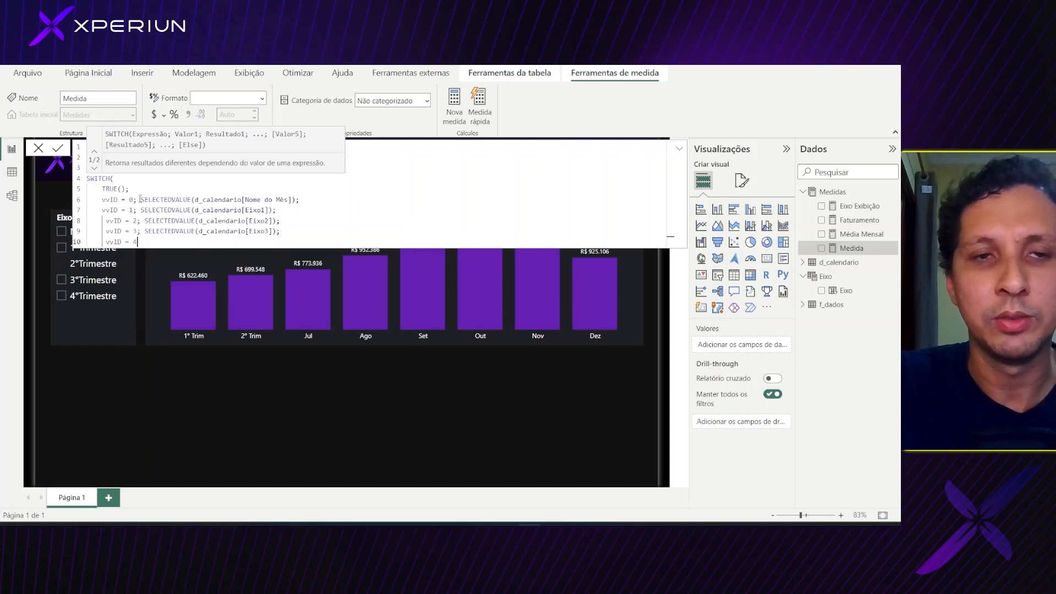
pyautogui.write(';')
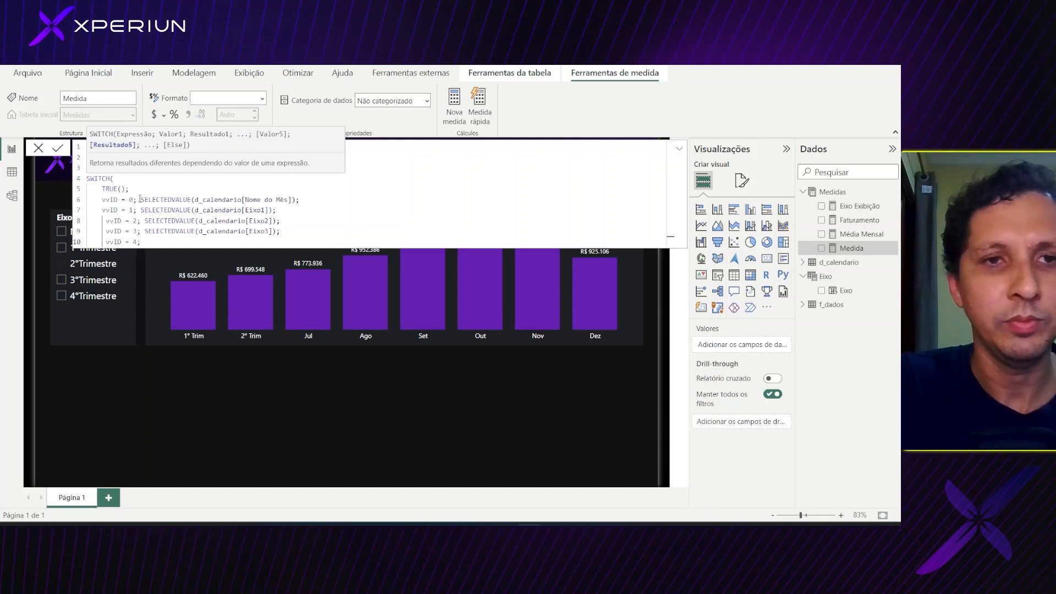
# - Set the result for vvID = 4 to SELECTEDVALUE(d_calendario[Eixo4]) and close the SWITCH with a parenthesis on its own line
pyautogui.write(' SELE')
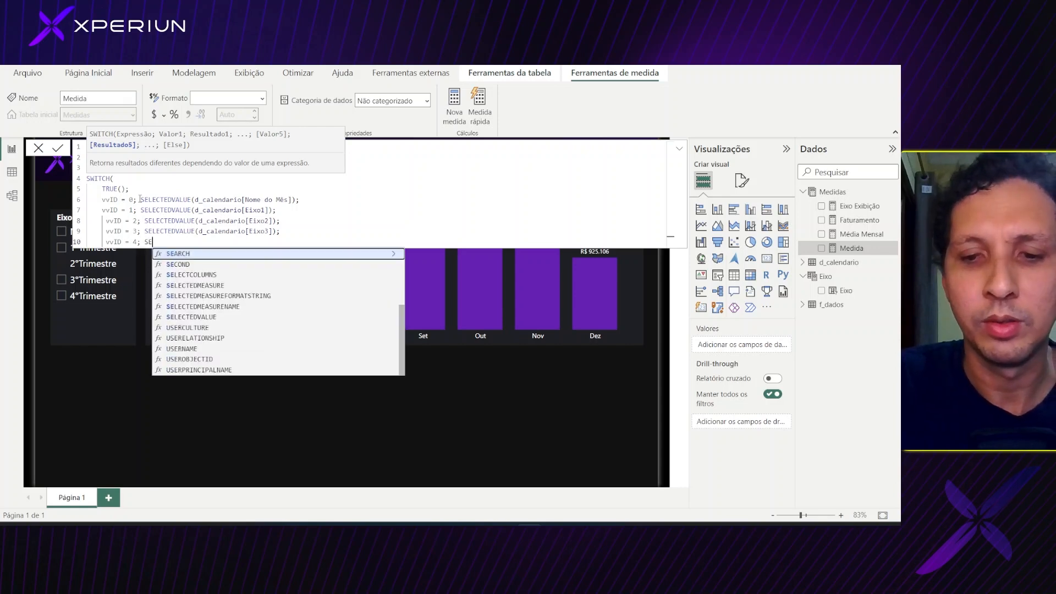
pyautogui.press('Down')
pyautogui.press('Down')
pyautogui.press('Down')
pyautogui.press('Down')
pyautogui.press('Tab')
pyautogui.press('Down')
pyautogui.press('Down')
pyautogui.press('Down')
pyautogui.press('Down')
pyautogui.press('Down')
pyautogui.press('Tab')
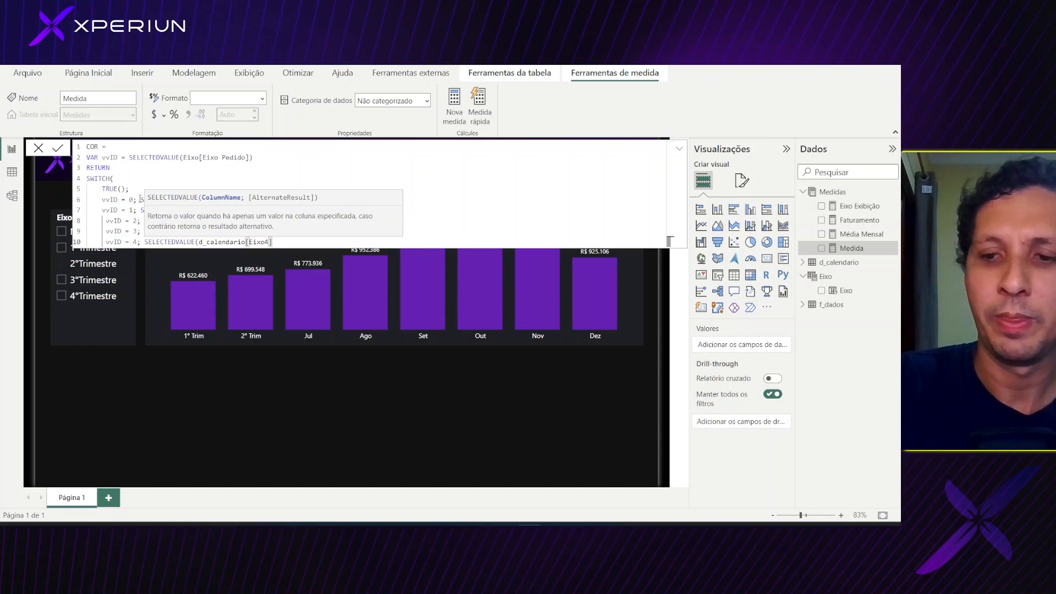
pyautogui.write(')')
pyautogui.press('Return')
pyautogui.write(')')
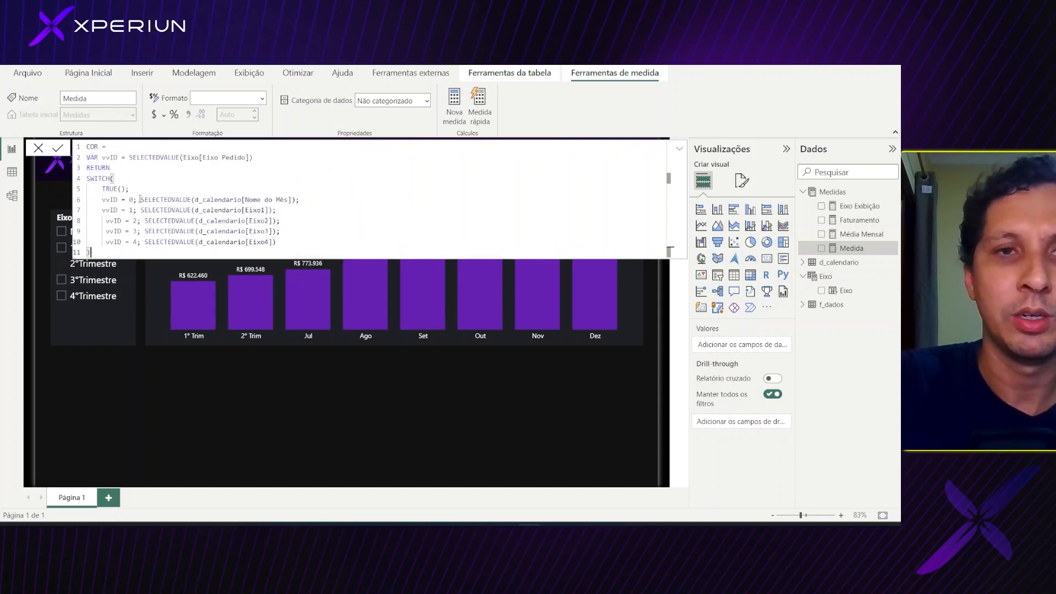
# - Align the indentation of the vvID = 2, 3 and 4 lines with the other branches and commit the COR measure
pyautogui.click(106, 219)
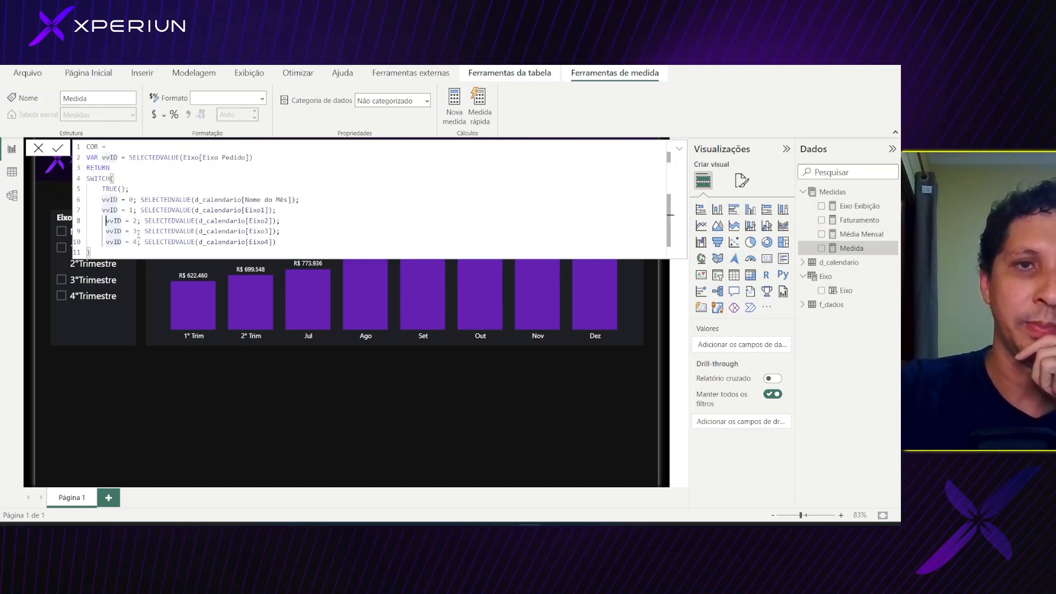
pyautogui.press('BackSpace')
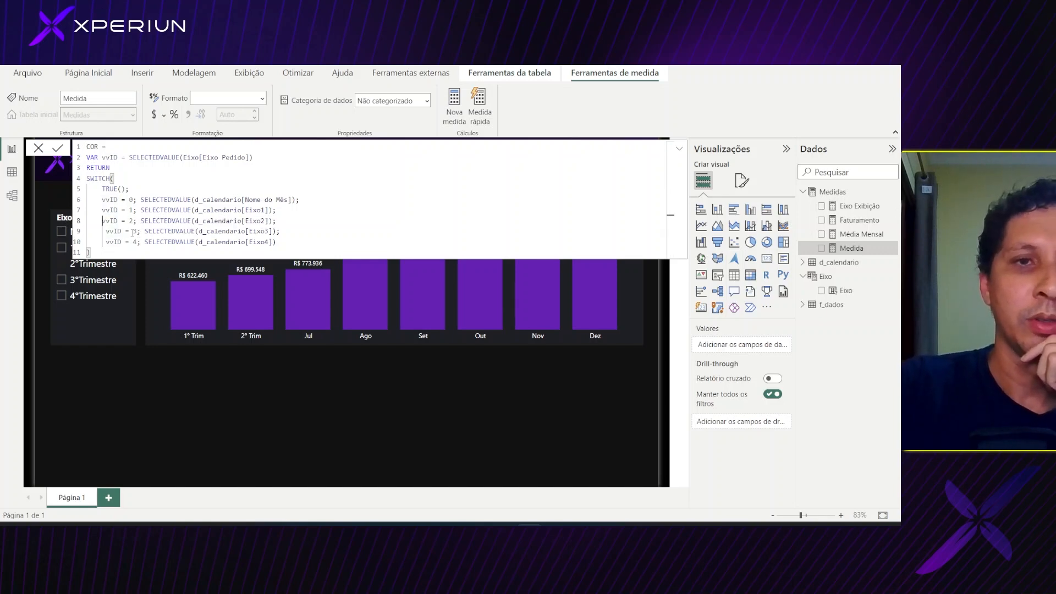
pyautogui.press('BackSpace')
pyautogui.press('Down')
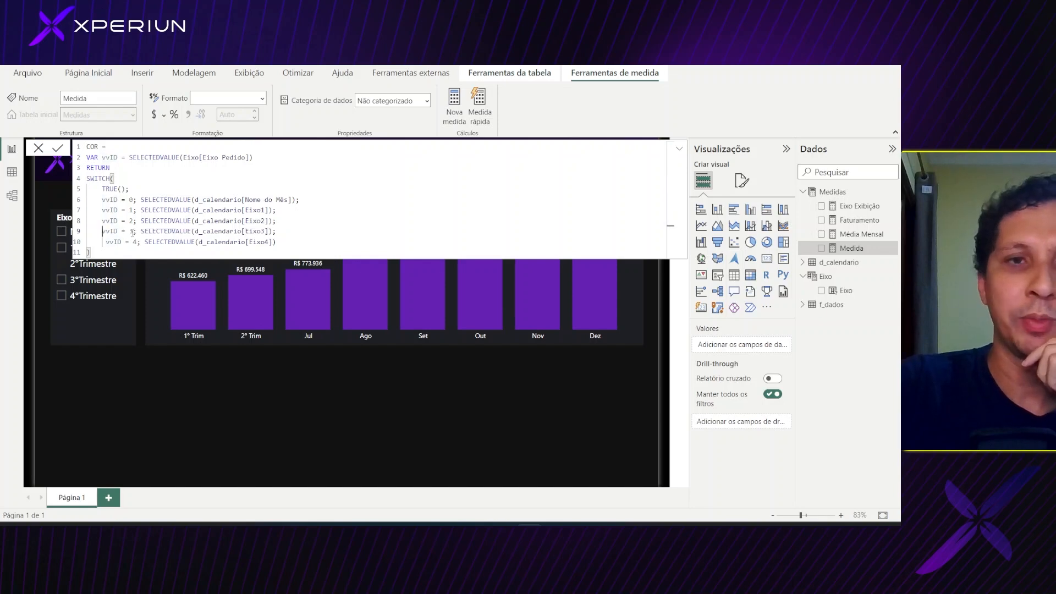
pyautogui.press('BackSpace')
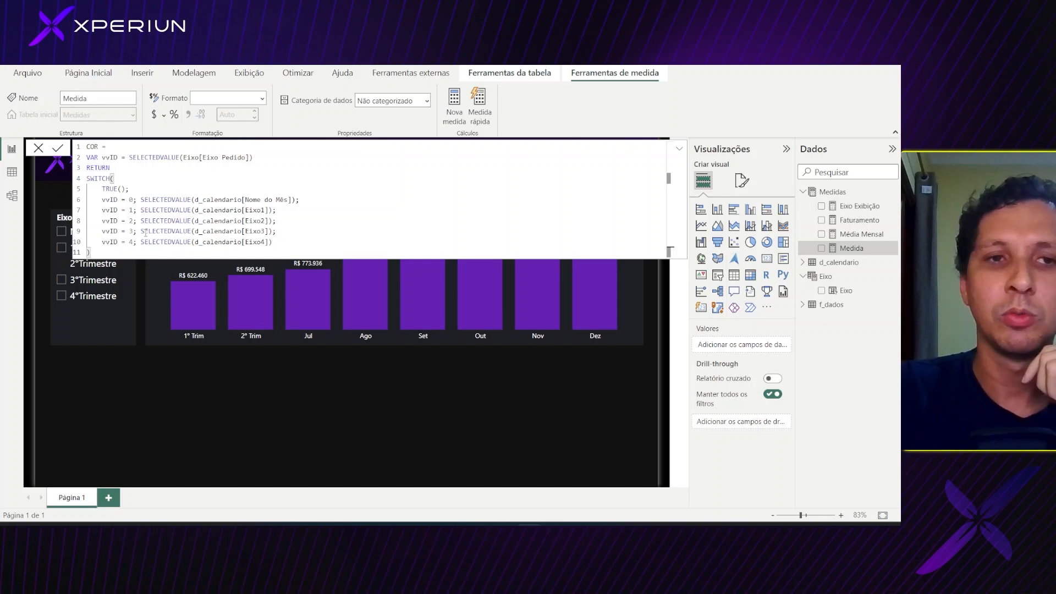
pyautogui.press('Return')
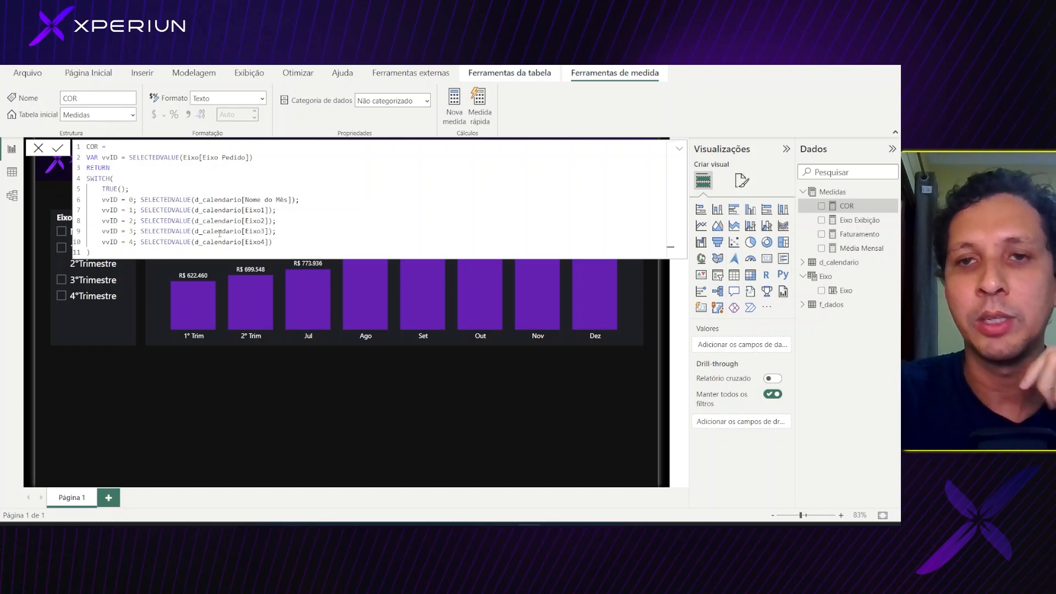
# - Open the conditional formatting settings for the default column colour of the Eixo Exibição chart
pyautogui.click(420, 377)
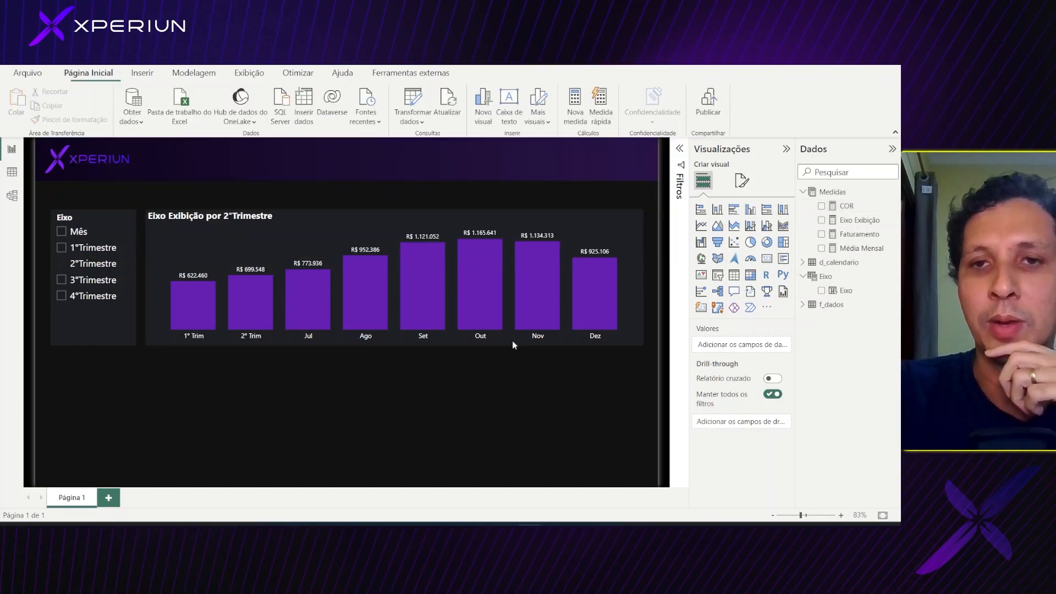
pyautogui.click(630, 279)
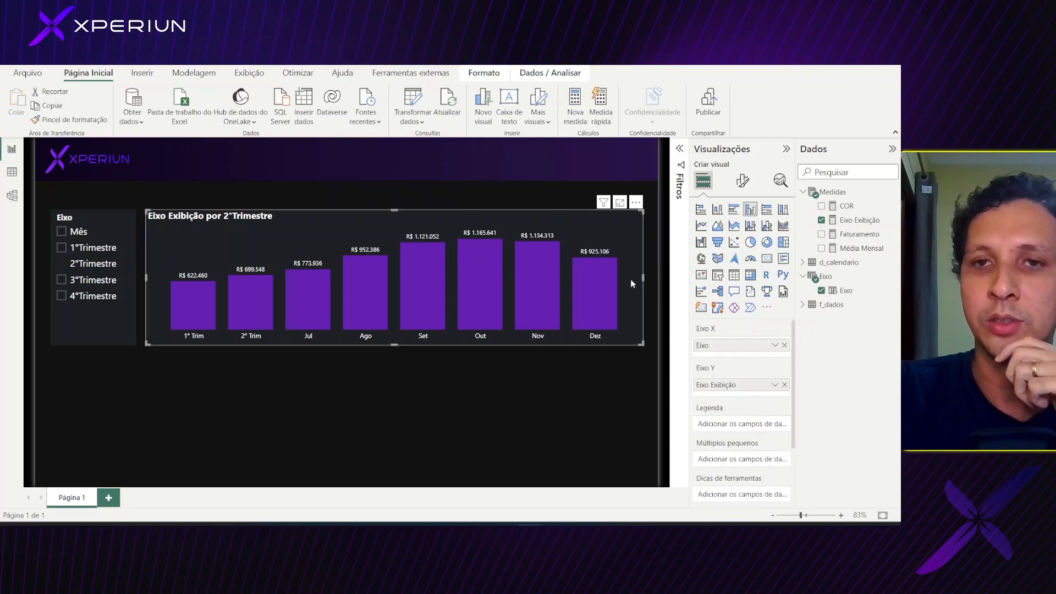
pyautogui.click(742, 180)
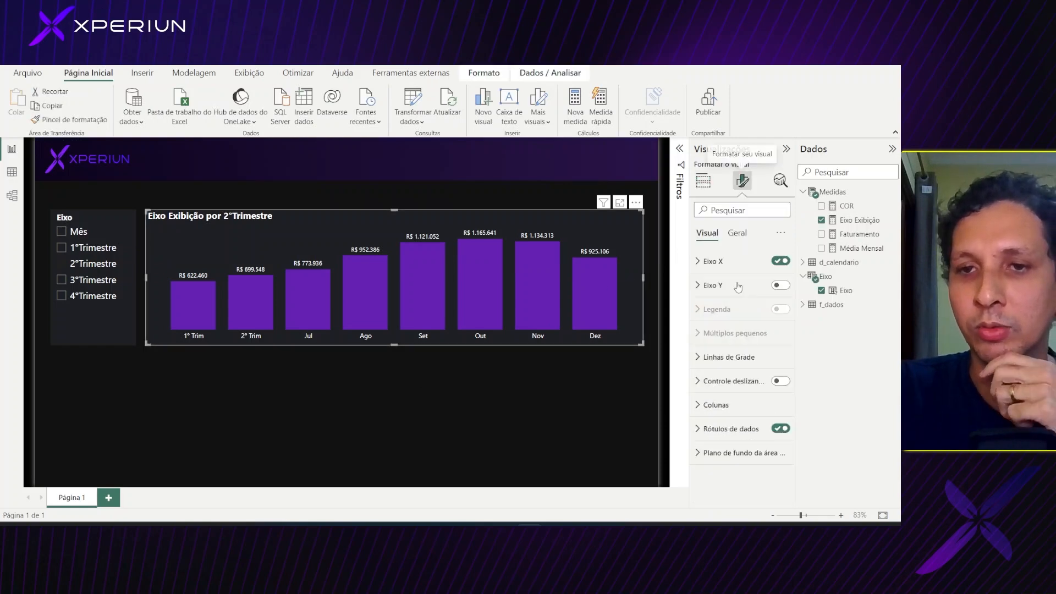
pyautogui.click(716, 404)
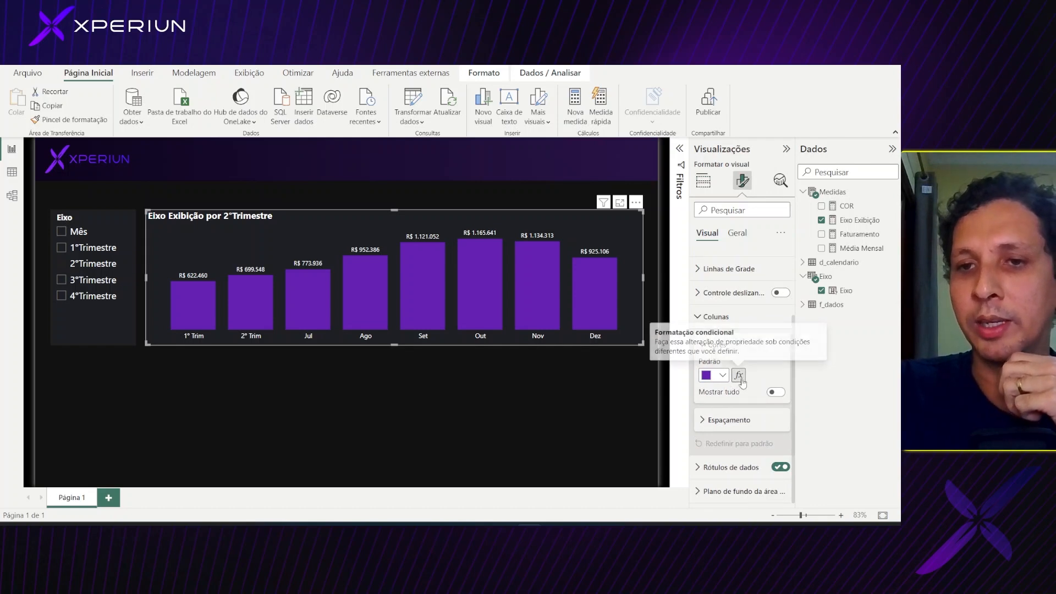
pyautogui.click(738, 374)
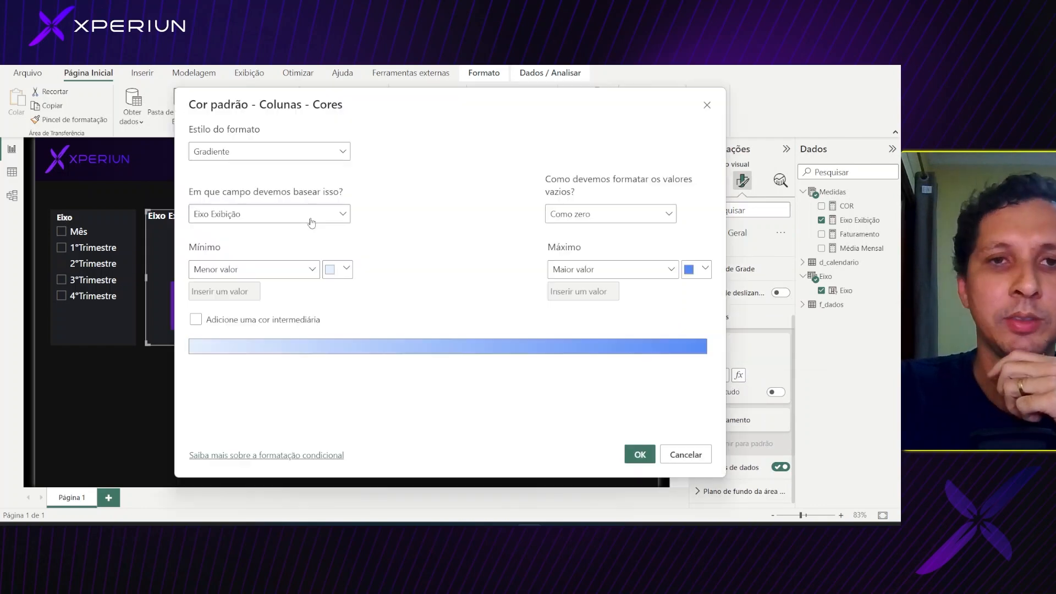
# - Set the colour format style to Regras and base it on the COR measure
pyautogui.click(266, 161)
pyautogui.click(250, 209)
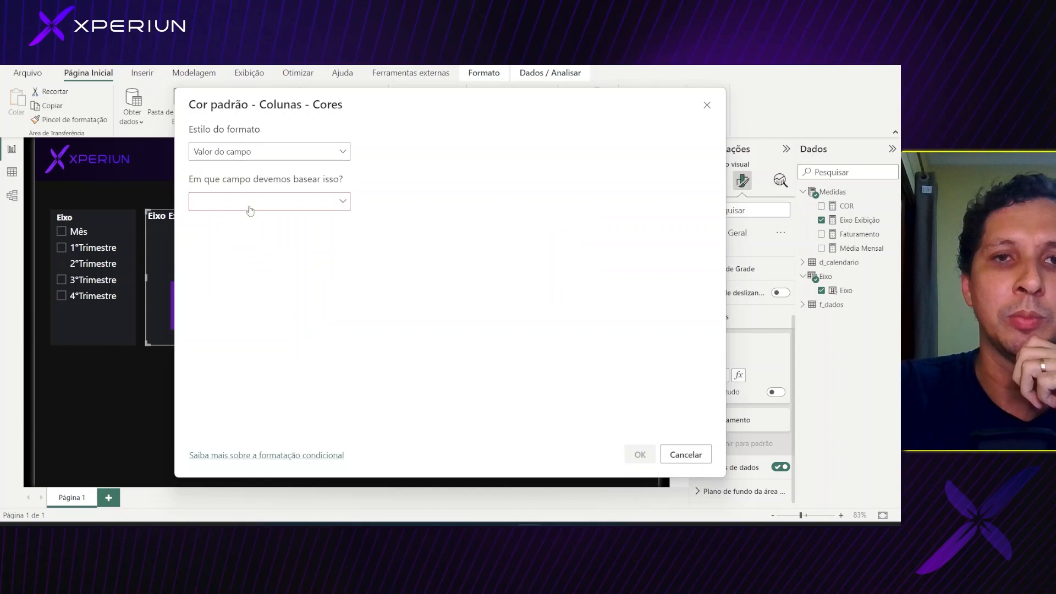
pyautogui.click(249, 152)
pyautogui.click(249, 153)
pyautogui.click(249, 152)
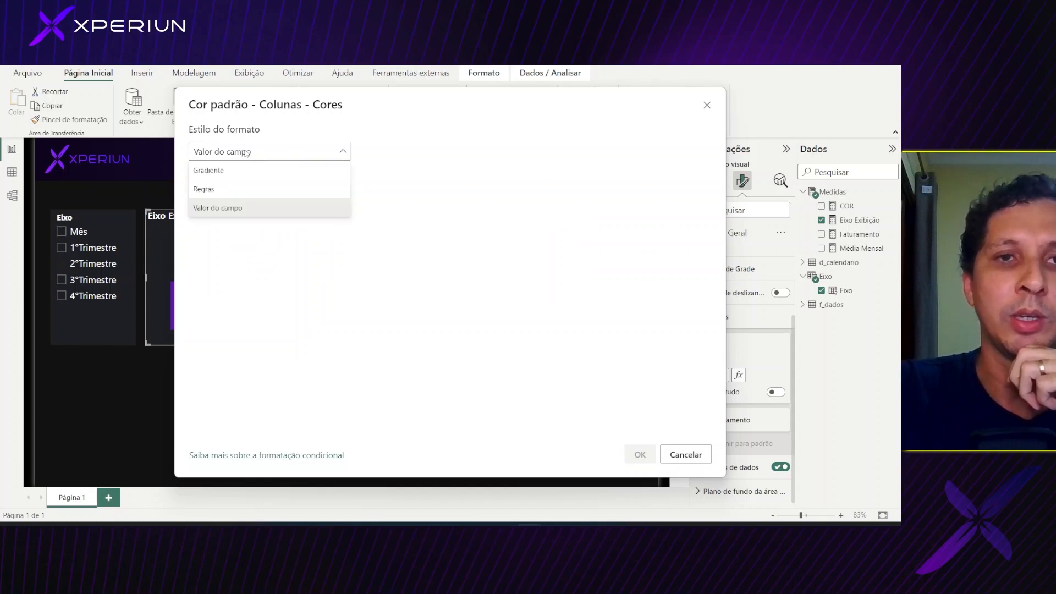
pyautogui.click(230, 185)
pyautogui.click(231, 201)
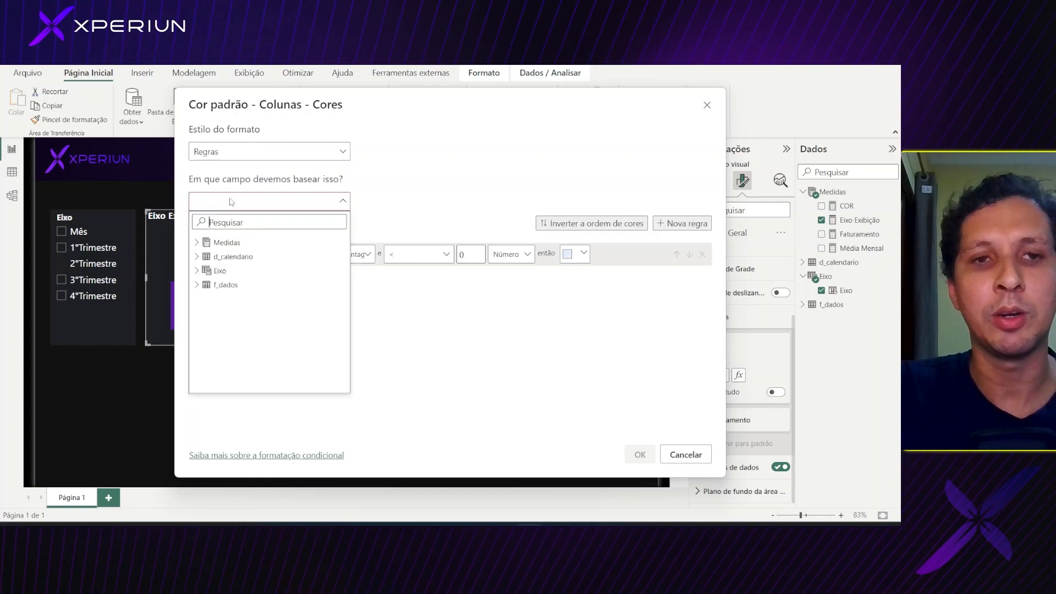
pyautogui.write('COR')
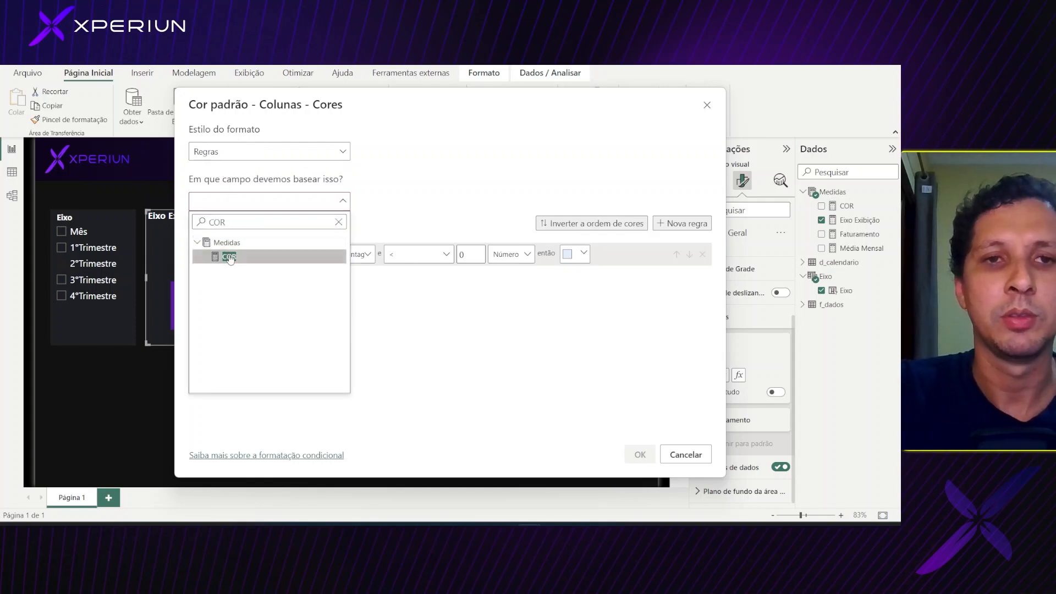
pyautogui.click(226, 257)
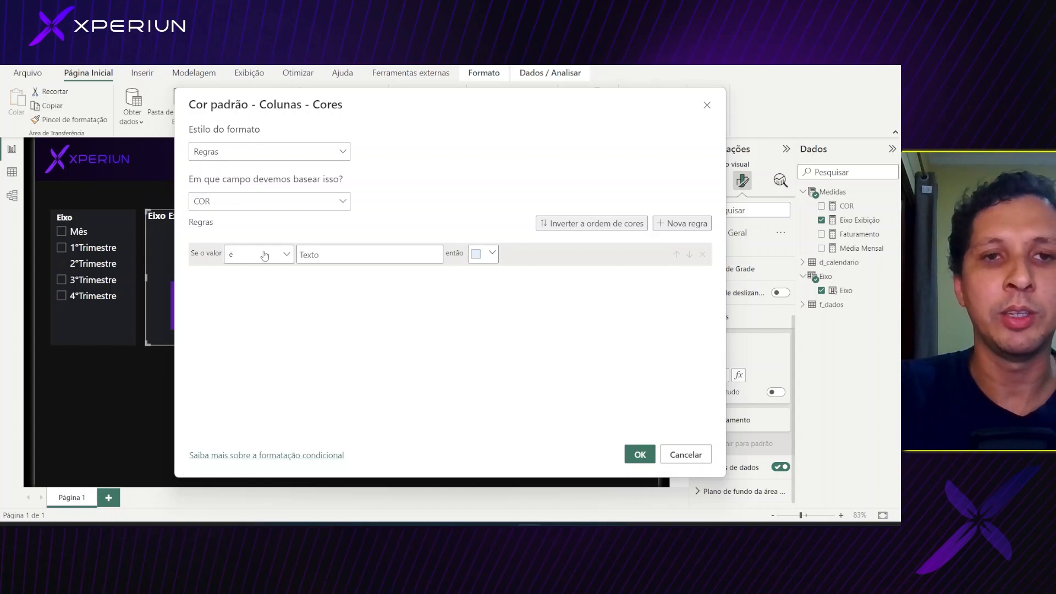
# - Set the first rule to match the text 1° Trim and copy that text
pyautogui.click(313, 258)
pyautogui.write('1')
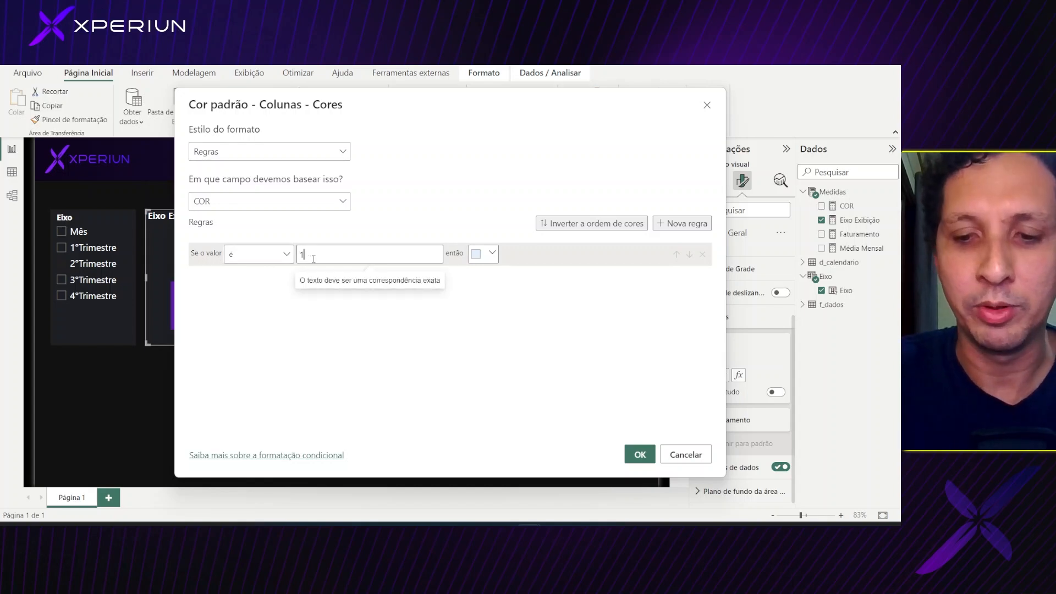
pyautogui.write('°')
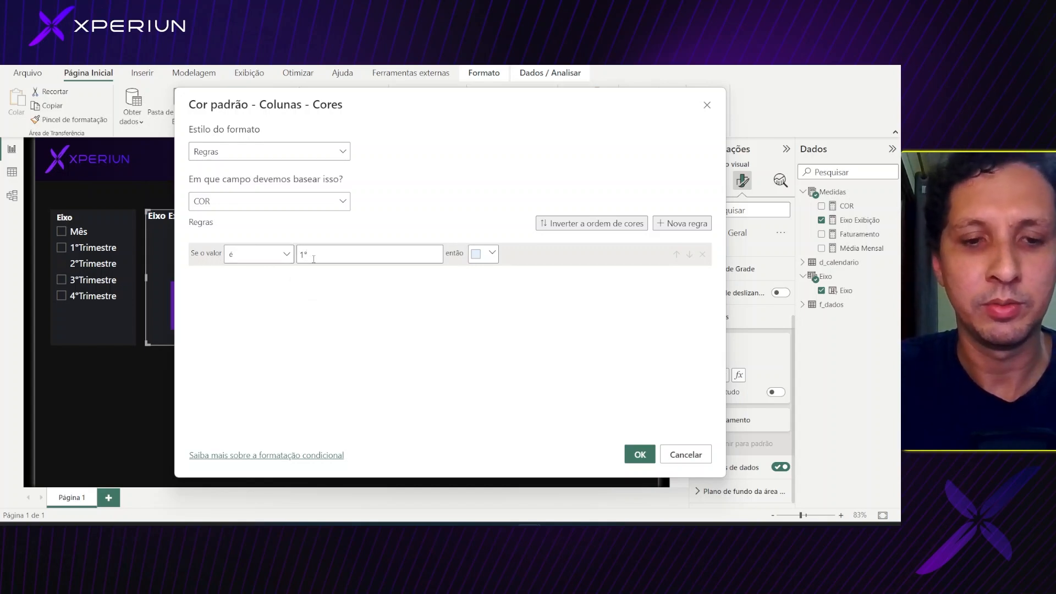
pyautogui.write(' Trim')
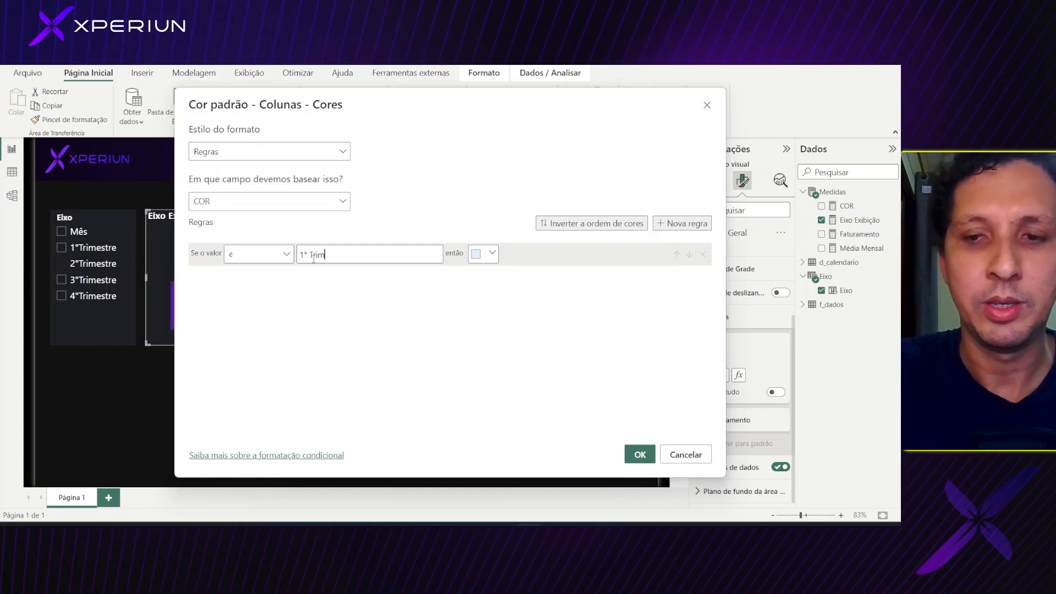
pyautogui.hotkey('shift', 'Left')
pyautogui.hotkey('shift', 'Left')
pyautogui.hotkey('shift', 'Left')
pyautogui.hotkey('shift', 'Left')
pyautogui.hotkey('shift', 'Left')
pyautogui.hotkey('shift', 'Left')
pyautogui.hotkey('shift', 'Left')
pyautogui.hotkey('ctrl', 'c')
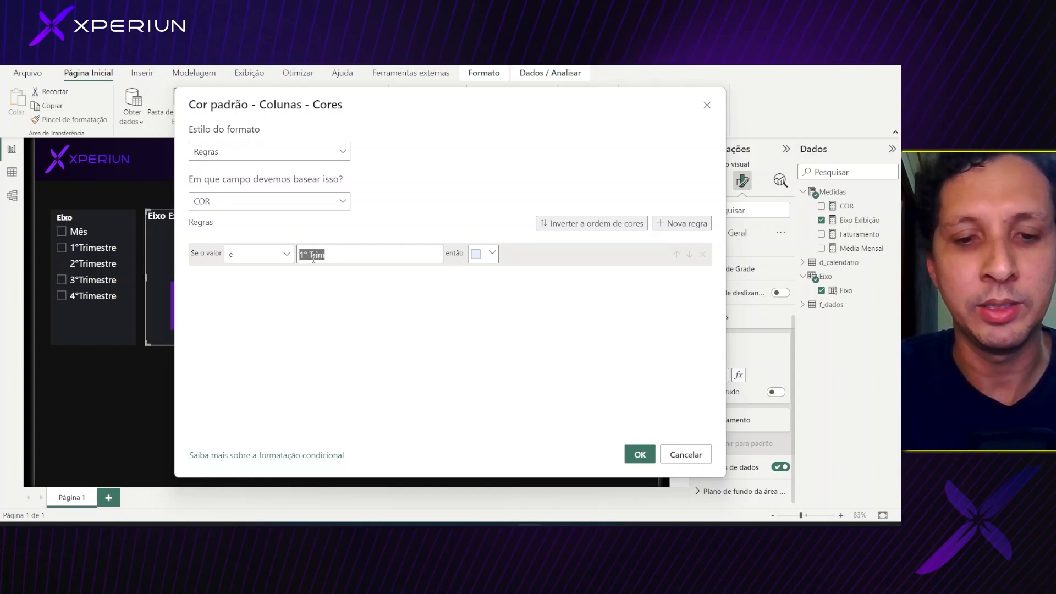
# - Colour the 1° Trim rule with Cor de tema 1, 60% mais claro (#c4a0e3), and add a second rule
pyautogui.click(490, 253)
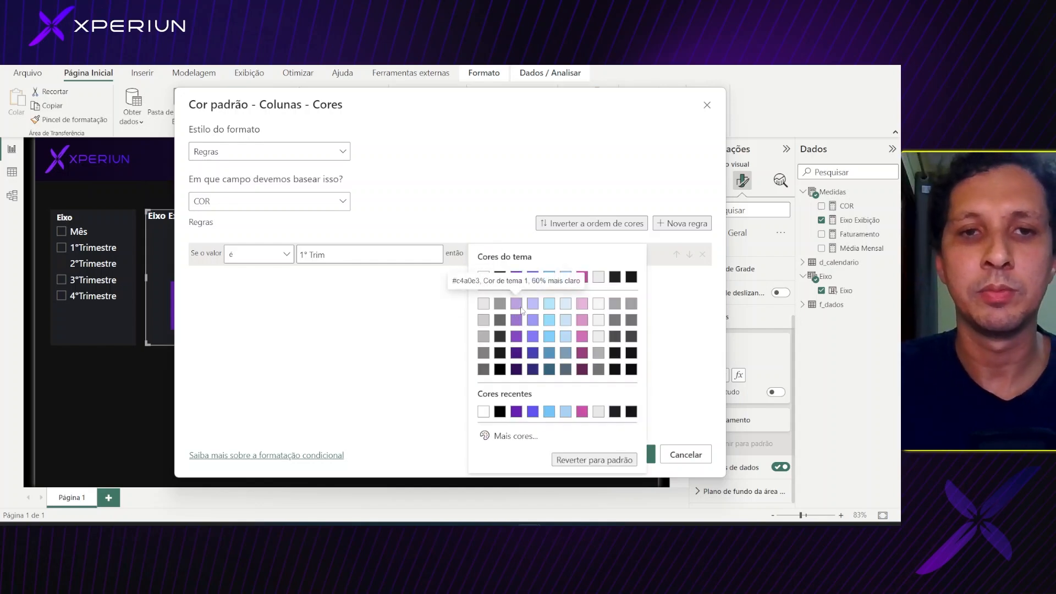
pyautogui.click(518, 304)
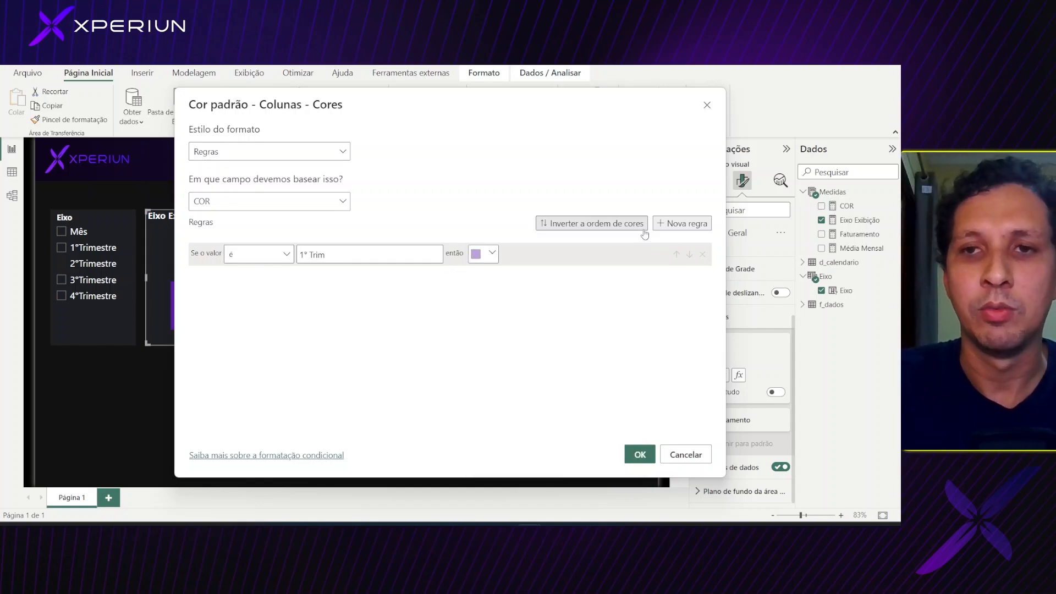
pyautogui.click(663, 226)
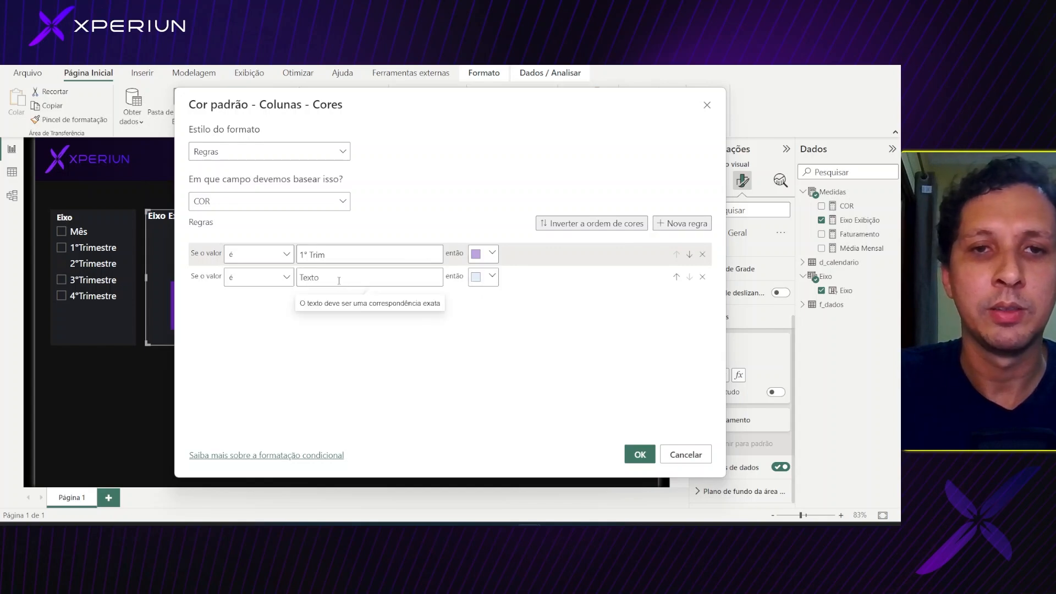
# - Set the second rule to match the text 2° Trim and colour it Cor de tema 1, 60% mais claro
pyautogui.click(339, 277)
pyautogui.write('1° Trim')
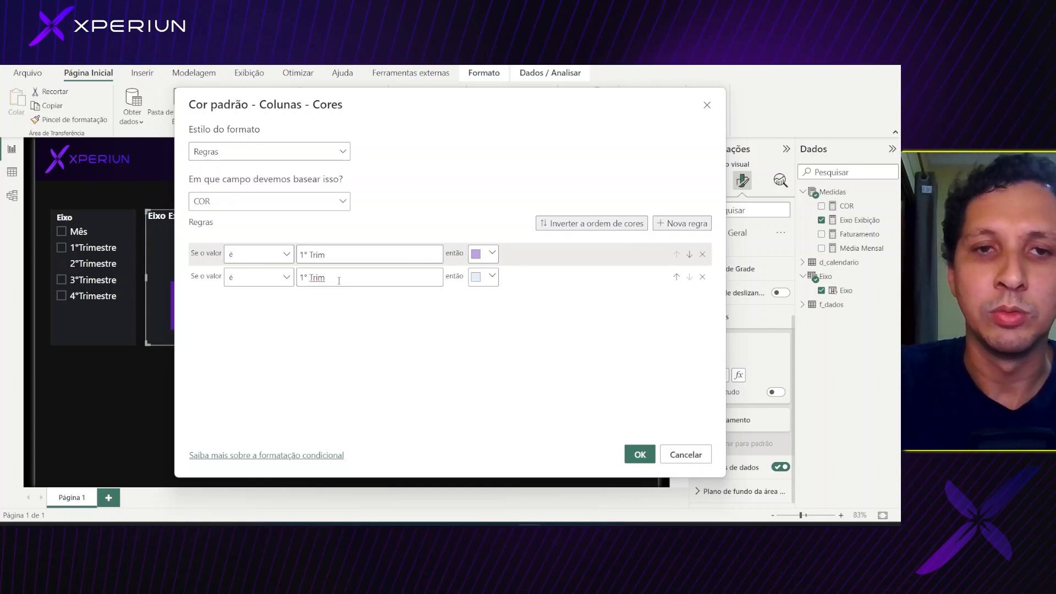
pyautogui.press('Left')
pyautogui.press('Left')
pyautogui.press('BackSpace')
pyautogui.write('2')
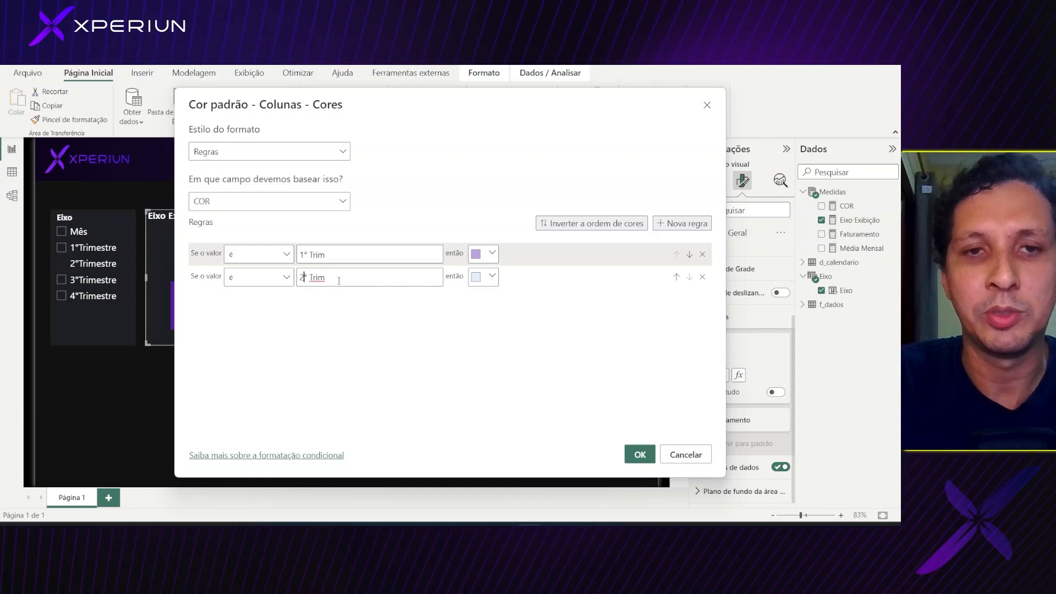
pyautogui.click(488, 277)
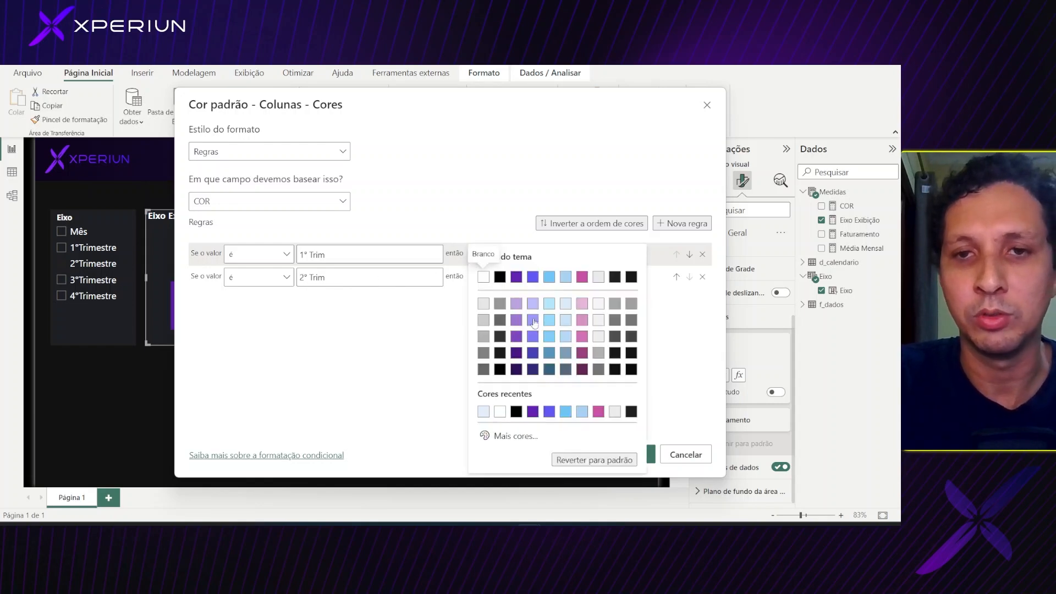
pyautogui.click(517, 304)
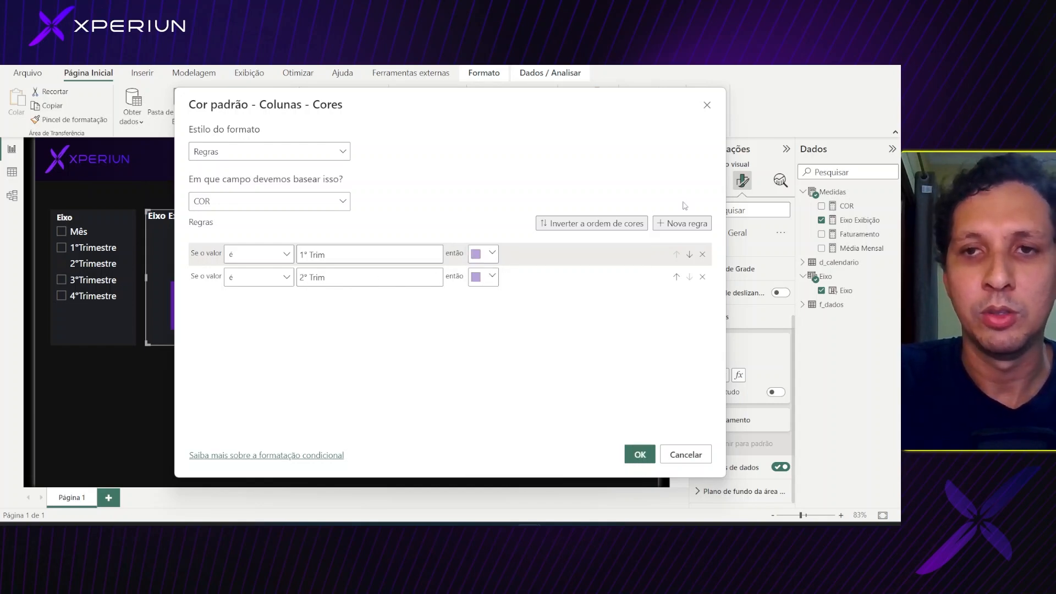
# - Add a third rule matching the text 3° Trim, coloured the same light purple as the first two rules
pyautogui.click(680, 223)
pyautogui.click(341, 301)
pyautogui.hotkey('ctrl', 'v')
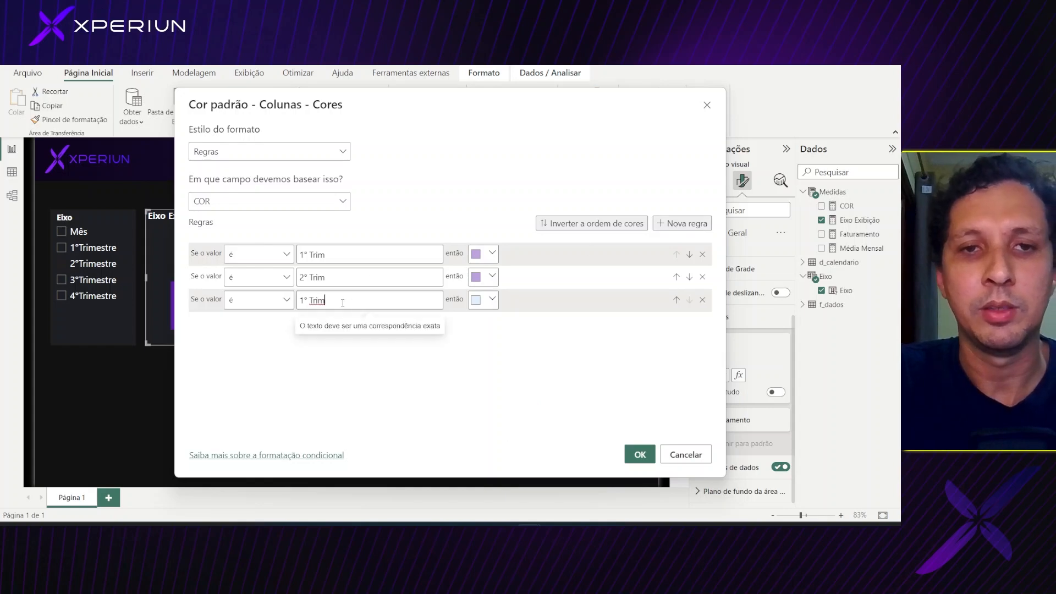
pyautogui.click(304, 300)
pyautogui.press('BackSpace')
pyautogui.write('3')
pyautogui.click(484, 300)
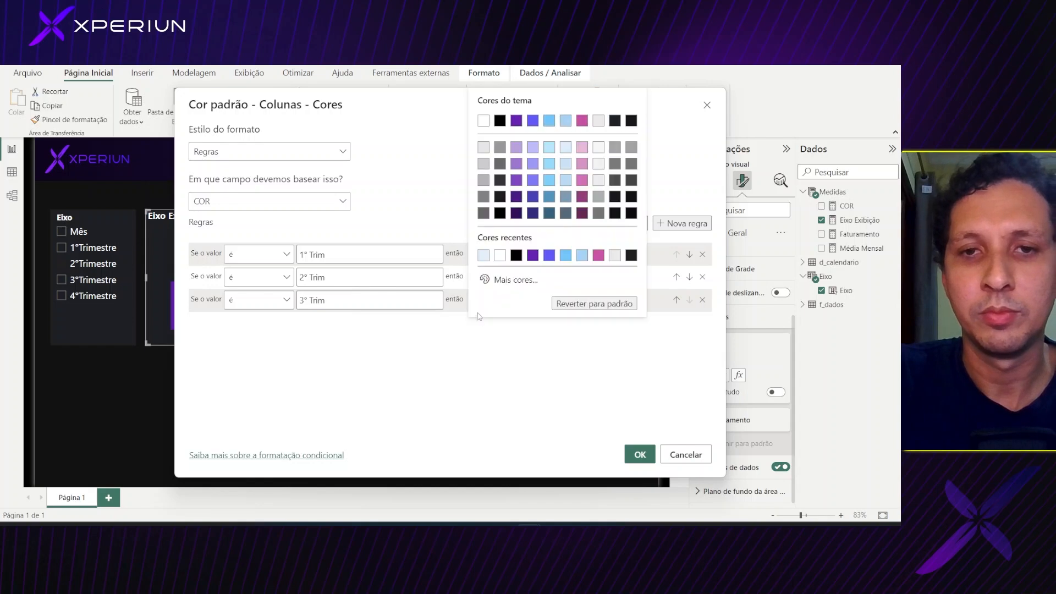
pyautogui.click(518, 147)
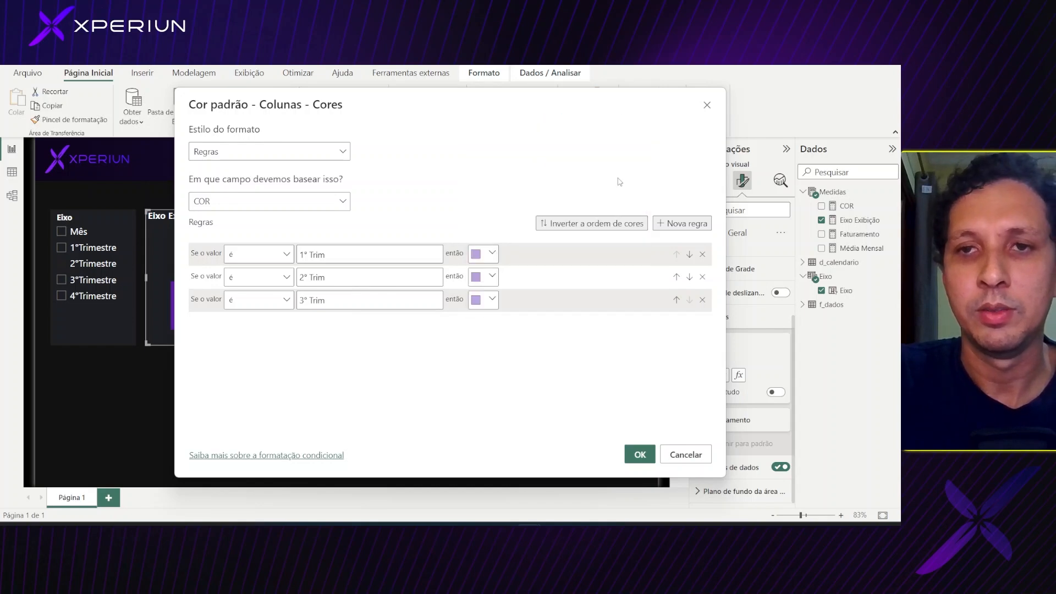
# - Add a fourth rule matching the text 4° Trim in the same light purple, and apply the conditional formatting
pyautogui.click(670, 220)
pyautogui.click(359, 322)
pyautogui.hotkey('ctrl', 'v')
pyautogui.press('Home')
pyautogui.press('Delete')
pyautogui.write('4')
pyautogui.click(489, 324)
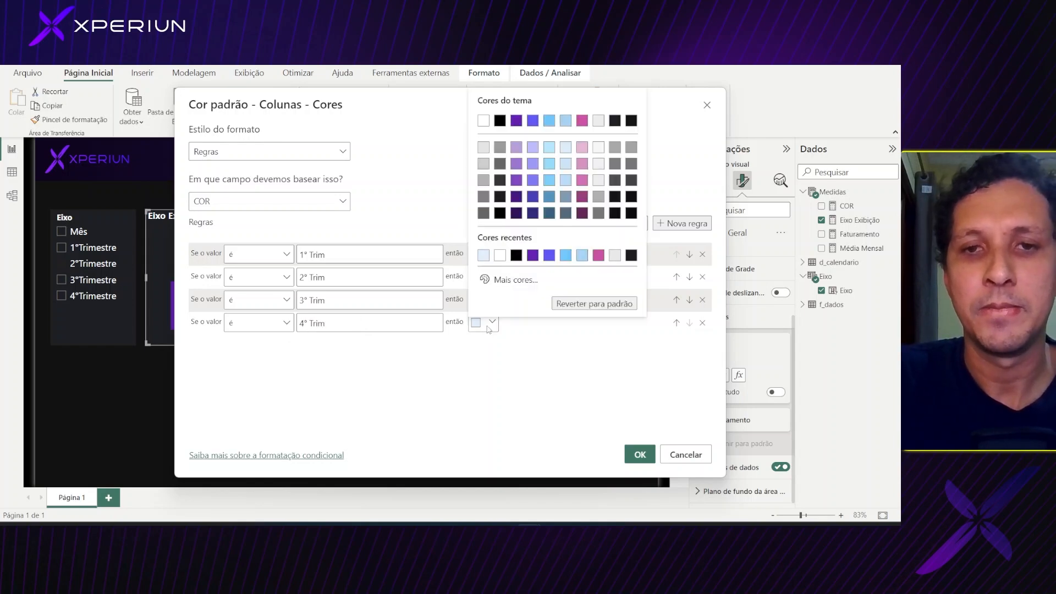
pyautogui.click(515, 147)
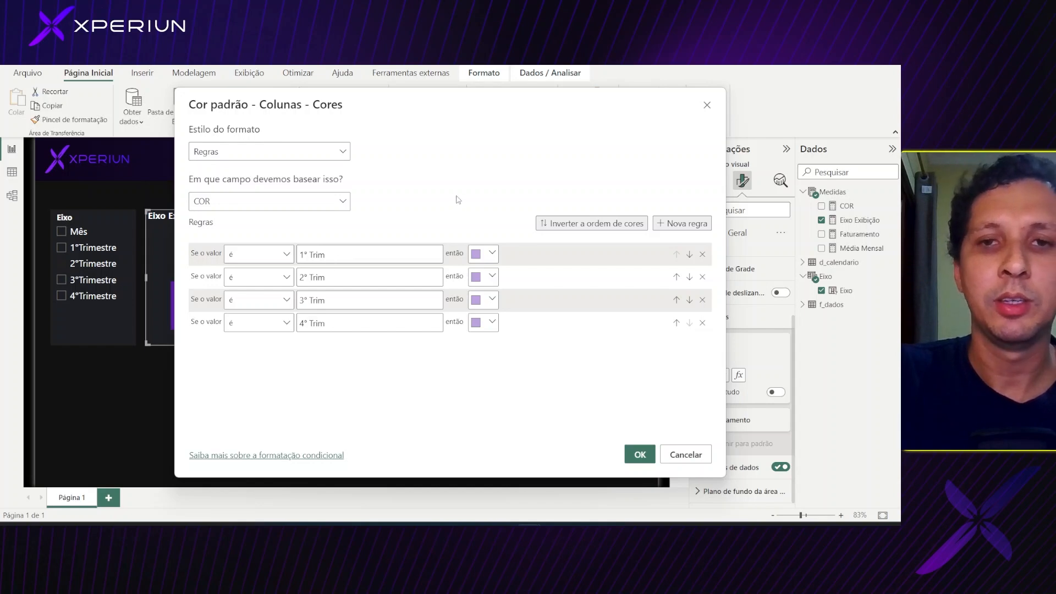
pyautogui.click(637, 454)
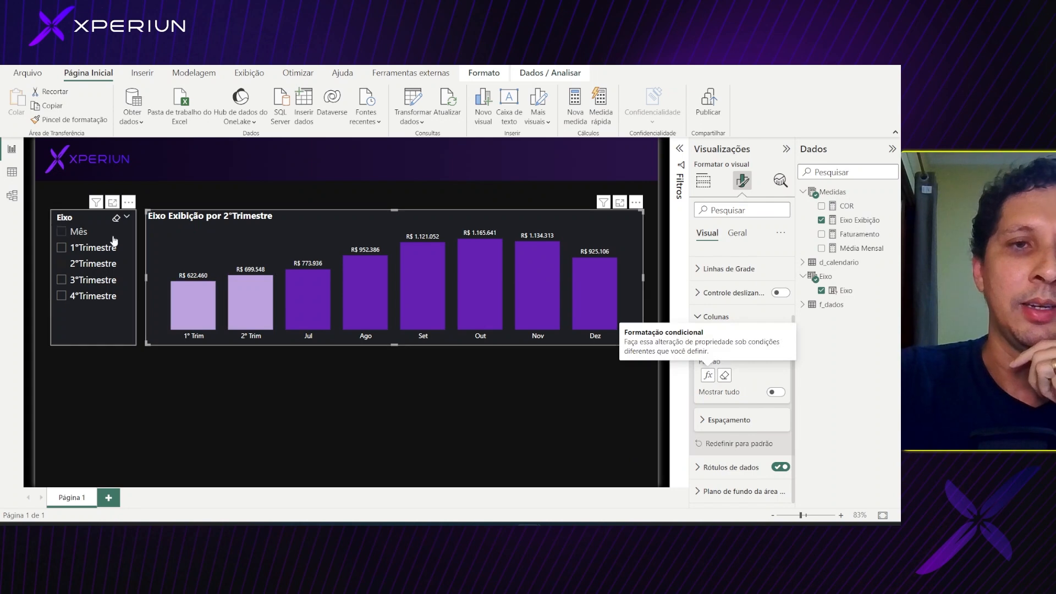
# - Check the column colours of the chart by switching the Eixo slicer through each of its quarter options
pyautogui.click(74, 279)
pyautogui.click(76, 296)
pyautogui.click(81, 260)
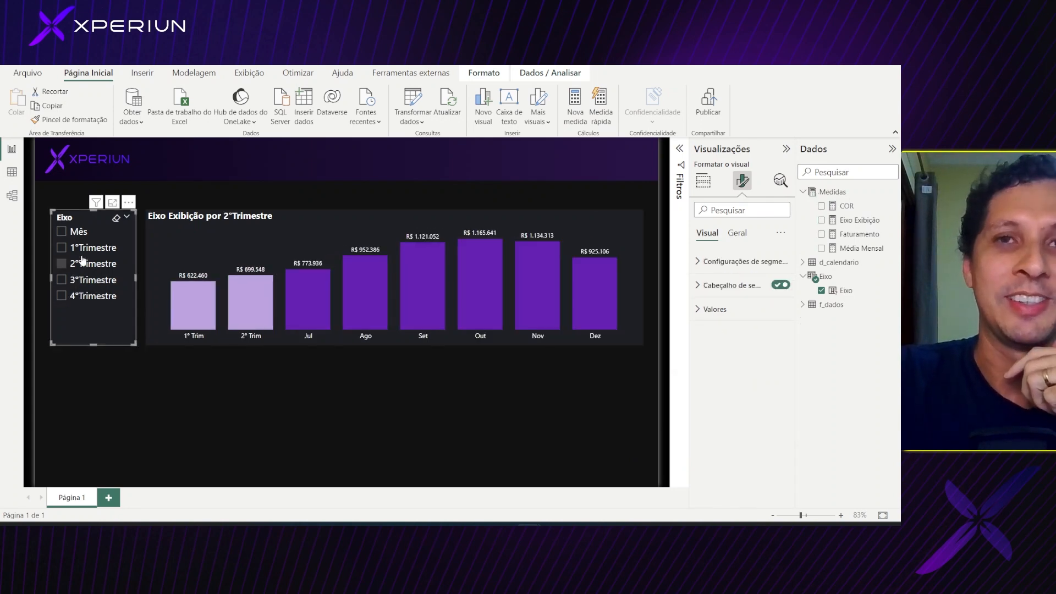
pyautogui.click(86, 249)
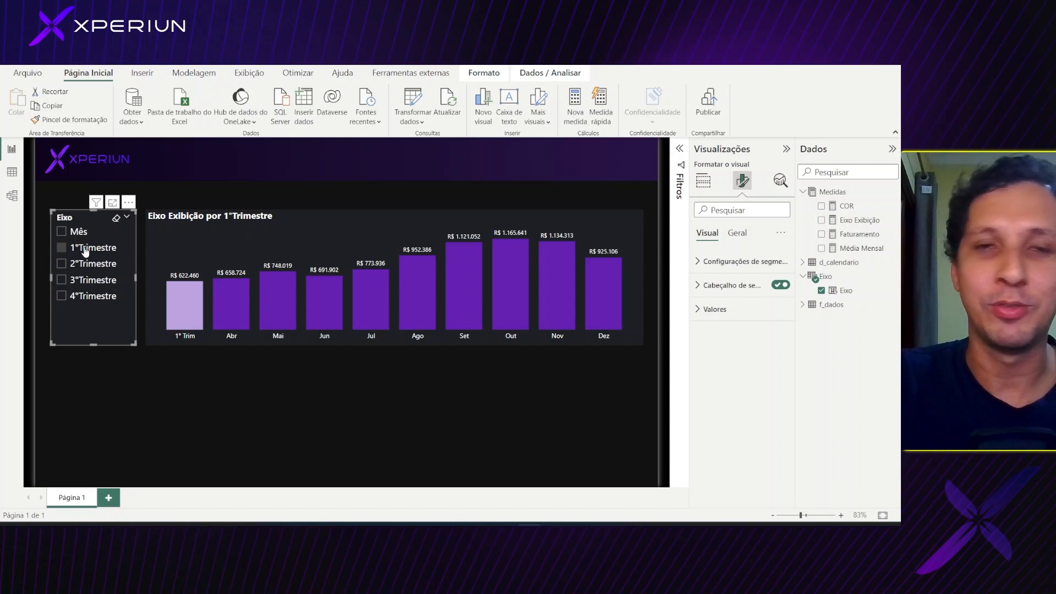
pyautogui.click(86, 263)
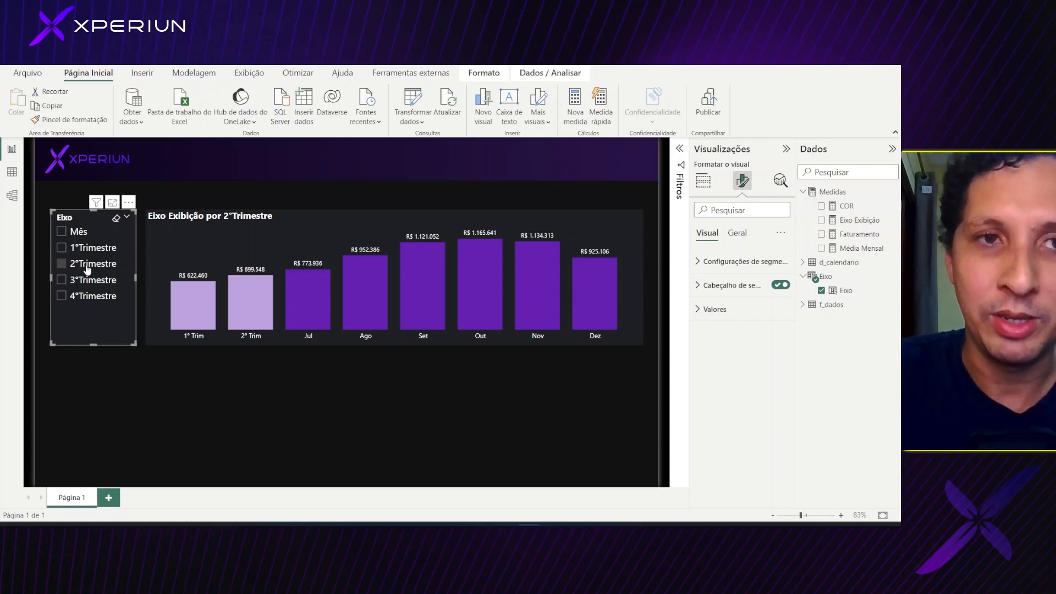
pyautogui.click(93, 282)
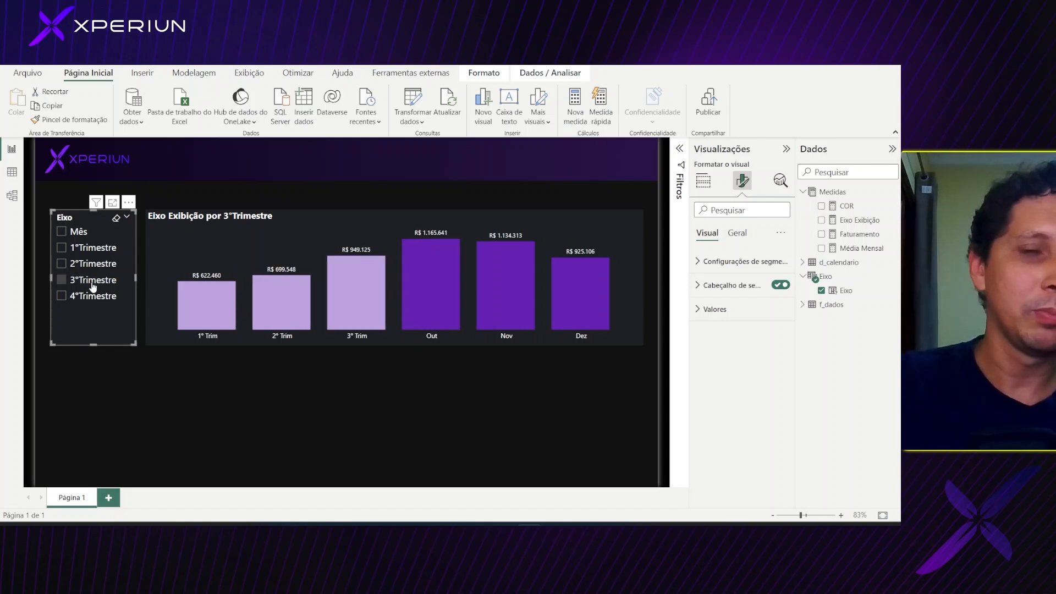
pyautogui.click(91, 302)
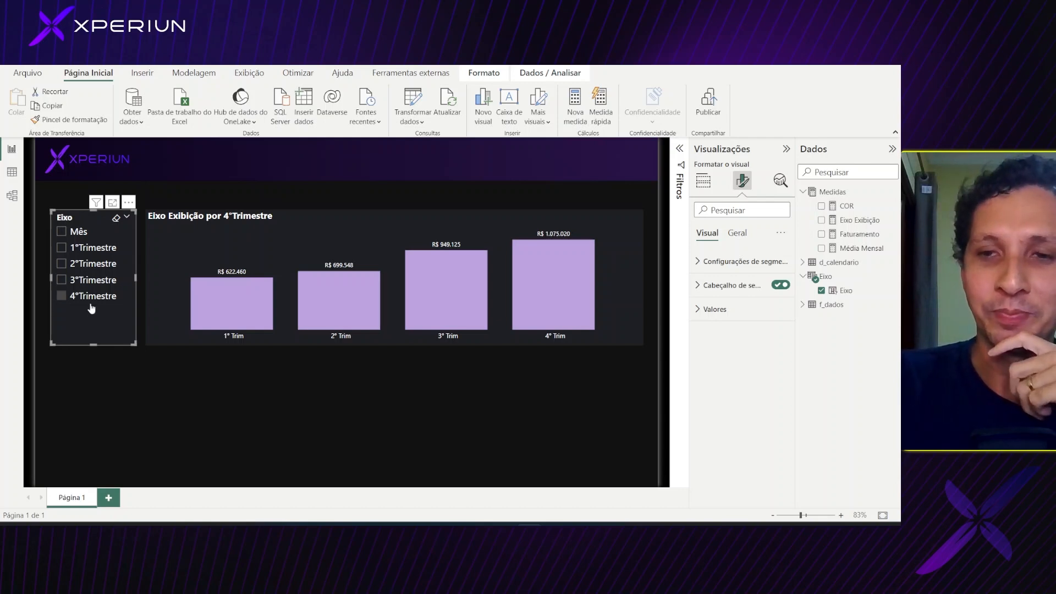
# - Add a second blank page to the report and return to Página 1
pyautogui.click(143, 403)
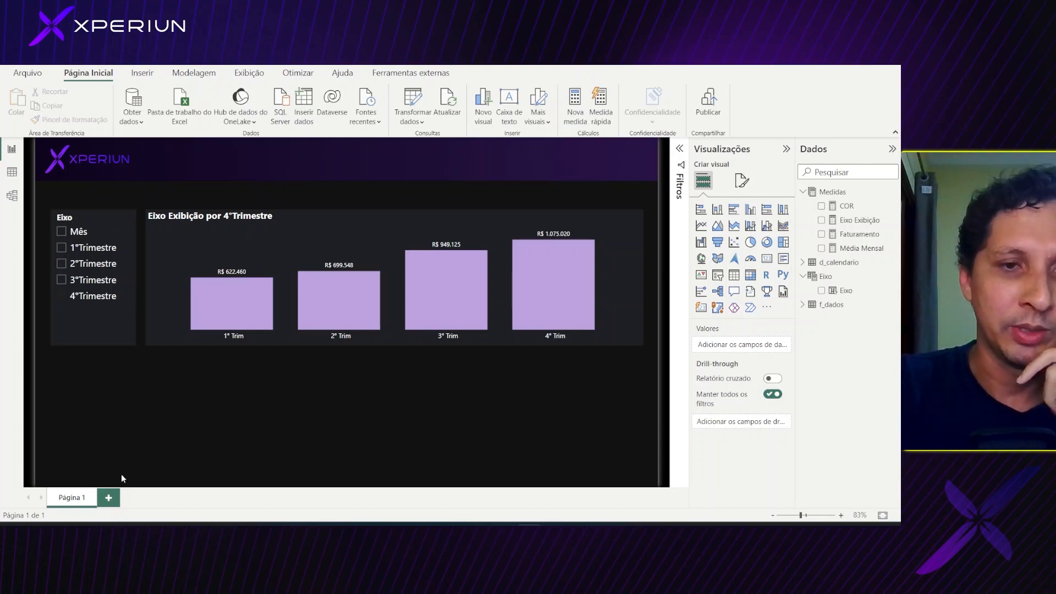
pyautogui.click(114, 499)
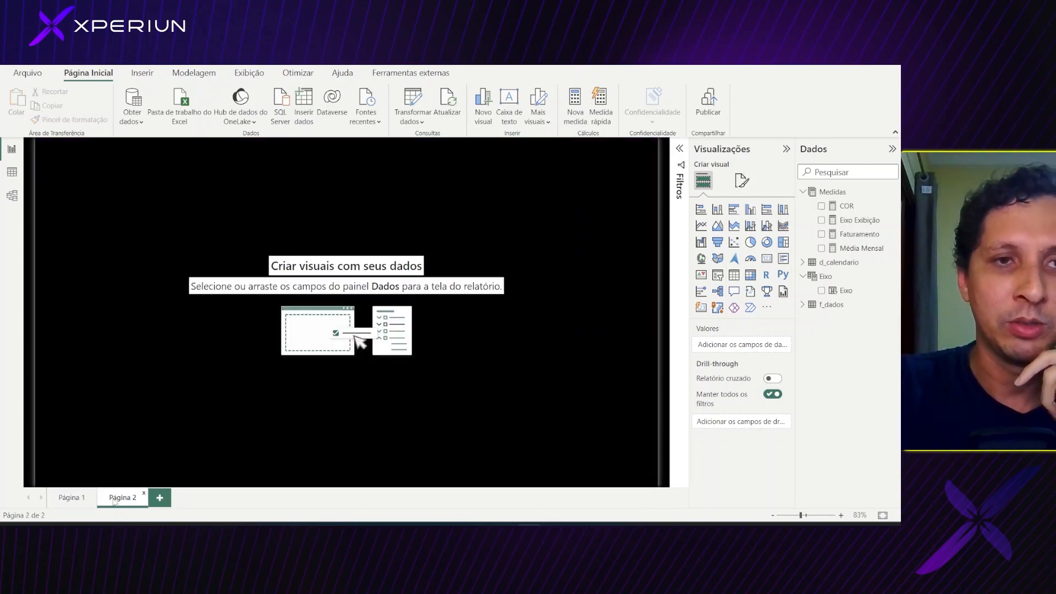
pyautogui.click(72, 498)
# - Select Mês in the Eixo slicer and enable Seleção única in its selection settings
pyautogui.click(88, 340)
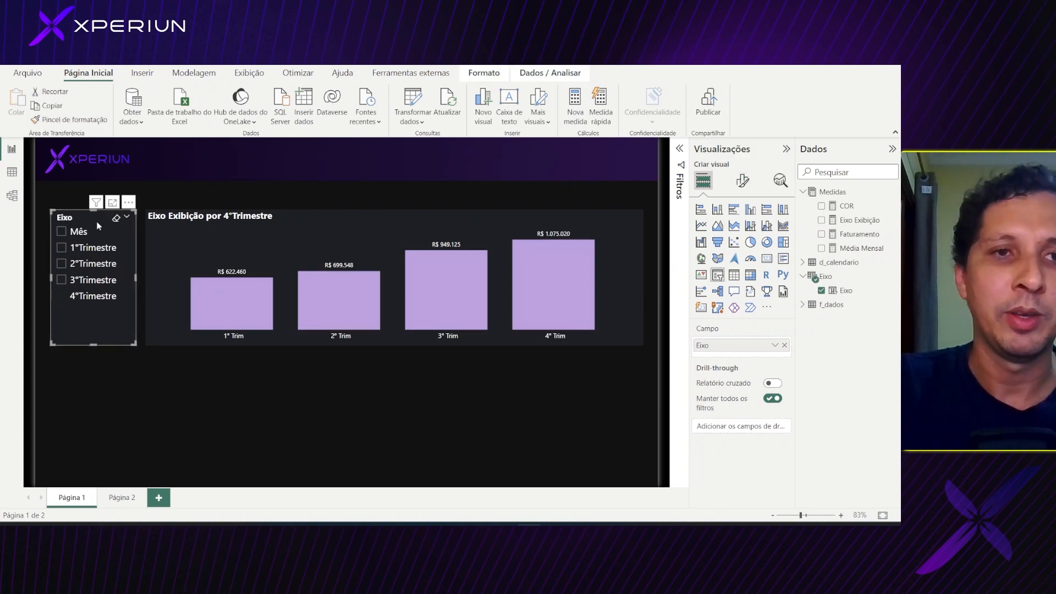
pyautogui.click(73, 233)
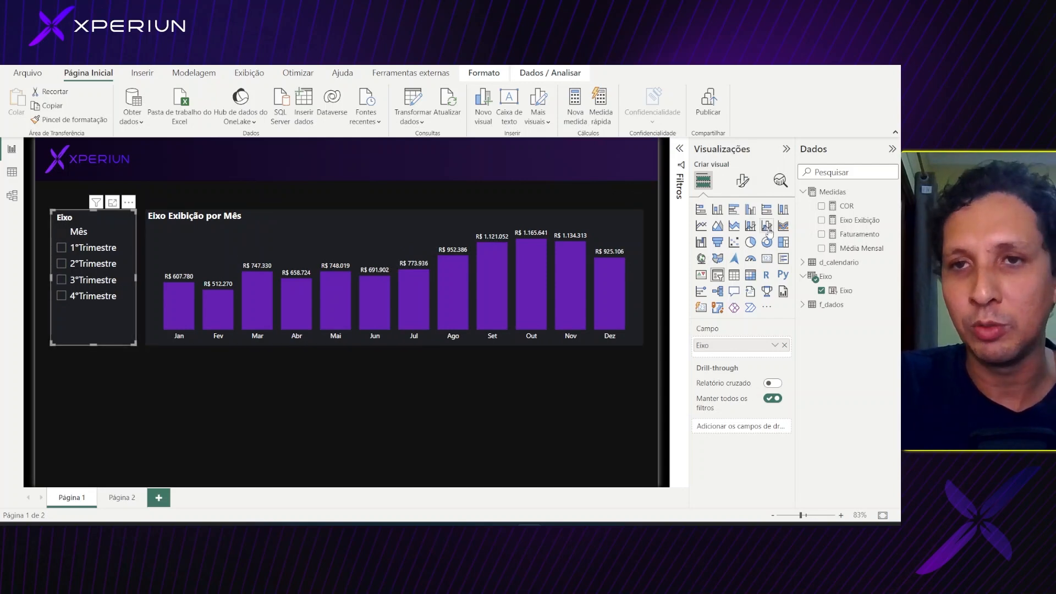
pyautogui.click(742, 181)
pyautogui.click(725, 263)
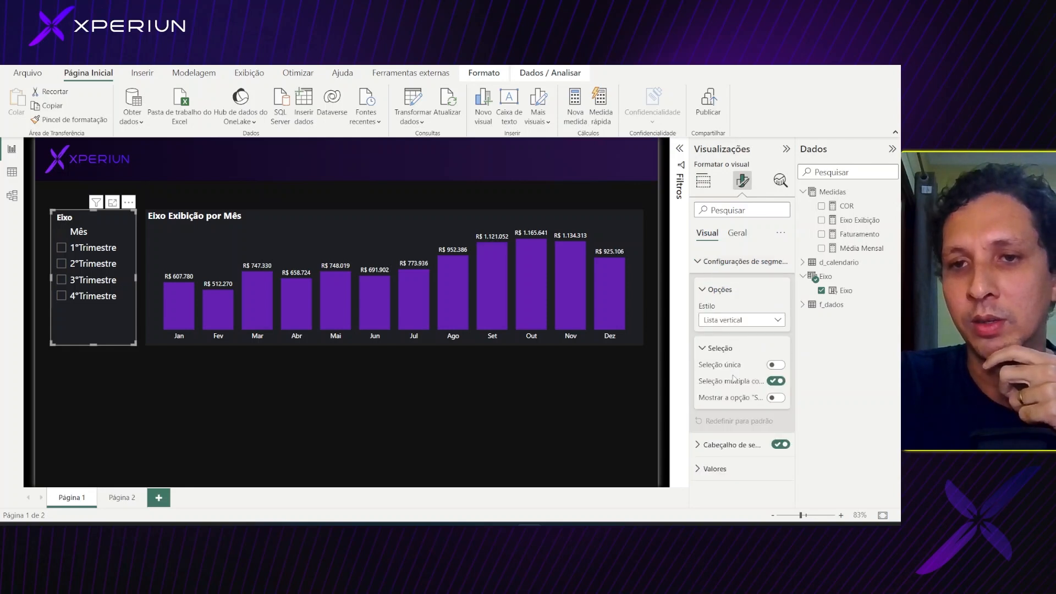
pyautogui.click(775, 364)
# - Test the single-selection slicer by switching between 1°Trimestre, 2°Trimestre and 3°Trimestre, ending on 1°Trimestre
pyautogui.click(63, 249)
pyautogui.click(61, 264)
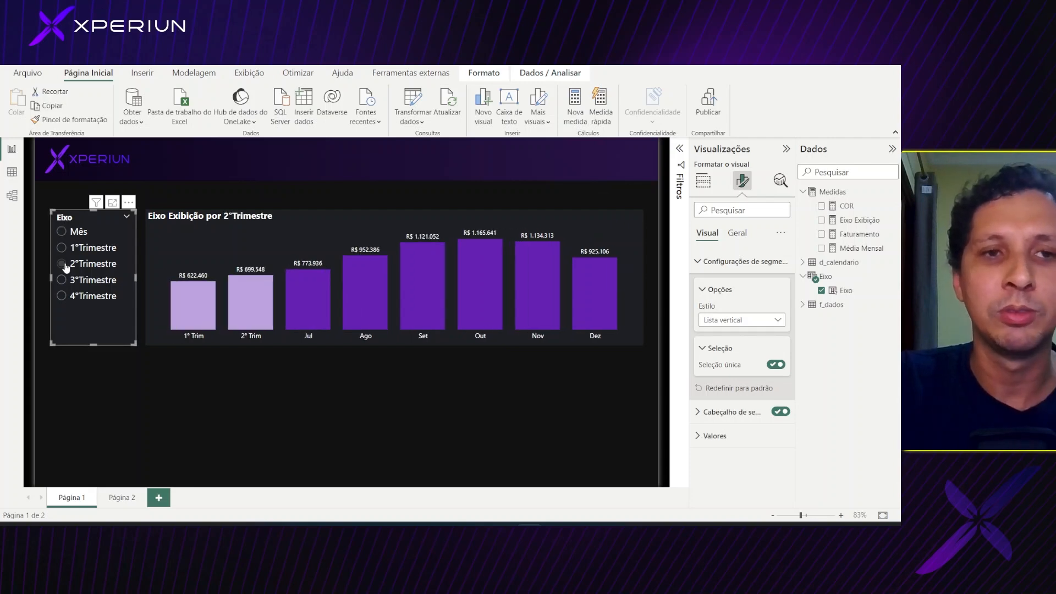
pyautogui.click(62, 281)
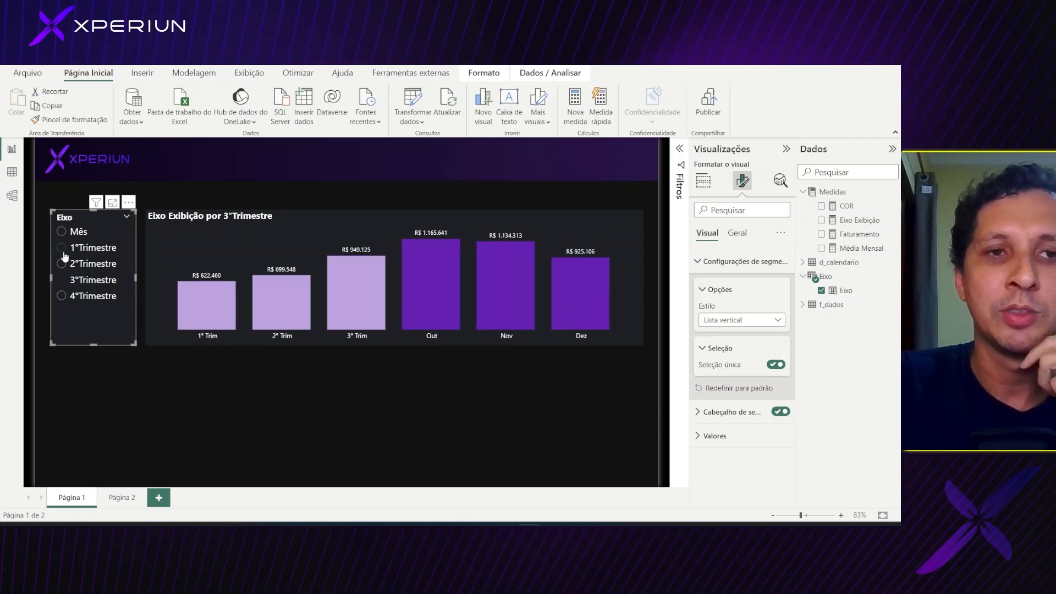
pyautogui.click(61, 248)
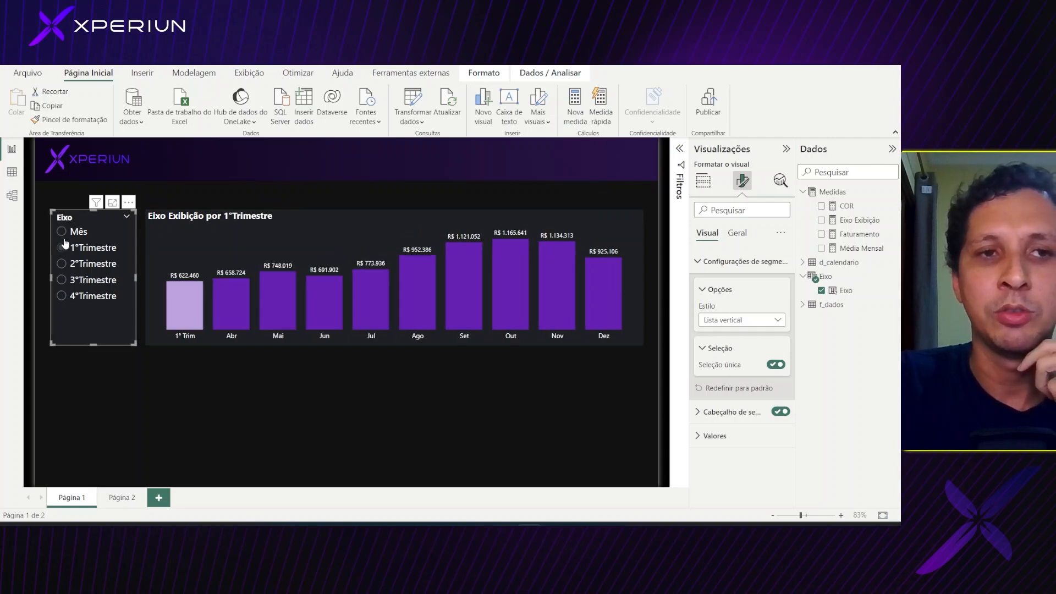
pyautogui.click(136, 413)
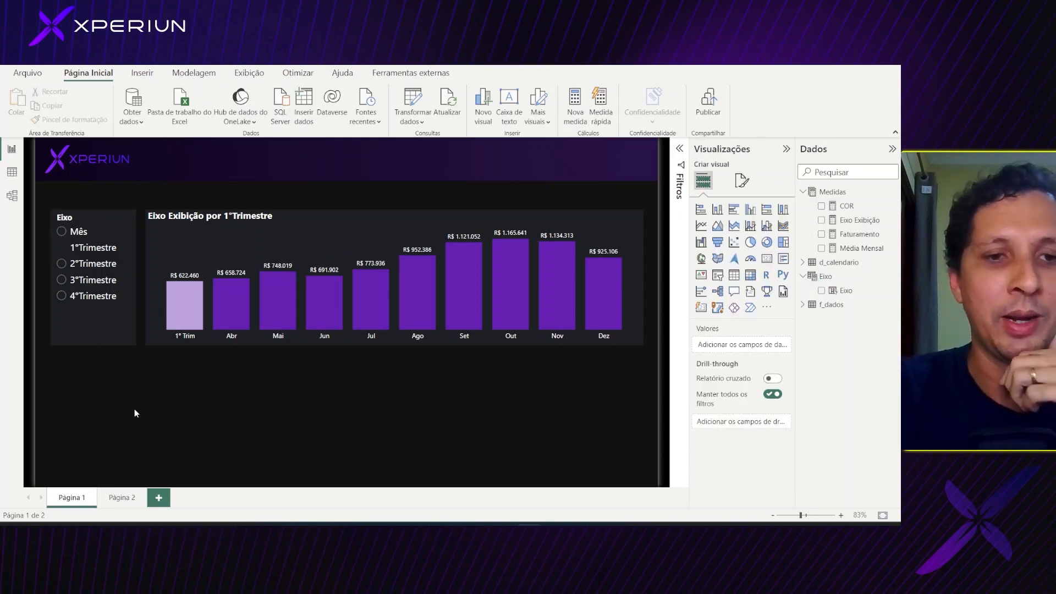
# - On Página 2, create a table from the Eixo field, enlarge it to show all columns and move it aside
pyautogui.click(126, 498)
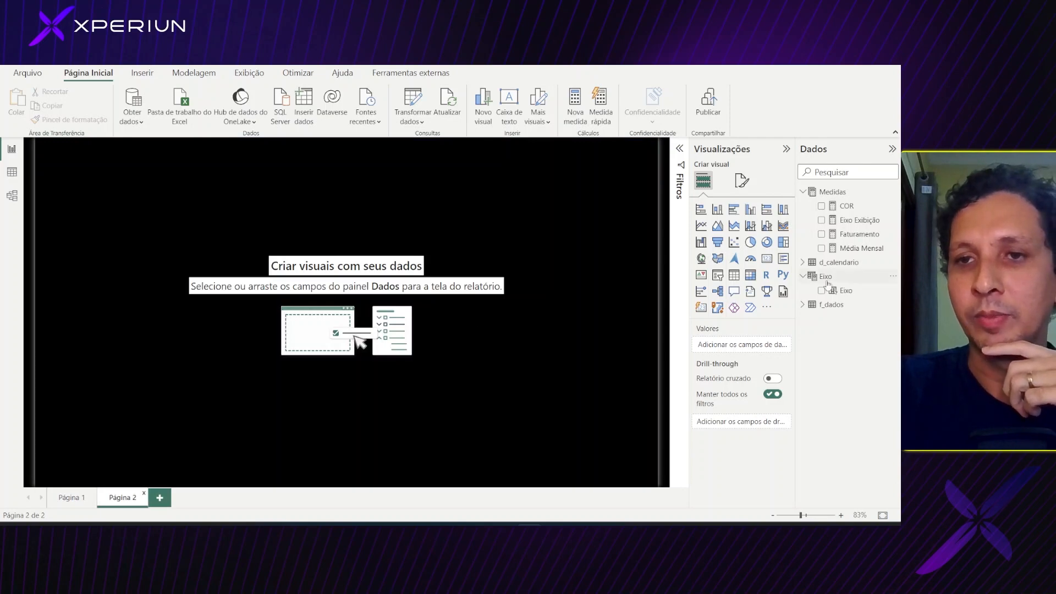
pyautogui.moveTo(839, 291); pyautogui.dragTo(297, 291)
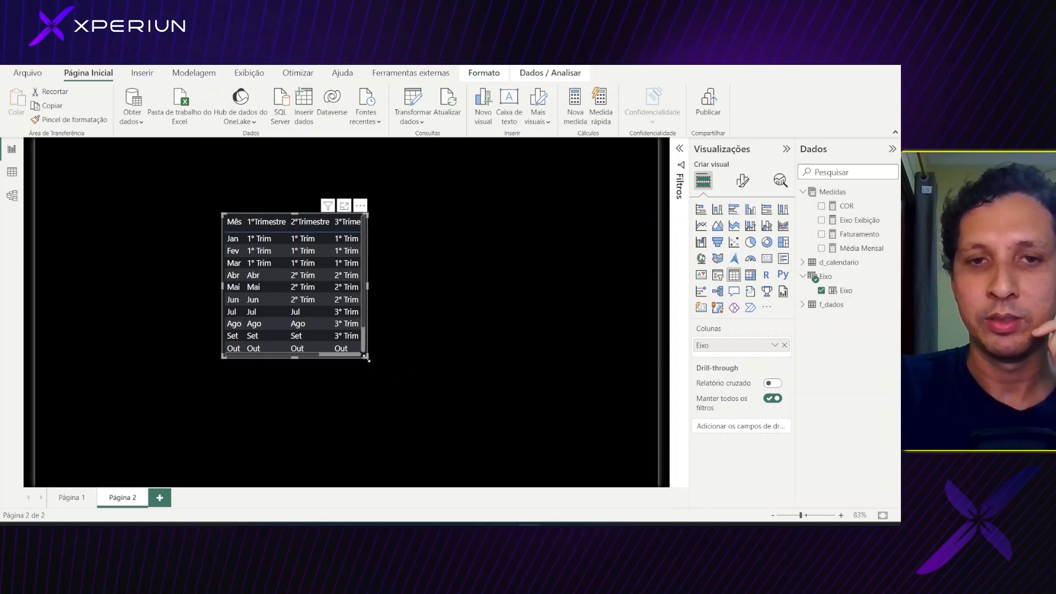
pyautogui.moveTo(366, 359); pyautogui.dragTo(490, 456)
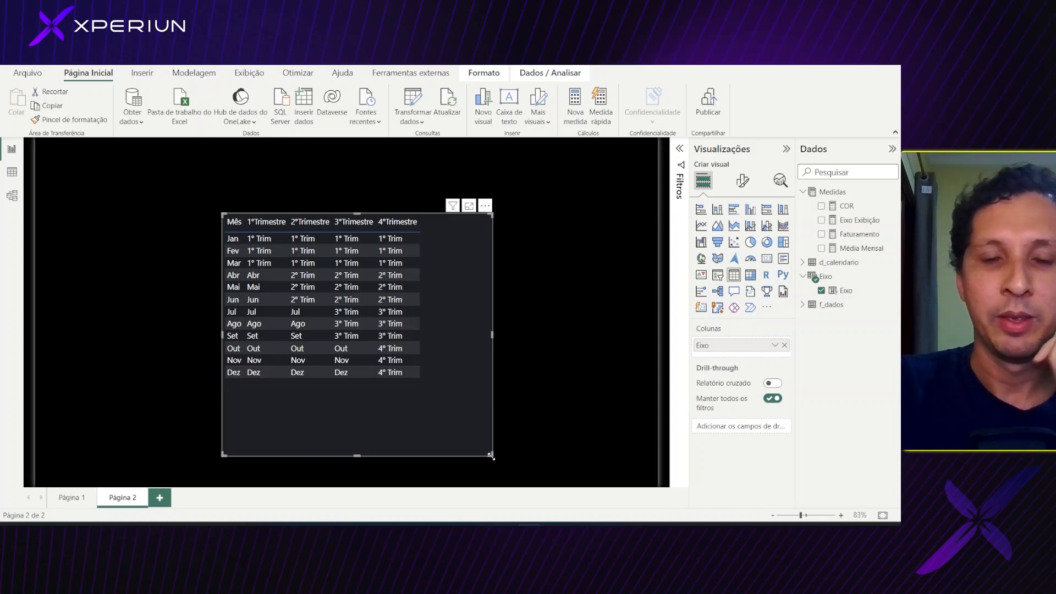
pyautogui.moveTo(388, 434); pyautogui.dragTo(532, 388)
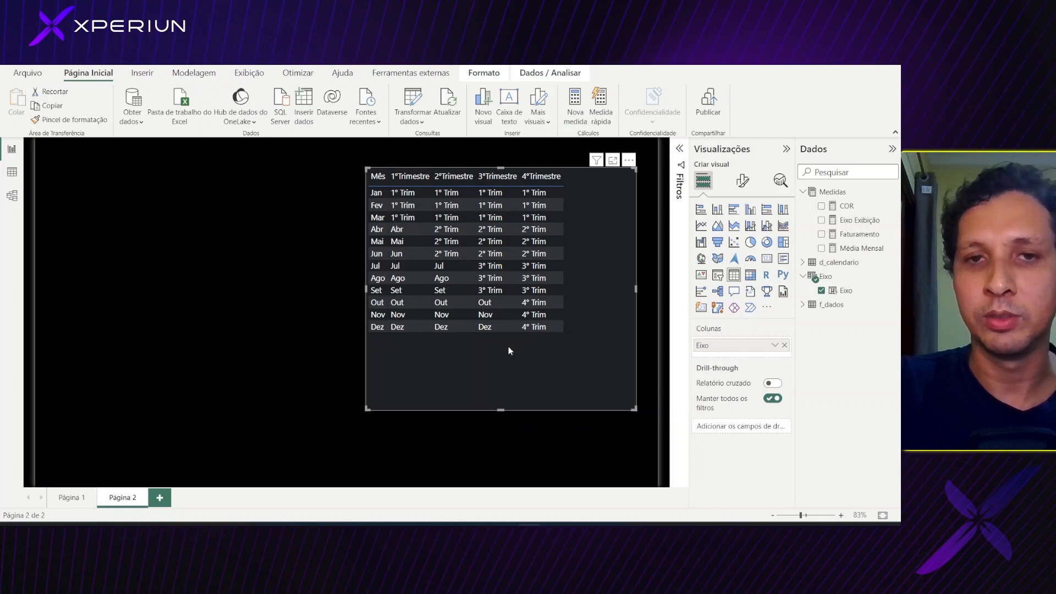
pyautogui.click(299, 317)
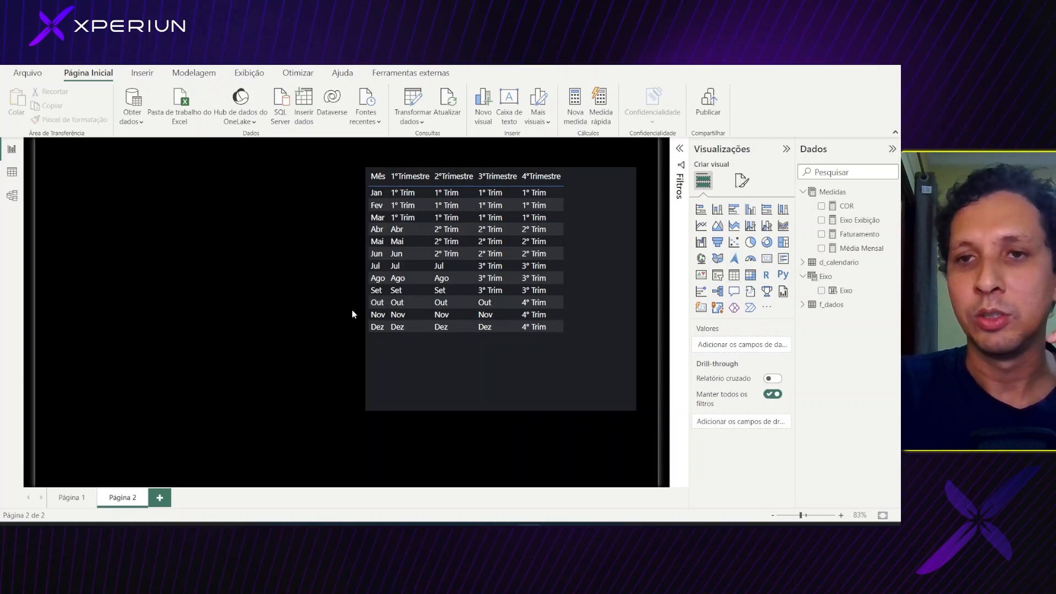
# - Add a slicer with the Eixo field in the empty area and move the table closer to it
pyautogui.click(717, 276)
pyautogui.moveTo(196, 399); pyautogui.dragTo(168, 256)
pyautogui.click(821, 290)
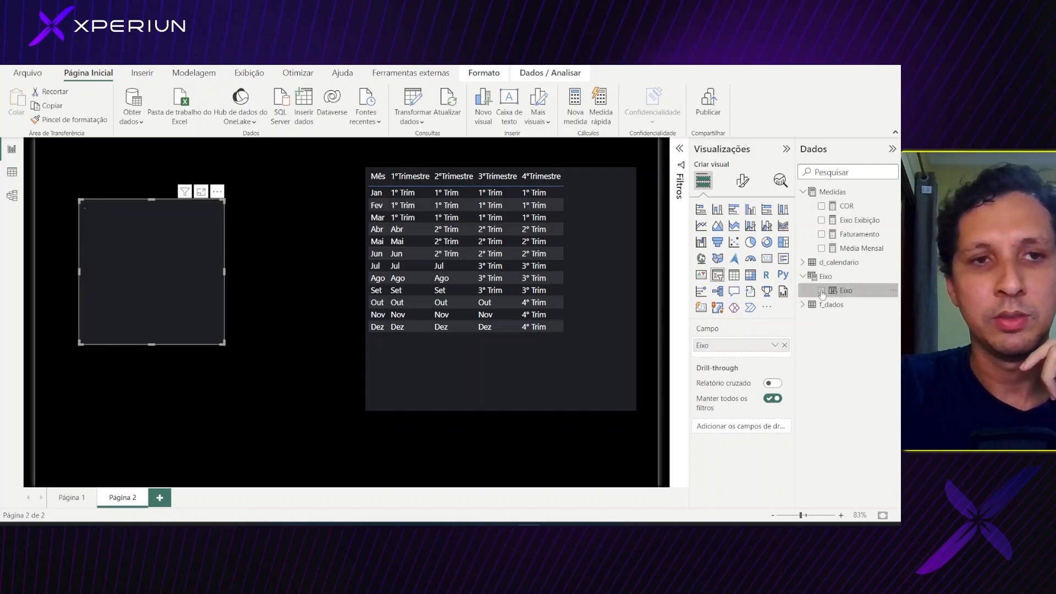
pyautogui.moveTo(440, 364); pyautogui.dragTo(345, 400)
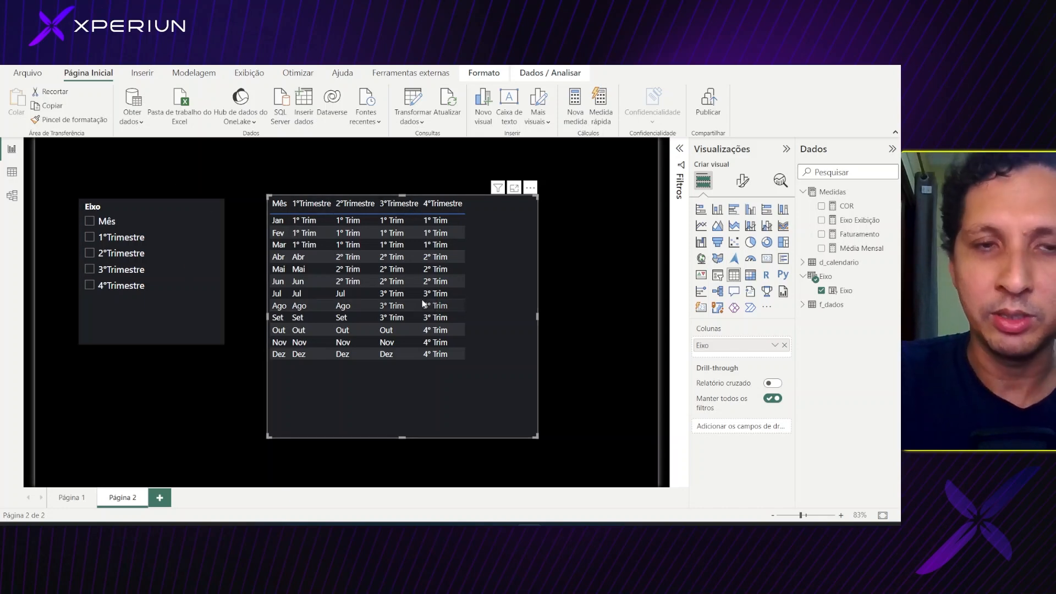
# - Filter the table by Mês and by 1°Trimestre, clear the selection, and examine the Jul row across the columns
pyautogui.click(104, 223)
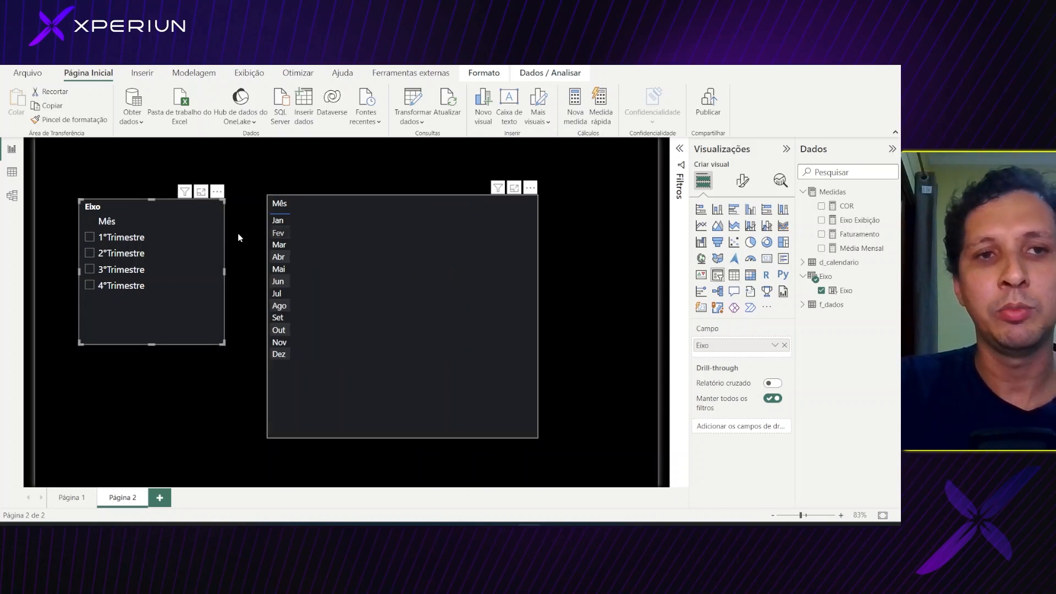
pyautogui.click(110, 237)
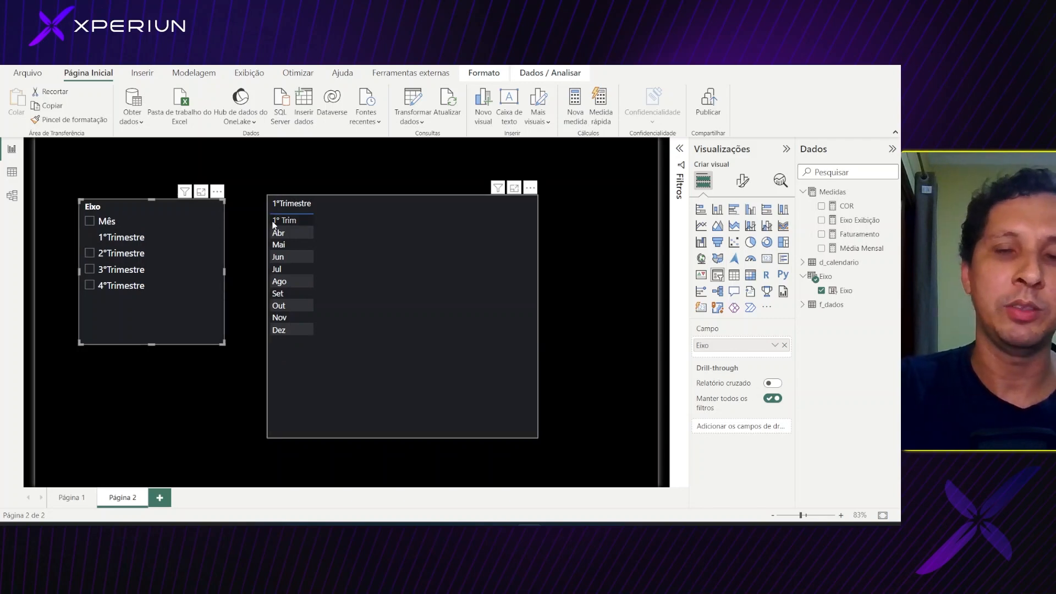
pyautogui.click(125, 239)
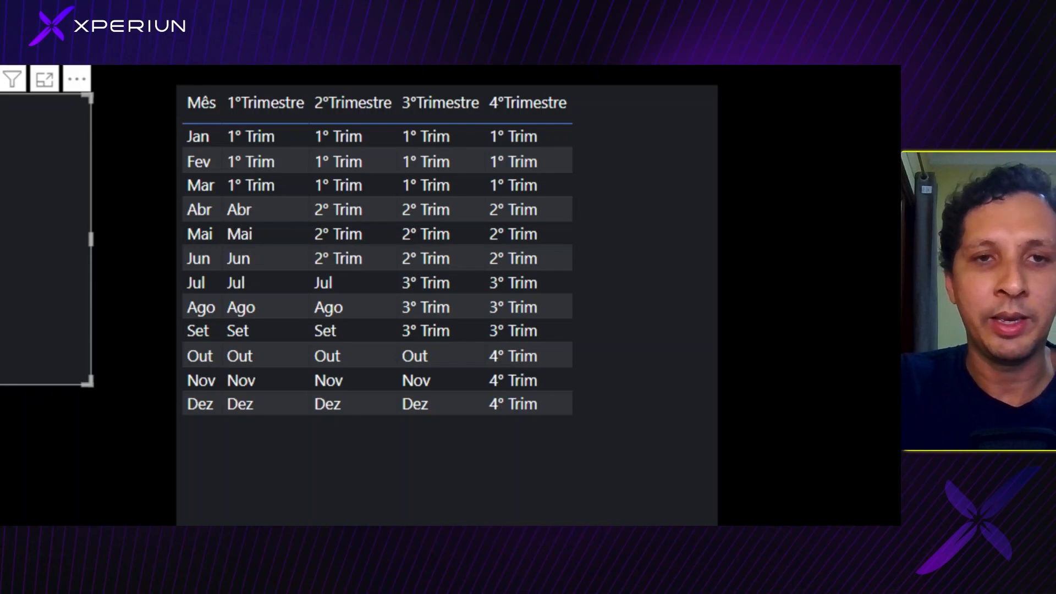
pyautogui.moveTo(181, 273); pyautogui.dragTo(385, 299)
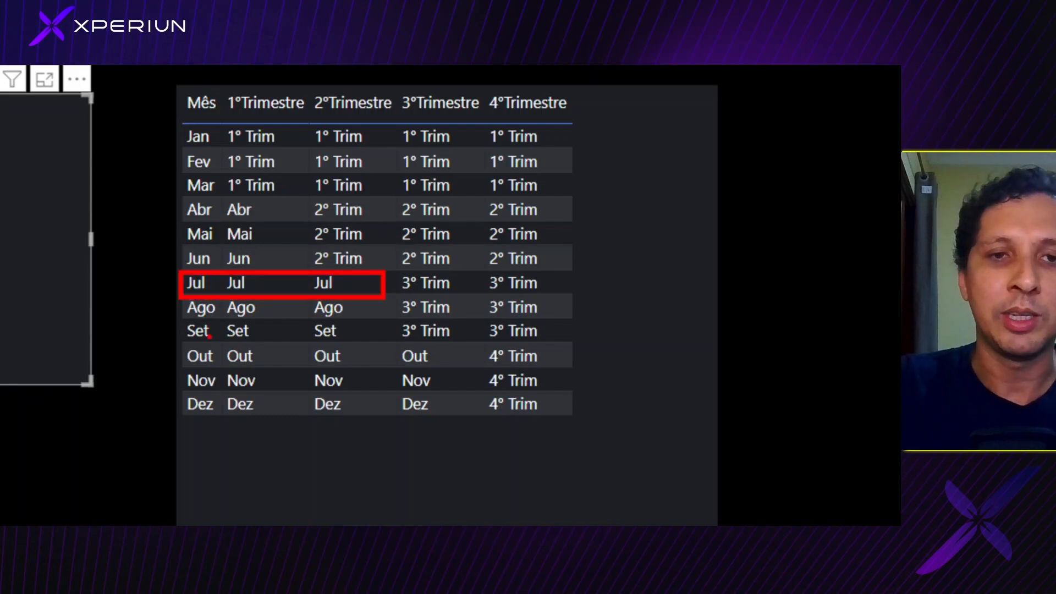
# - Examine the Set row across the Mês, 1°Trimestre and 2°Trimestre columns of the table
pyautogui.moveTo(182, 323); pyautogui.dragTo(366, 342)
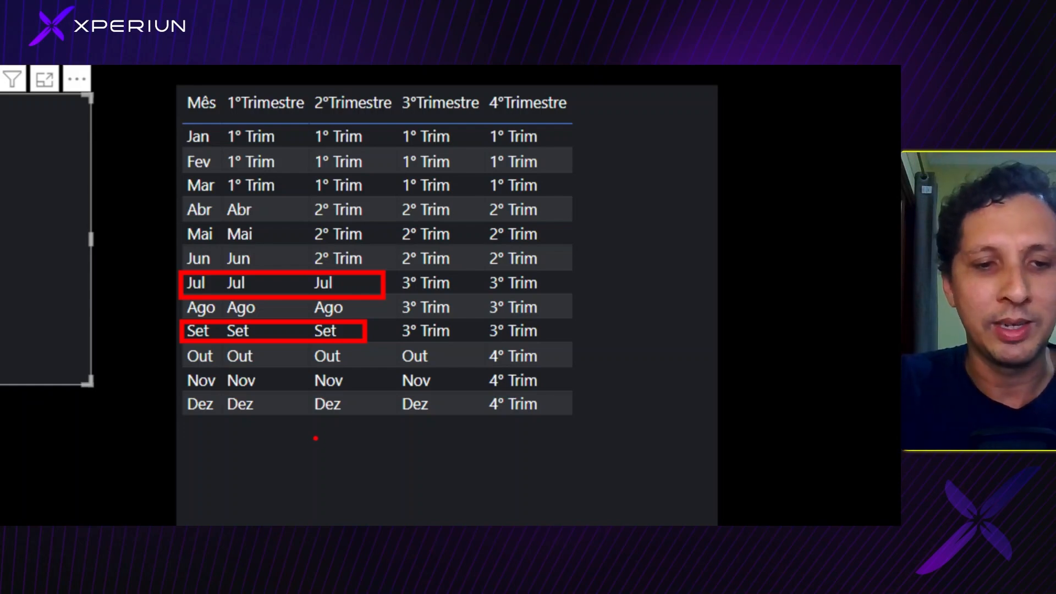
pyautogui.press('Escape')
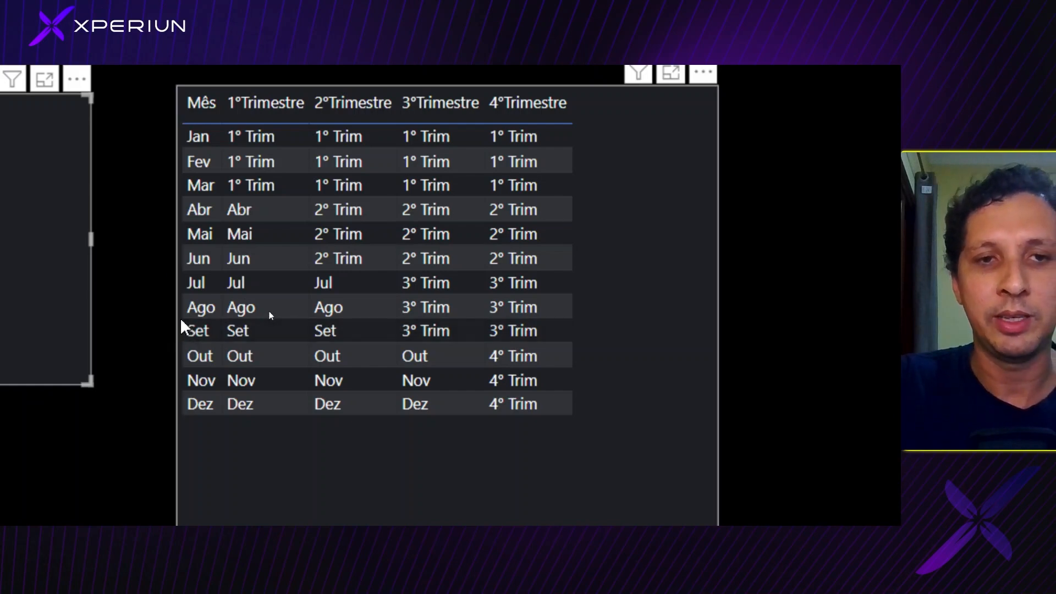
pyautogui.click(224, 344)
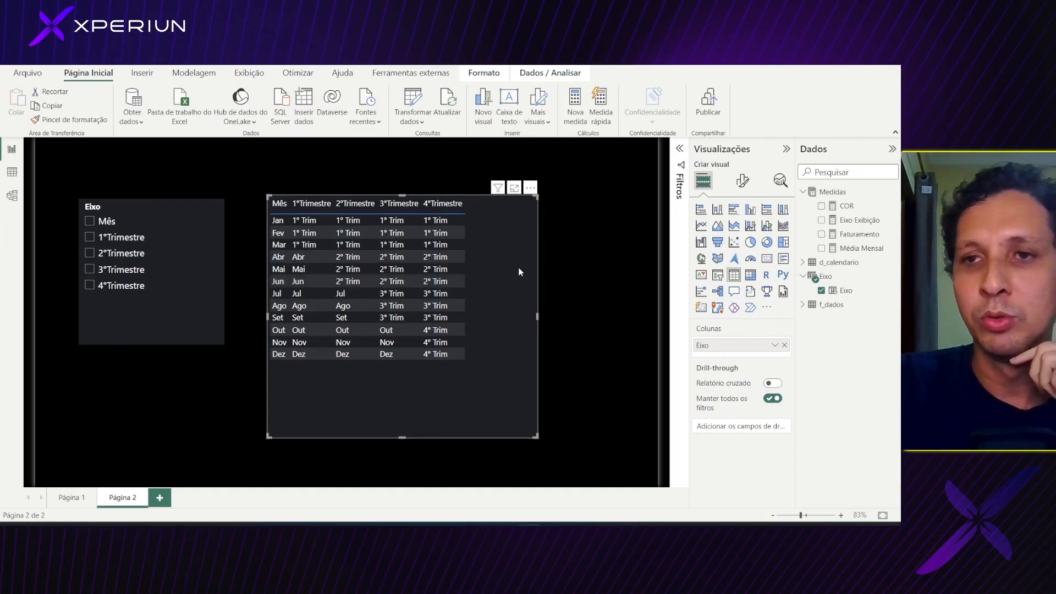
# - Open the Eixo Exibição measure and delete the vEixo1, vEixo2 and vEixo3 variable lines
pyautogui.click(860, 252)
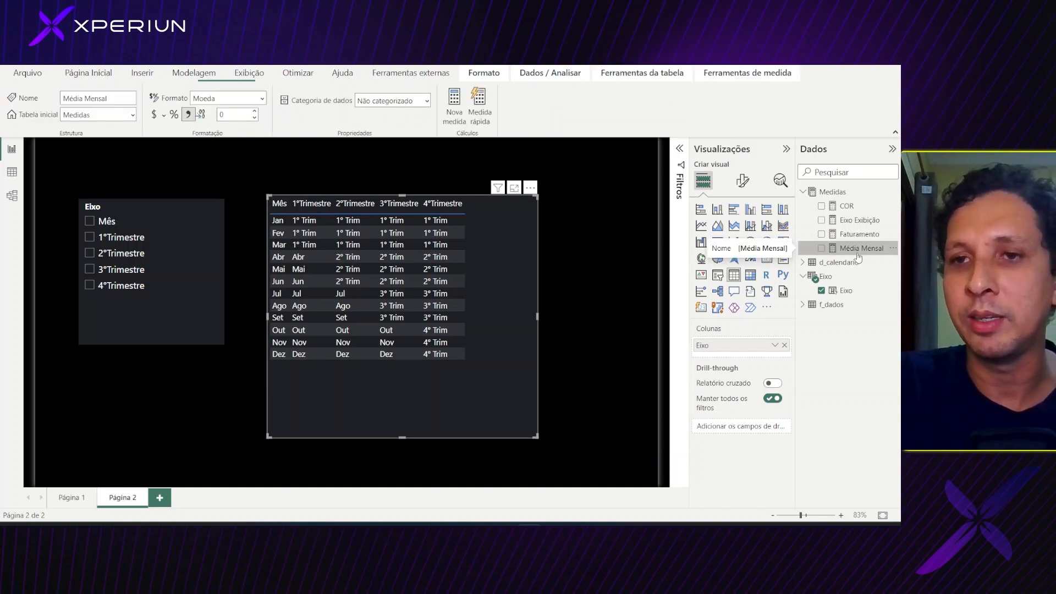
pyautogui.click(859, 234)
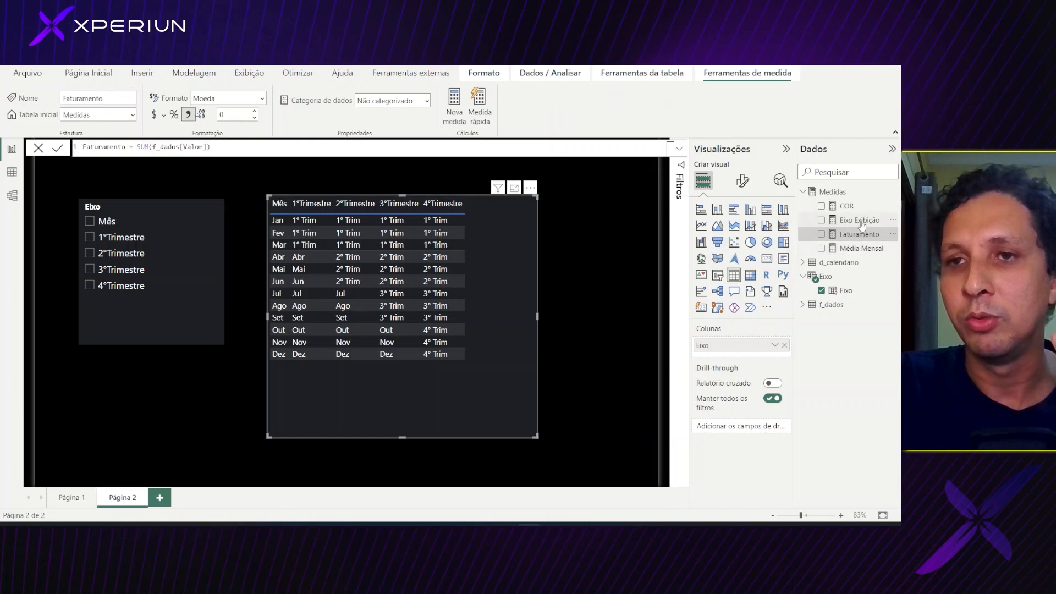
pyautogui.click(860, 220)
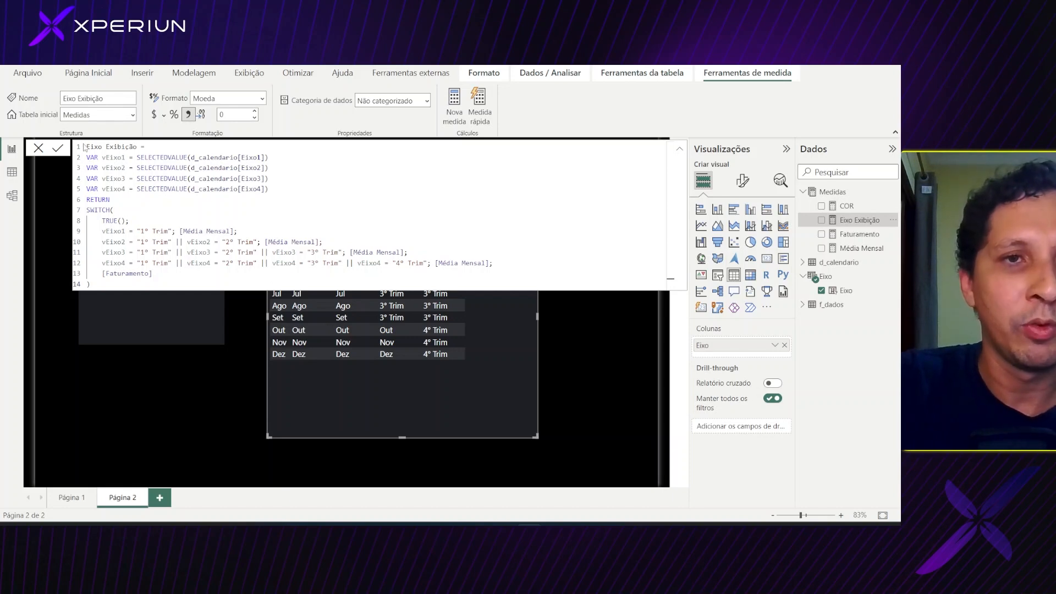
pyautogui.moveTo(88, 157); pyautogui.dragTo(274, 178)
pyautogui.press('Delete')
pyautogui.press('BackSpace')
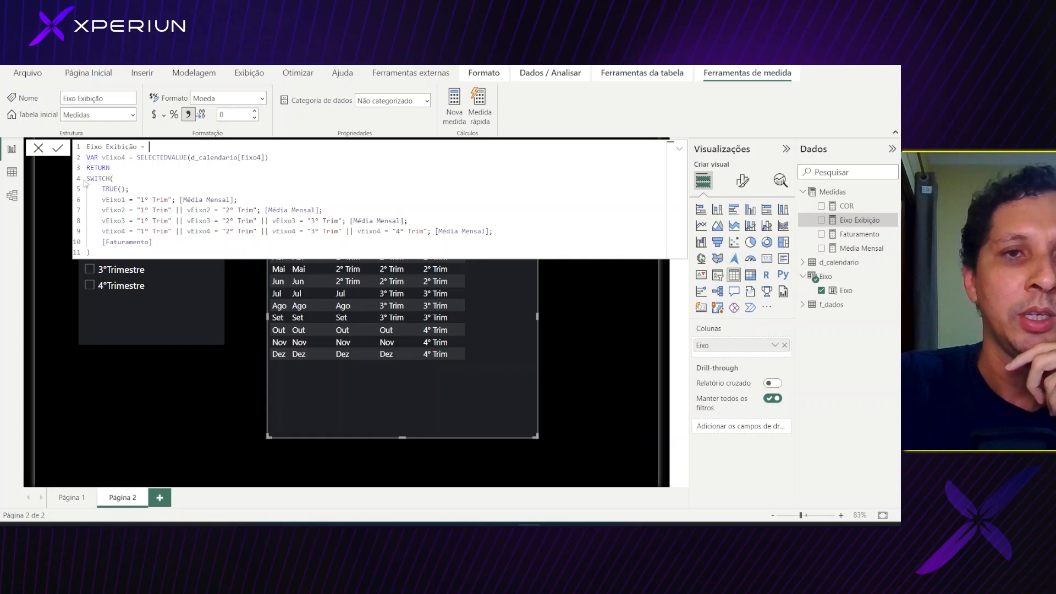
# - Remove the SWITCH(TRUE() opening and the vEixo1 to vEixo3 conditions, keeping the vEixo4 condition directly under RETURN
pyautogui.moveTo(408, 221); pyautogui.dragTo(81, 183)
pyautogui.press('BackSpace')
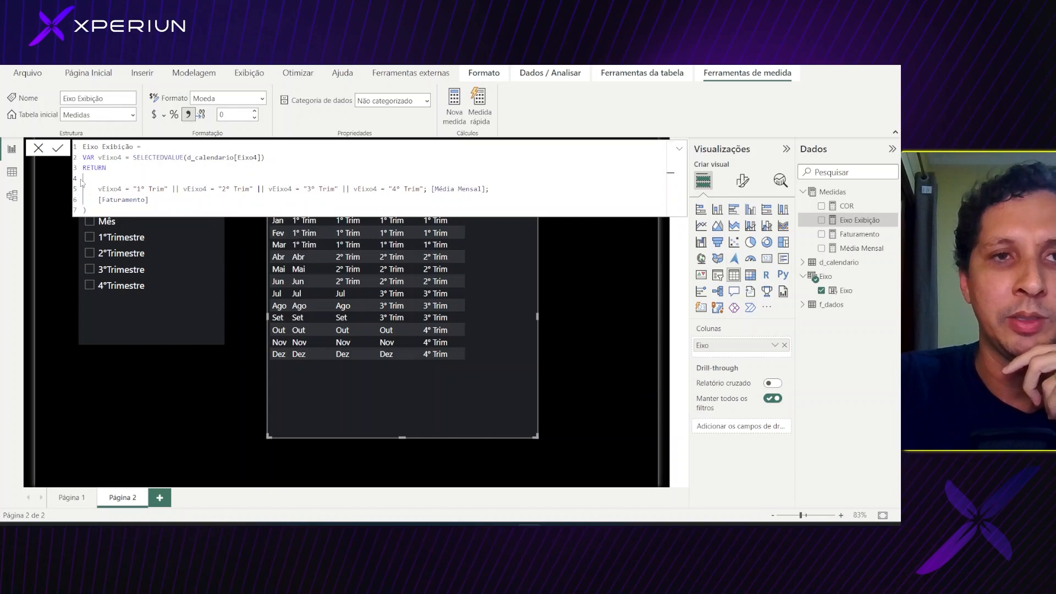
pyautogui.press('Delete')
pyautogui.press('Delete')
pyautogui.press('Delete')
pyautogui.press('Delete')
pyautogui.press('Delete')
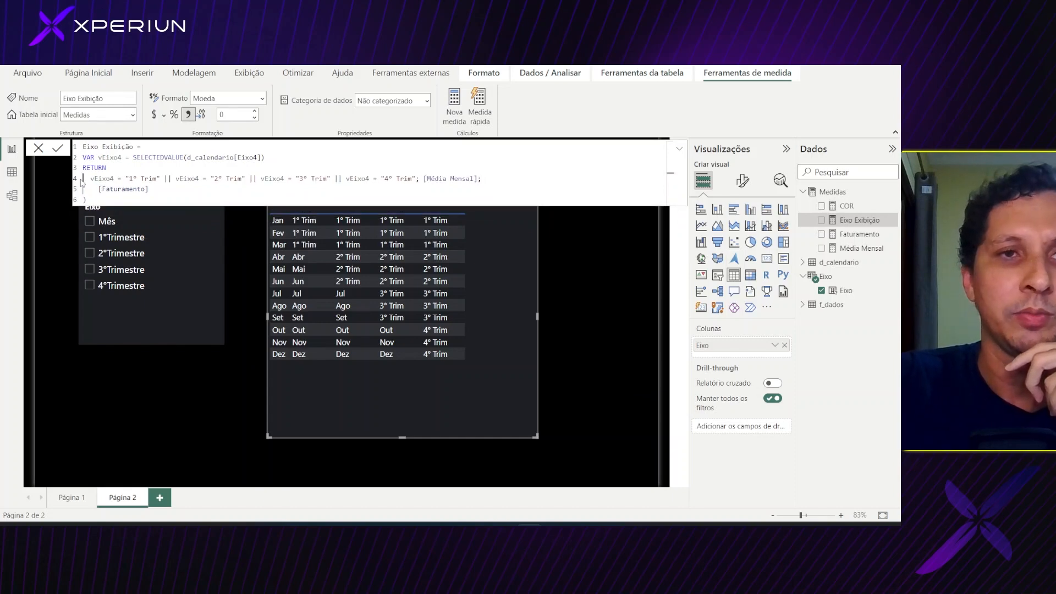
# - Start an IF( before the vEixo4 condition and bring [Faturamento] onto the same line after [Média Mensal]
pyautogui.write('IF(')
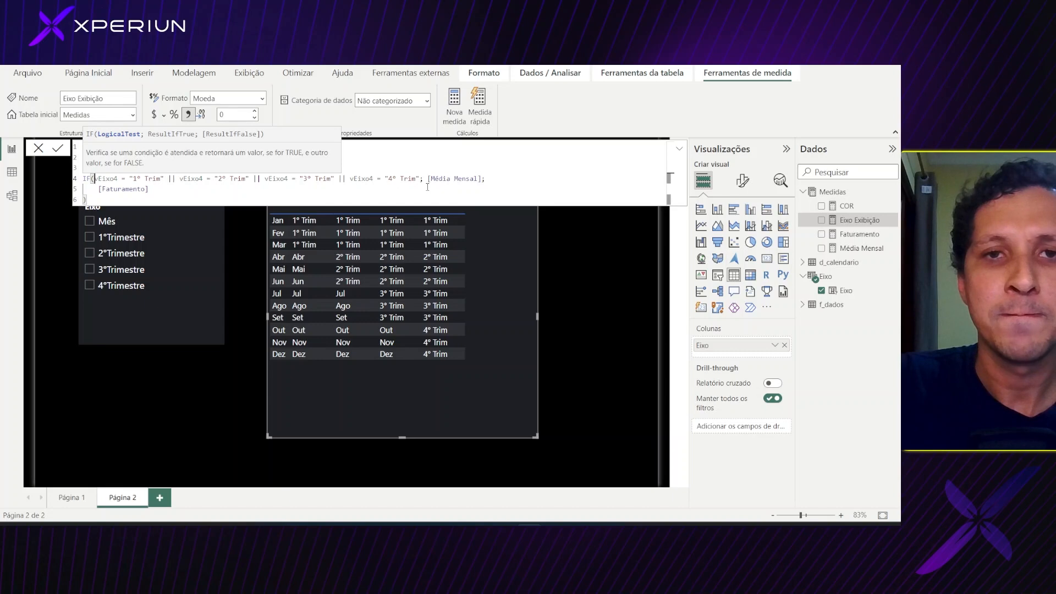
pyautogui.click(486, 181)
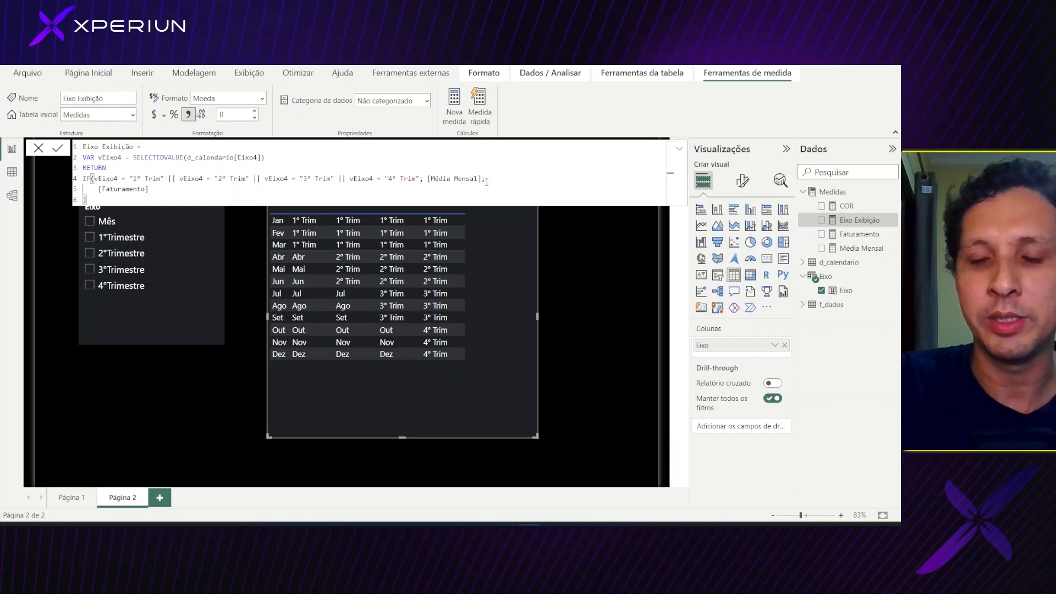
pyautogui.press('Delete')
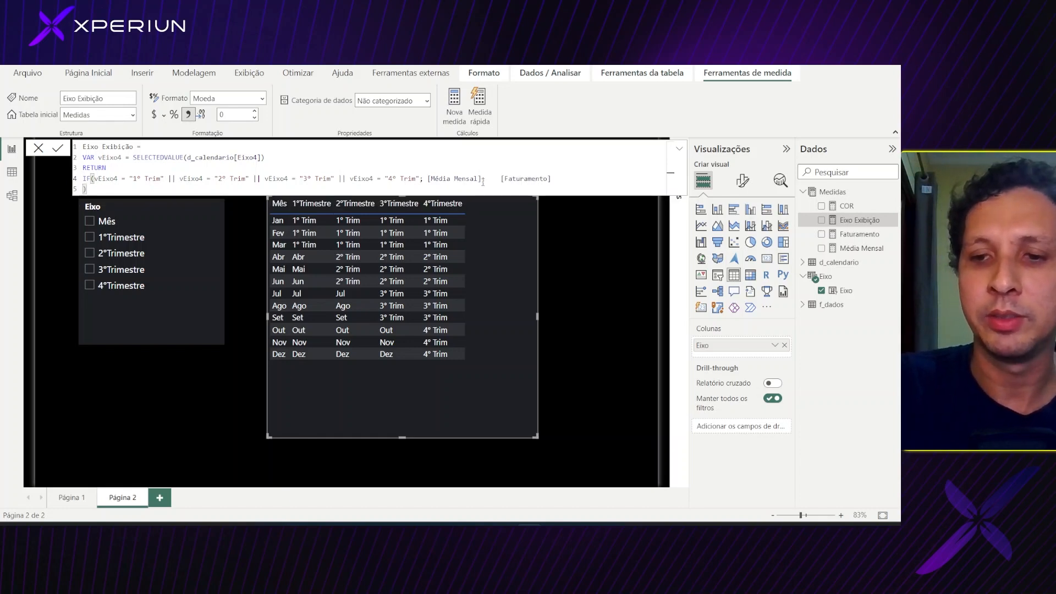
pyautogui.press('Delete')
pyautogui.press('Delete')
pyautogui.press('Delete')
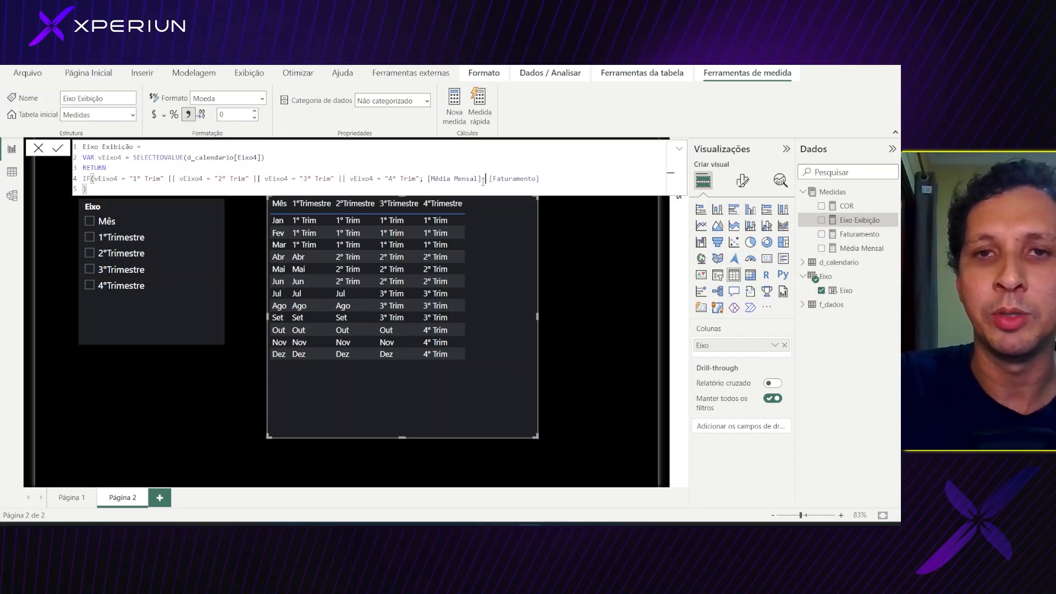
# - Close the IF after [Faturamento], remove the leftover closing parenthesis line and commit the Eixo Exibição measure
pyautogui.press('Right')
pyautogui.press('Right')
pyautogui.press('Right')
pyautogui.press('Right')
pyautogui.press('Right')
pyautogui.press('Right')
pyautogui.press('Right')
pyautogui.press('Right')
pyautogui.press('Right')
pyautogui.press('Right')
pyautogui.press('Right')
pyautogui.press('Right')
pyautogui.press('Right')
pyautogui.press('Right')
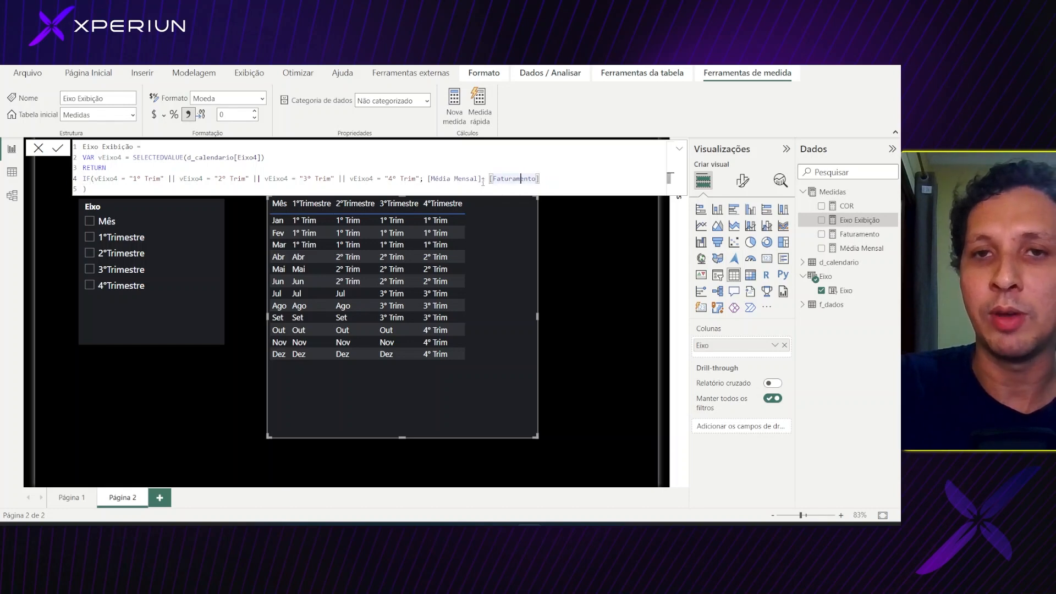
pyautogui.press('Right')
pyautogui.press('Left')
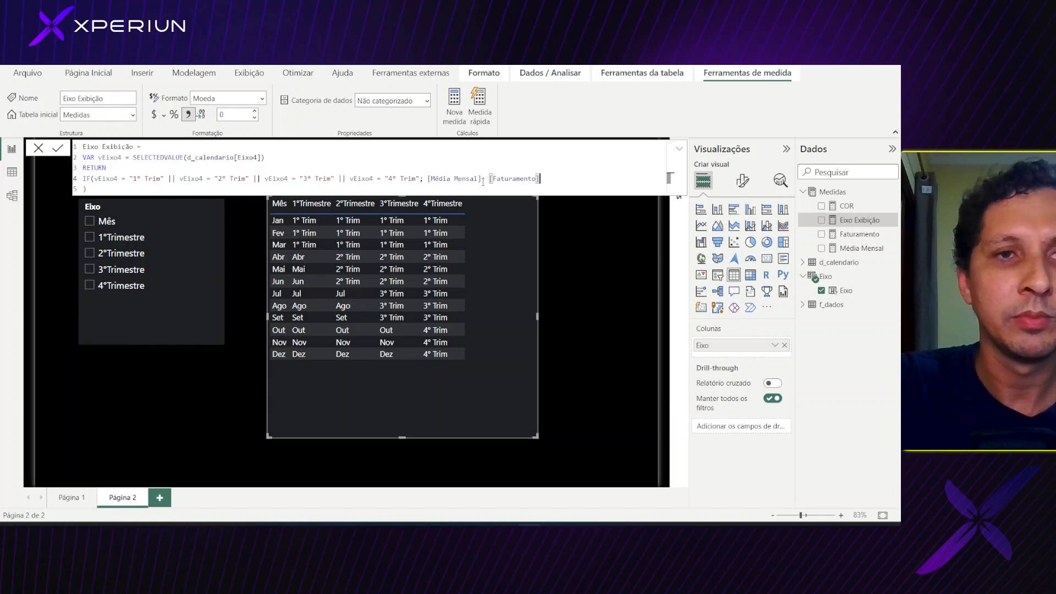
pyautogui.write(')')
pyautogui.press('Right')
pyautogui.press('Delete')
pyautogui.press('BackSpace')
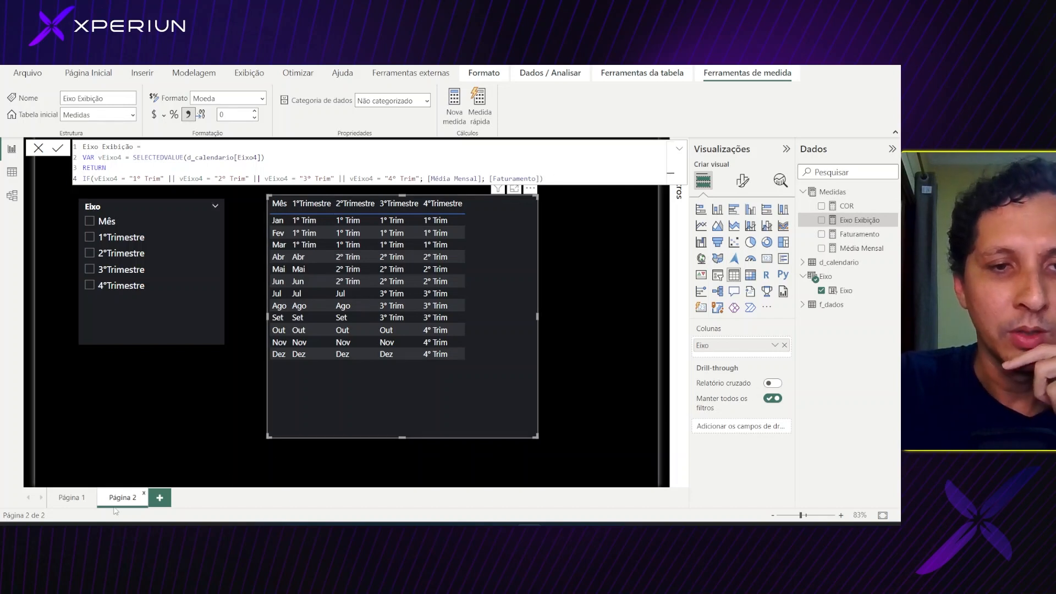
# - Check the simplified measure in the Página 1 chart by switching the Eixo slicer to 2°Trimestre and 3°Trimestre
pyautogui.click(71, 497)
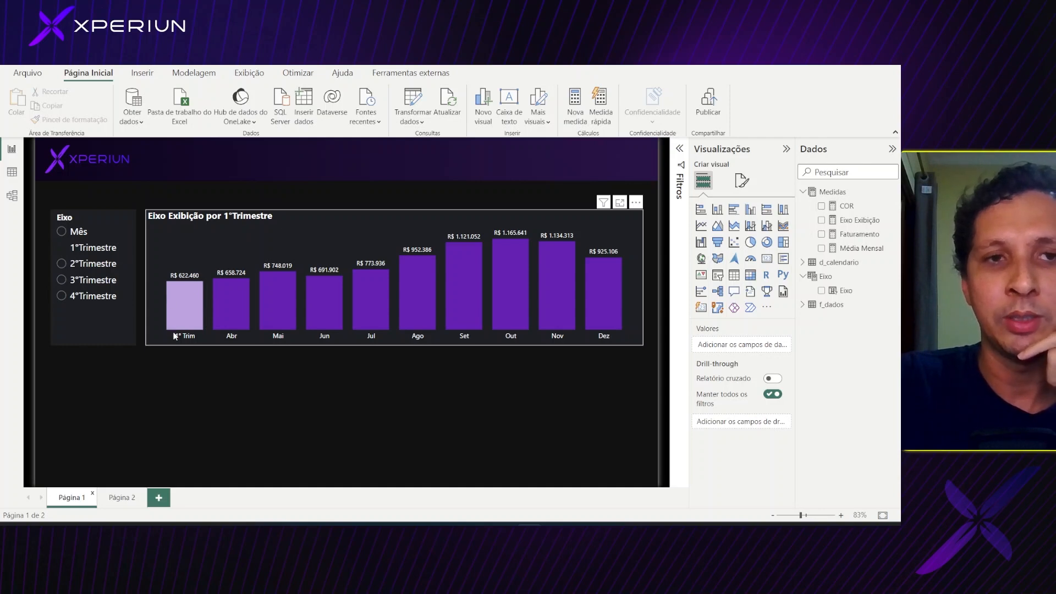
pyautogui.click(95, 264)
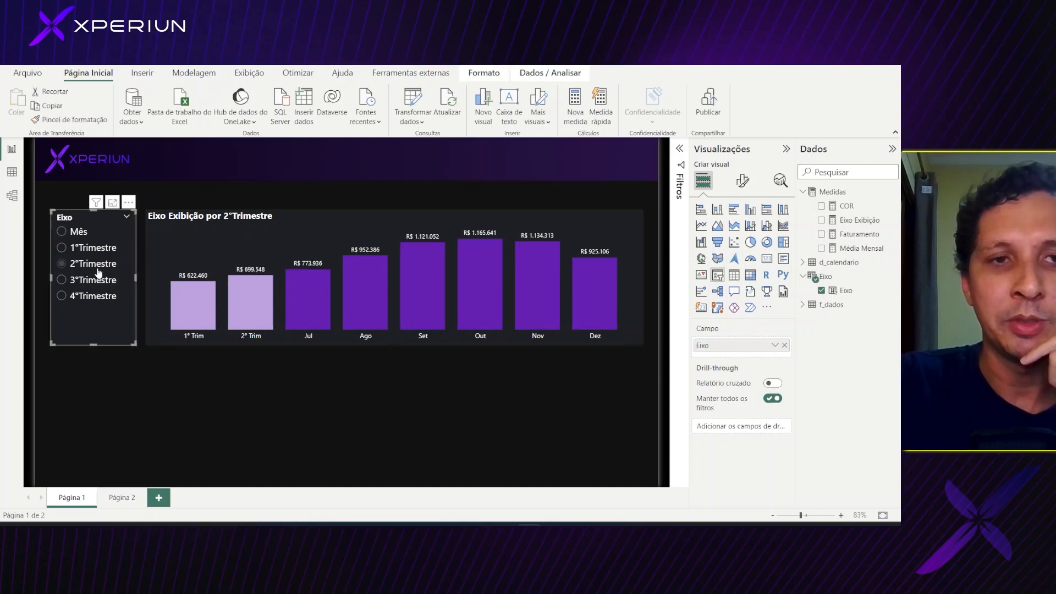
pyautogui.click(99, 282)
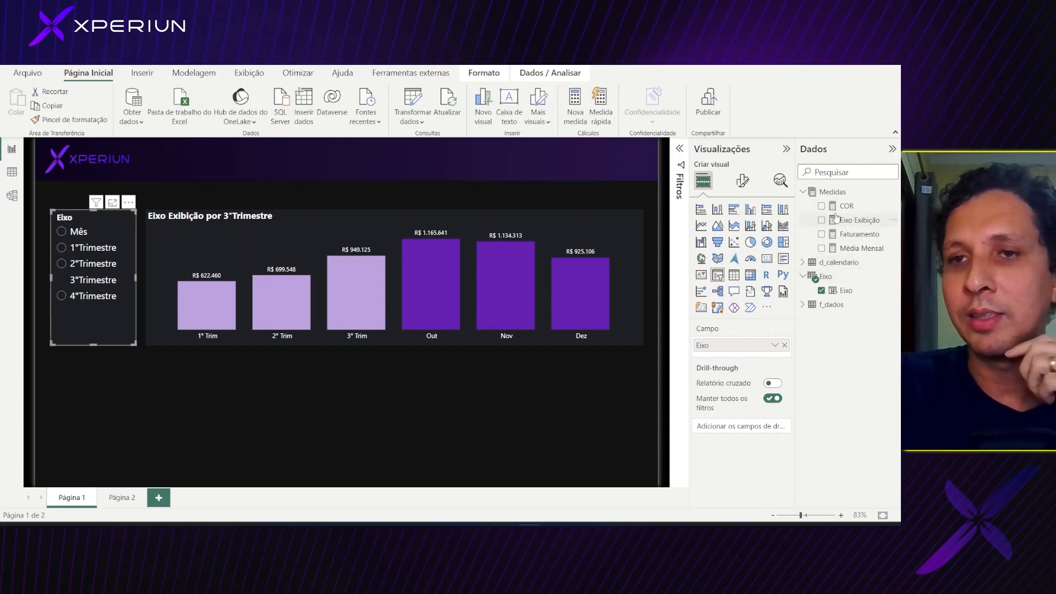
# - Reopen the Eixo Exibição measure and insert an empty line after RETURN
pyautogui.click(852, 249)
pyautogui.click(858, 221)
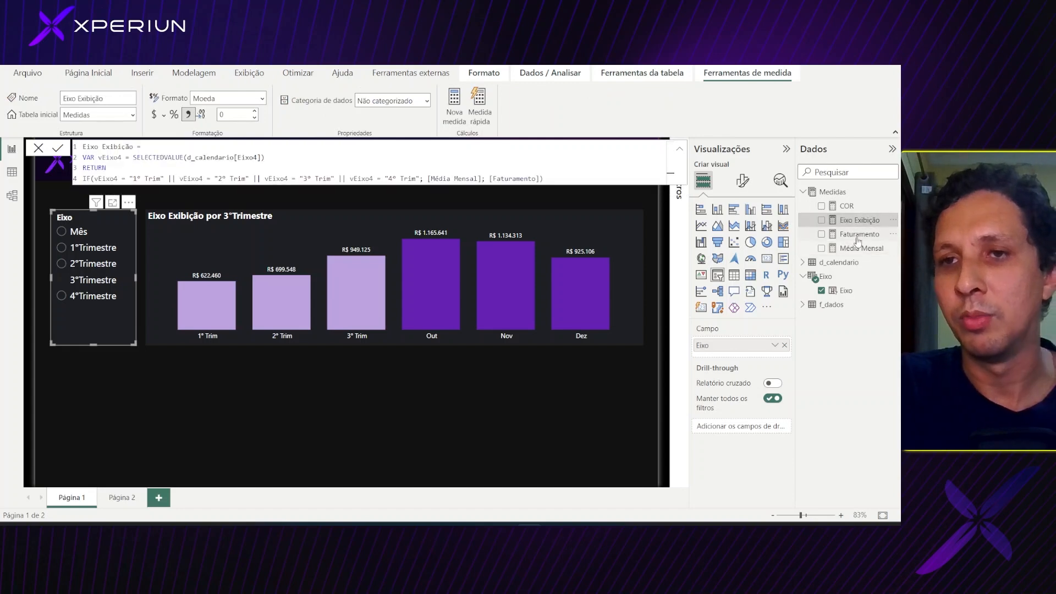
pyautogui.click(857, 236)
pyautogui.click(858, 223)
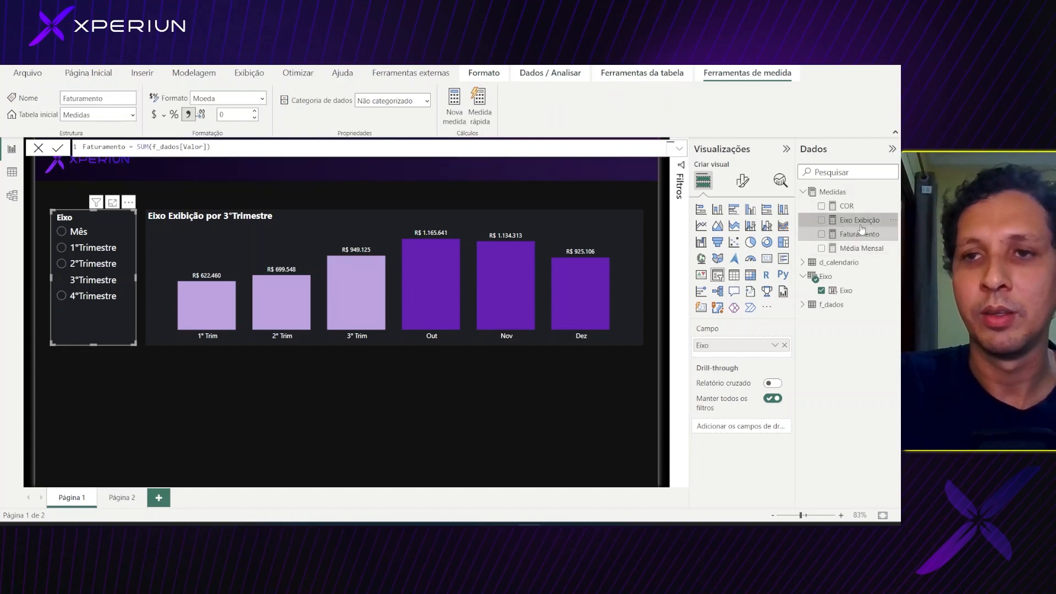
pyautogui.click(120, 168)
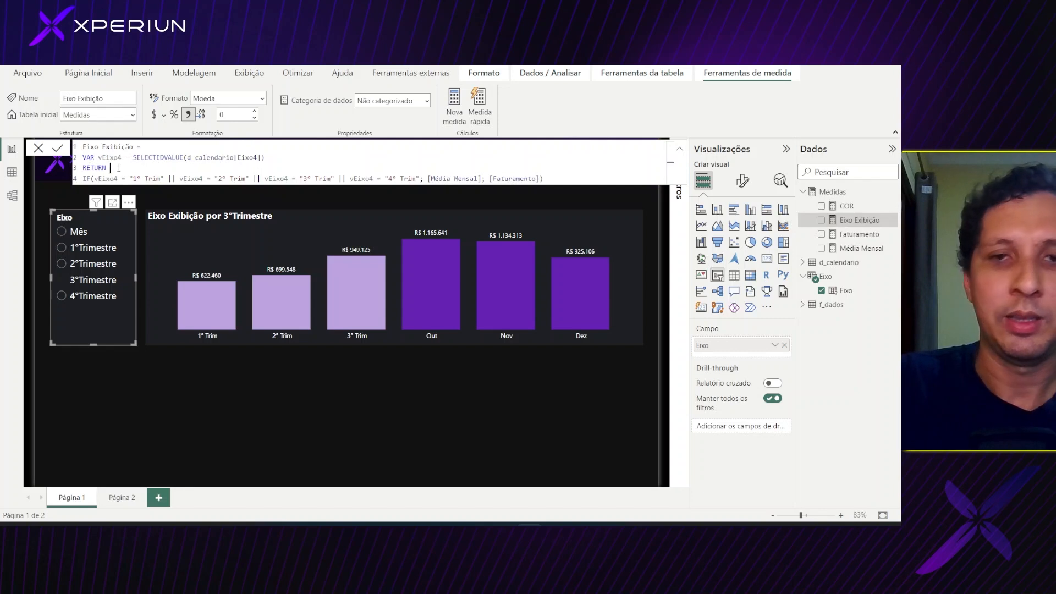
pyautogui.hotkey('shift', 'Return')
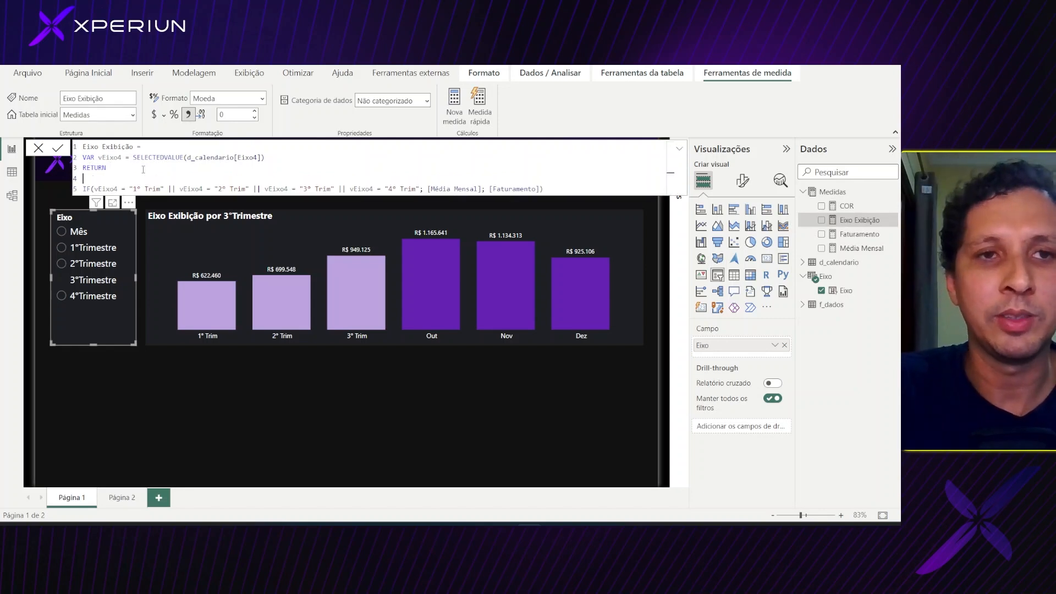
# - Redefine the measure's variable as vEixo2, using SELECTEDVALUE(d_calendario[Eixo2])
pyautogui.click(267, 158)
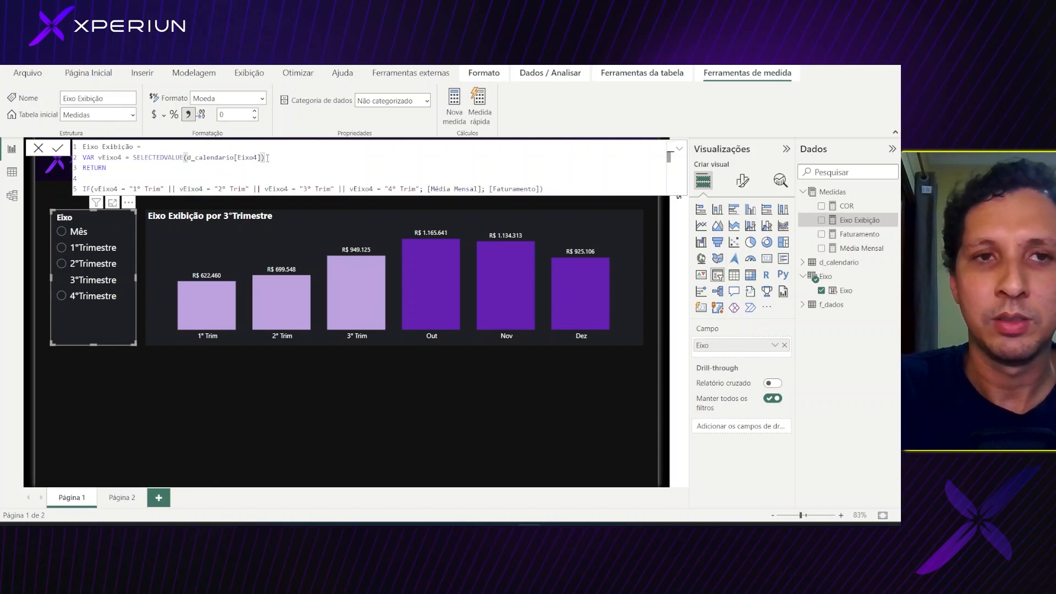
pyautogui.click(122, 157)
pyautogui.press('BackSpace')
pyautogui.write('2')
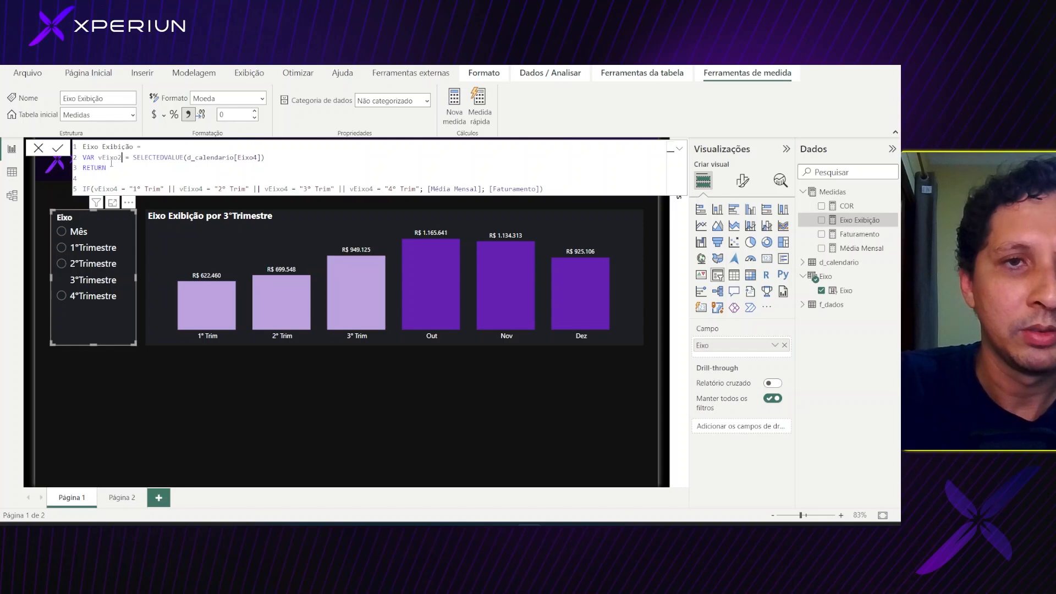
pyautogui.click(259, 157)
pyautogui.press('BackSpace')
pyautogui.write('2')
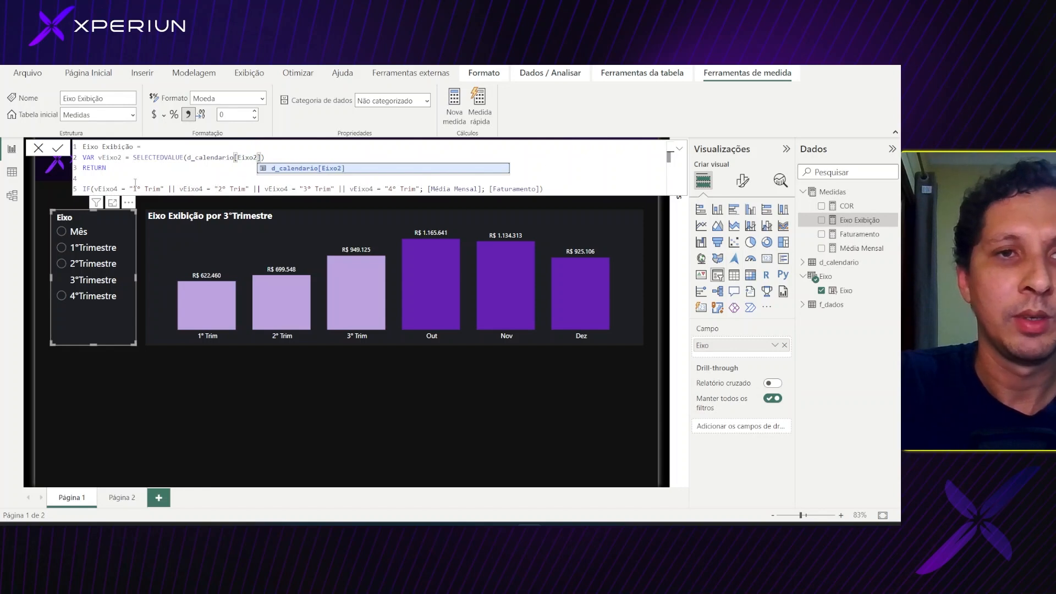
# - Change the first condition of the IF to vEixo2 = "Set"
pyautogui.click(119, 188)
pyautogui.press('BackSpace')
pyautogui.write('2')
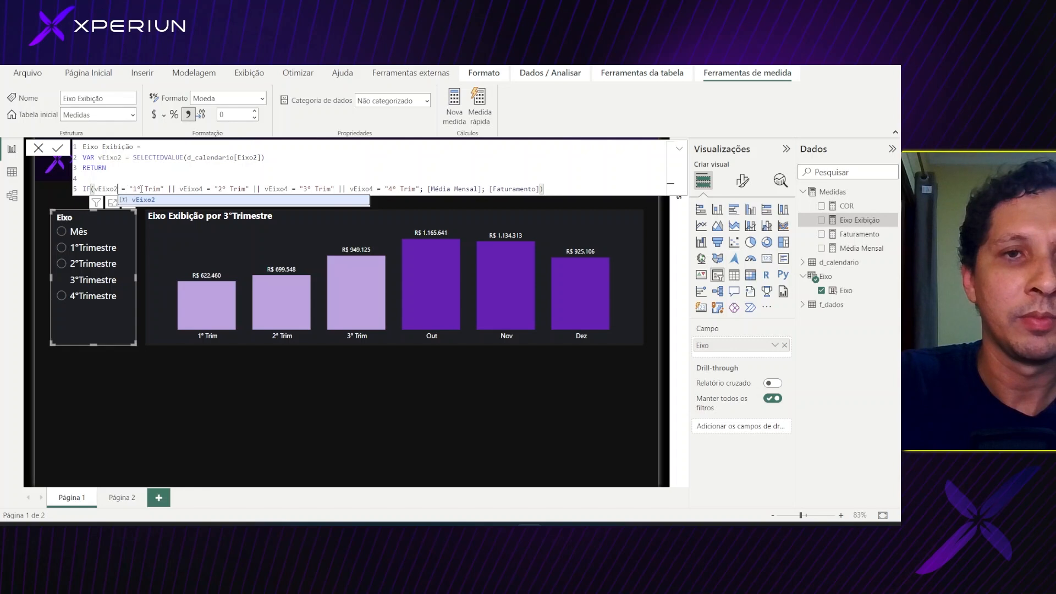
pyautogui.click(141, 189)
pyautogui.press('BackSpace')
pyautogui.press('BackSpace')
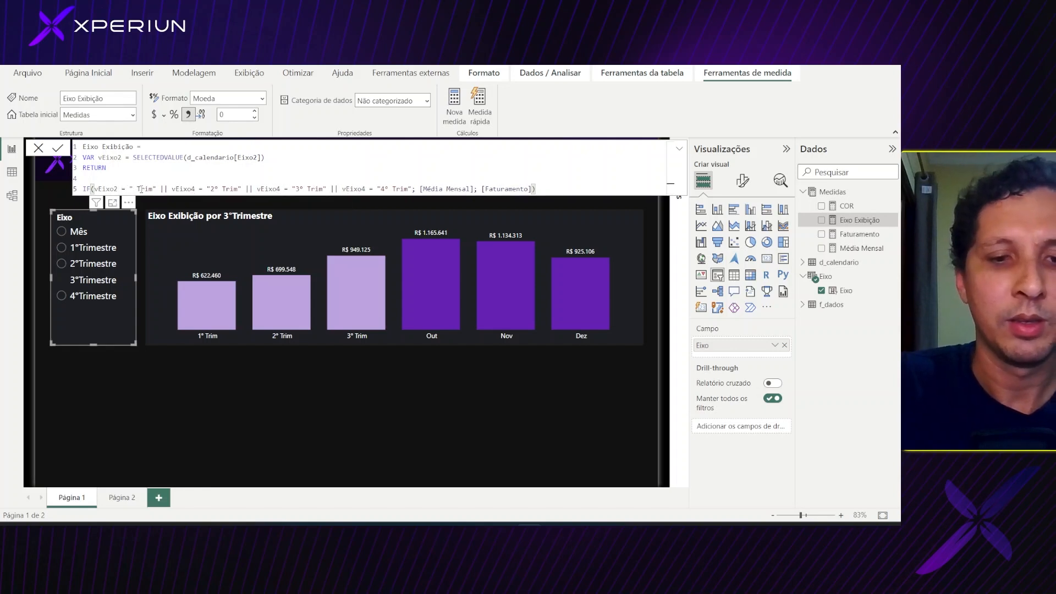
pyautogui.write('Set')
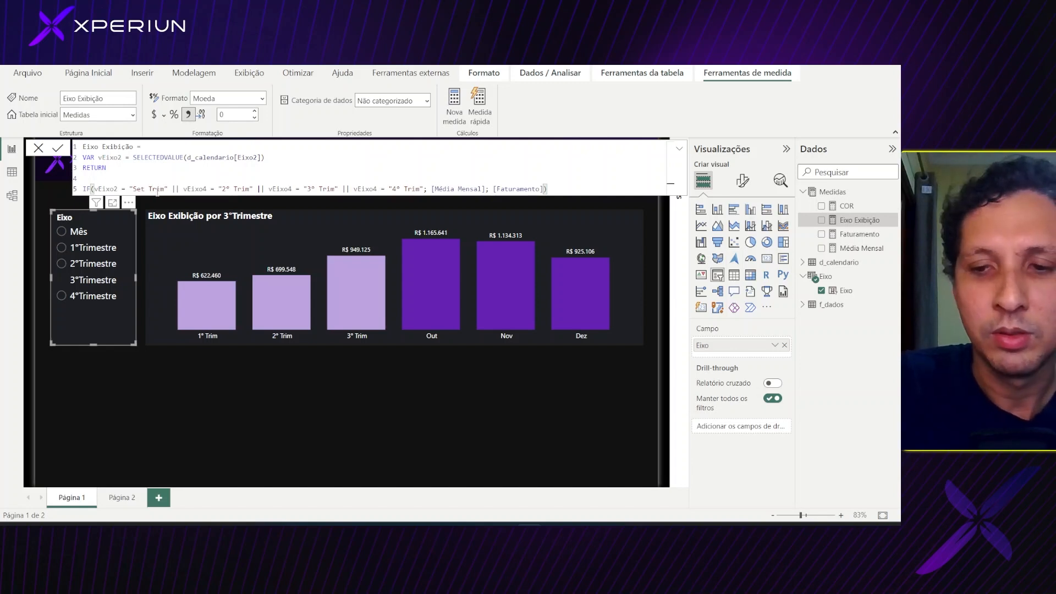
pyautogui.press('Delete')
pyautogui.press('Delete')
pyautogui.press('Delete')
pyautogui.press('Delete')
pyautogui.press('Delete')
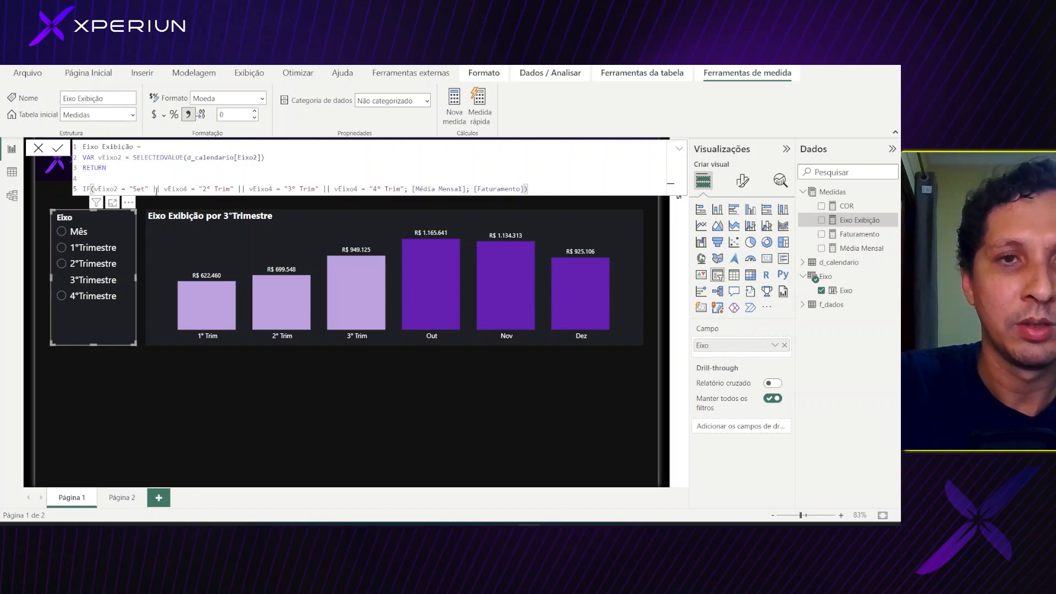
# - Replace everything after the "Set" condition in the IF with [Faturamento]/2 as the result when it is true
pyautogui.moveTo(148, 189); pyautogui.dragTo(215, 189)
pyautogui.moveTo(354, 189); pyautogui.dragTo(548, 192)
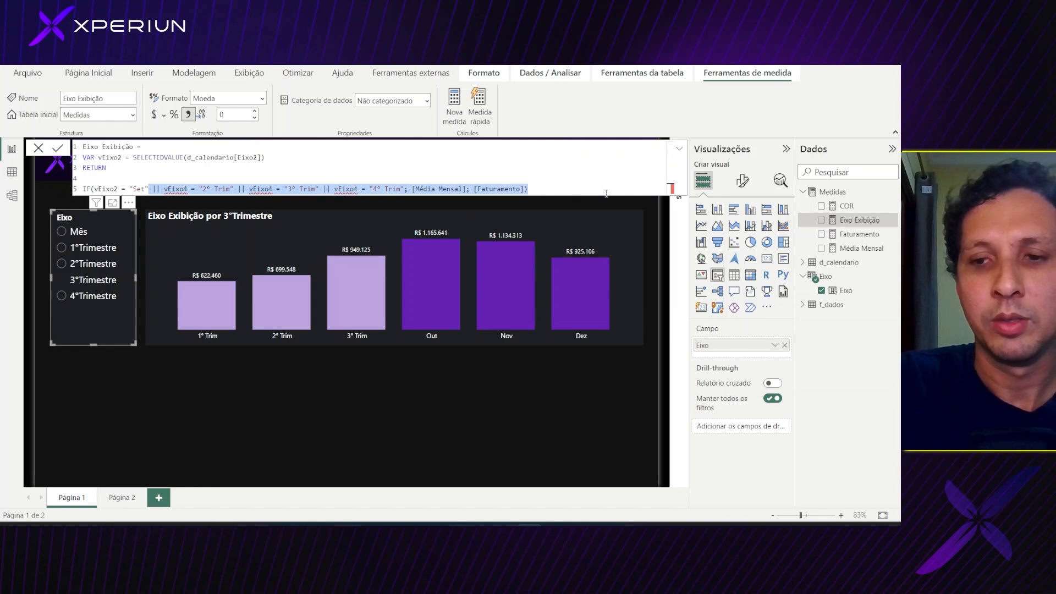
pyautogui.write(';')
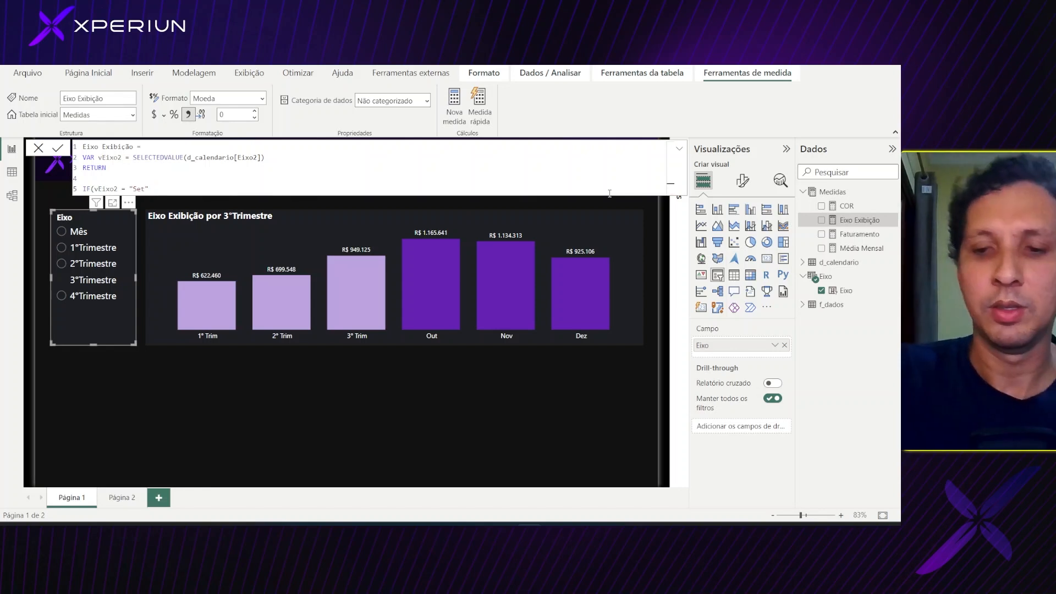
pyautogui.write(' [Faturamento]')
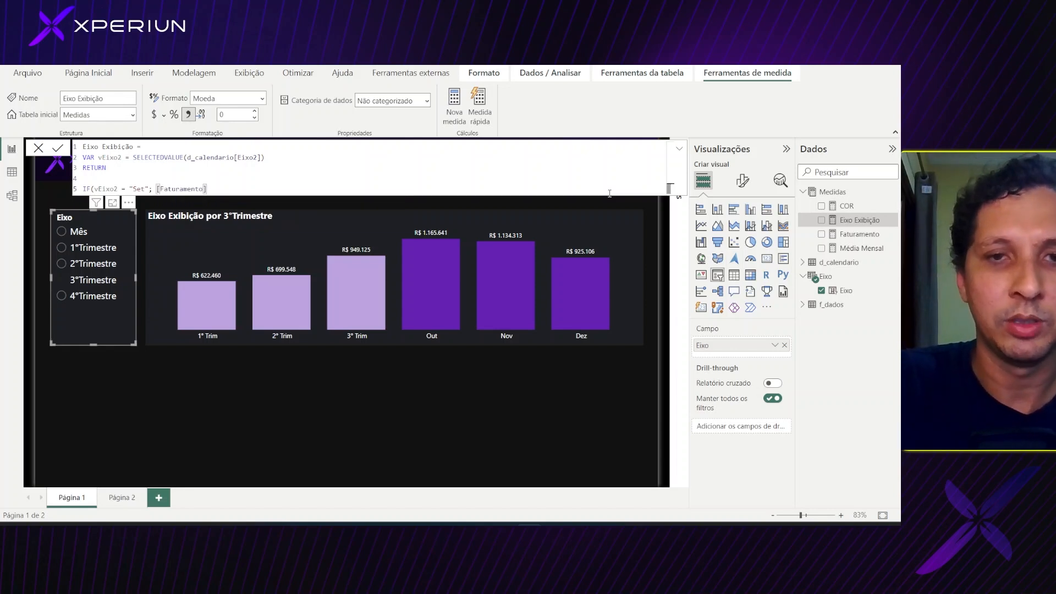
pyautogui.write('/2')
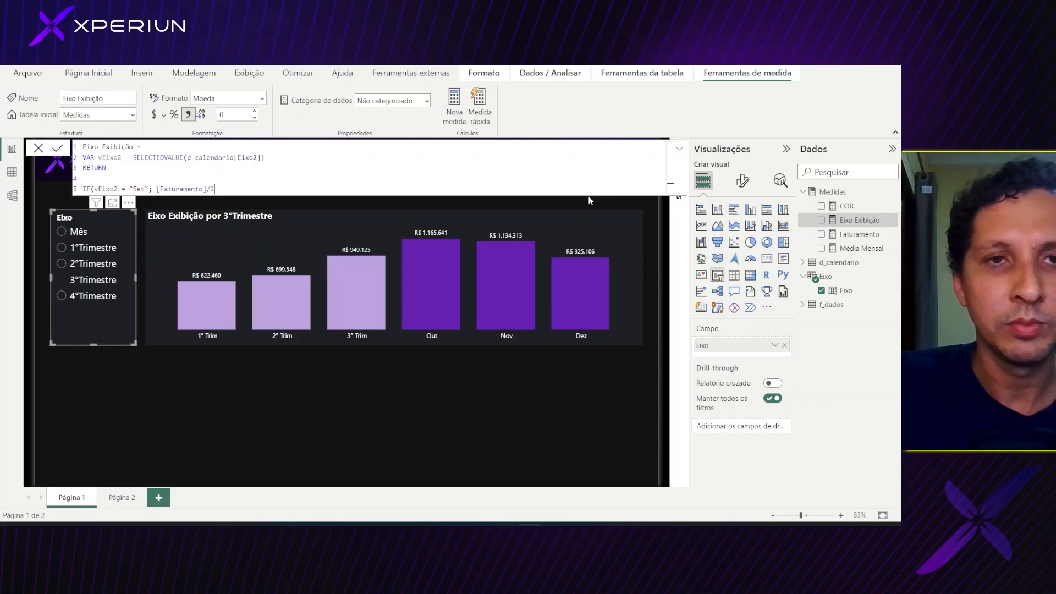
# - Complete the IF with [Faturamento] as the alternative result and commit the Eixo Exibição measure
pyautogui.write('; [')
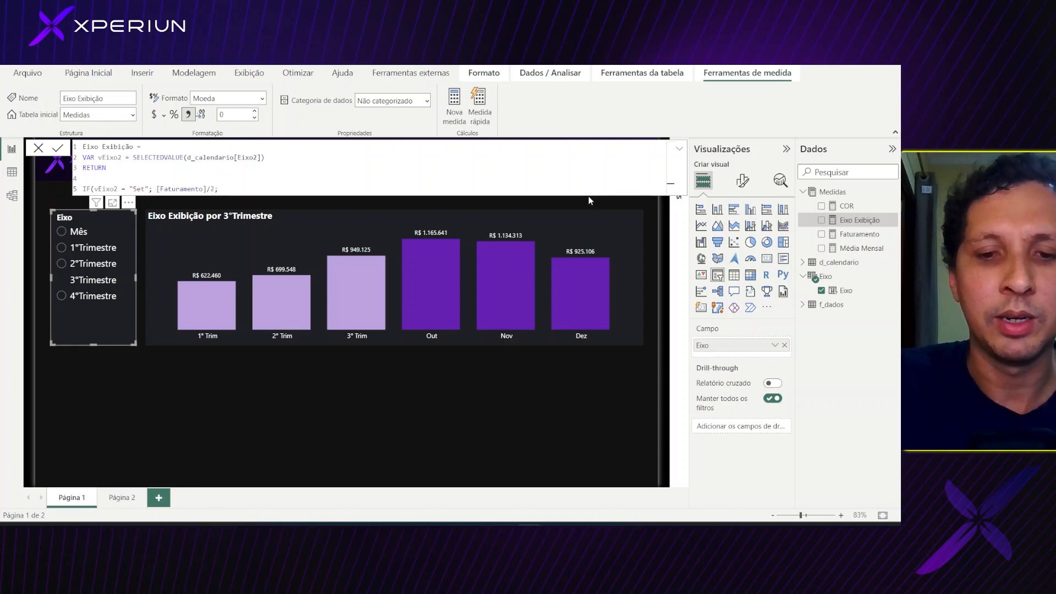
pyautogui.write('F')
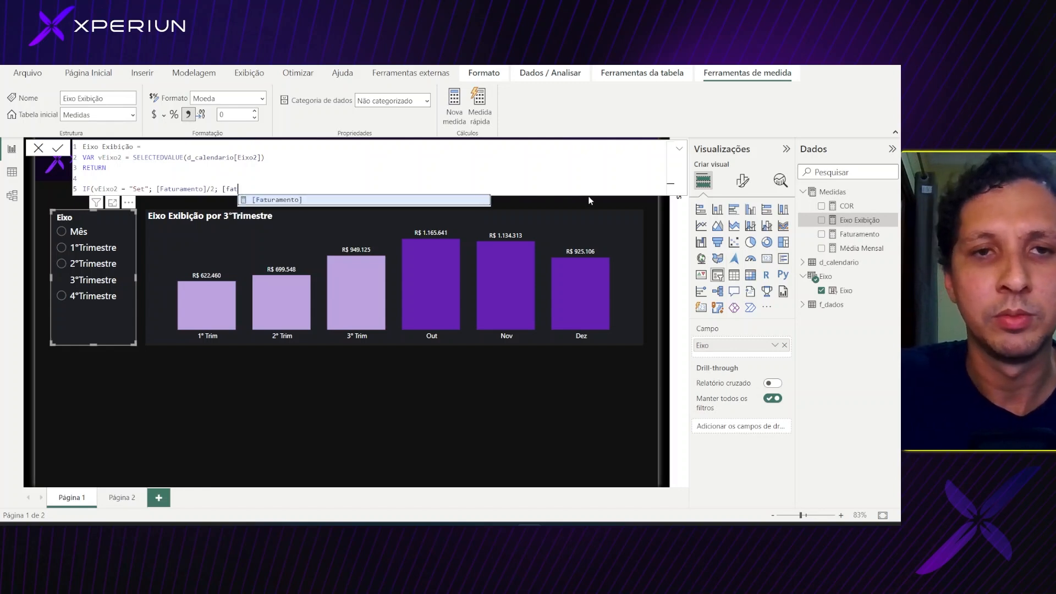
pyautogui.press('Tab')
pyautogui.write(')')
pyautogui.press('Return')
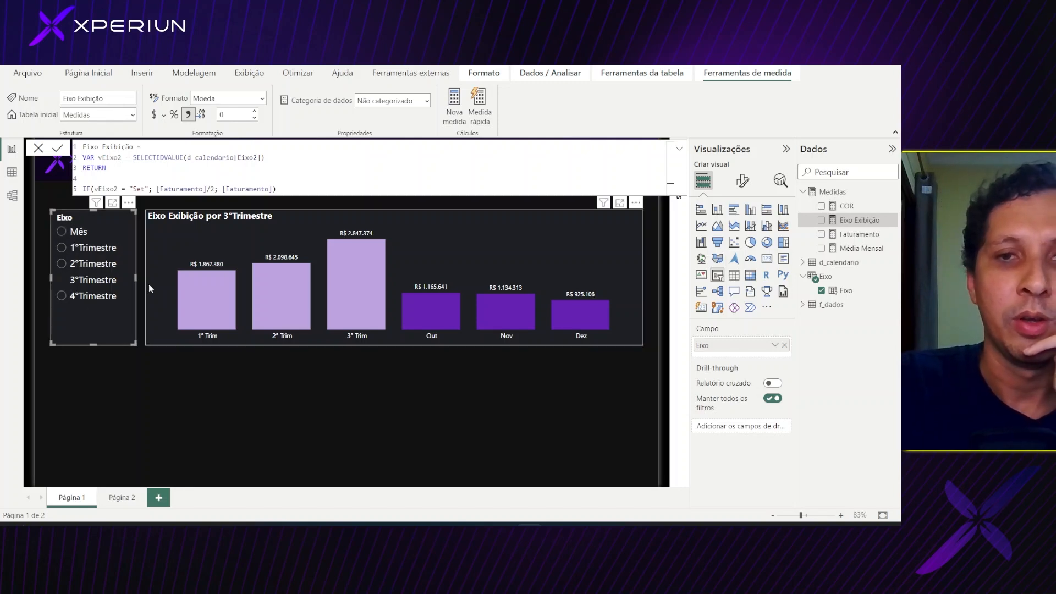
# - Check the Set bar in the chart with the Eixo slicer on 2°Trimestre, 1°Trimestre and Mês, and open Página 2
pyautogui.click(94, 265)
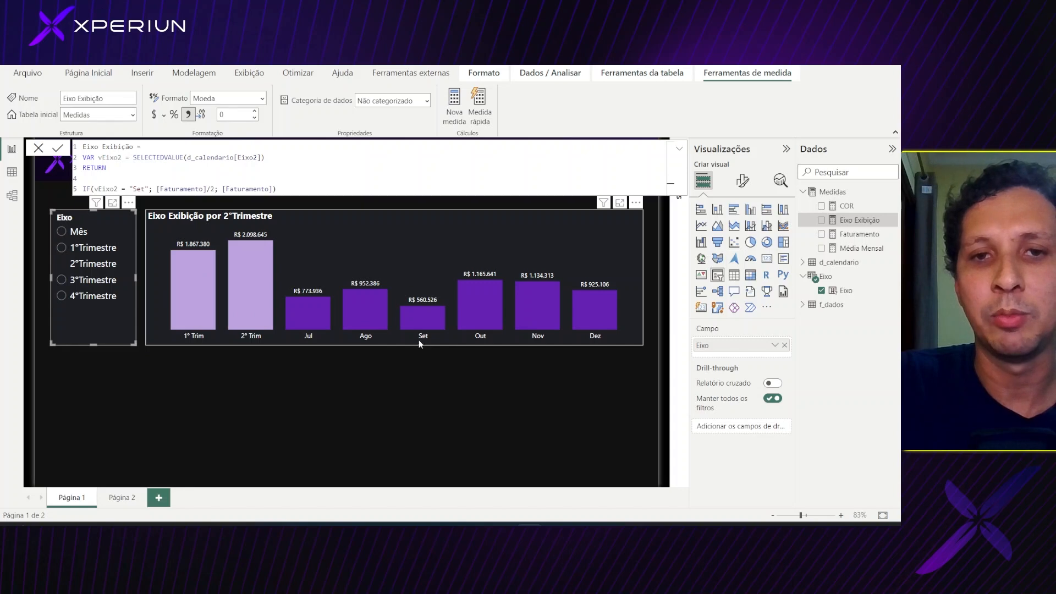
pyautogui.moveTo(426, 309)
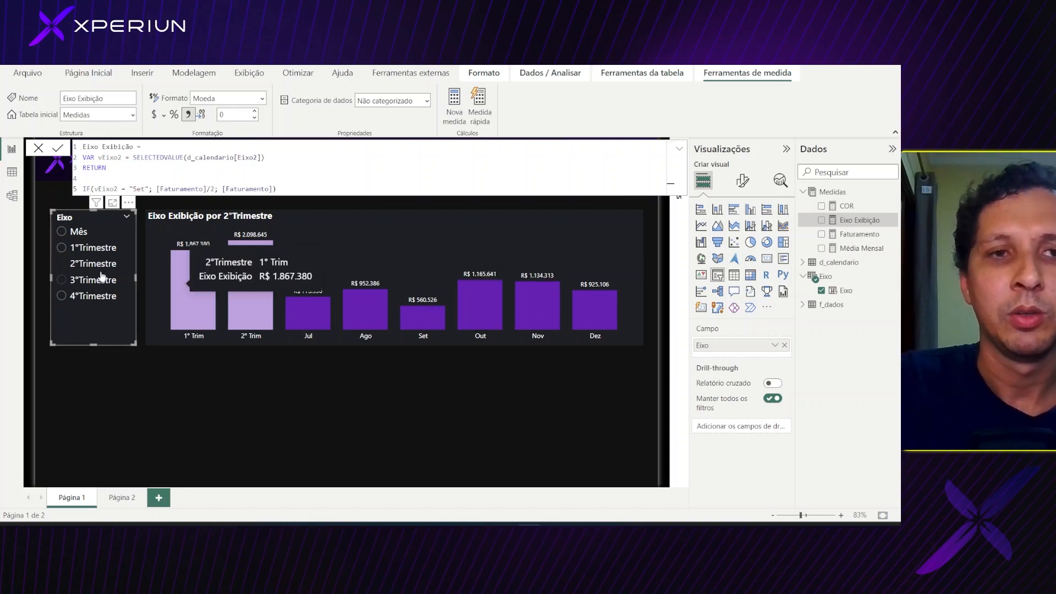
pyautogui.click(95, 251)
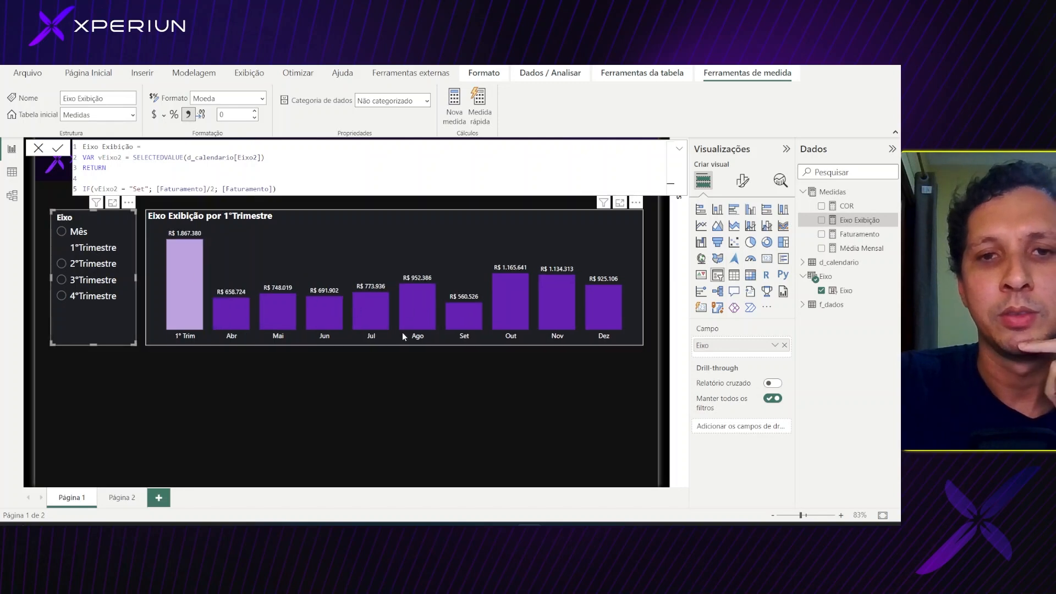
pyautogui.click(73, 234)
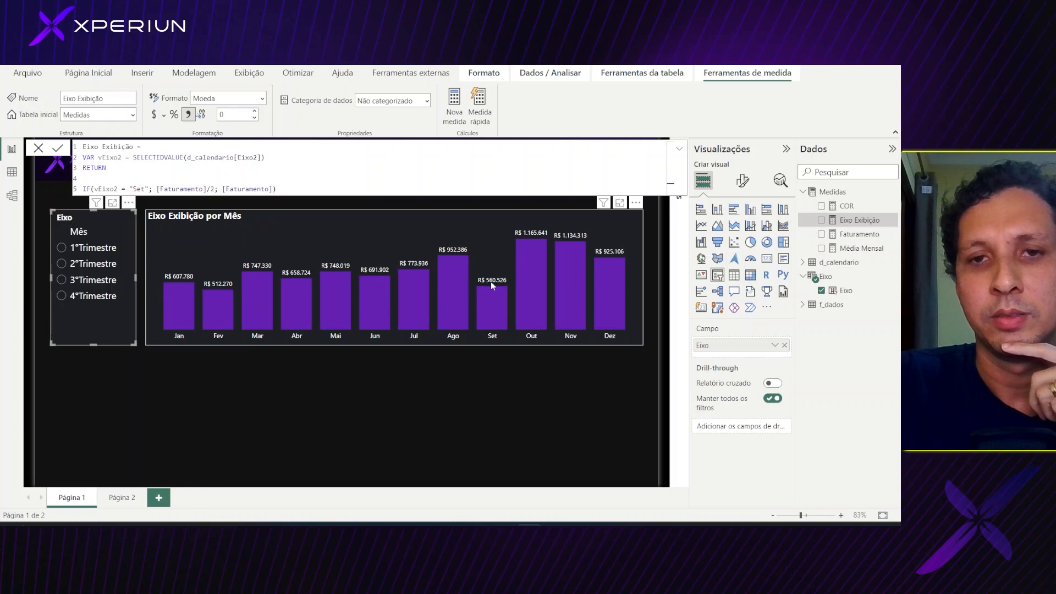
pyautogui.click(540, 402)
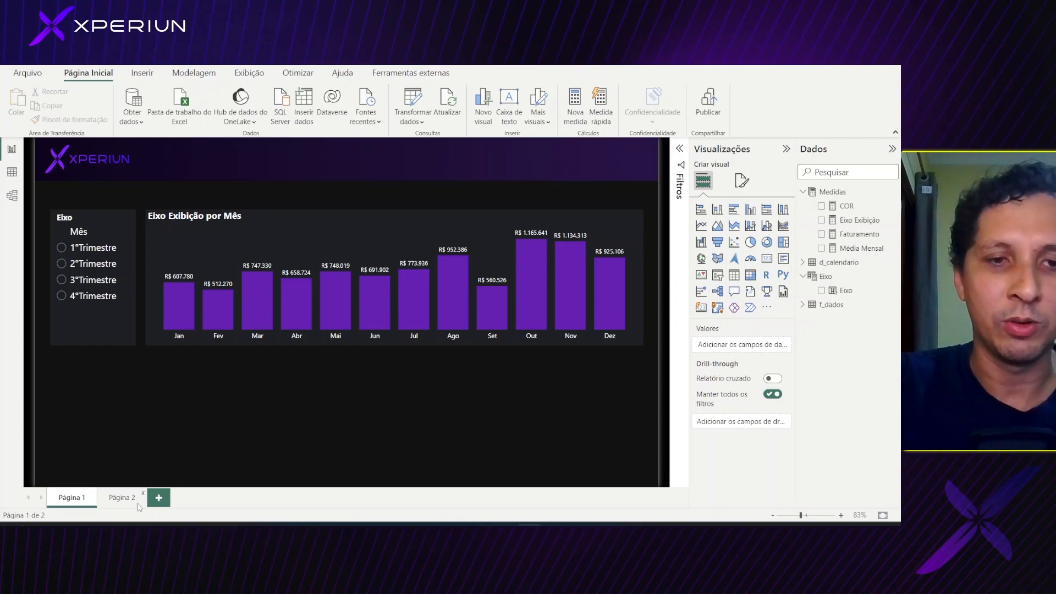
pyautogui.click(121, 497)
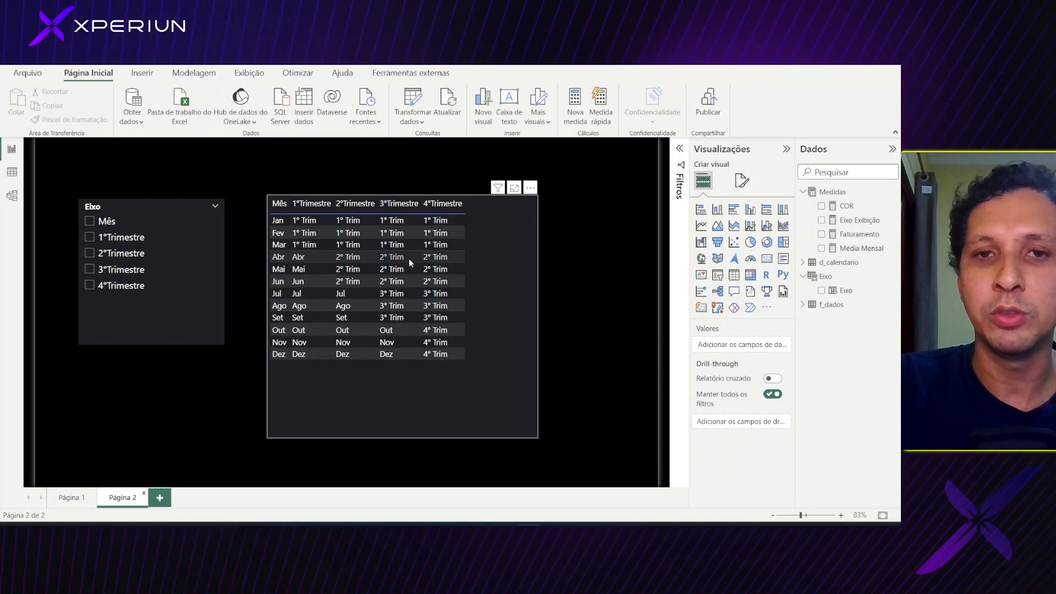